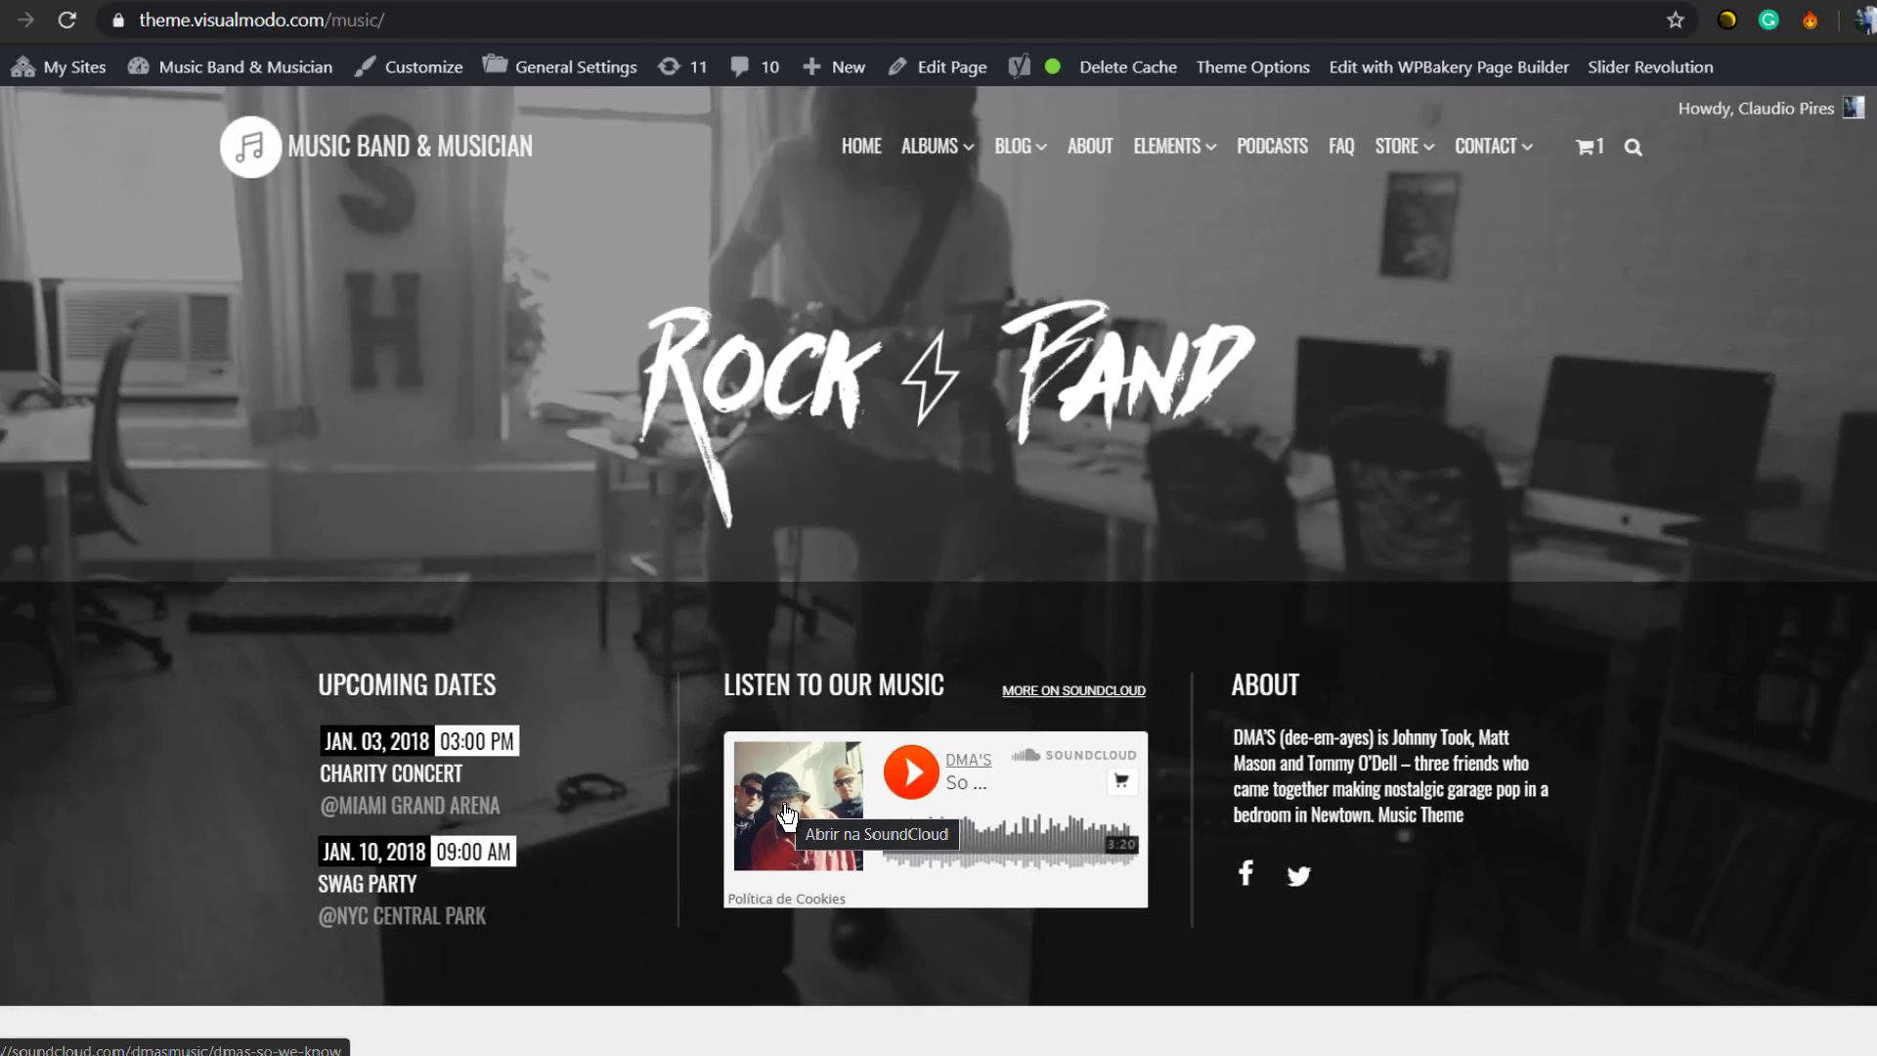
# Open a track's SoundCloud artwork, then the David Guetta – Nothing But the Beat album page
pyautogui.click(791, 821)
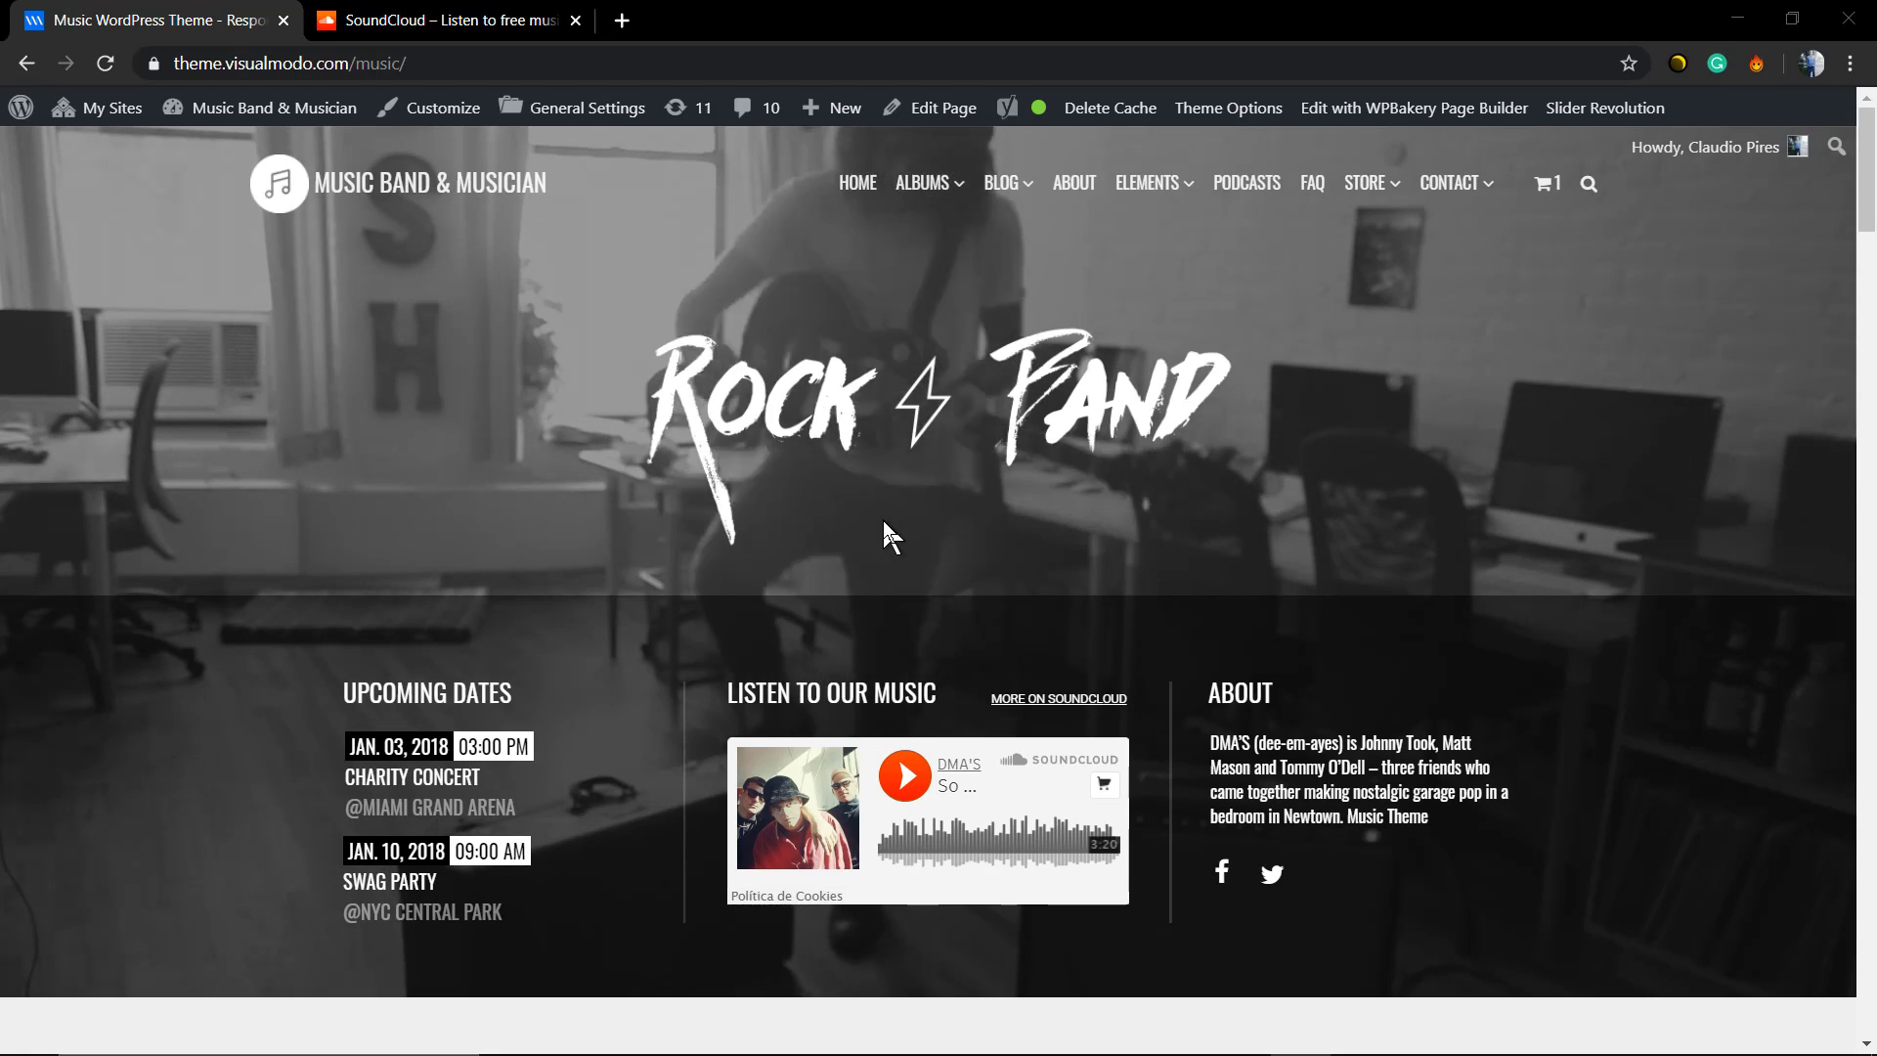
pyautogui.scroll(-4, 703, 513)
pyautogui.scroll(-4, 725, 529)
pyautogui.scroll(-4, 747, 498)
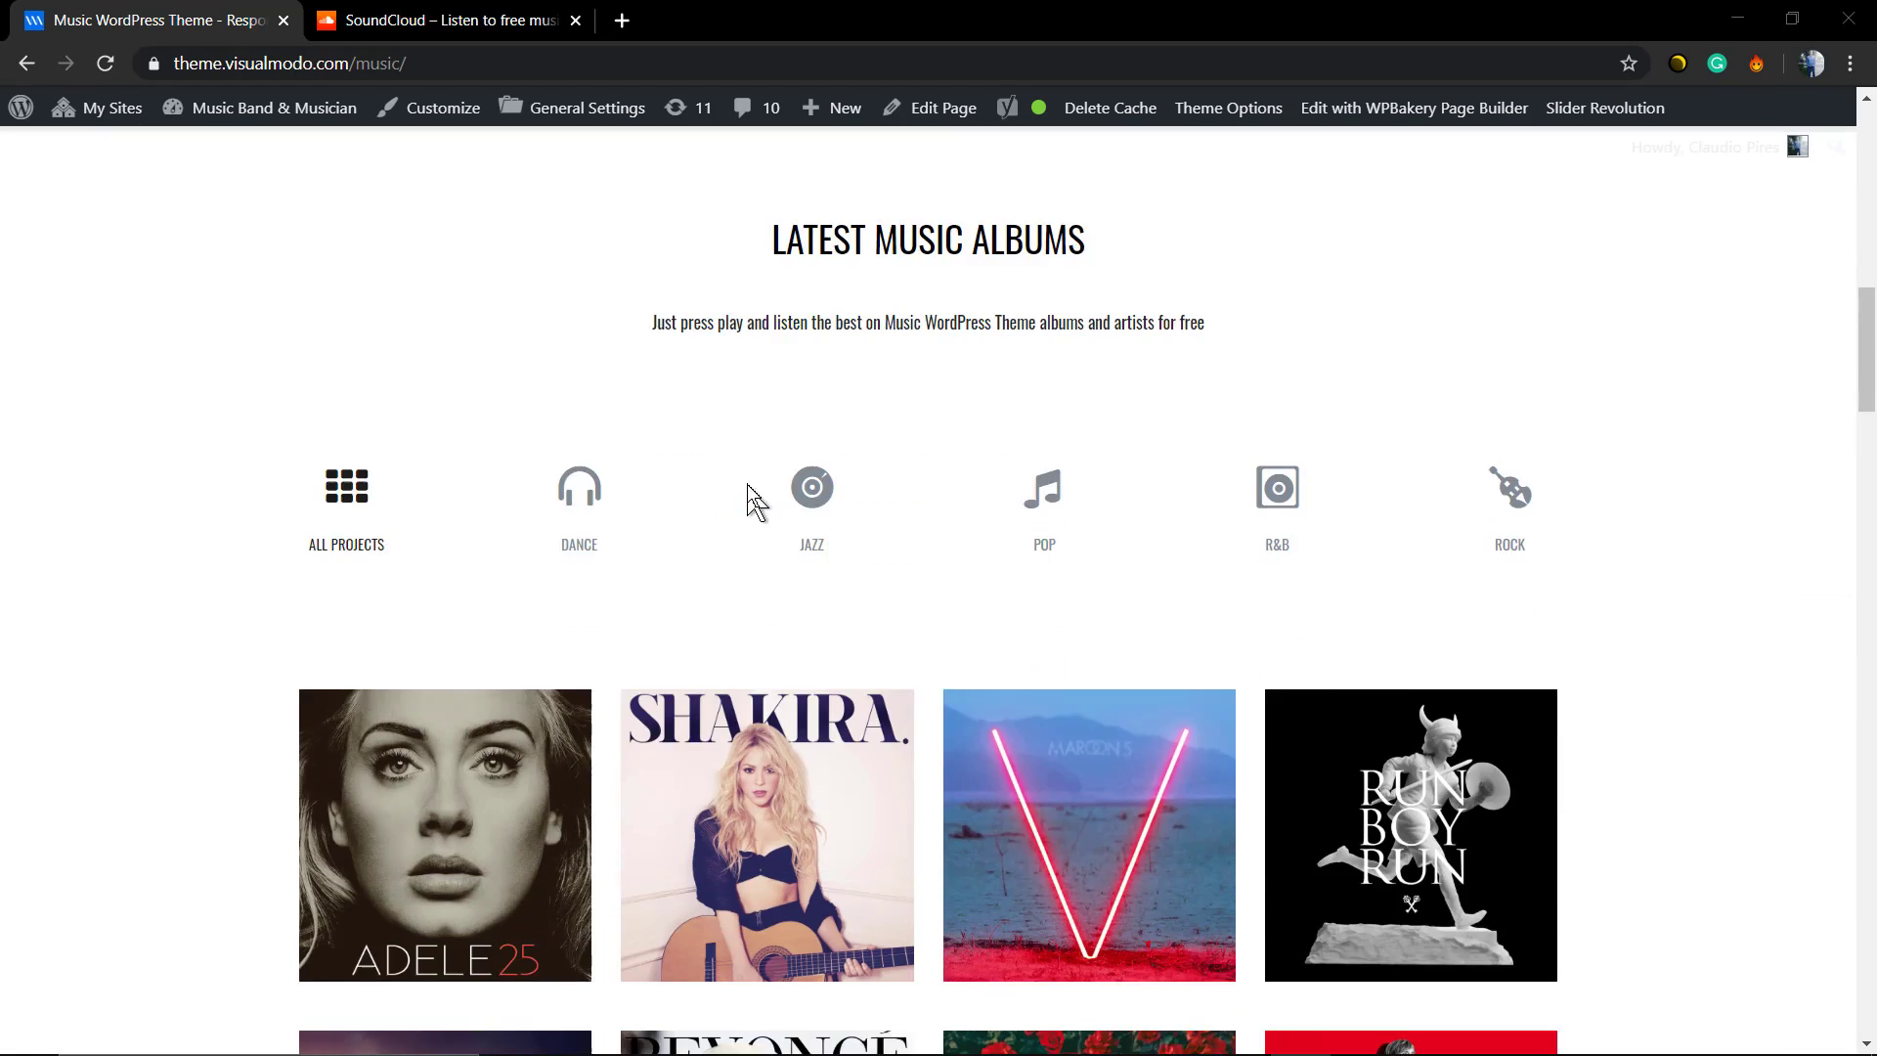
pyautogui.scroll(-4, 756, 484)
pyautogui.scroll(-1, 767, 409)
pyautogui.click(1344, 613)
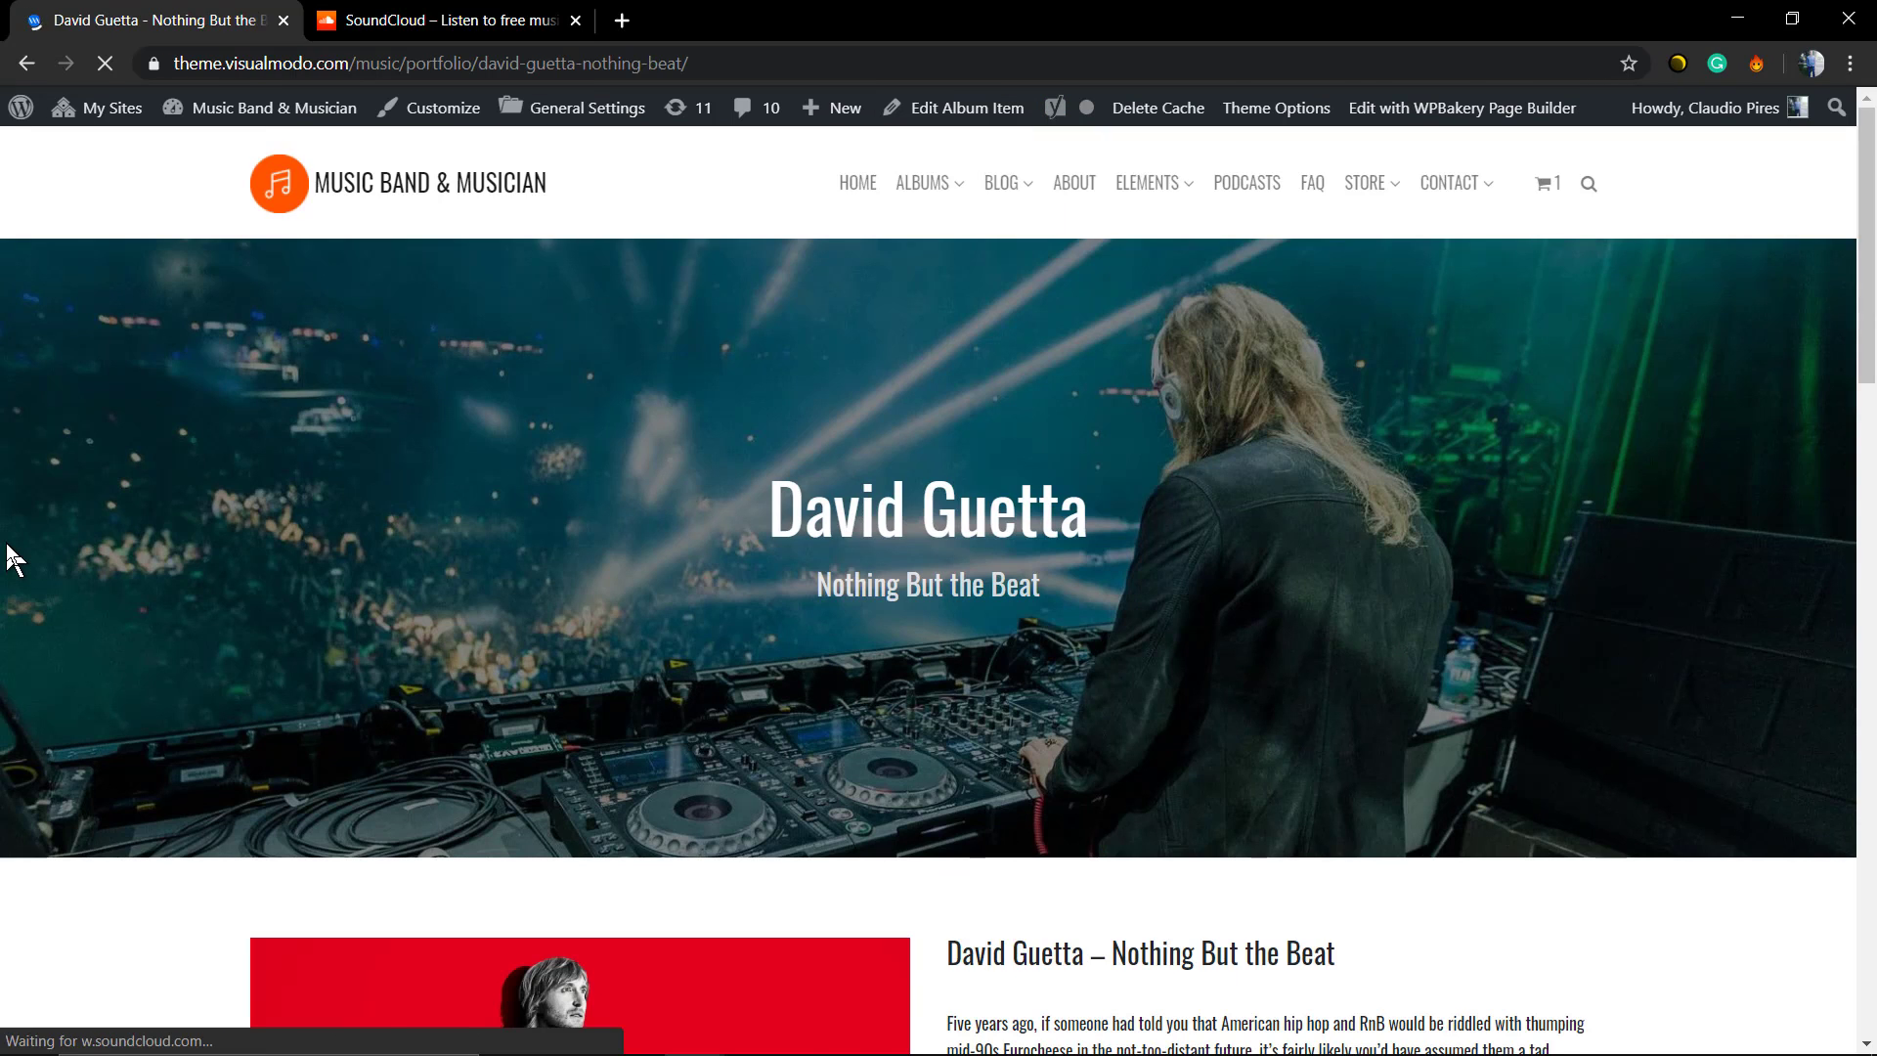
pyautogui.scroll(-3, 18, 553)
pyautogui.scroll(-3, 19, 554)
pyautogui.scroll(-3, 367, 514)
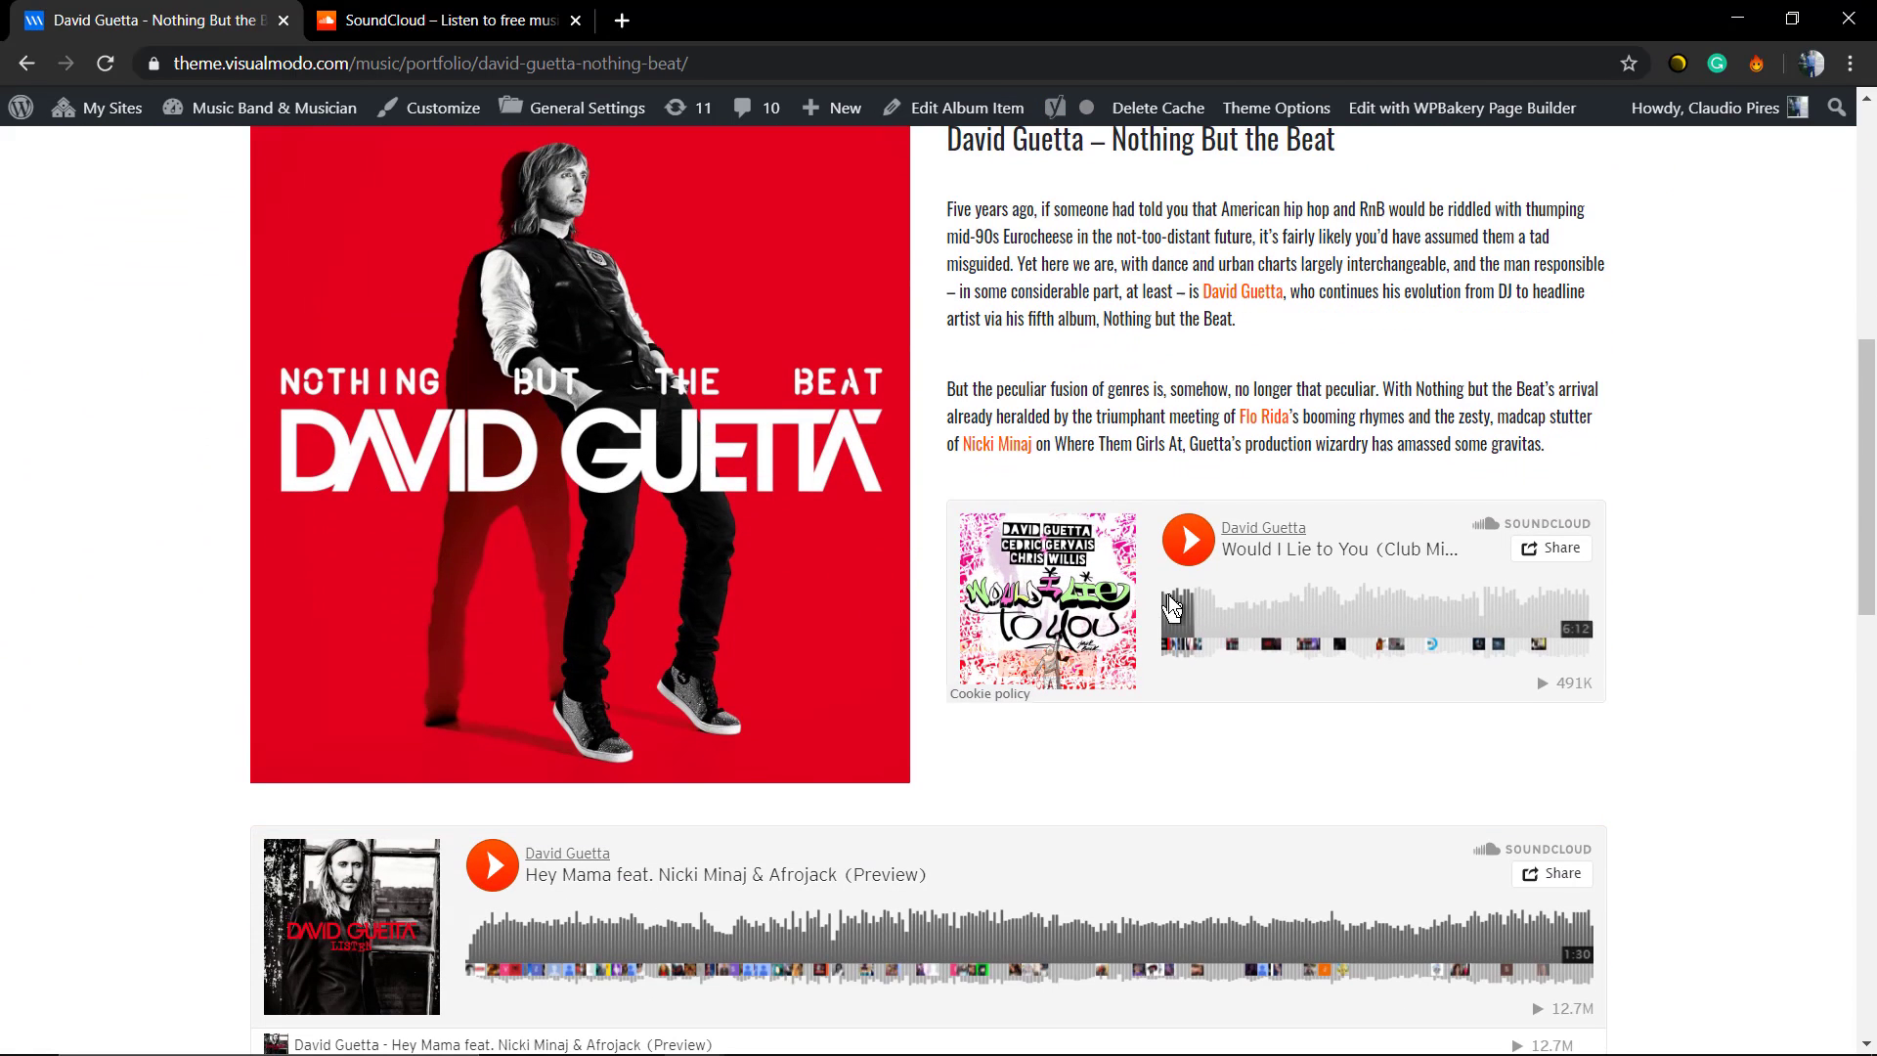
pyautogui.scroll(-2, 1047, 522)
pyautogui.scroll(-5, 1046, 523)
pyautogui.scroll(-2, 484, 624)
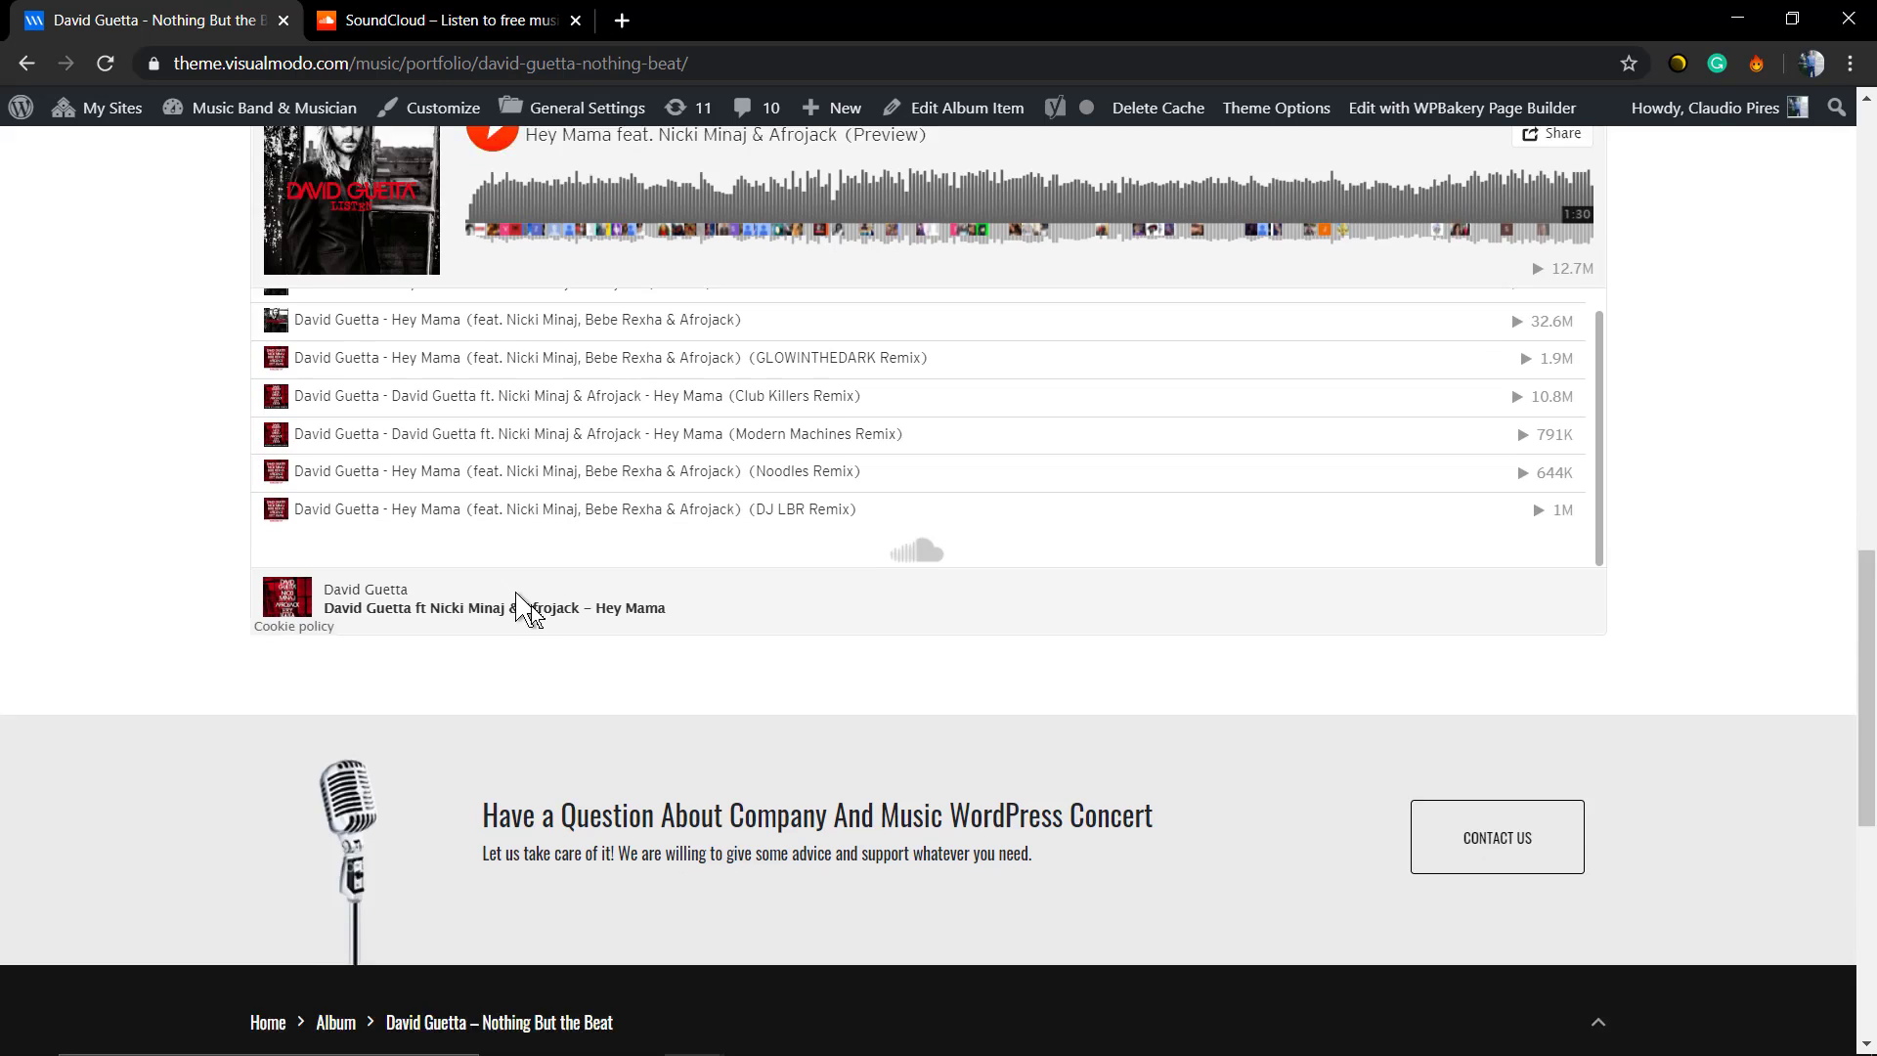
pyautogui.scroll(3, 528, 602)
pyautogui.scroll(4, 691, 675)
pyautogui.scroll(4, 734, 660)
pyautogui.scroll(4, 810, 667)
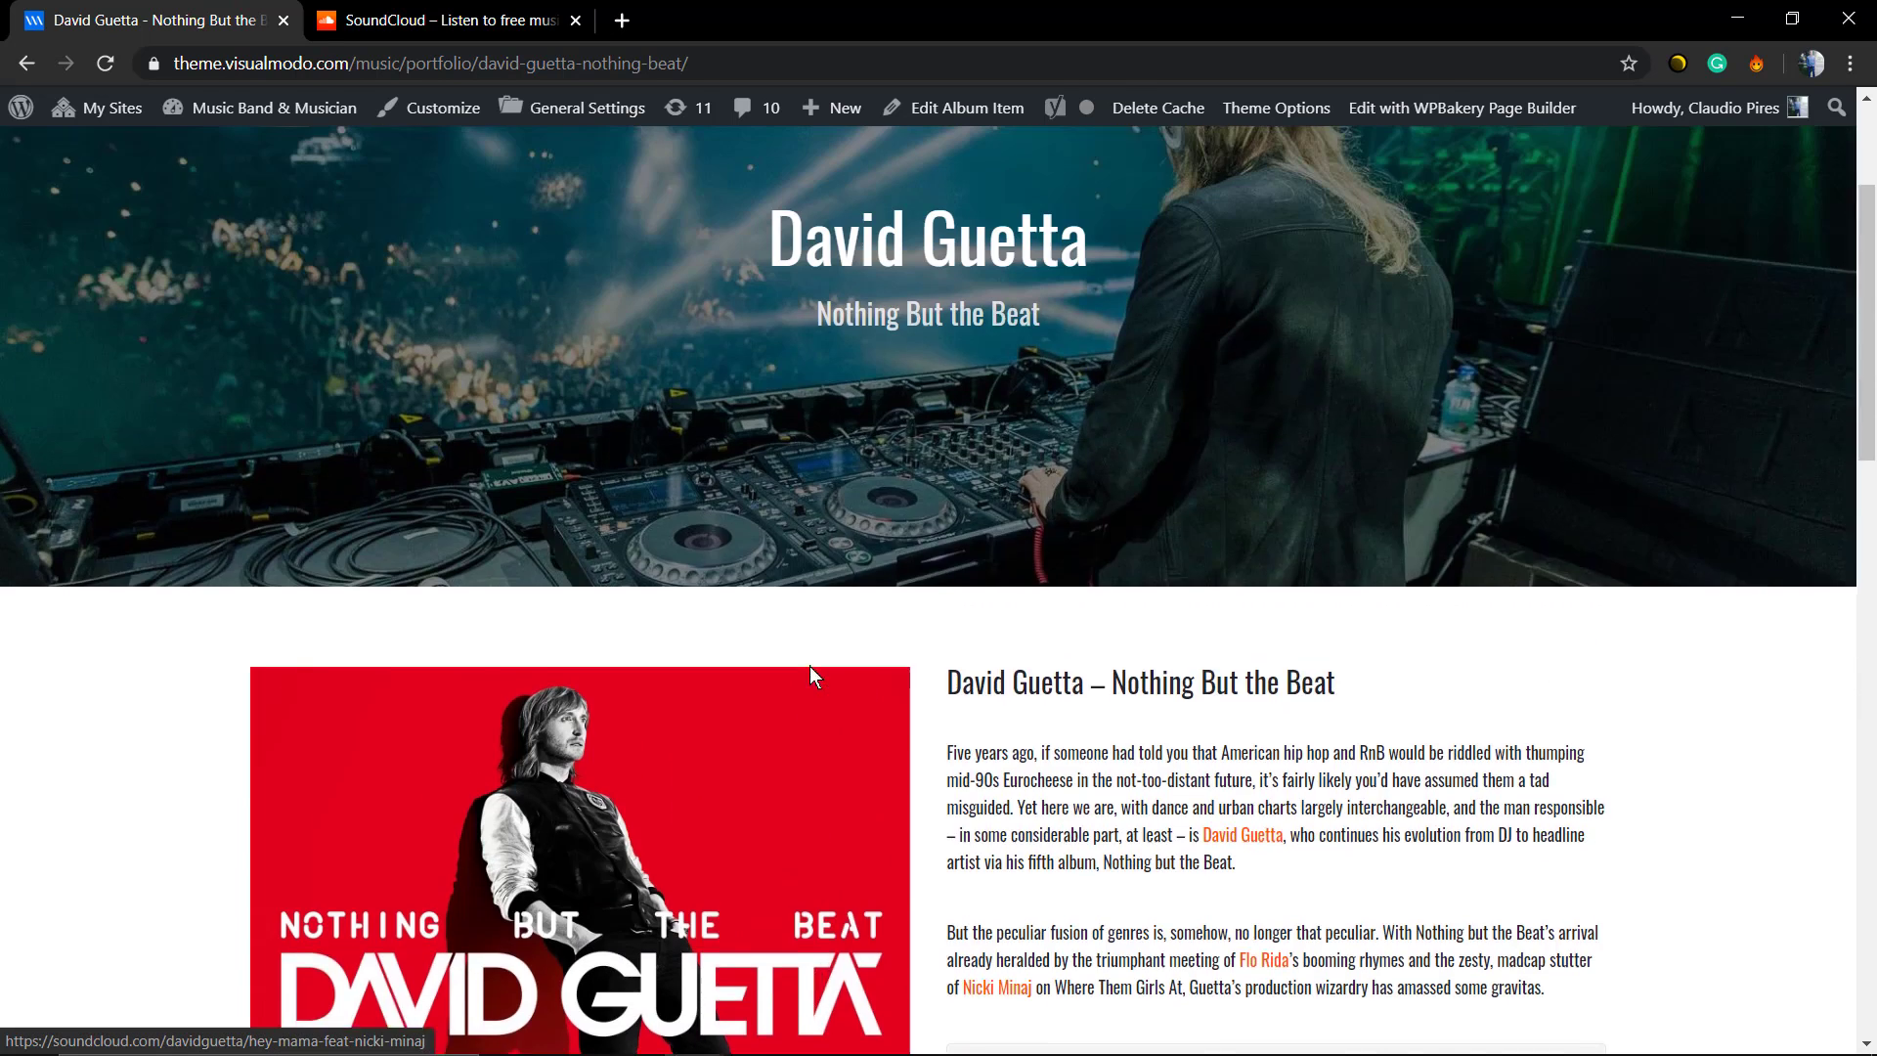
pyautogui.scroll(3, 856, 638)
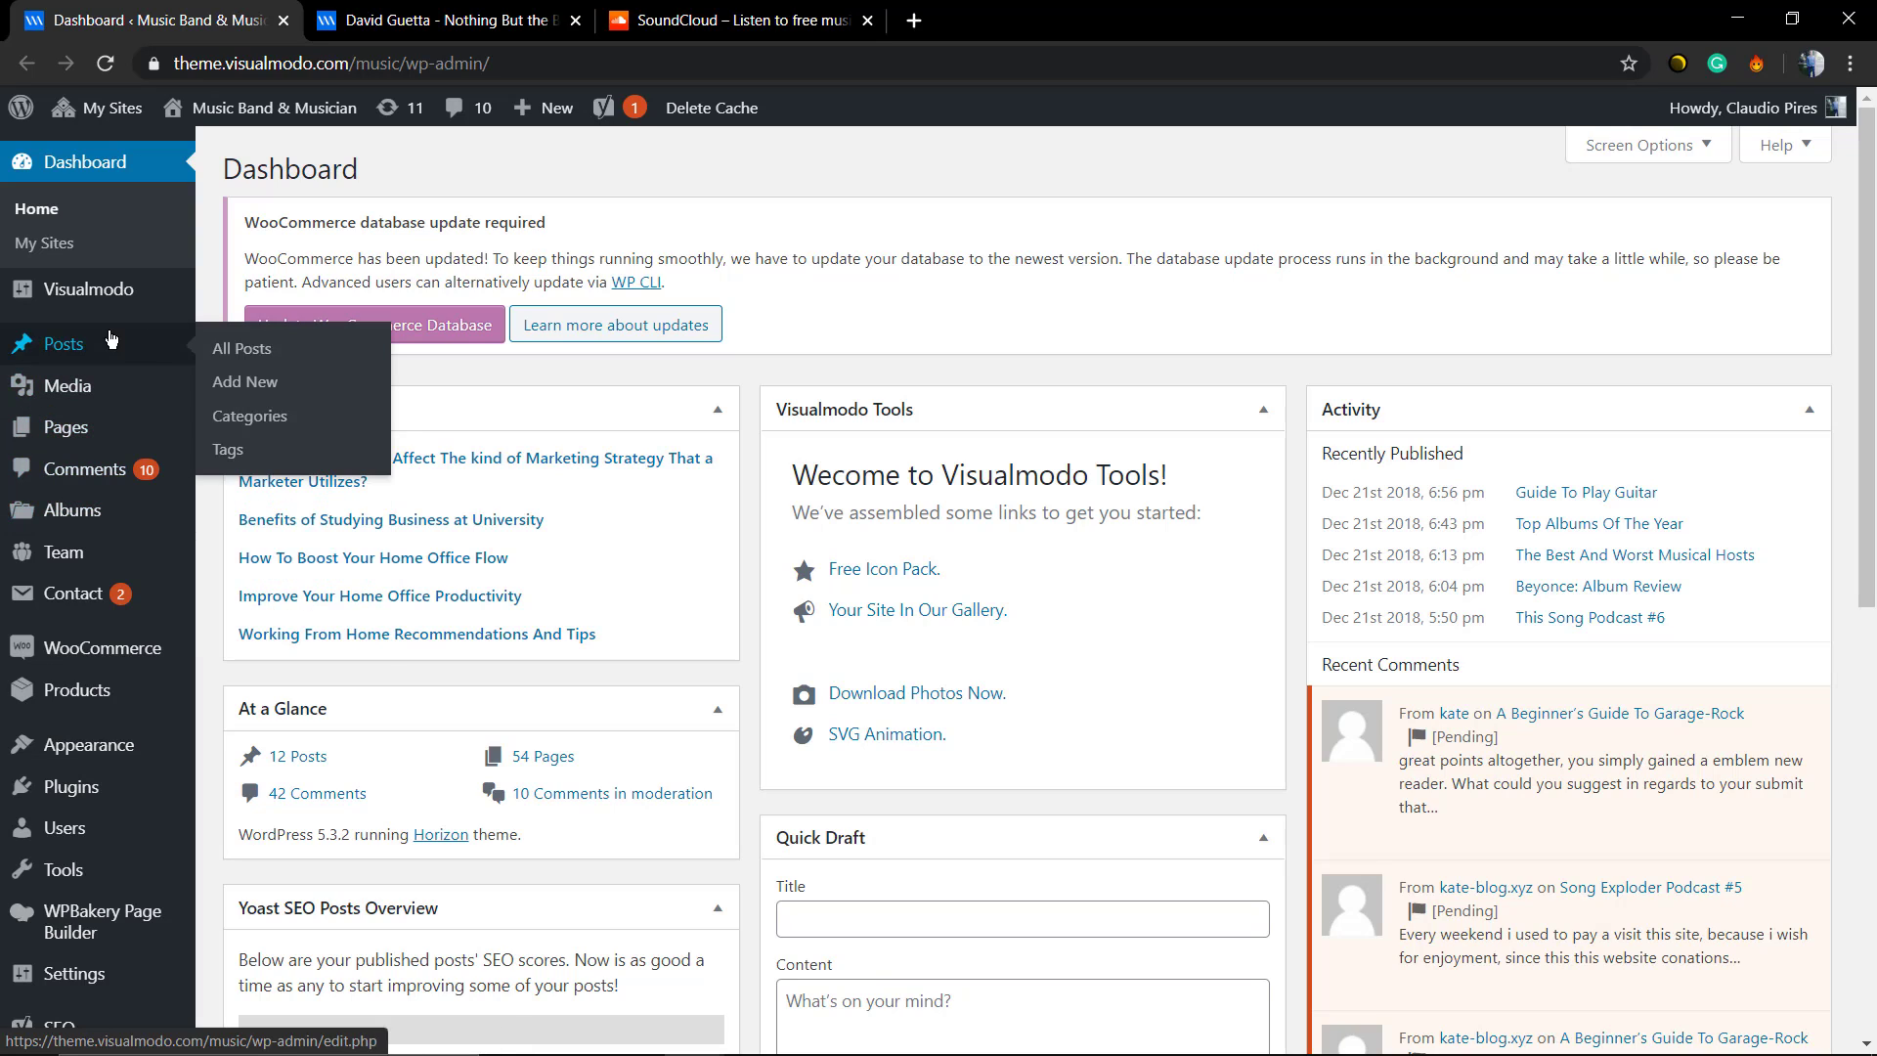
pyautogui.moveTo(63, 344)
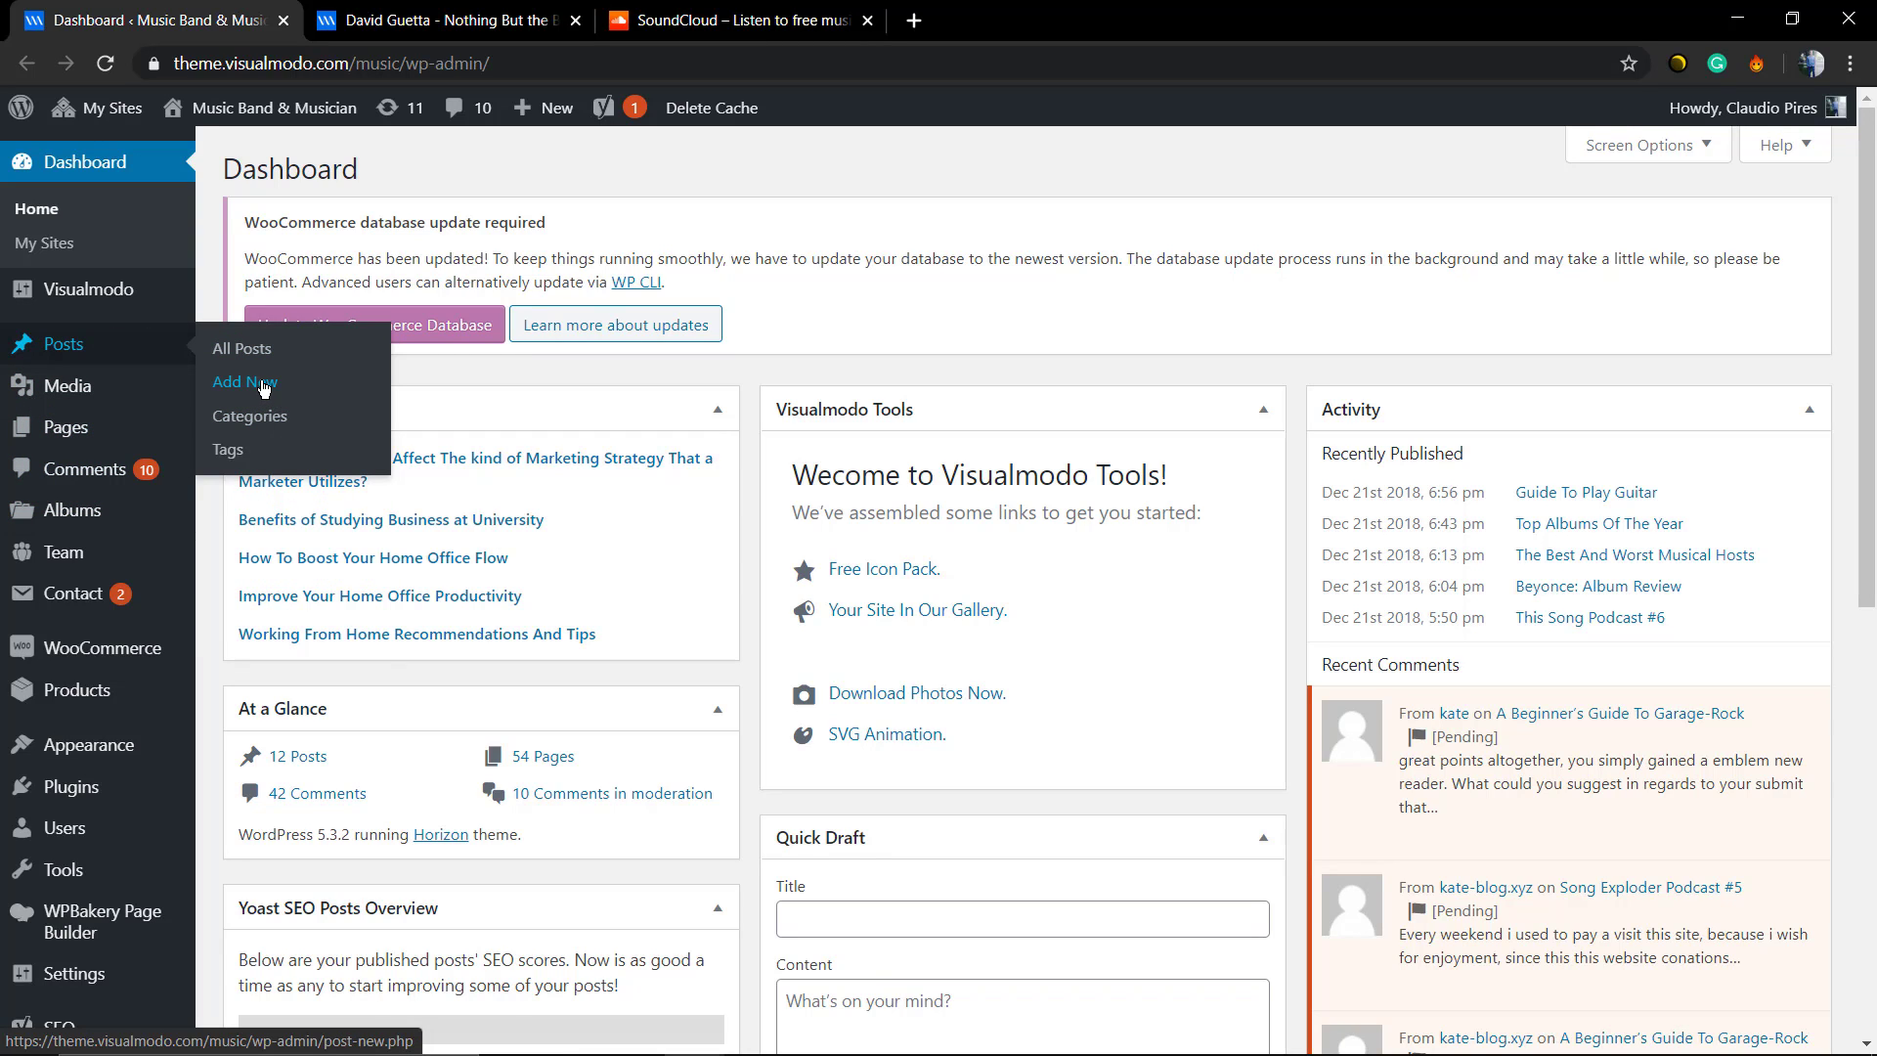
# Start a new empty post via Posts > Add New
pyautogui.click(264, 386)
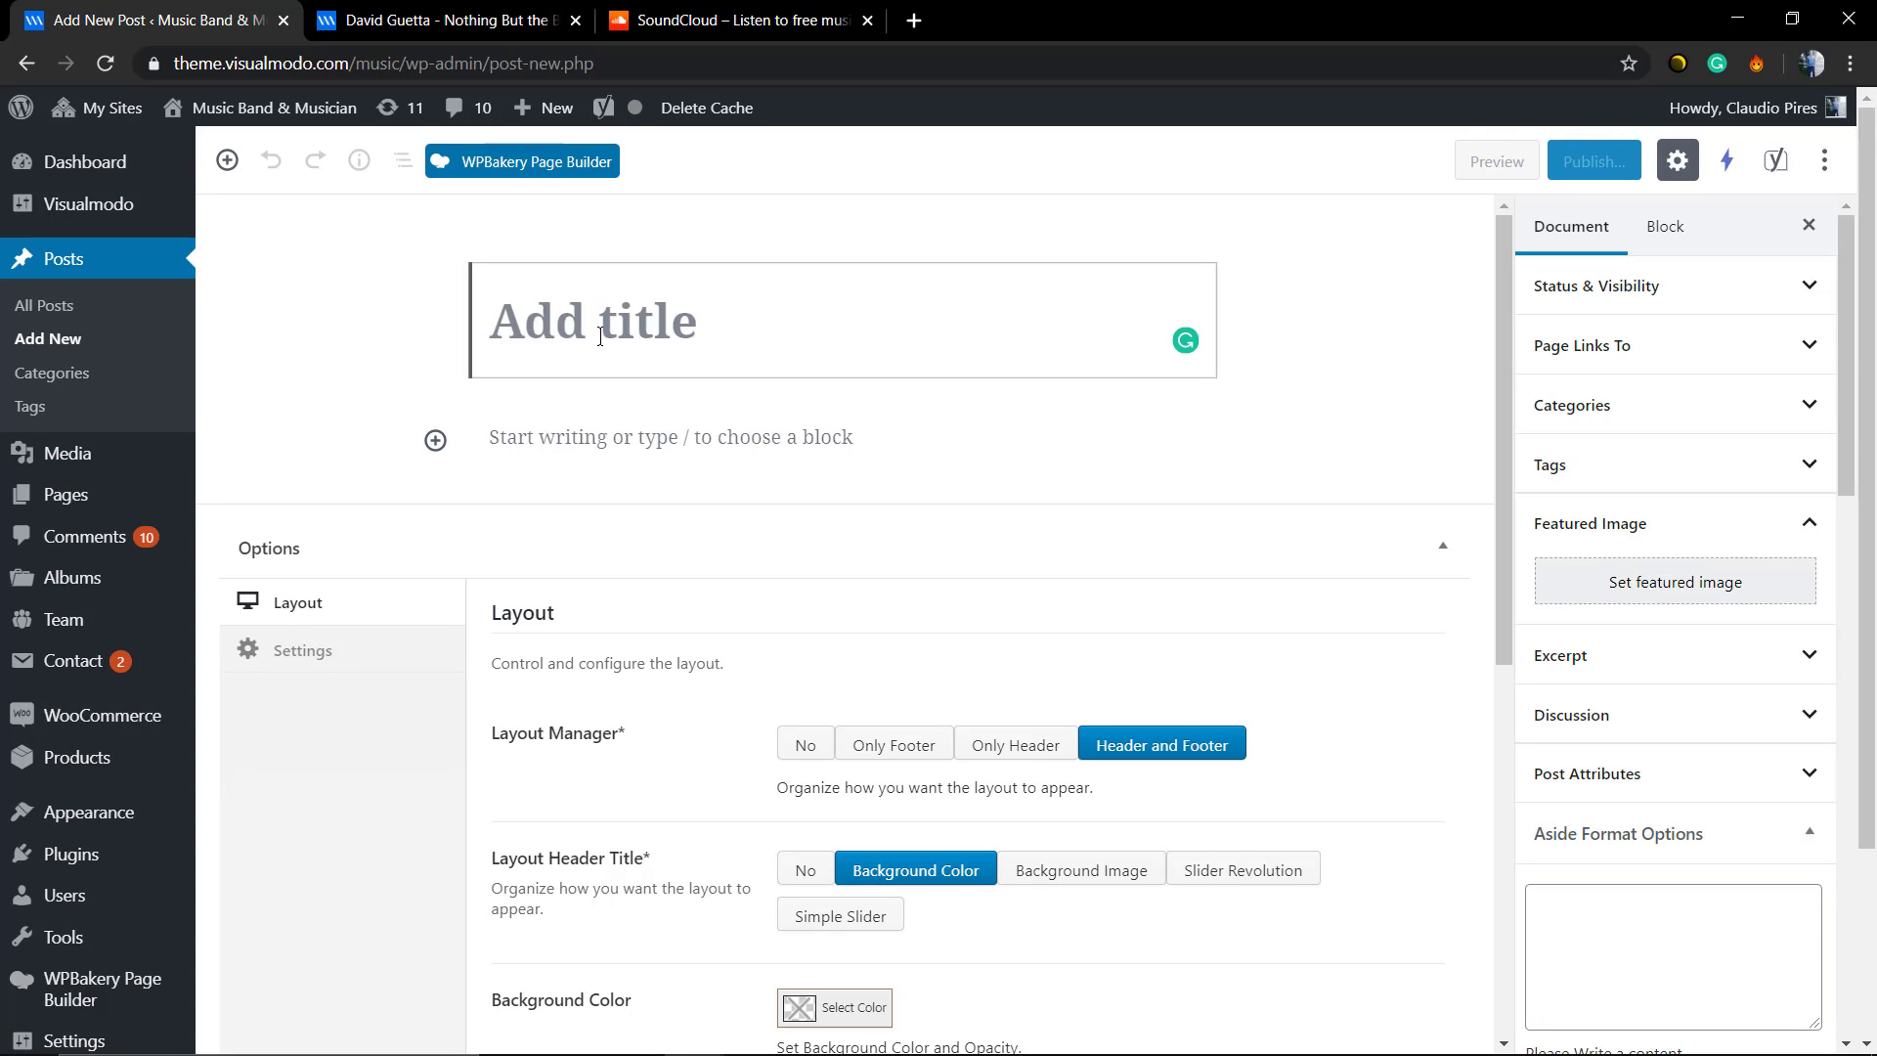
pyautogui.write('SOundCloud Embed Guide')
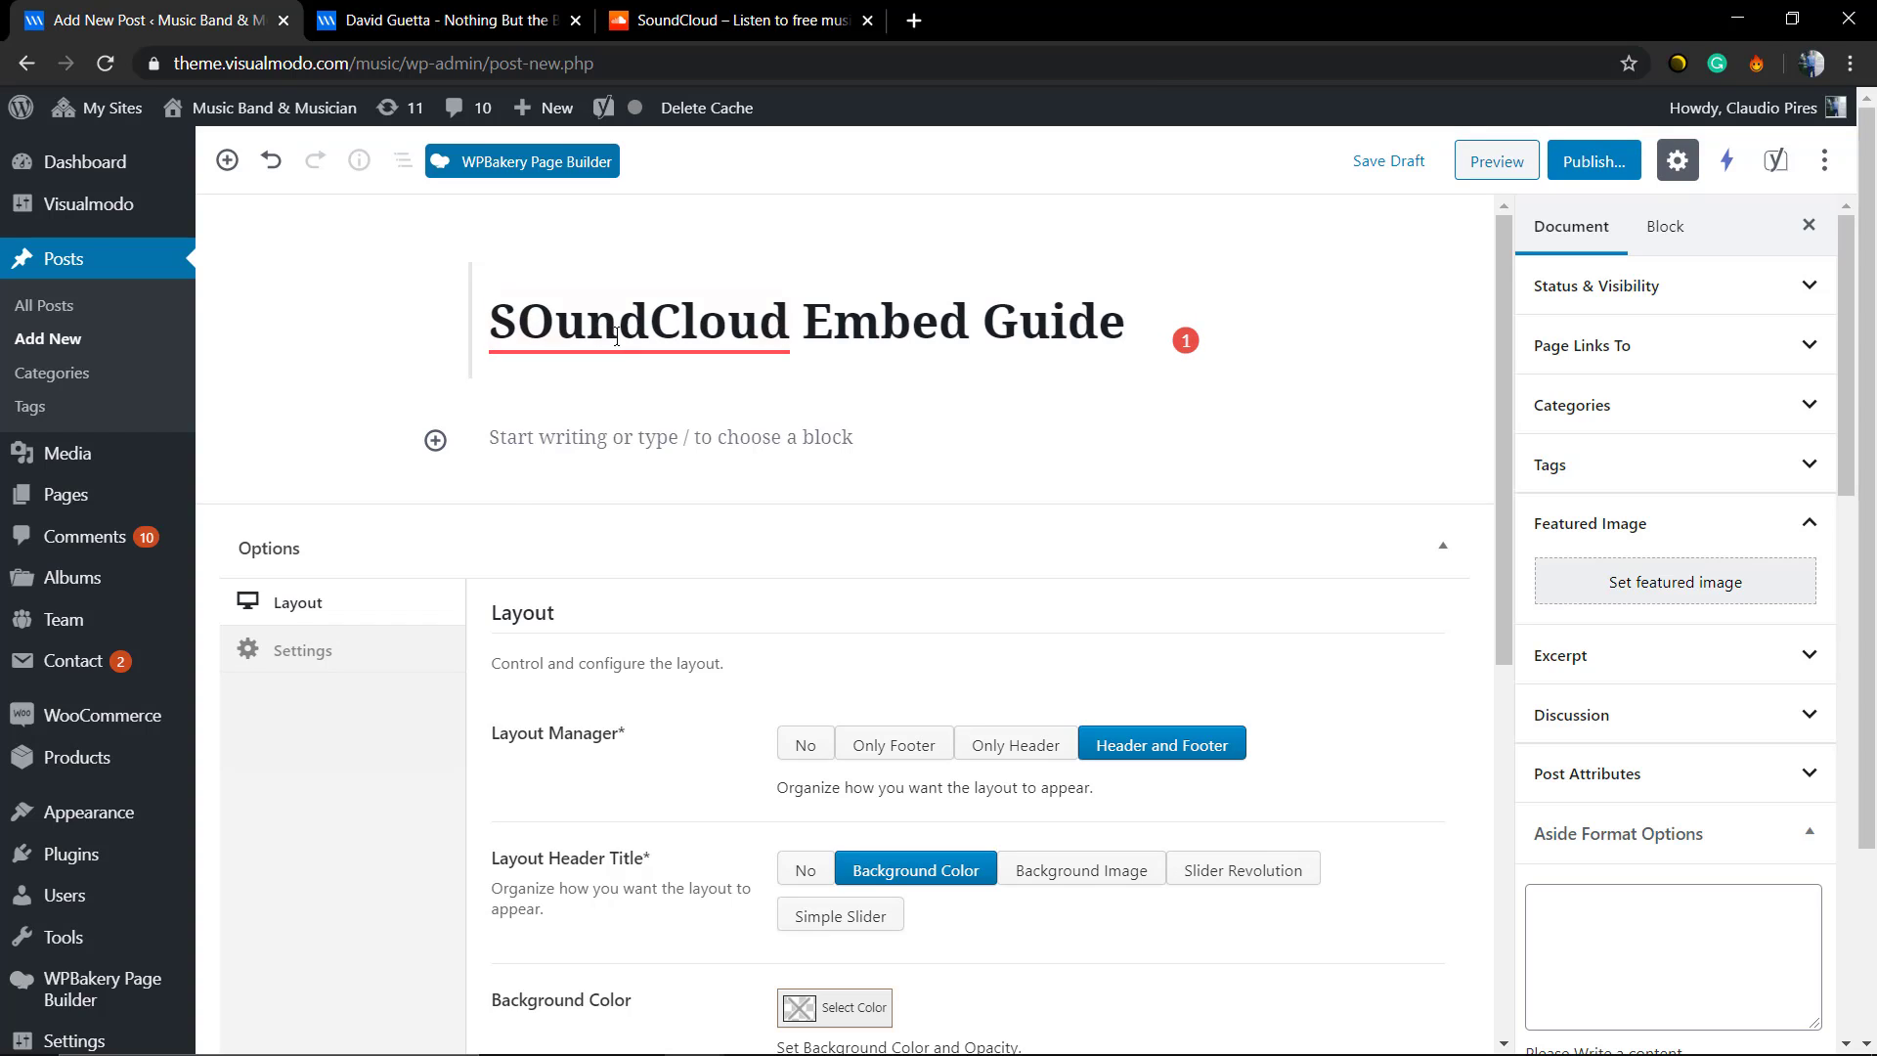
# Correct the title to 'SoundCloud Embed Guide' and insert an empty SoundCloud embed block
pyautogui.click(600, 334)
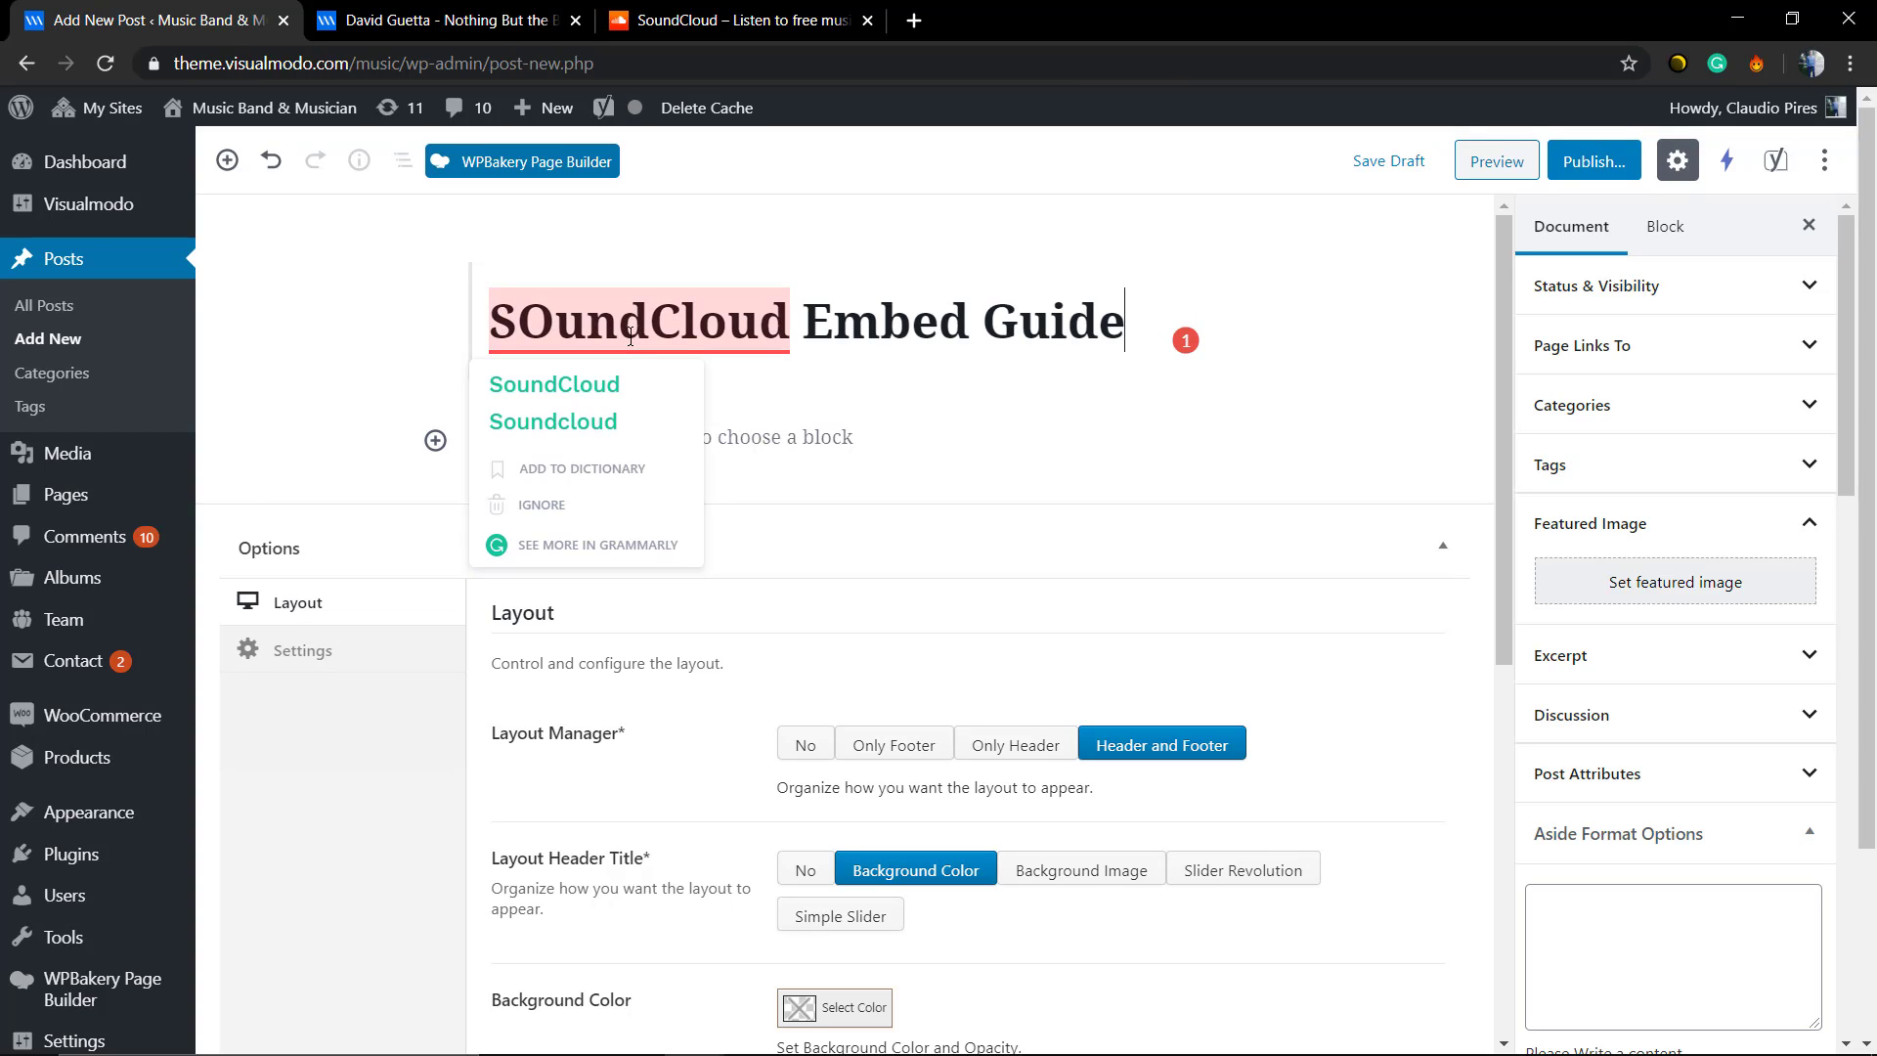
pyautogui.click(558, 385)
pyautogui.click(636, 437)
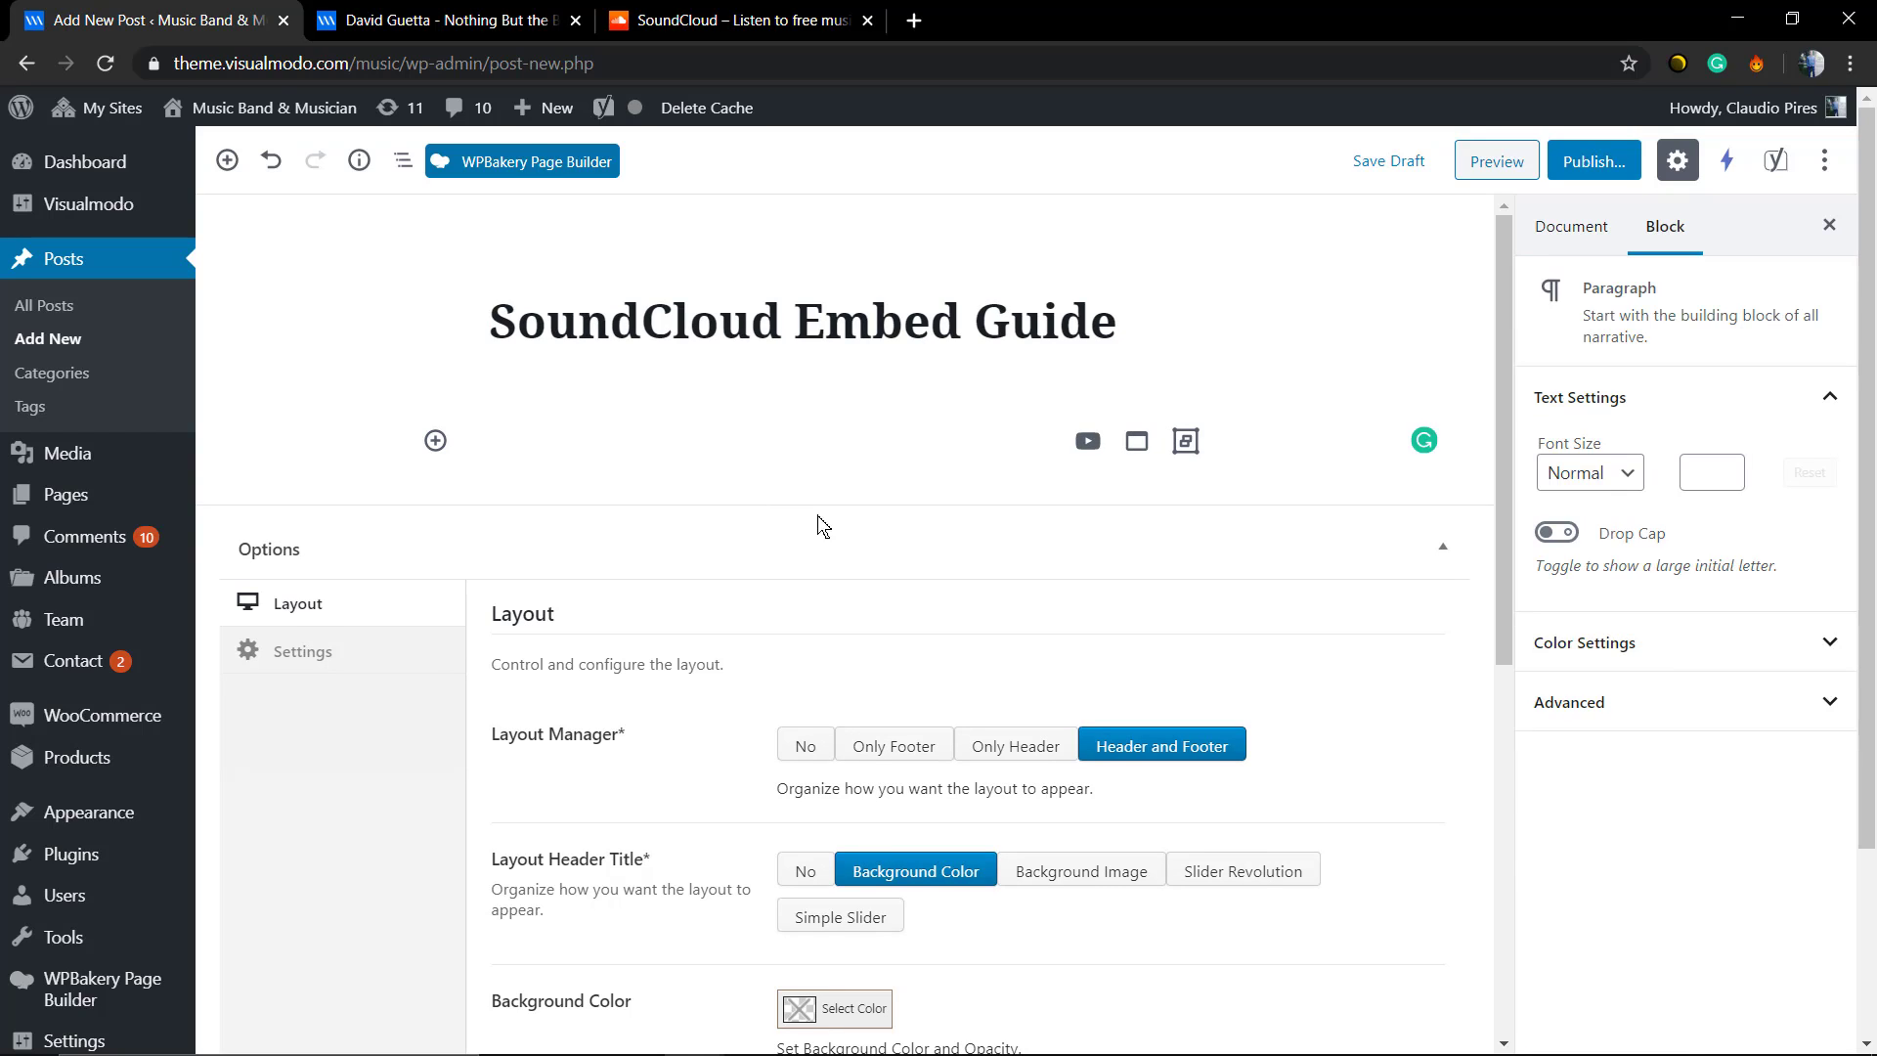
pyautogui.click(434, 441)
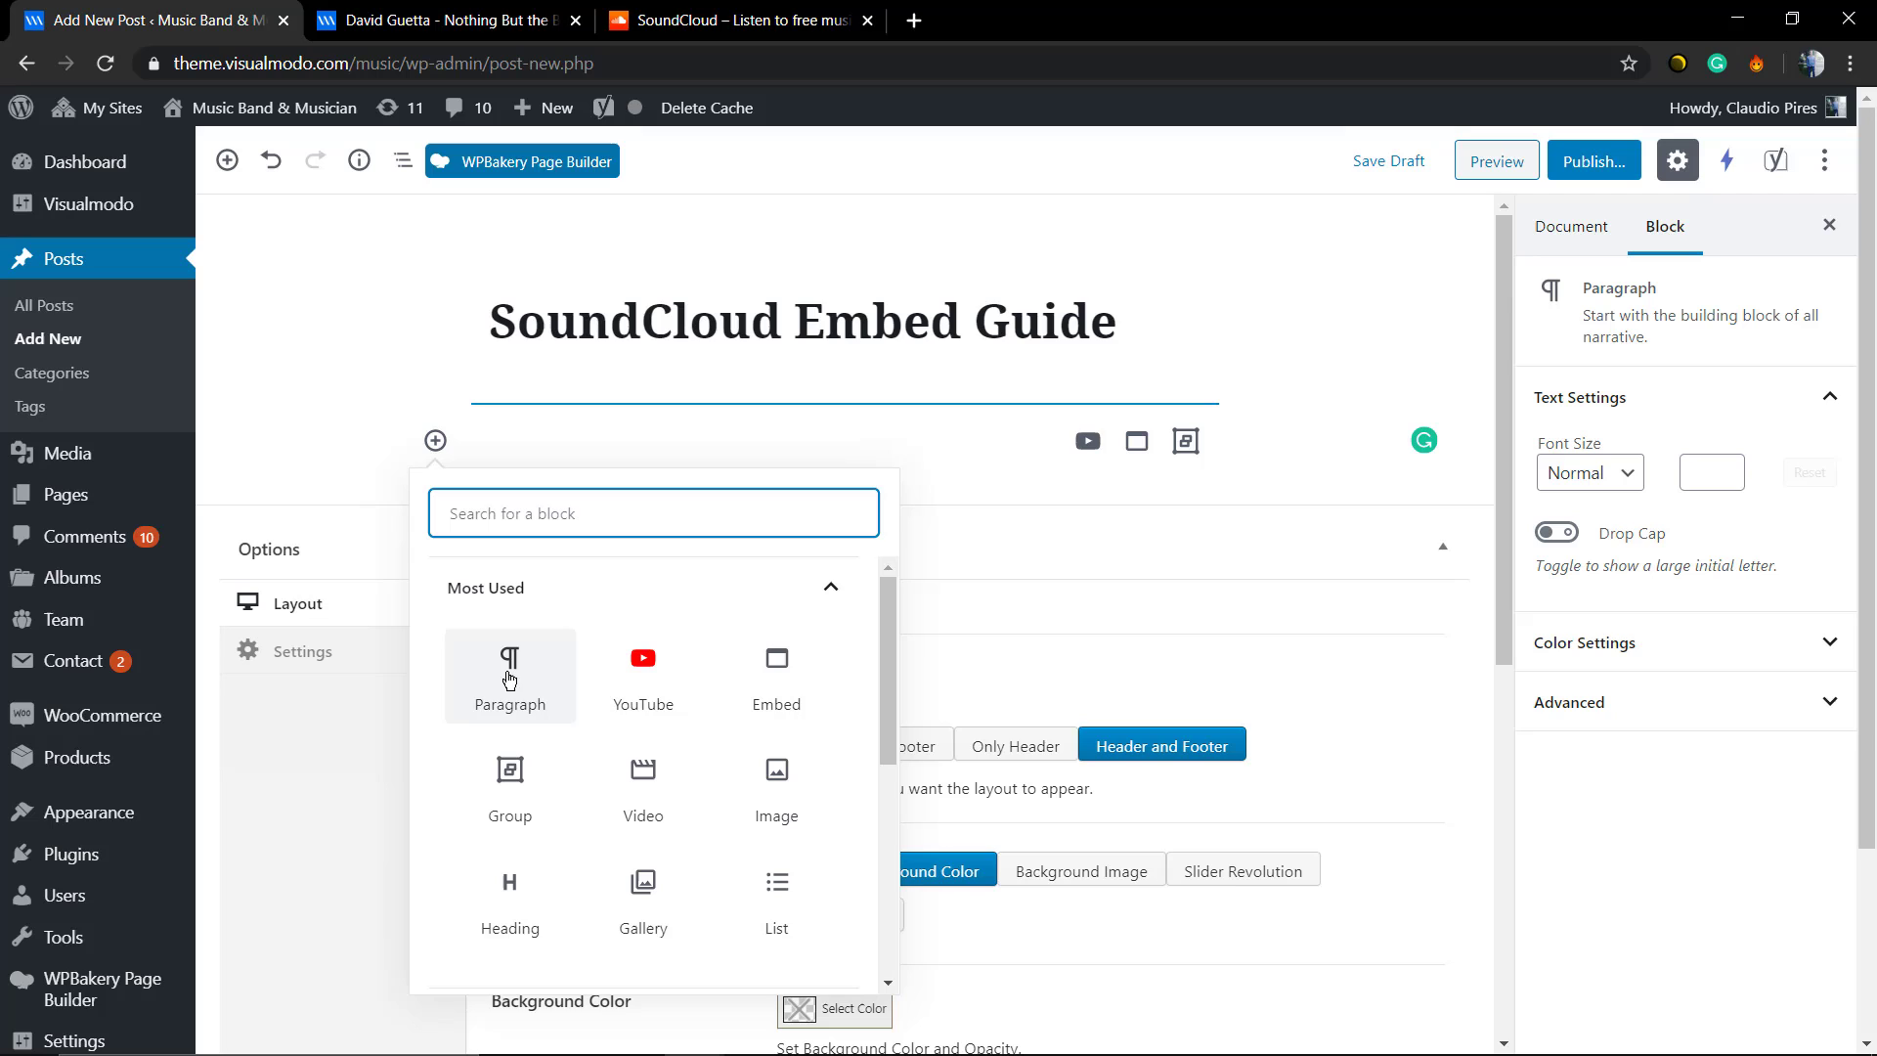
pyautogui.scroll(-2, 519, 710)
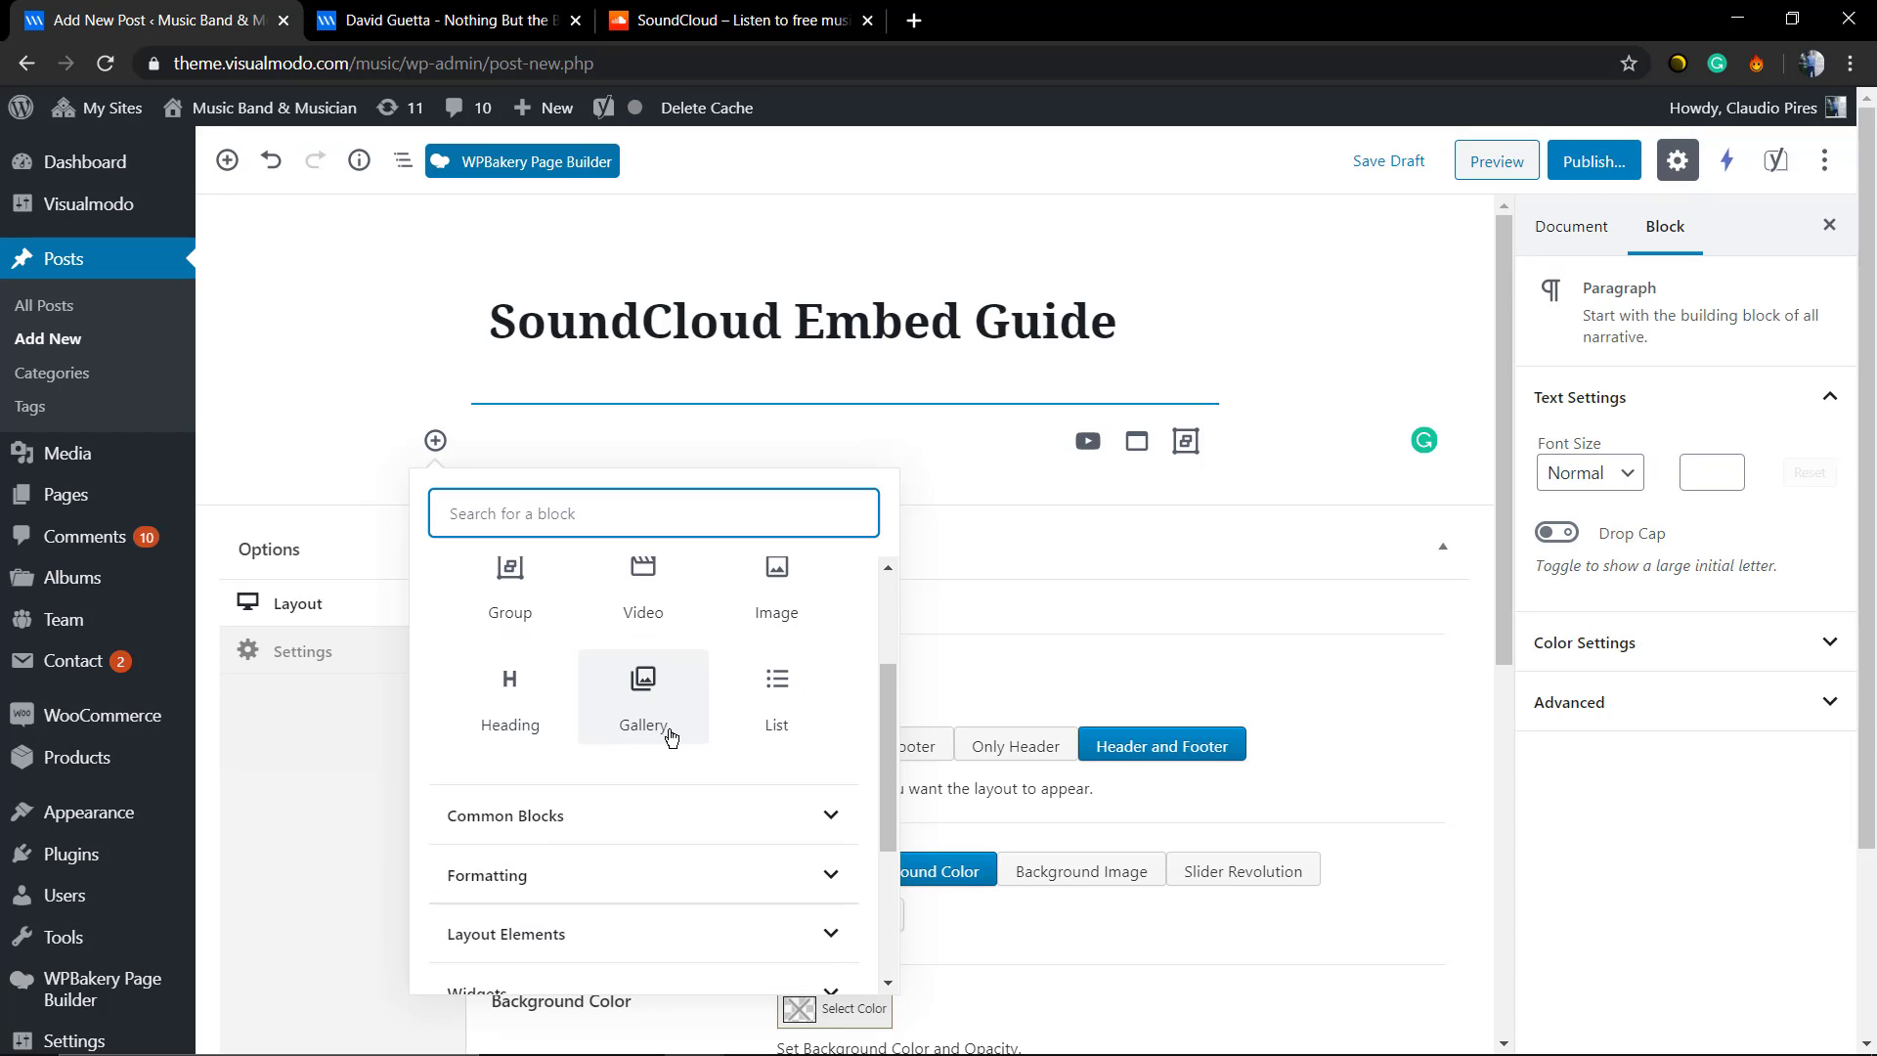
pyautogui.scroll(-2, 666, 804)
pyautogui.scroll(-1, 666, 803)
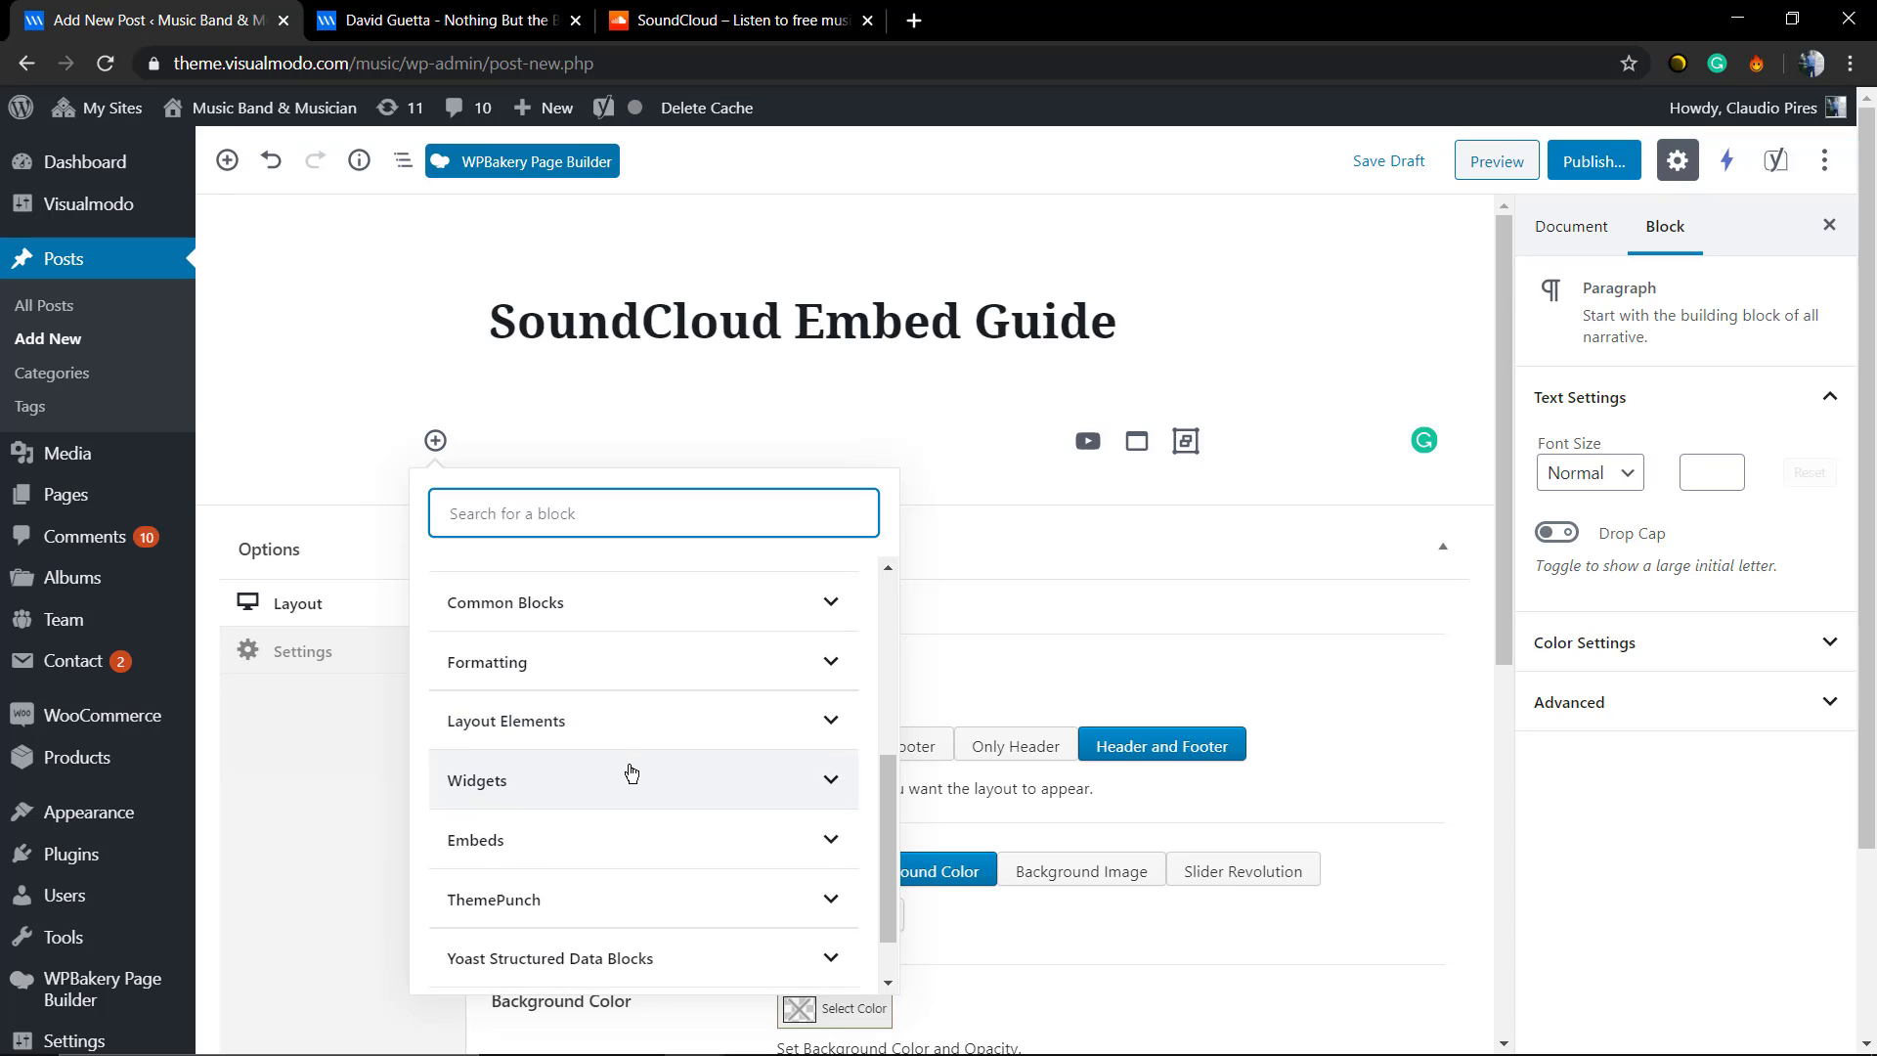
pyautogui.scroll(-2, 632, 777)
pyautogui.click(527, 770)
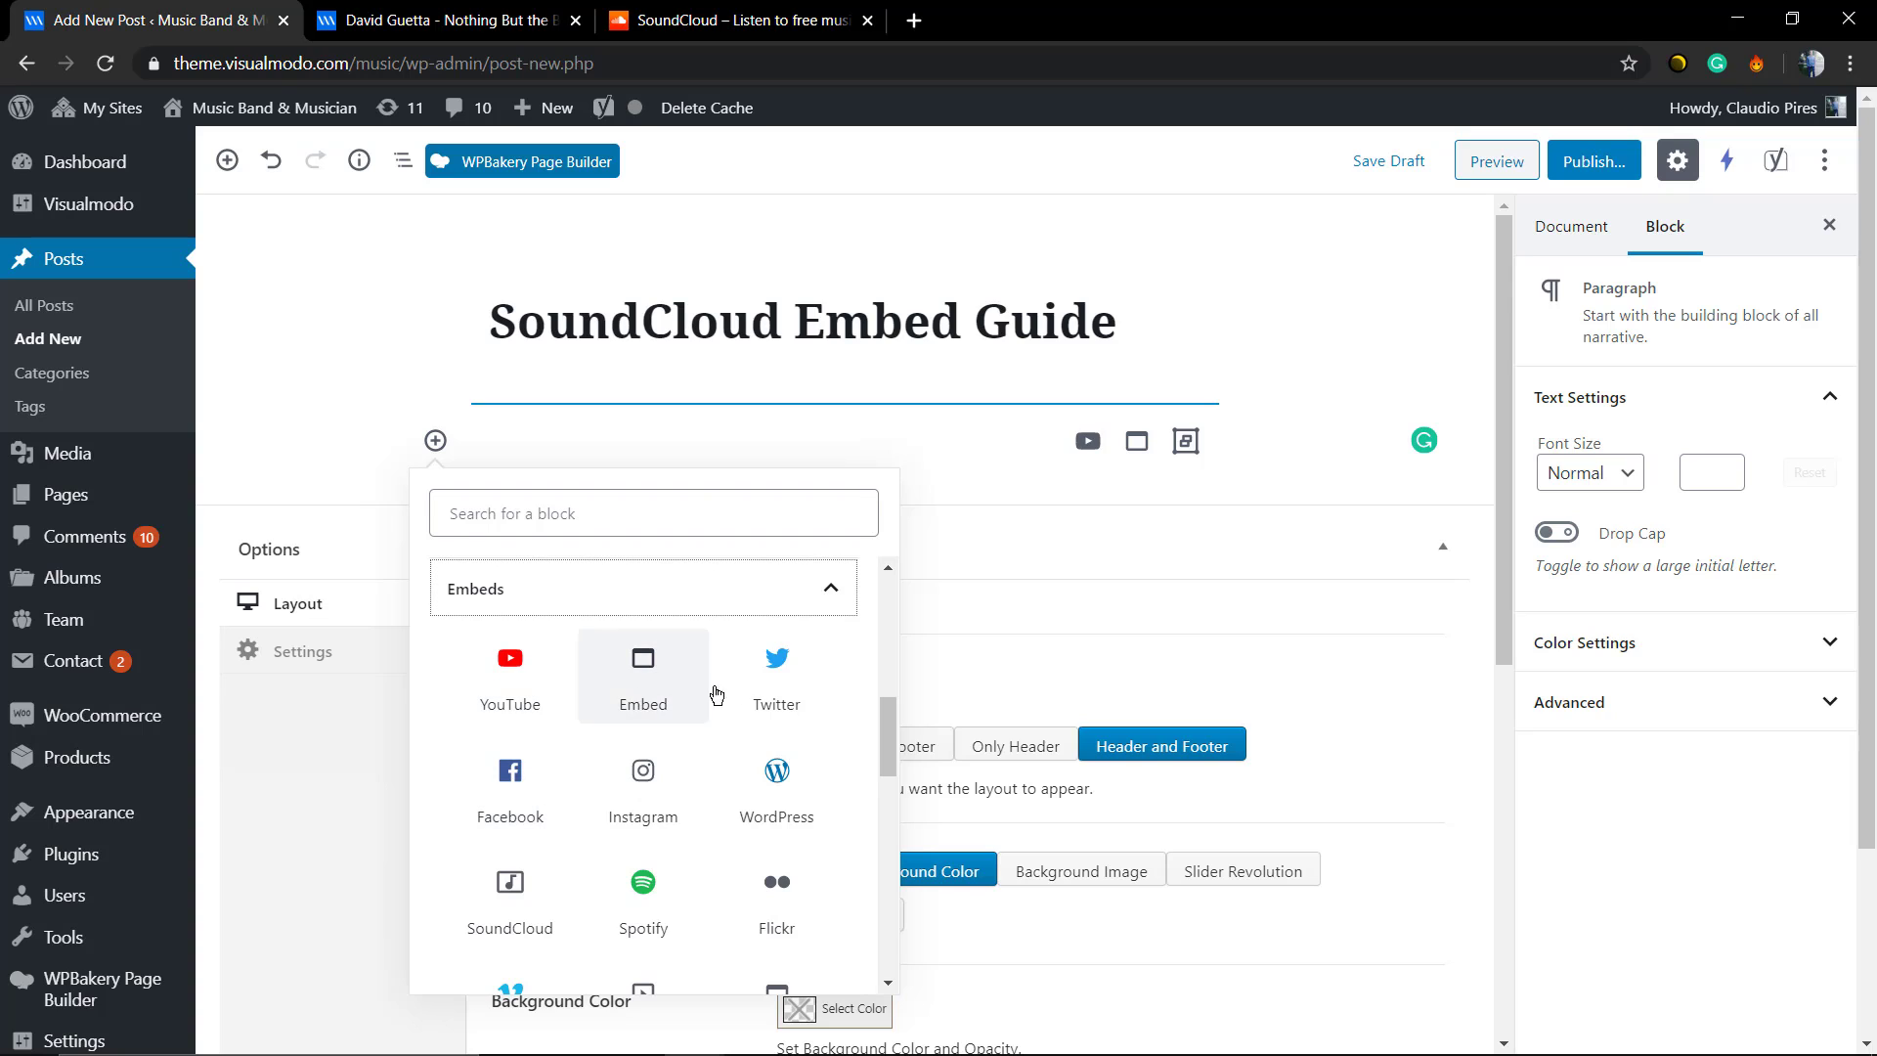
pyautogui.scroll(-2, 780, 828)
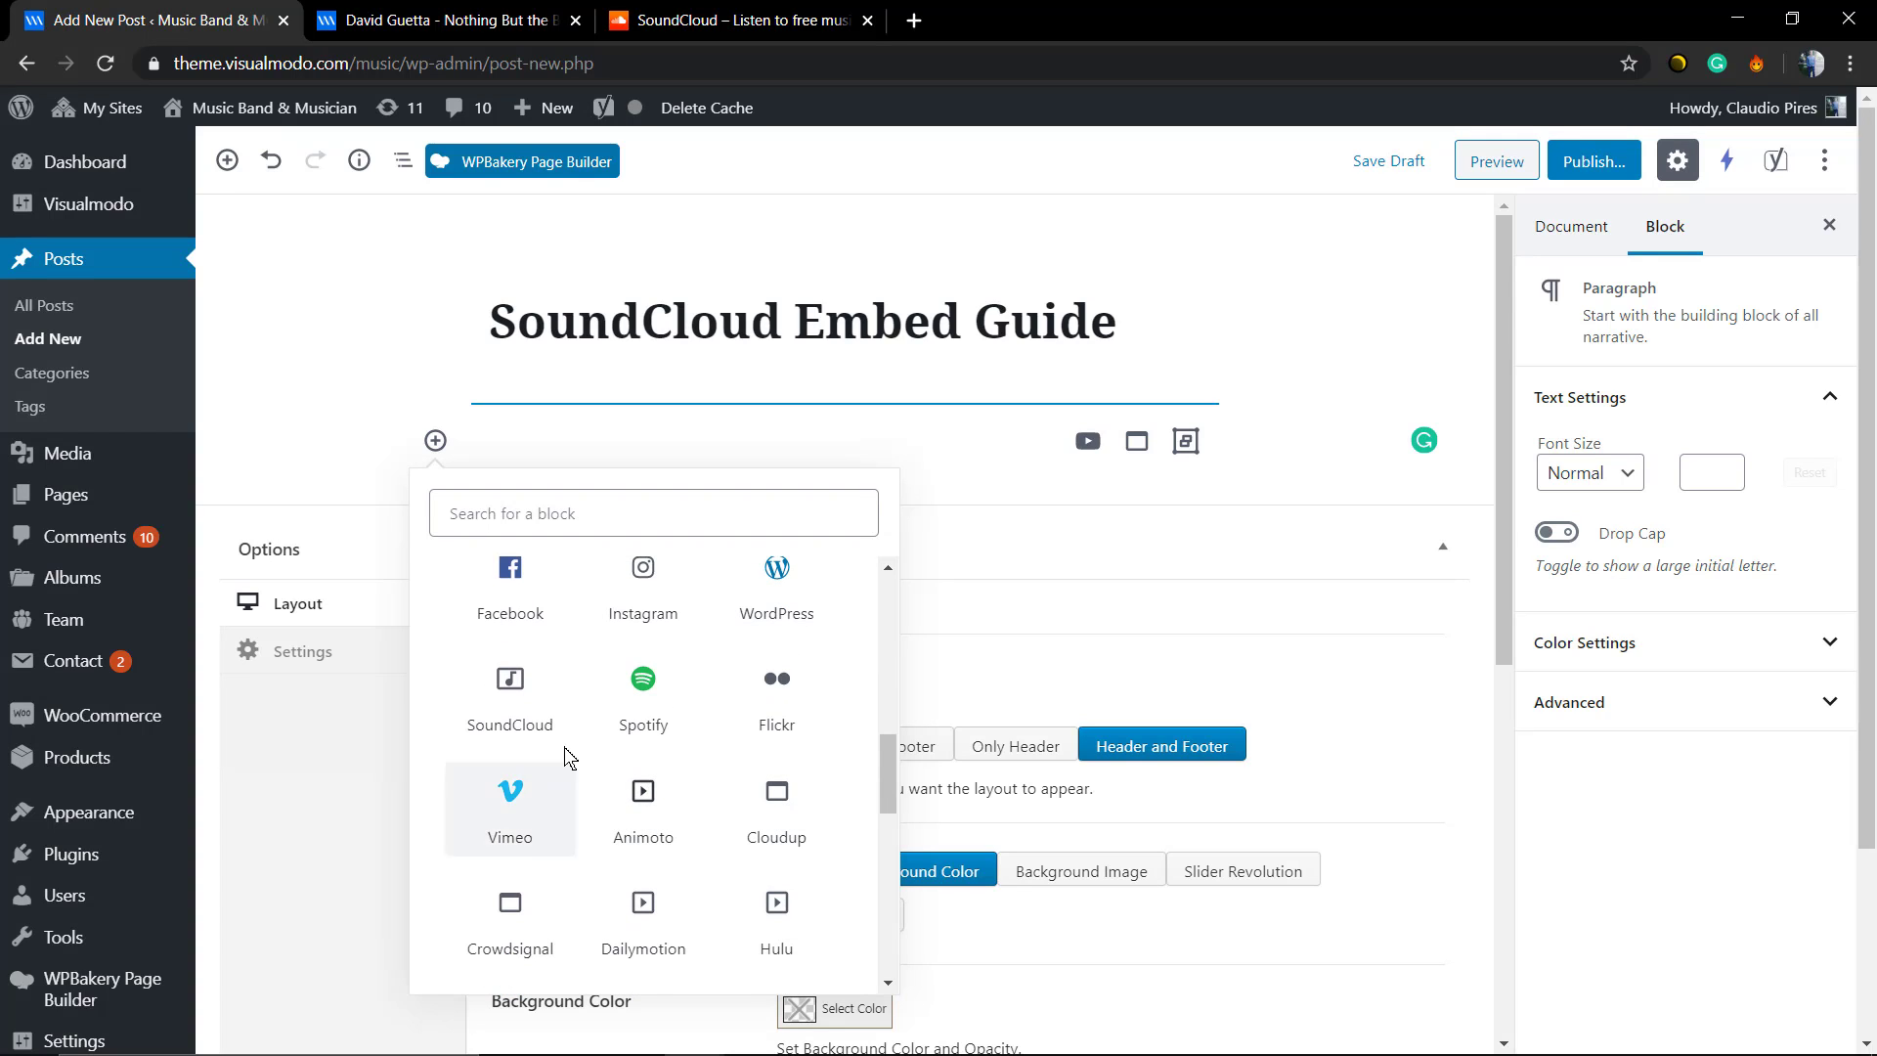
pyautogui.click(519, 700)
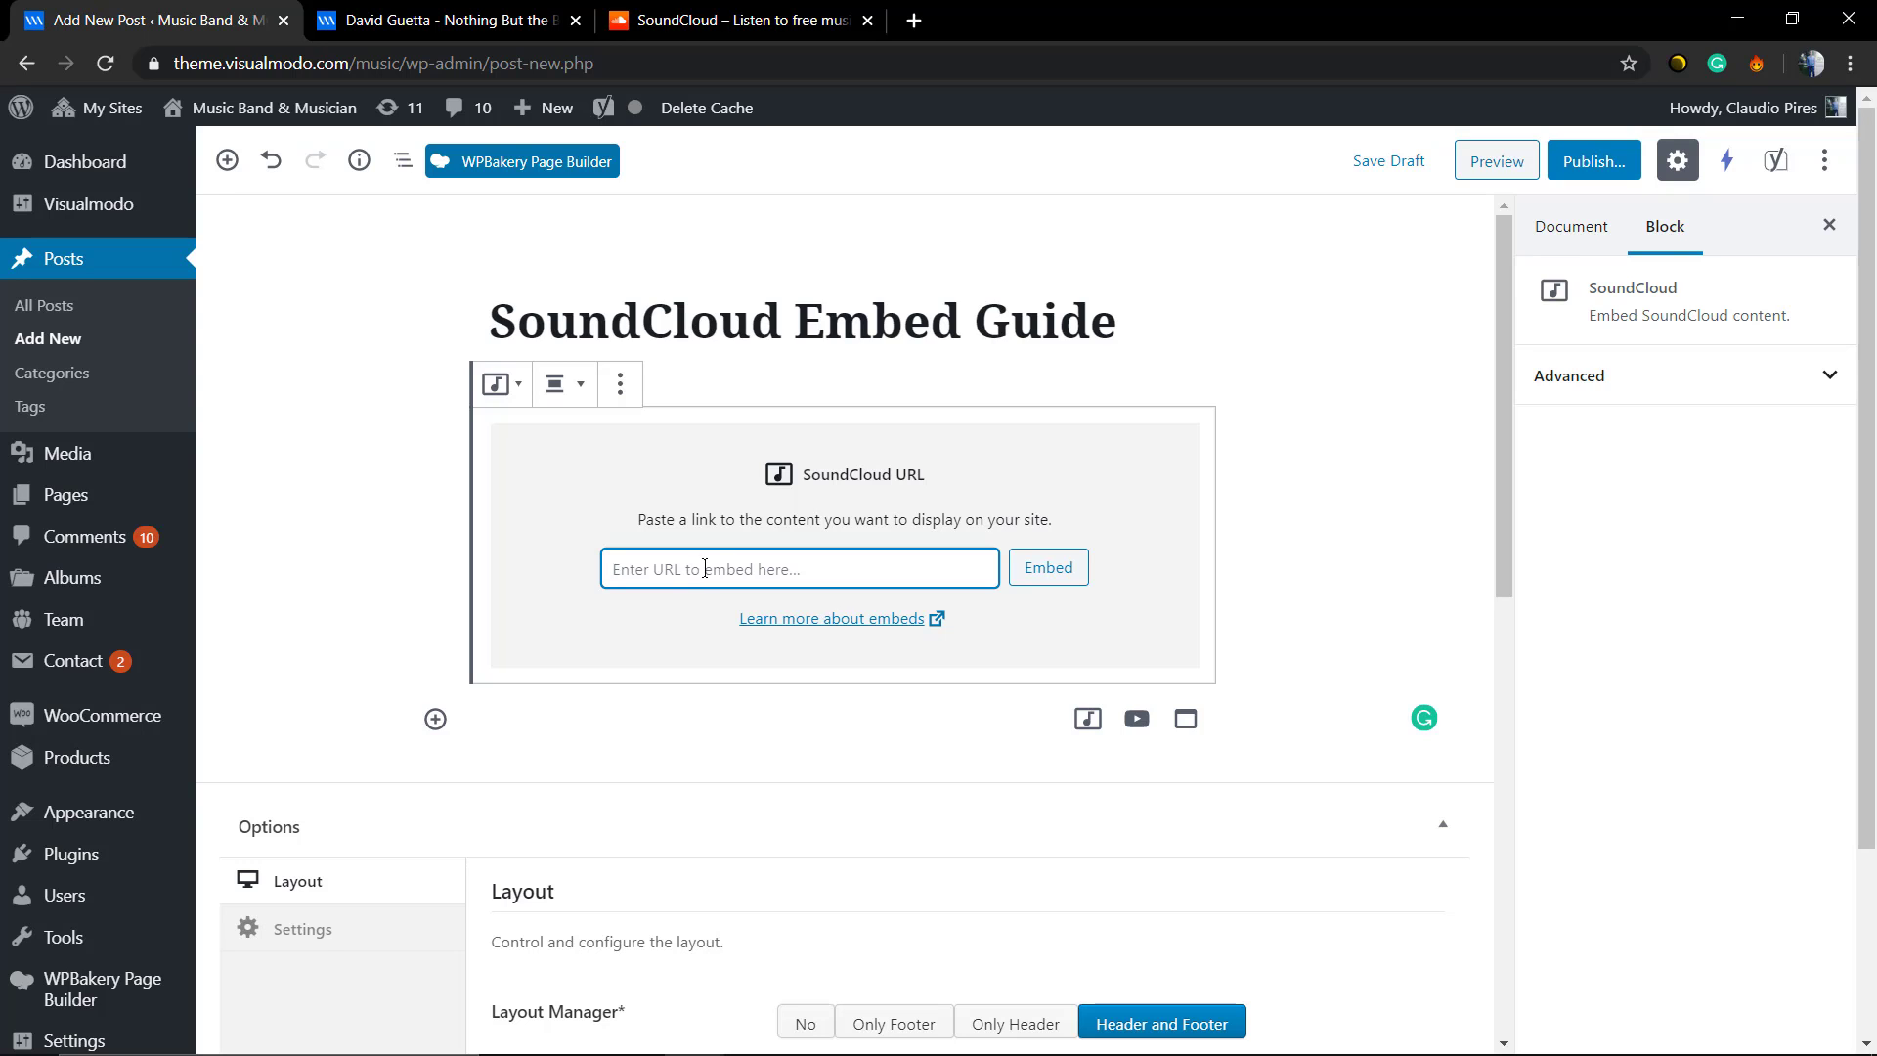
# Search SoundCloud for 'david guetta', filter to Tracks, and copy the first track's share link
pyautogui.click(740, 19)
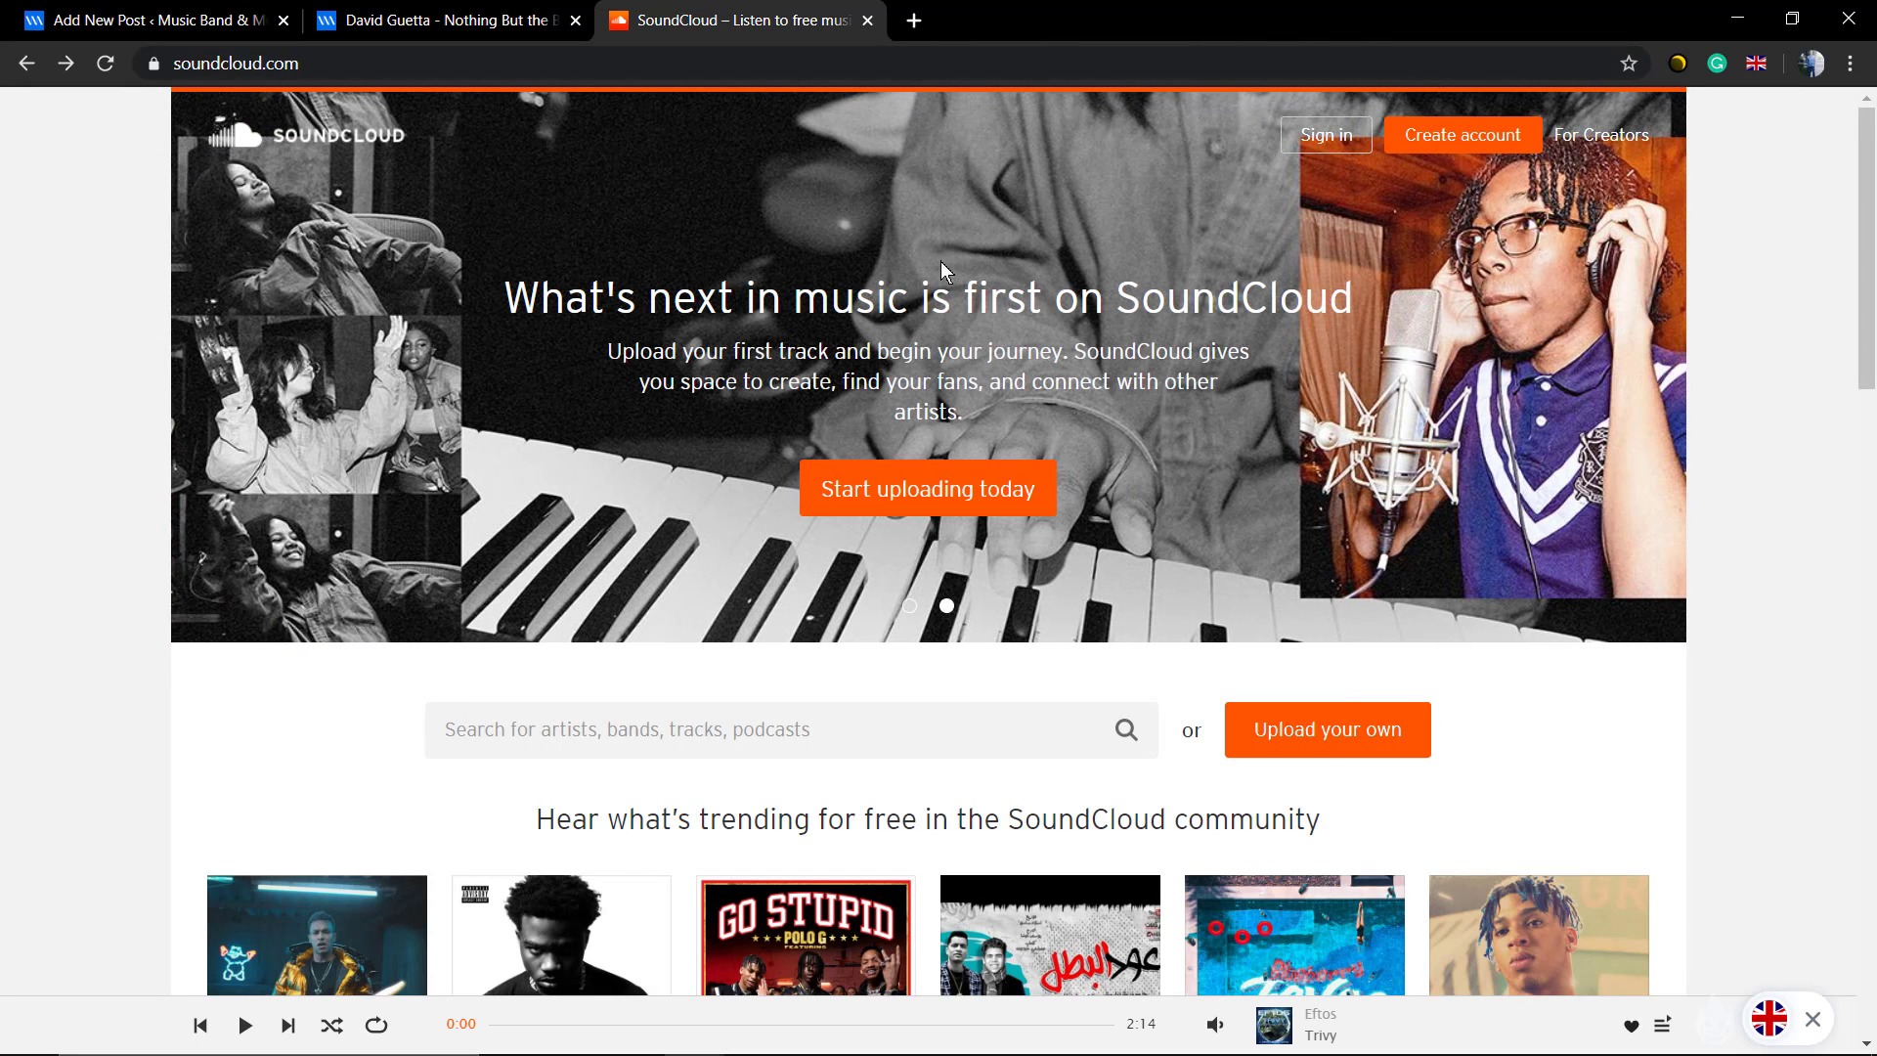
pyautogui.scroll(-2, 940, 262)
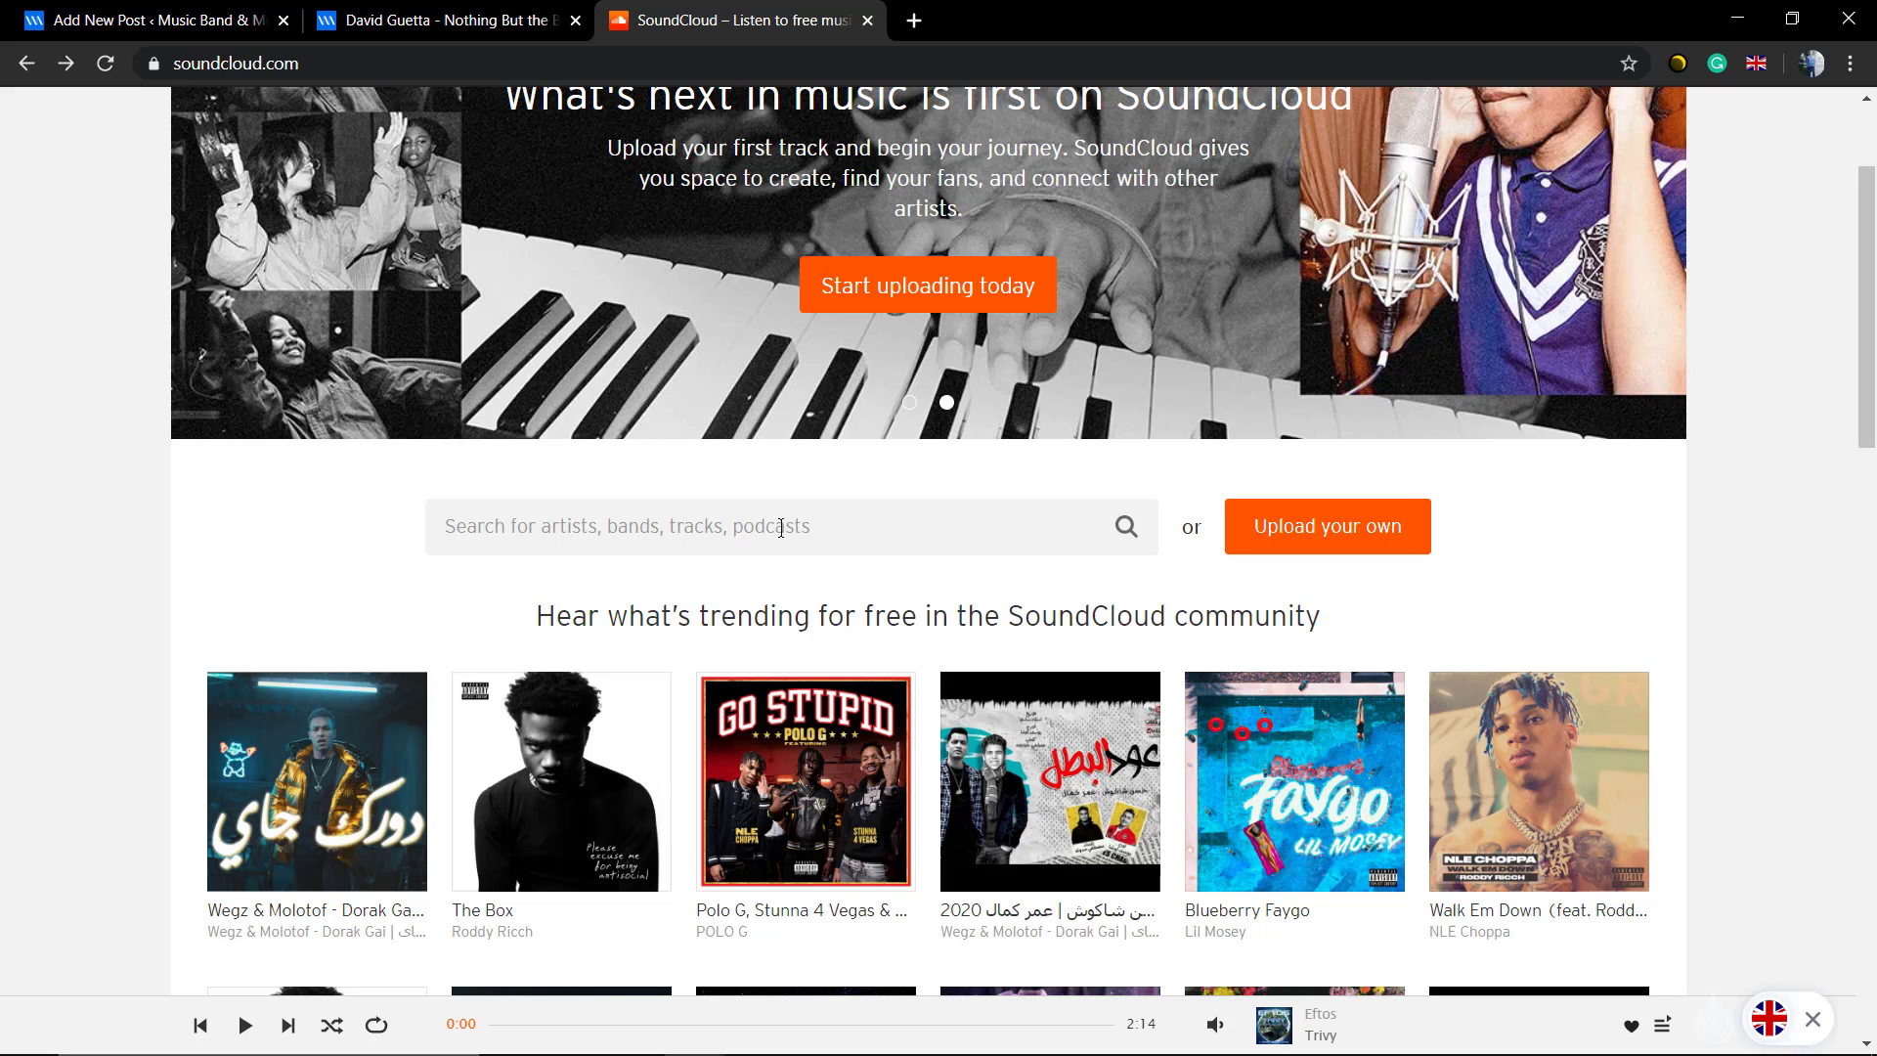
pyautogui.write('ddavi')
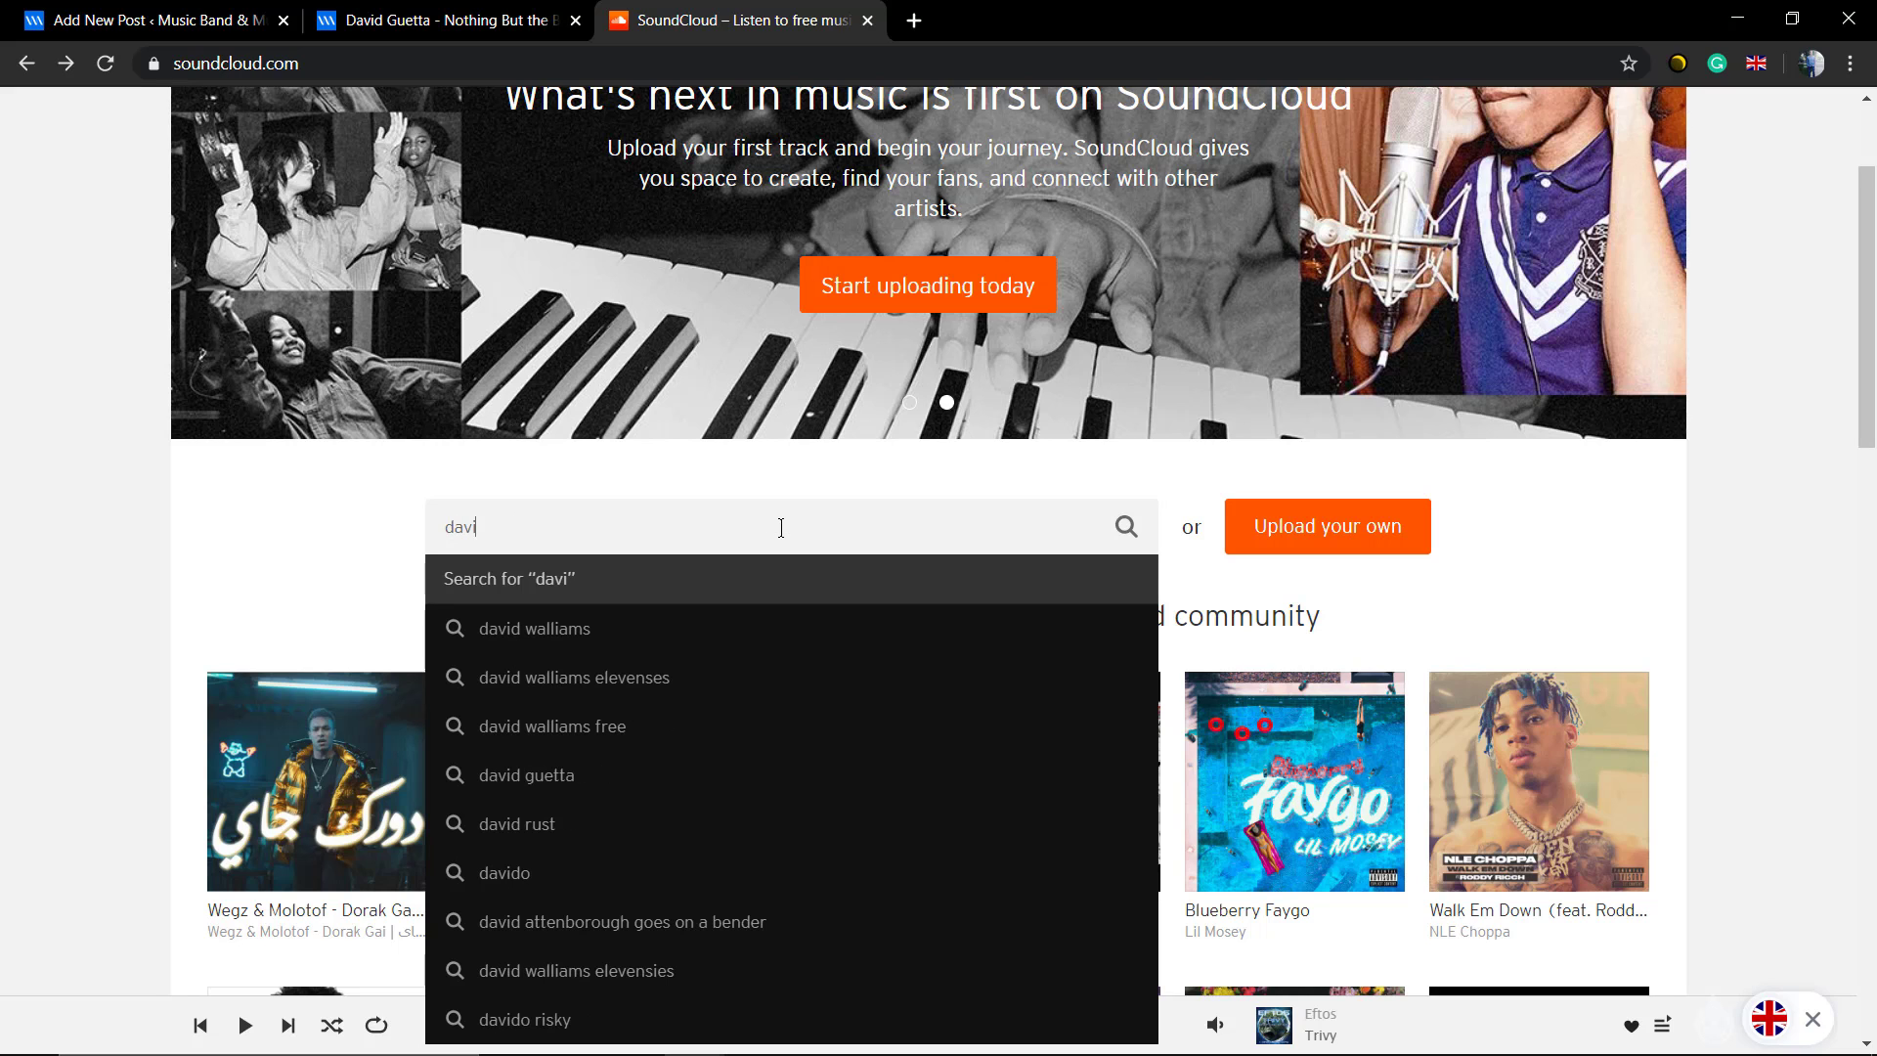
pyautogui.write('i')
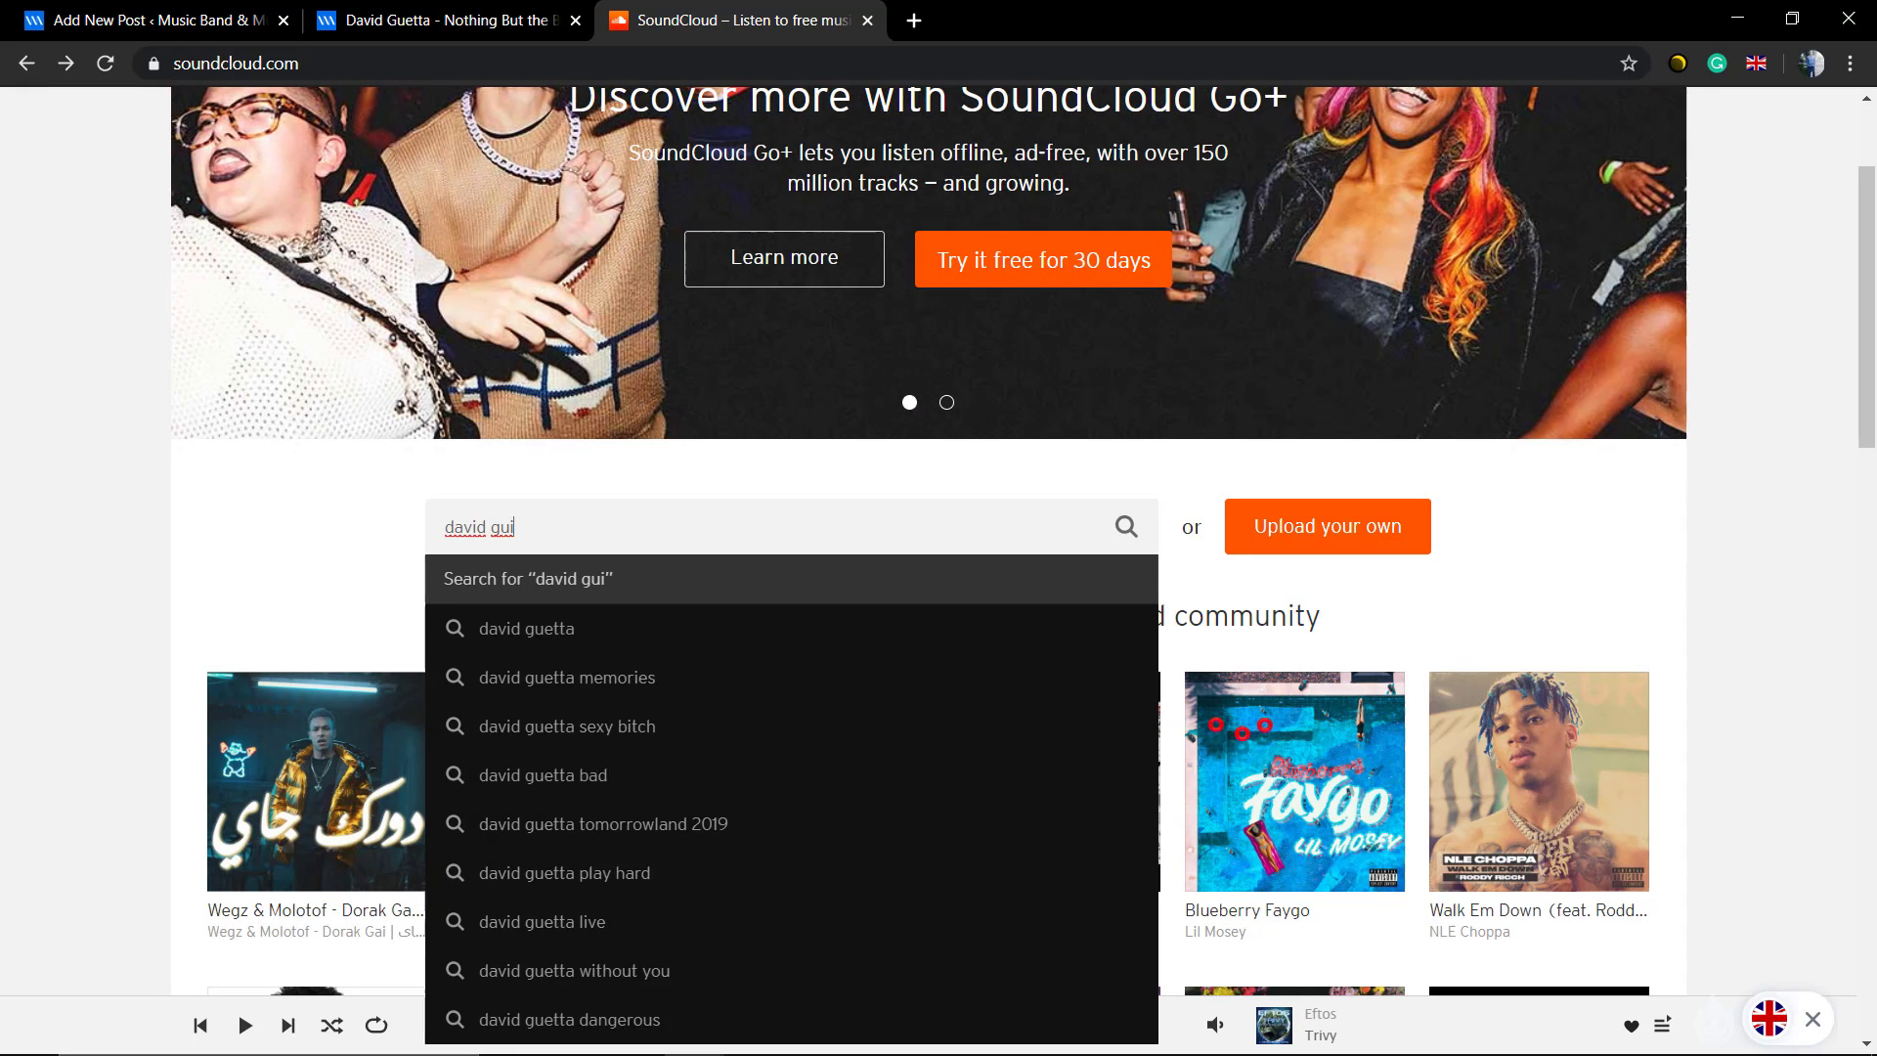
pyautogui.click(527, 628)
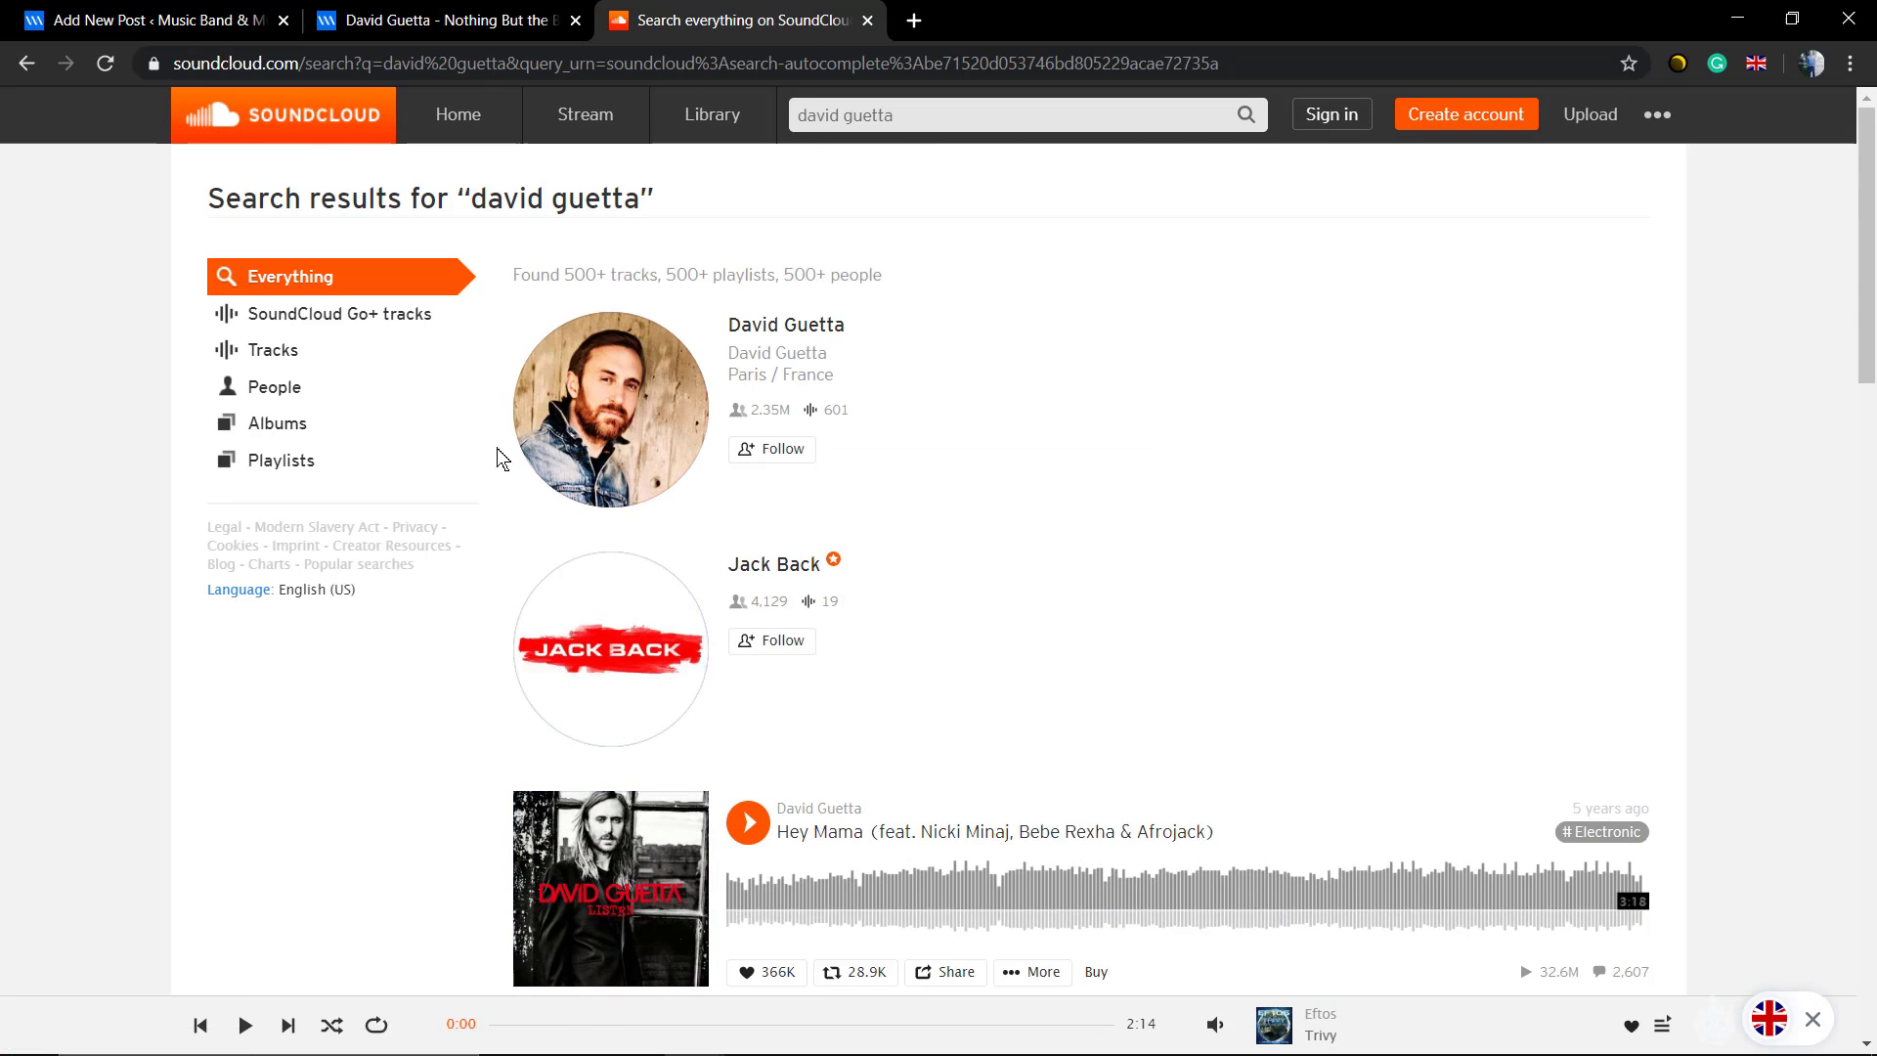
pyautogui.click(293, 351)
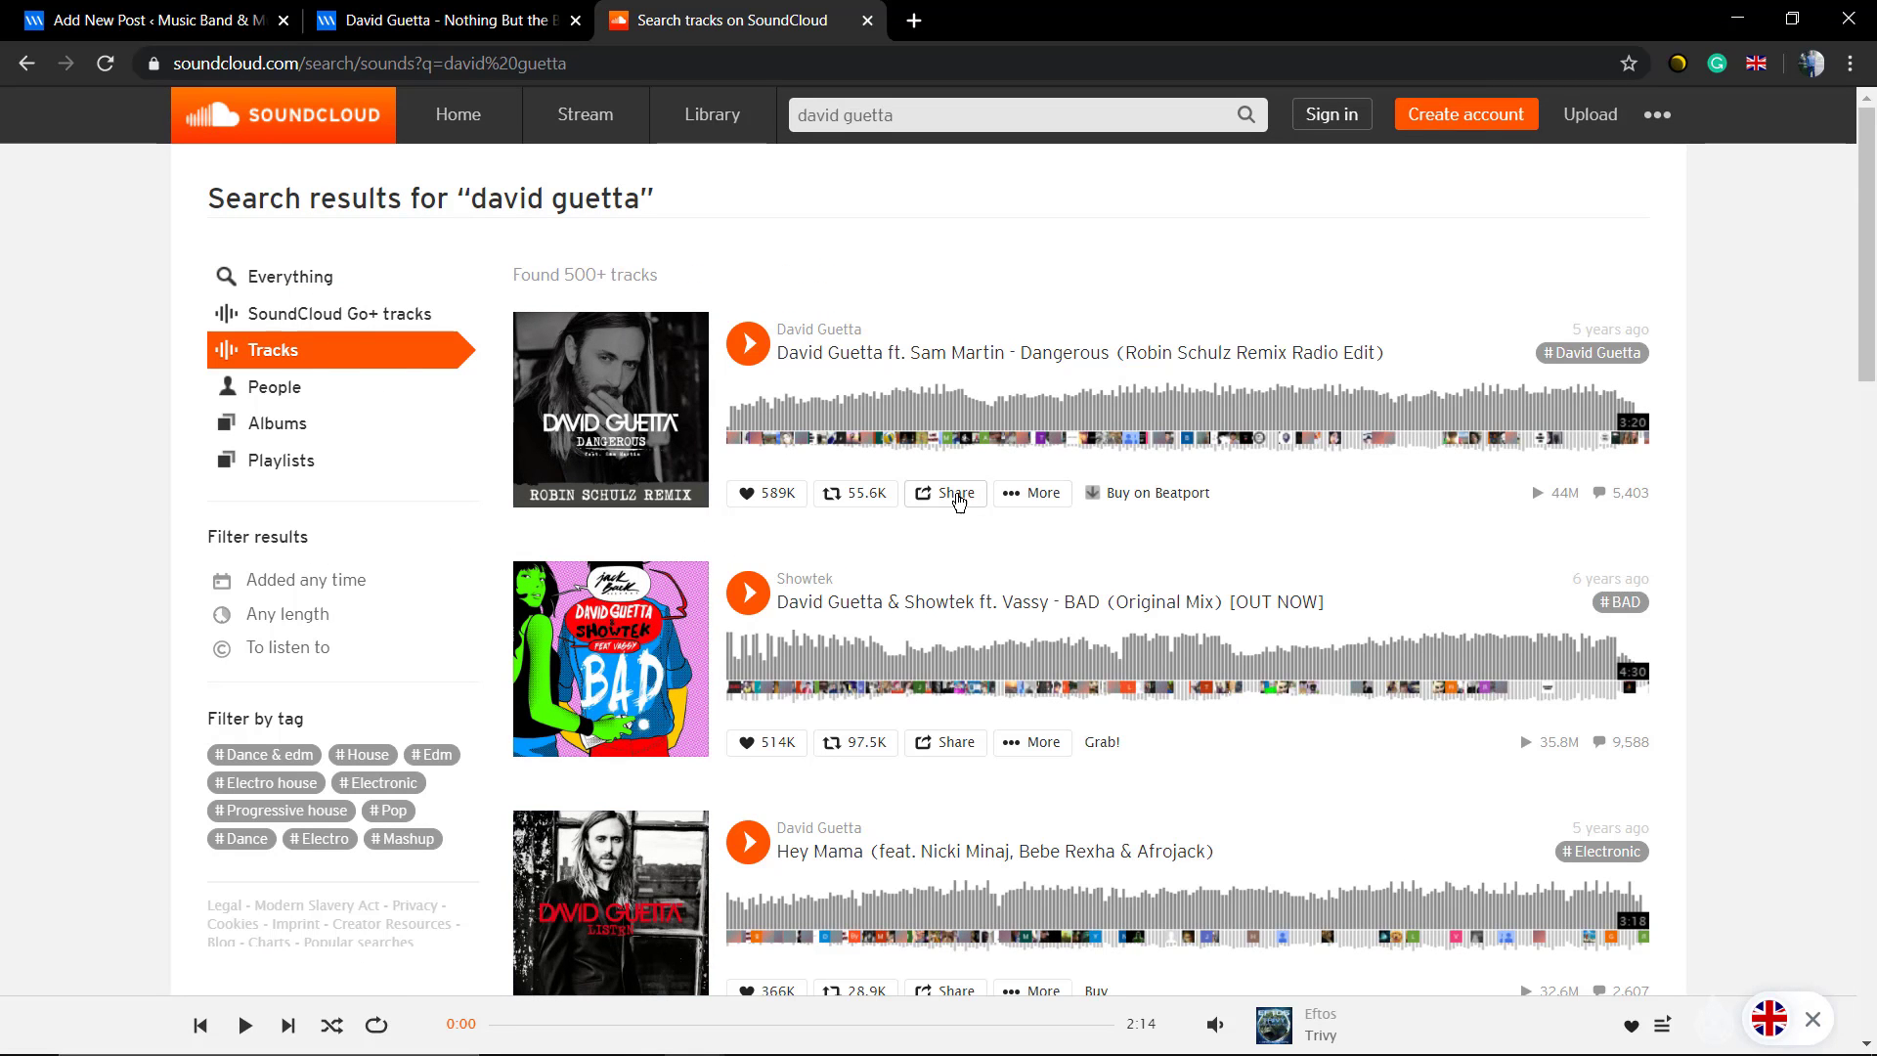
pyautogui.click(948, 494)
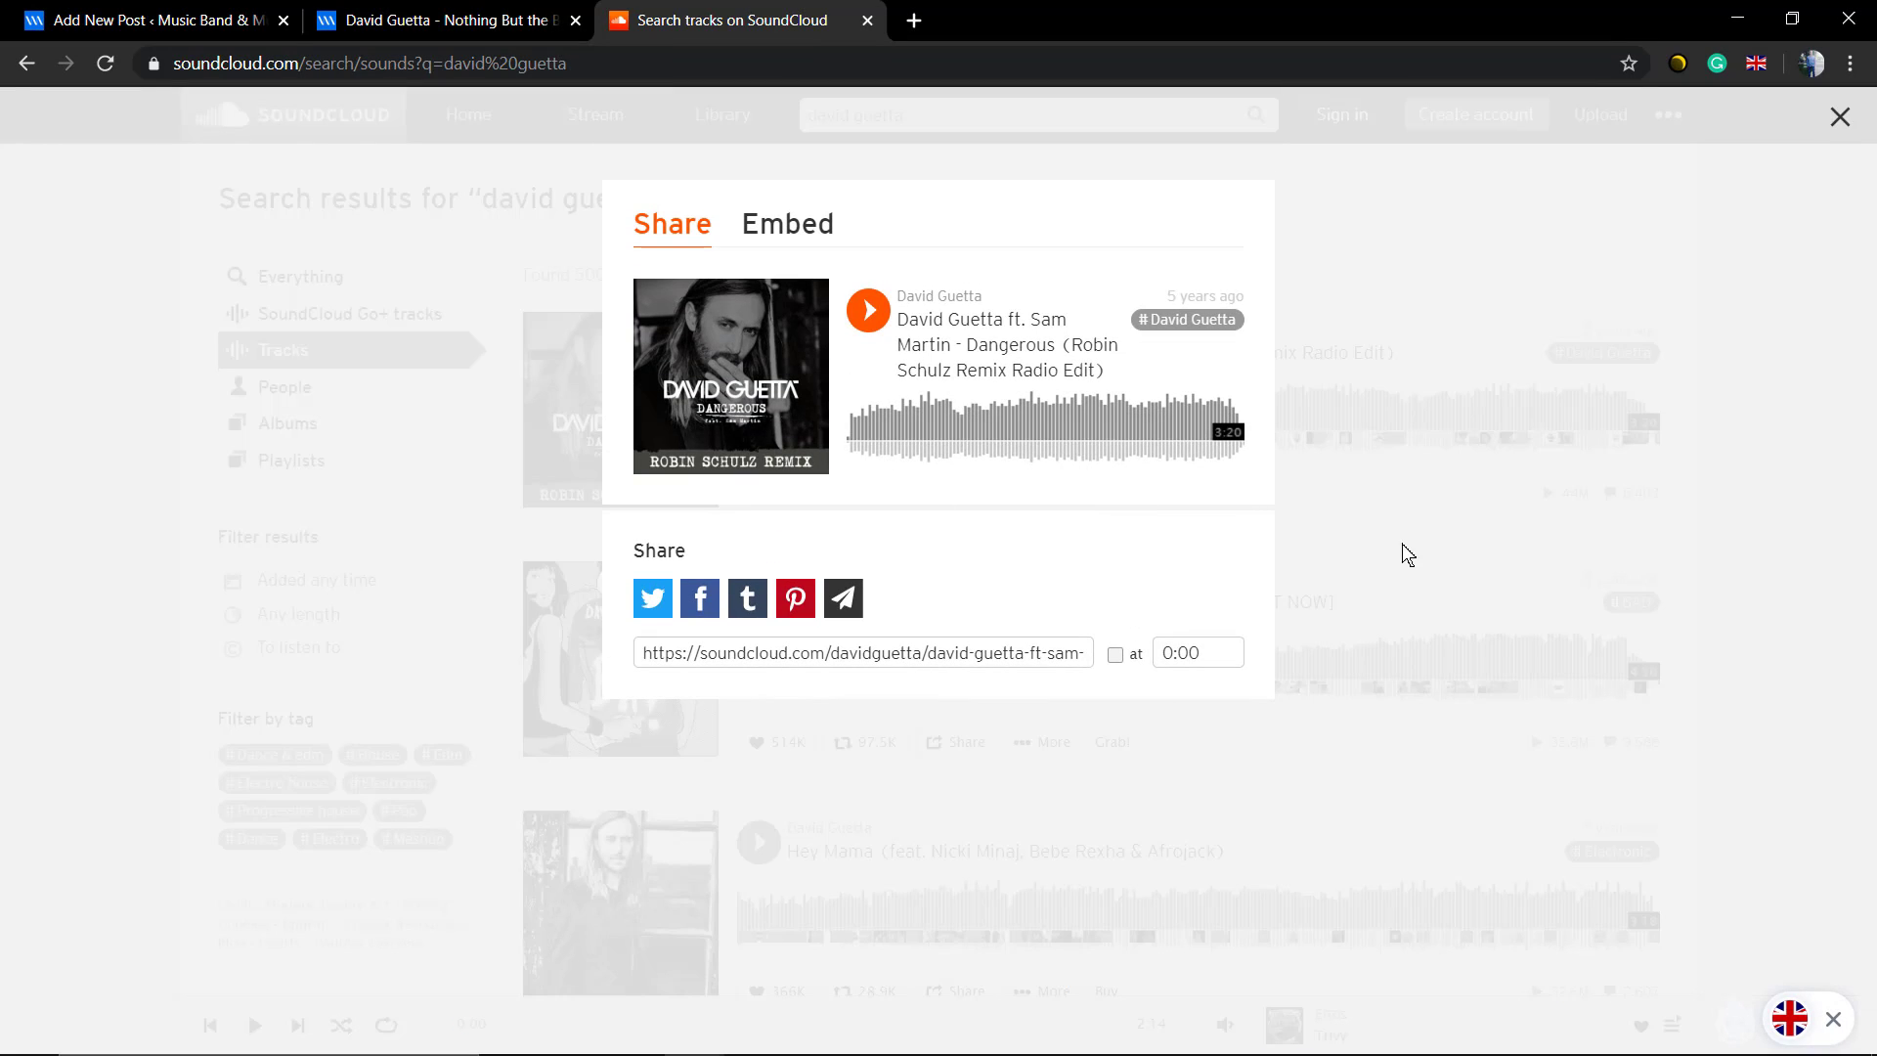
pyautogui.click(812, 654)
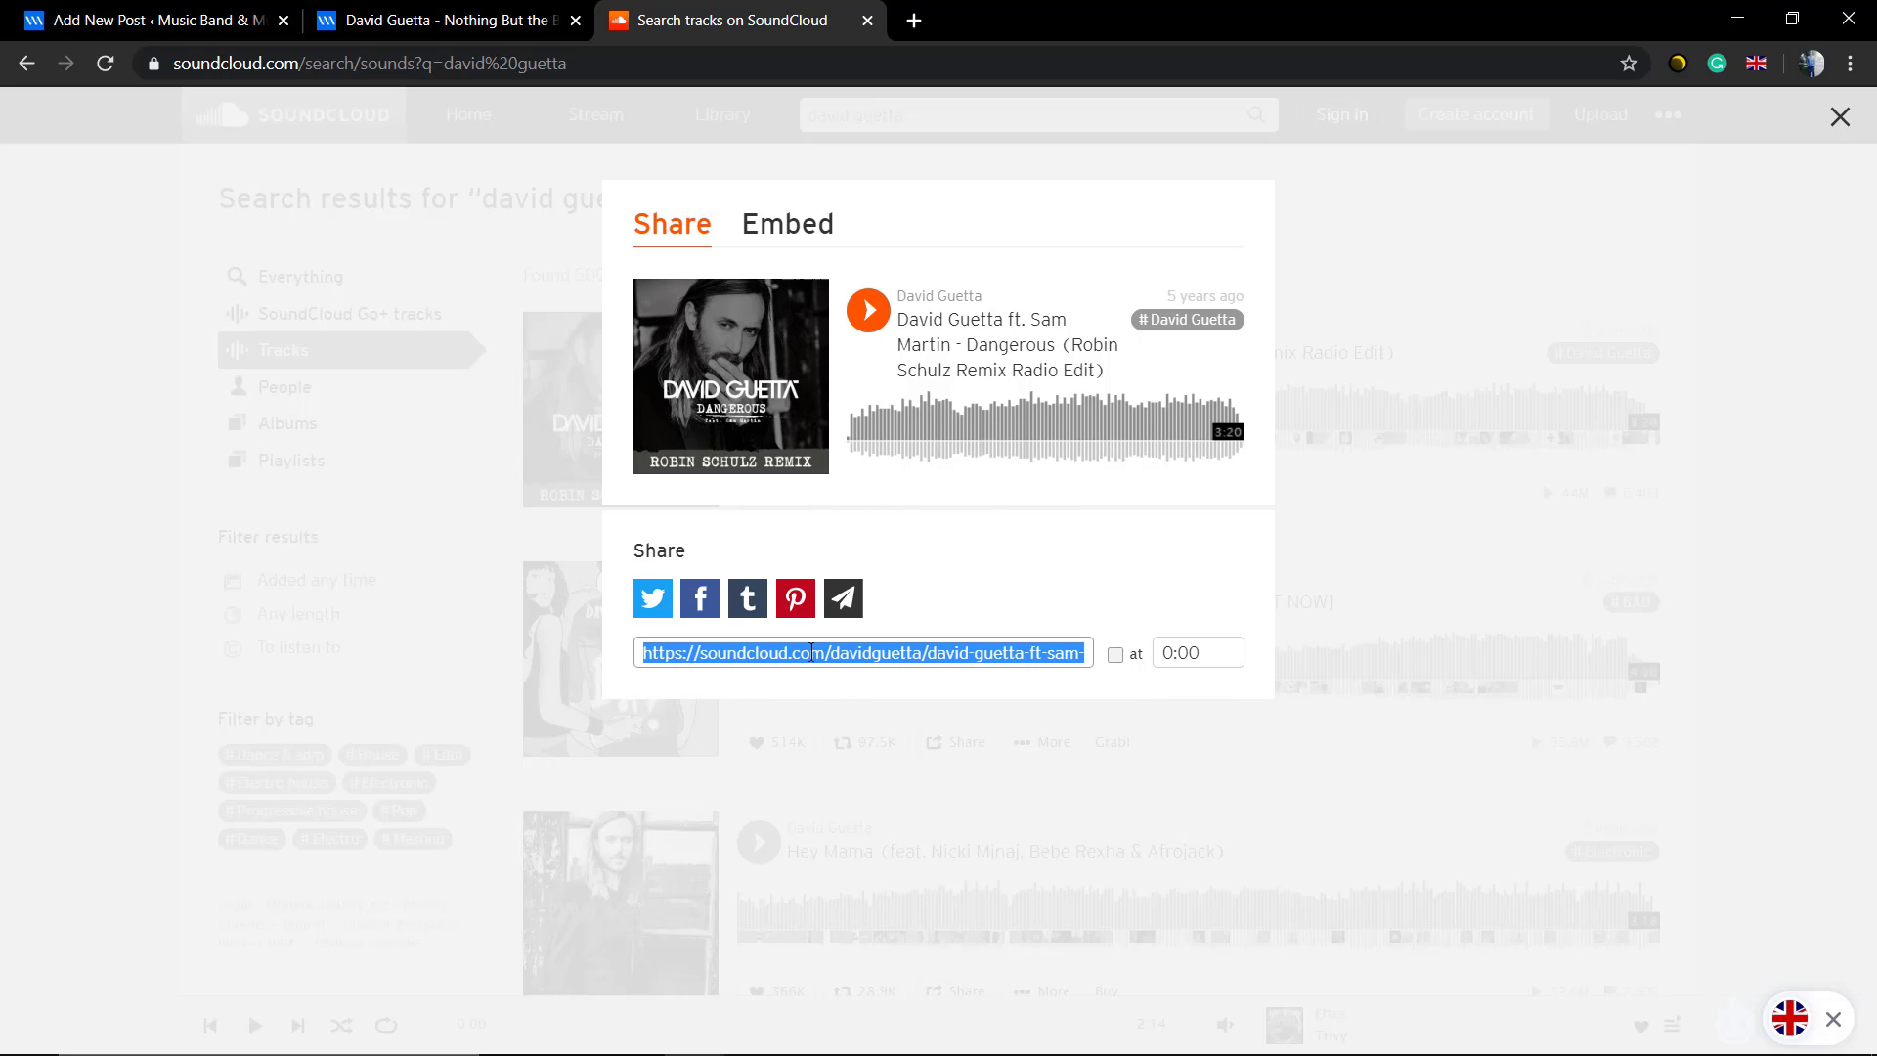
pyautogui.click(539, 345)
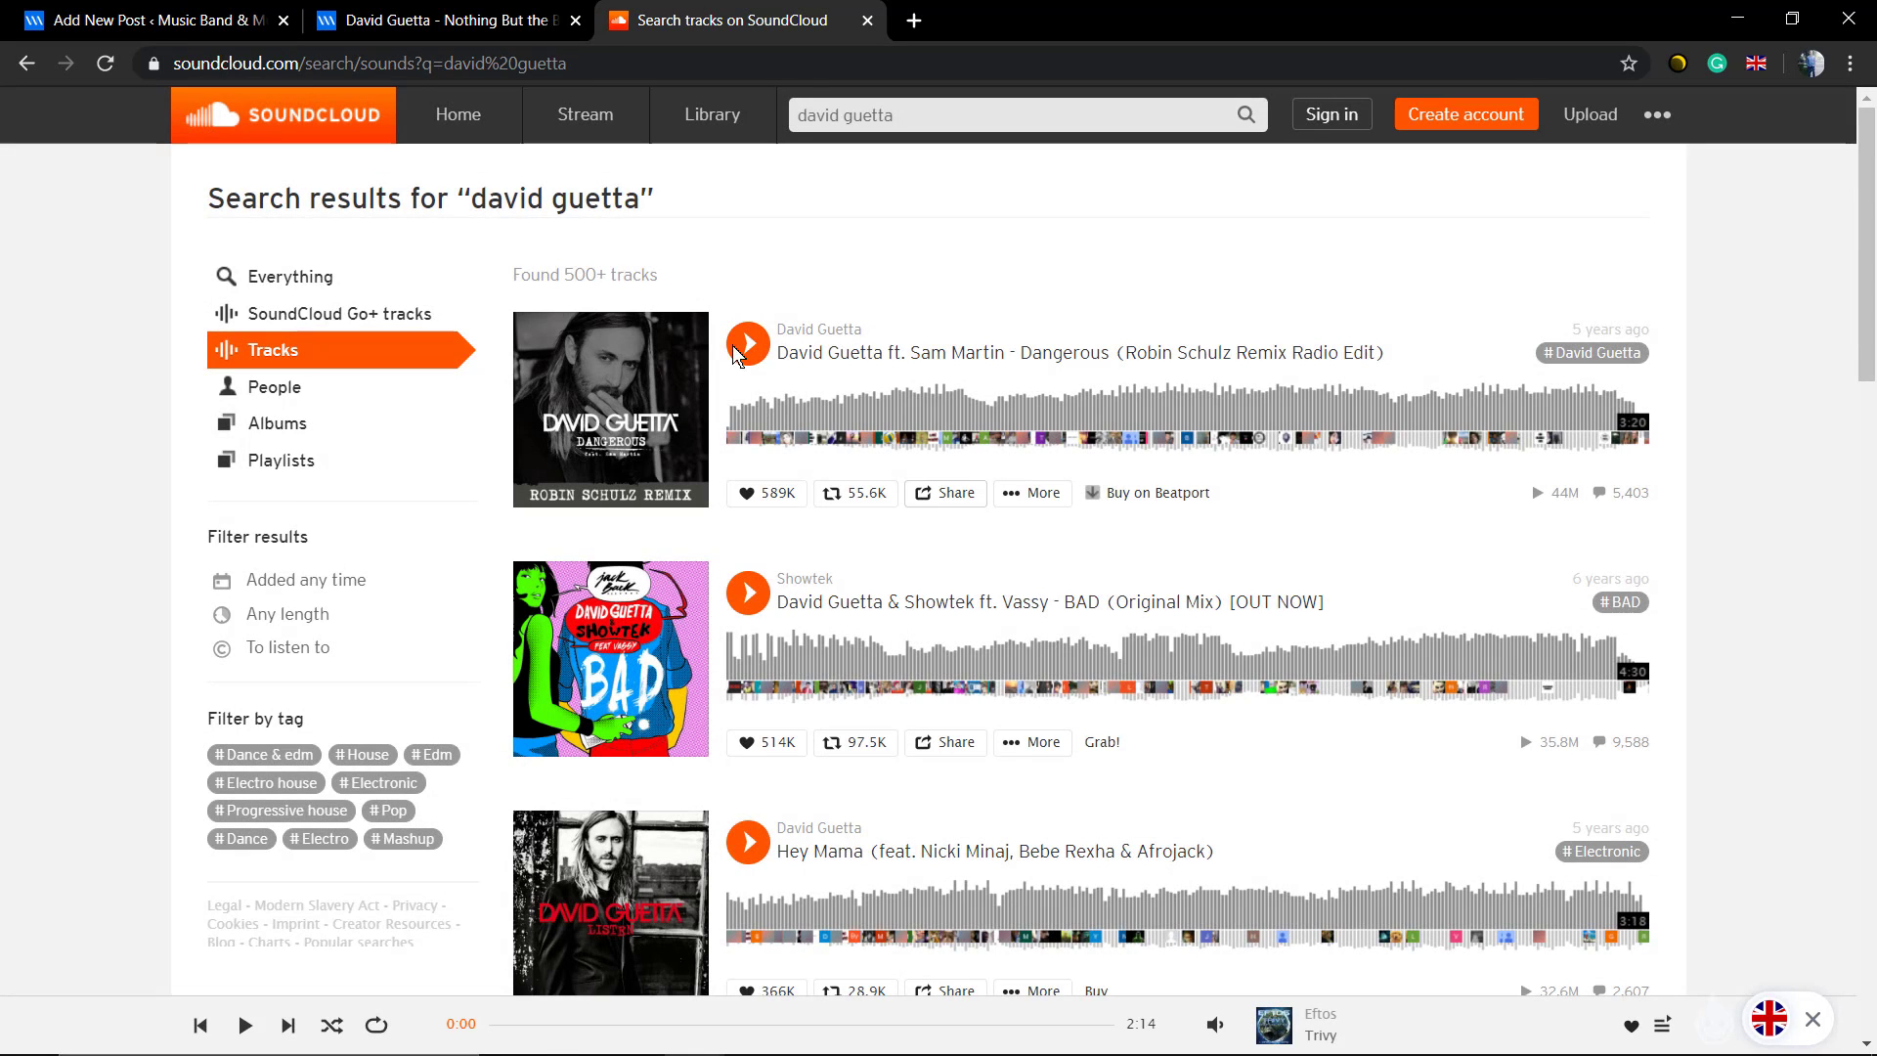
# Paste the Dangerous track URL into the SoundCloud block, embed it and preview the post
pyautogui.click(485, 18)
pyautogui.click(279, 19)
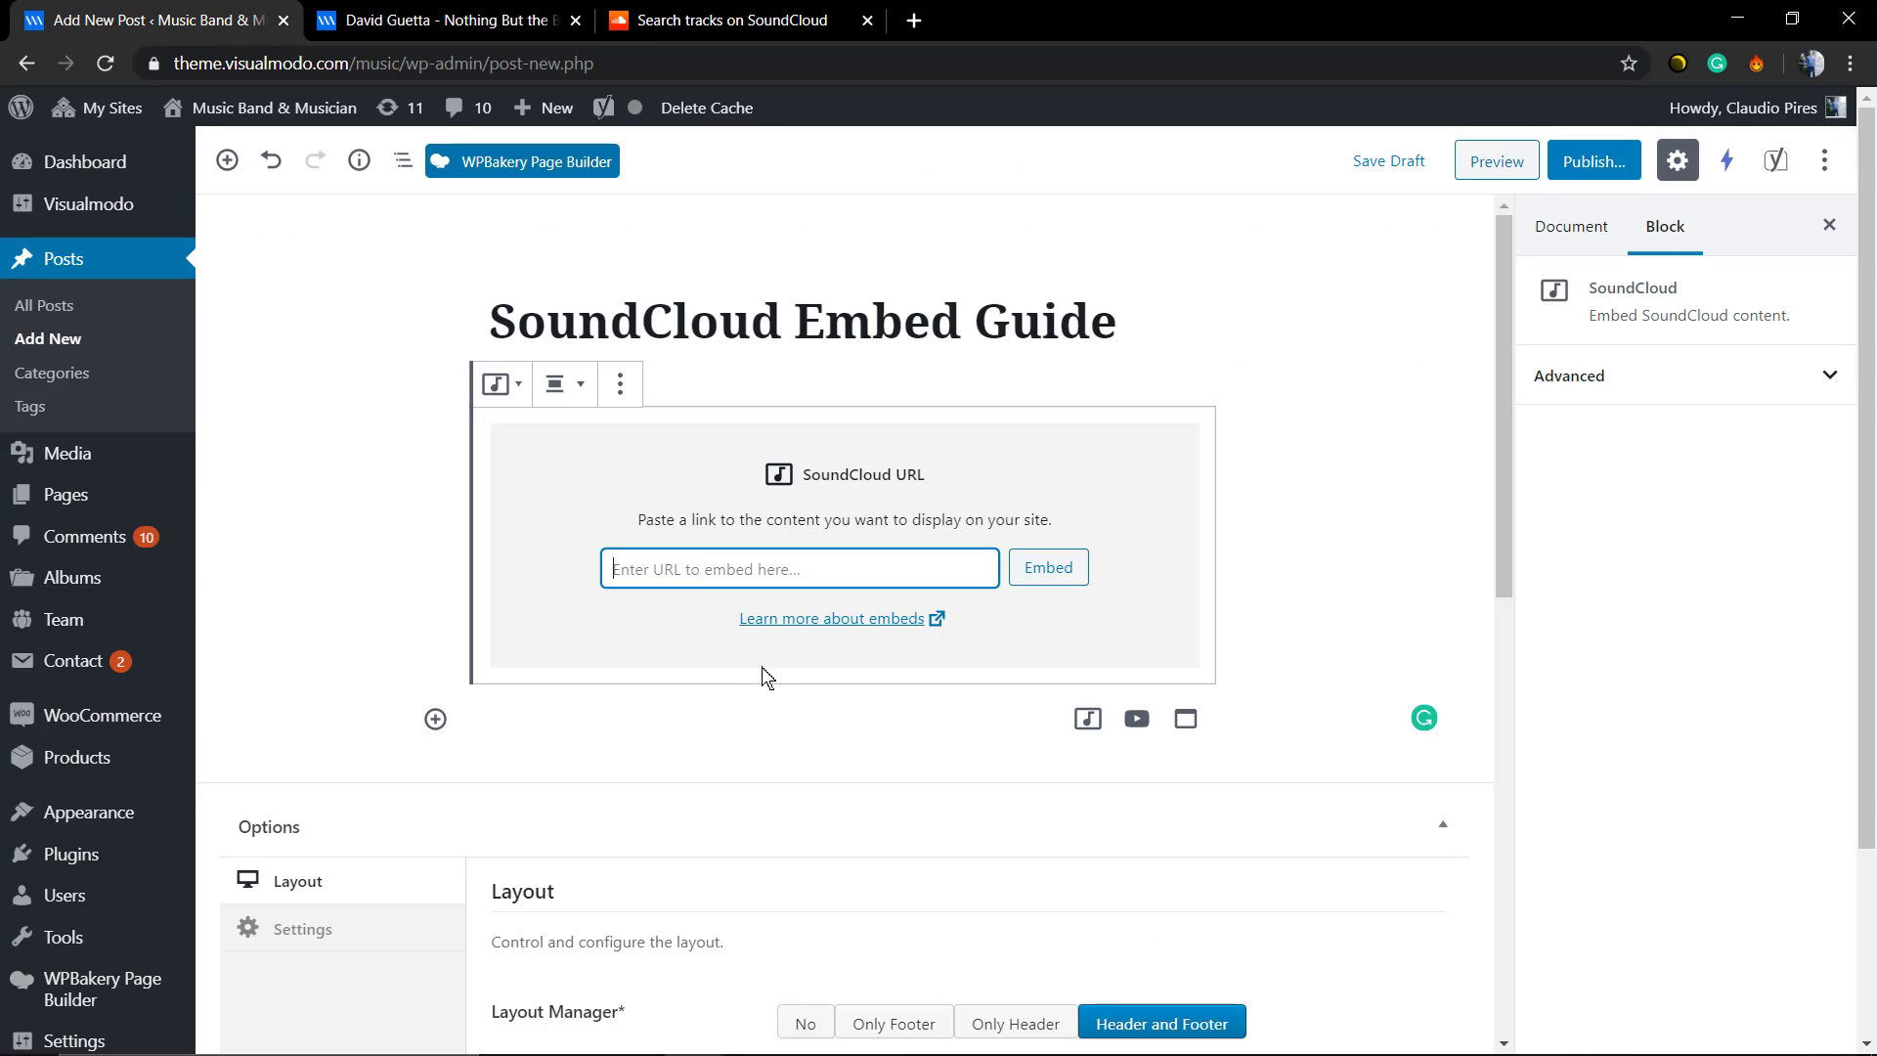
pyautogui.click(760, 569)
pyautogui.hotkey('ctrl', 'v')
pyautogui.click(1047, 568)
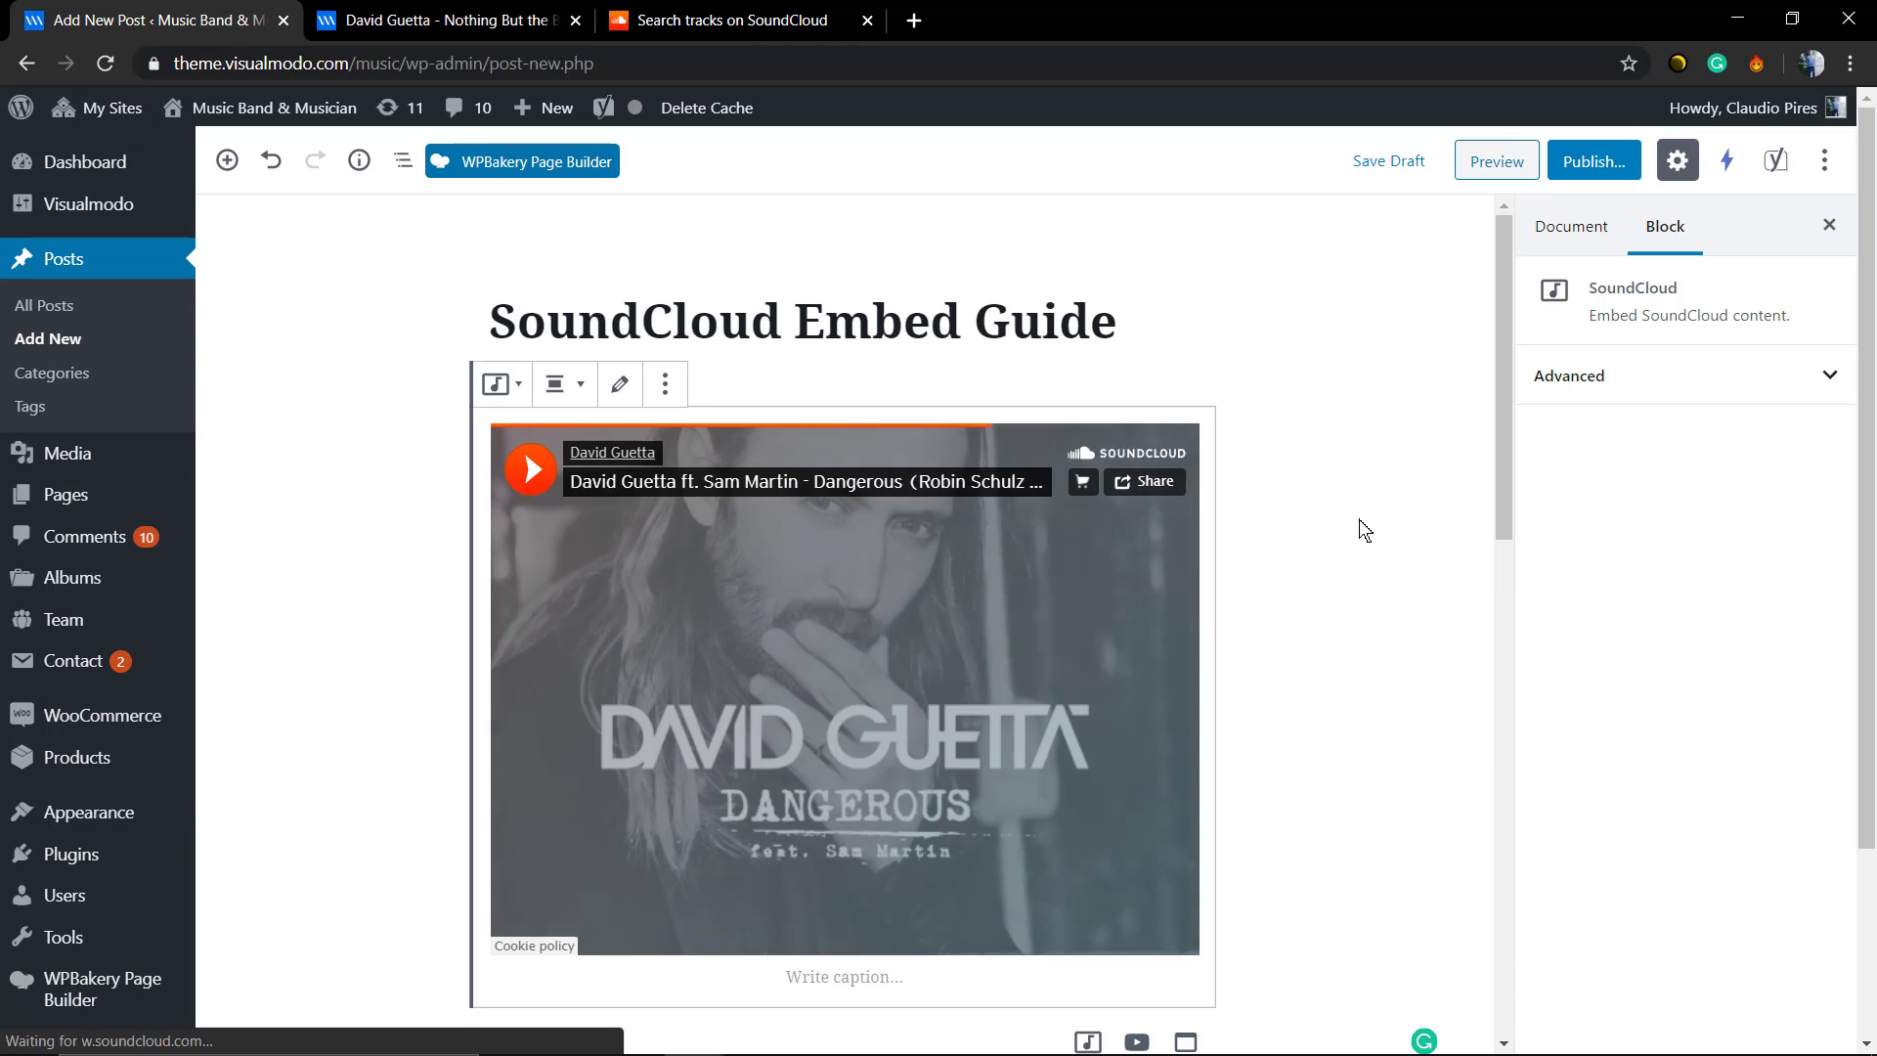
pyautogui.scroll(-6, 1361, 529)
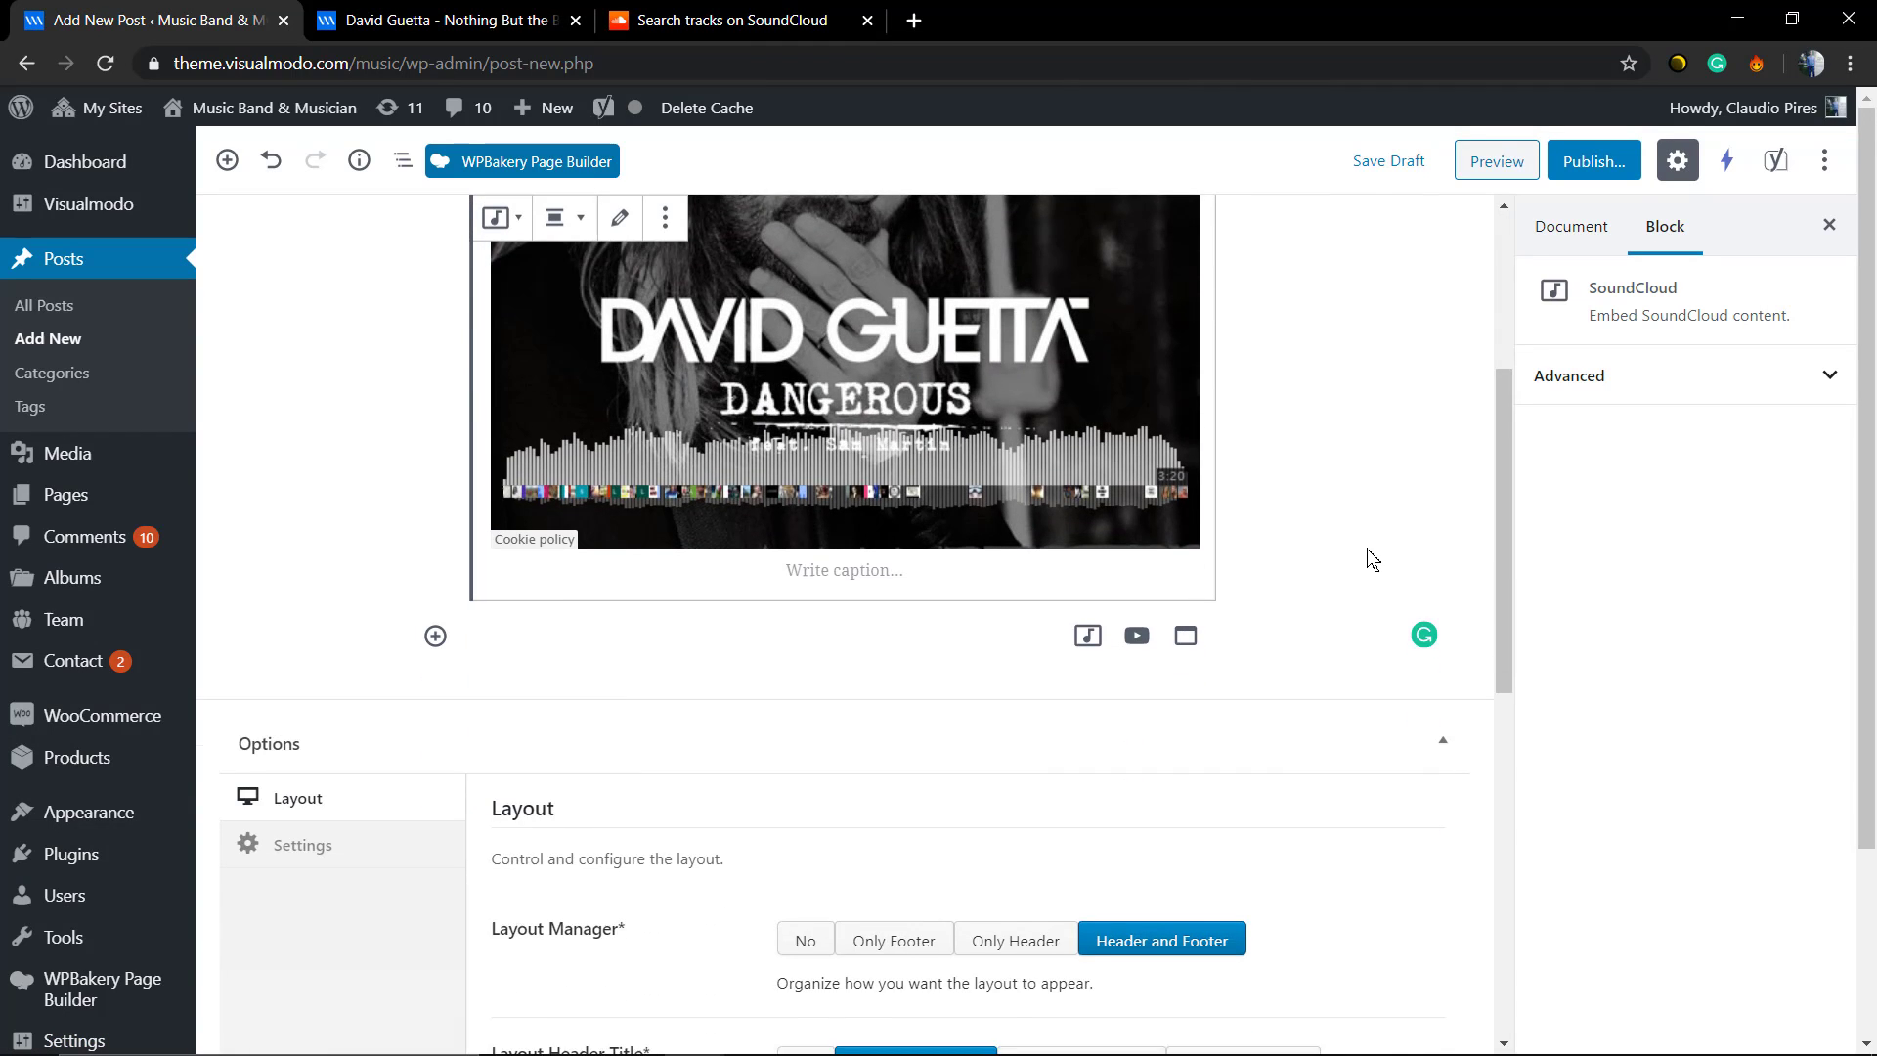
pyautogui.scroll(6, 1366, 559)
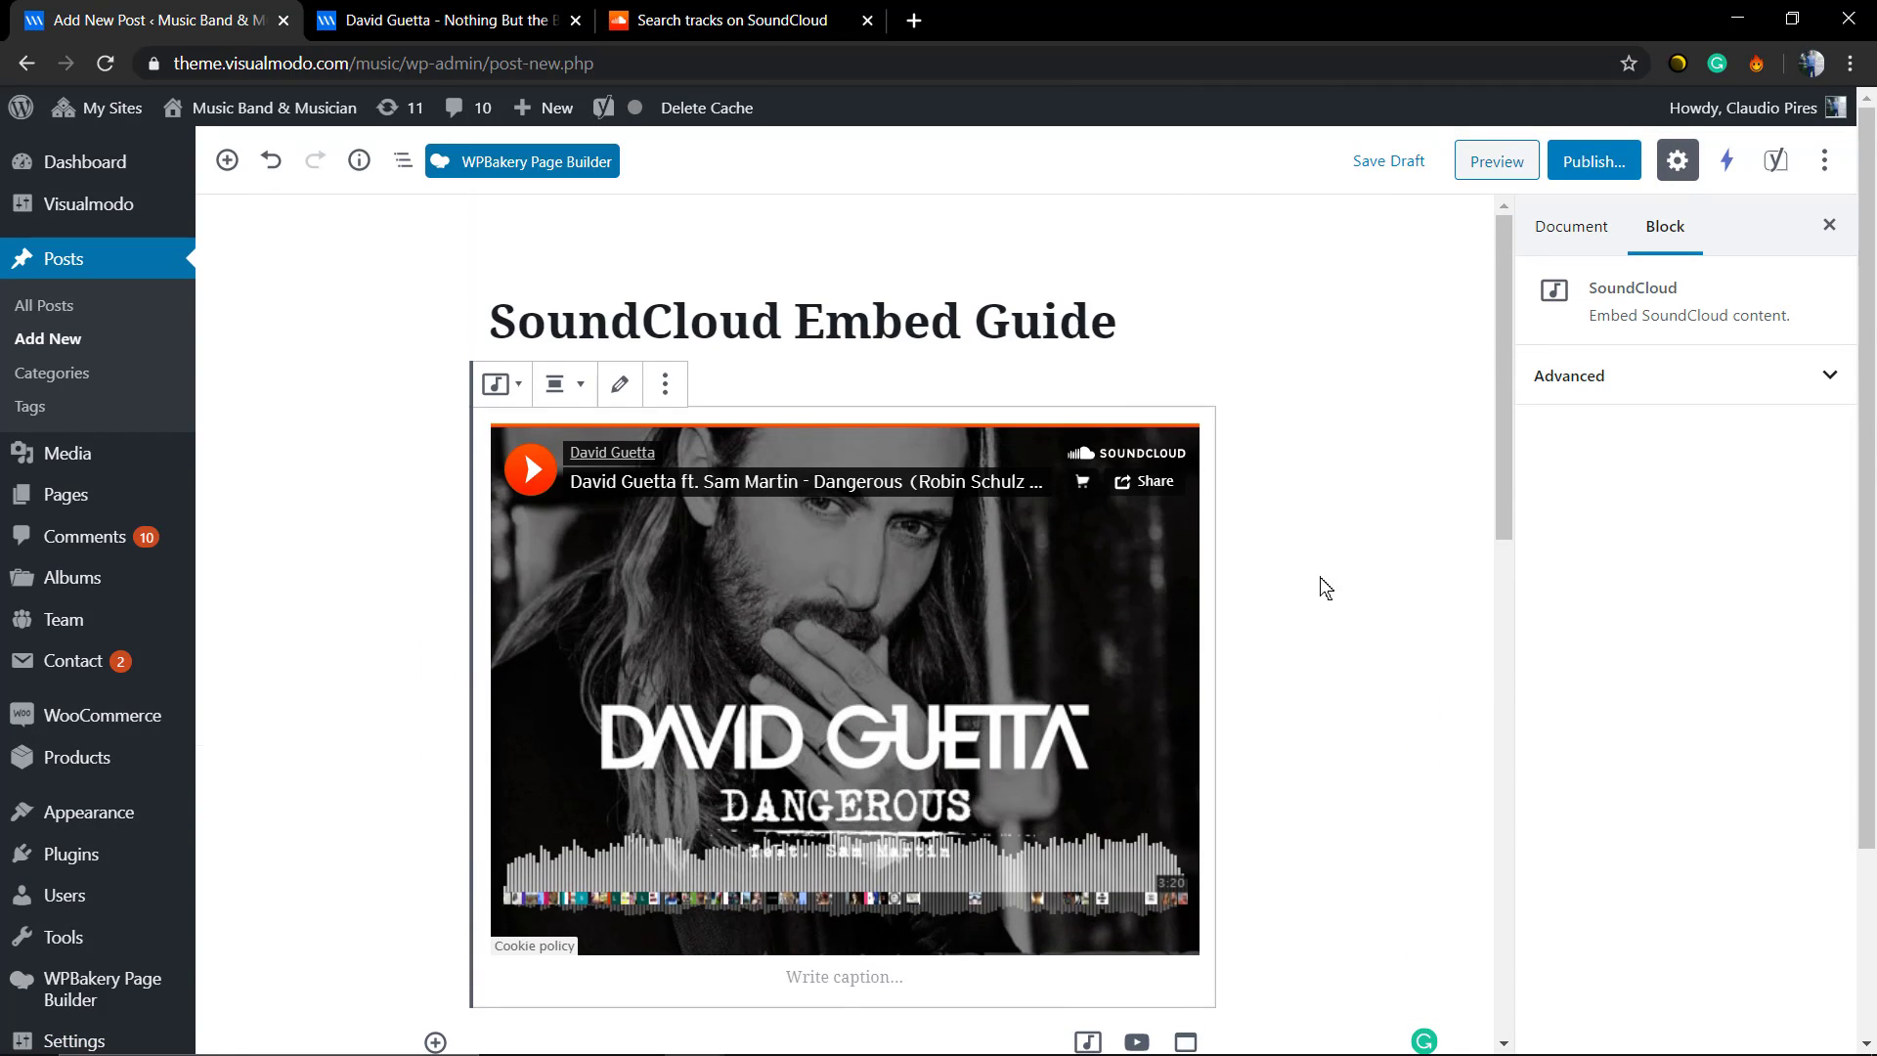
pyautogui.click(1496, 162)
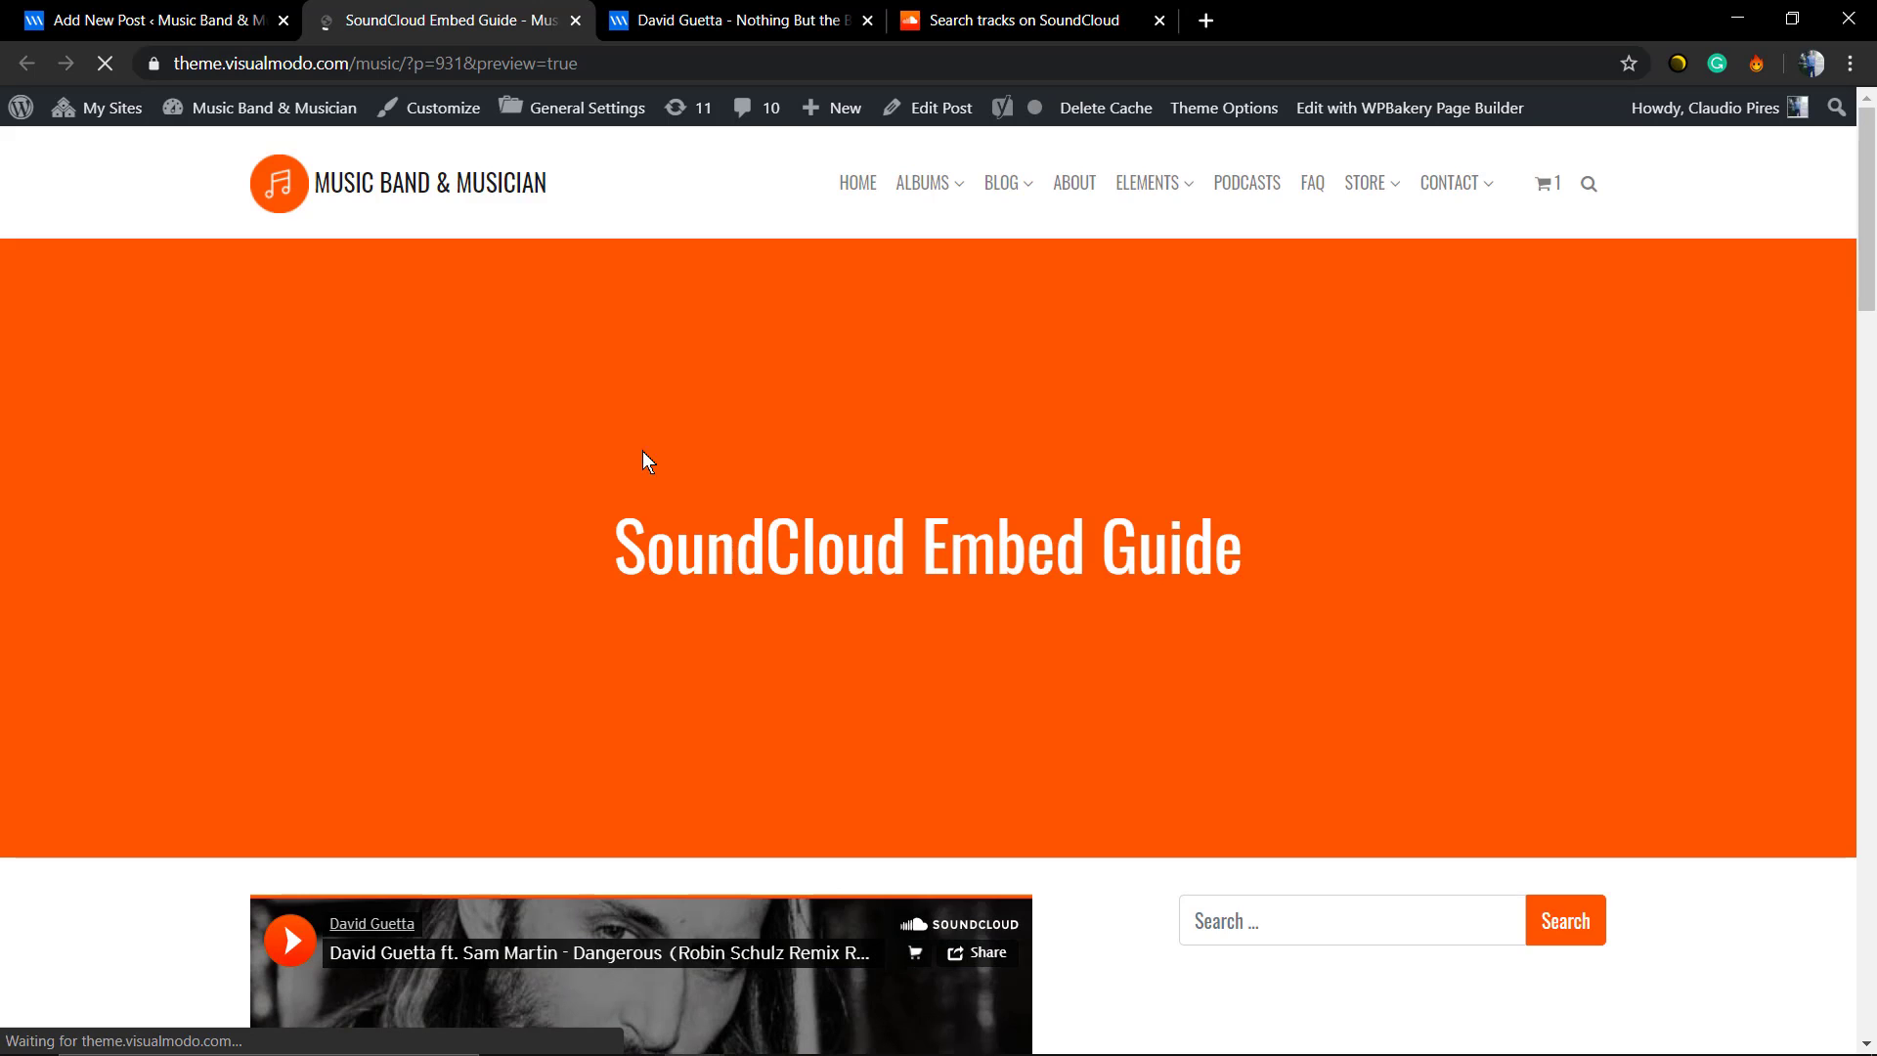
pyautogui.scroll(-3, 488, 503)
pyautogui.scroll(-3, 135, 557)
pyautogui.scroll(-2, 135, 557)
pyautogui.scroll(2, 136, 557)
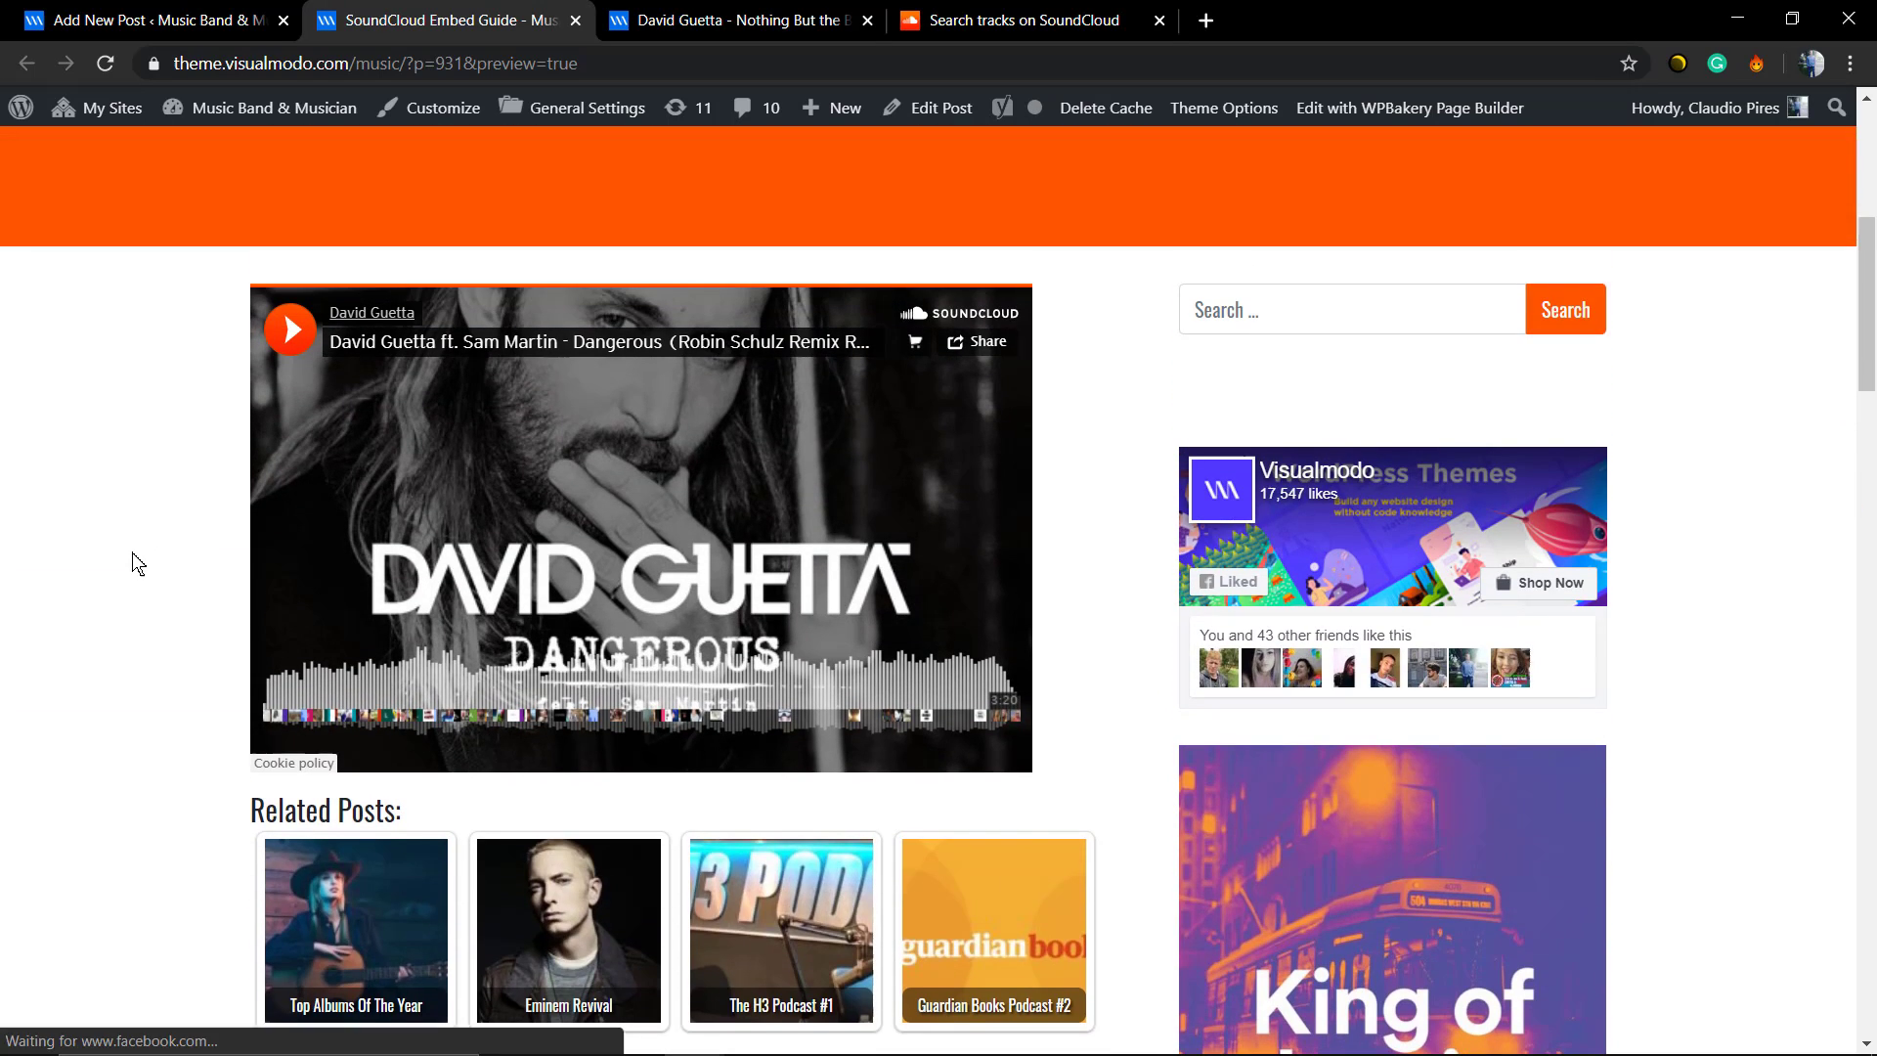
pyautogui.scroll(2, 135, 557)
pyautogui.scroll(-2, 135, 566)
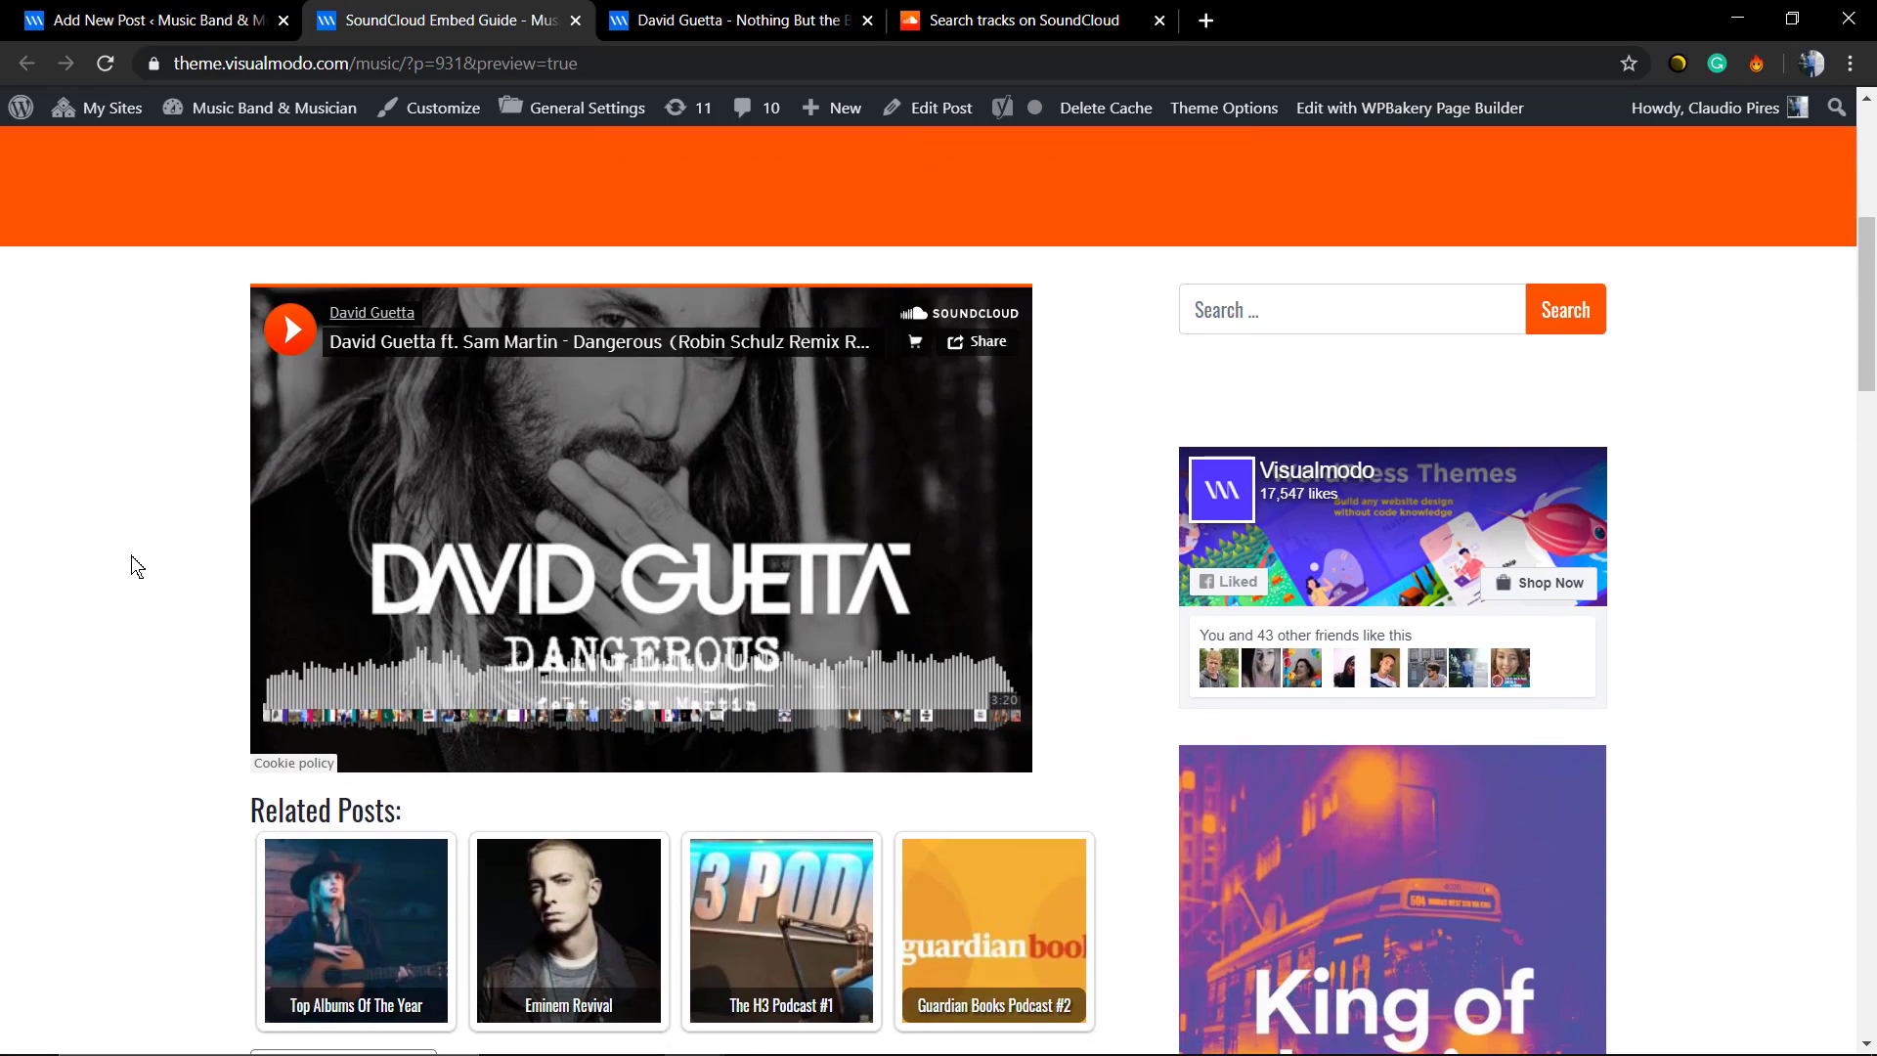
pyautogui.scroll(4, 135, 567)
pyautogui.scroll(3, 601, 397)
pyautogui.click(160, 19)
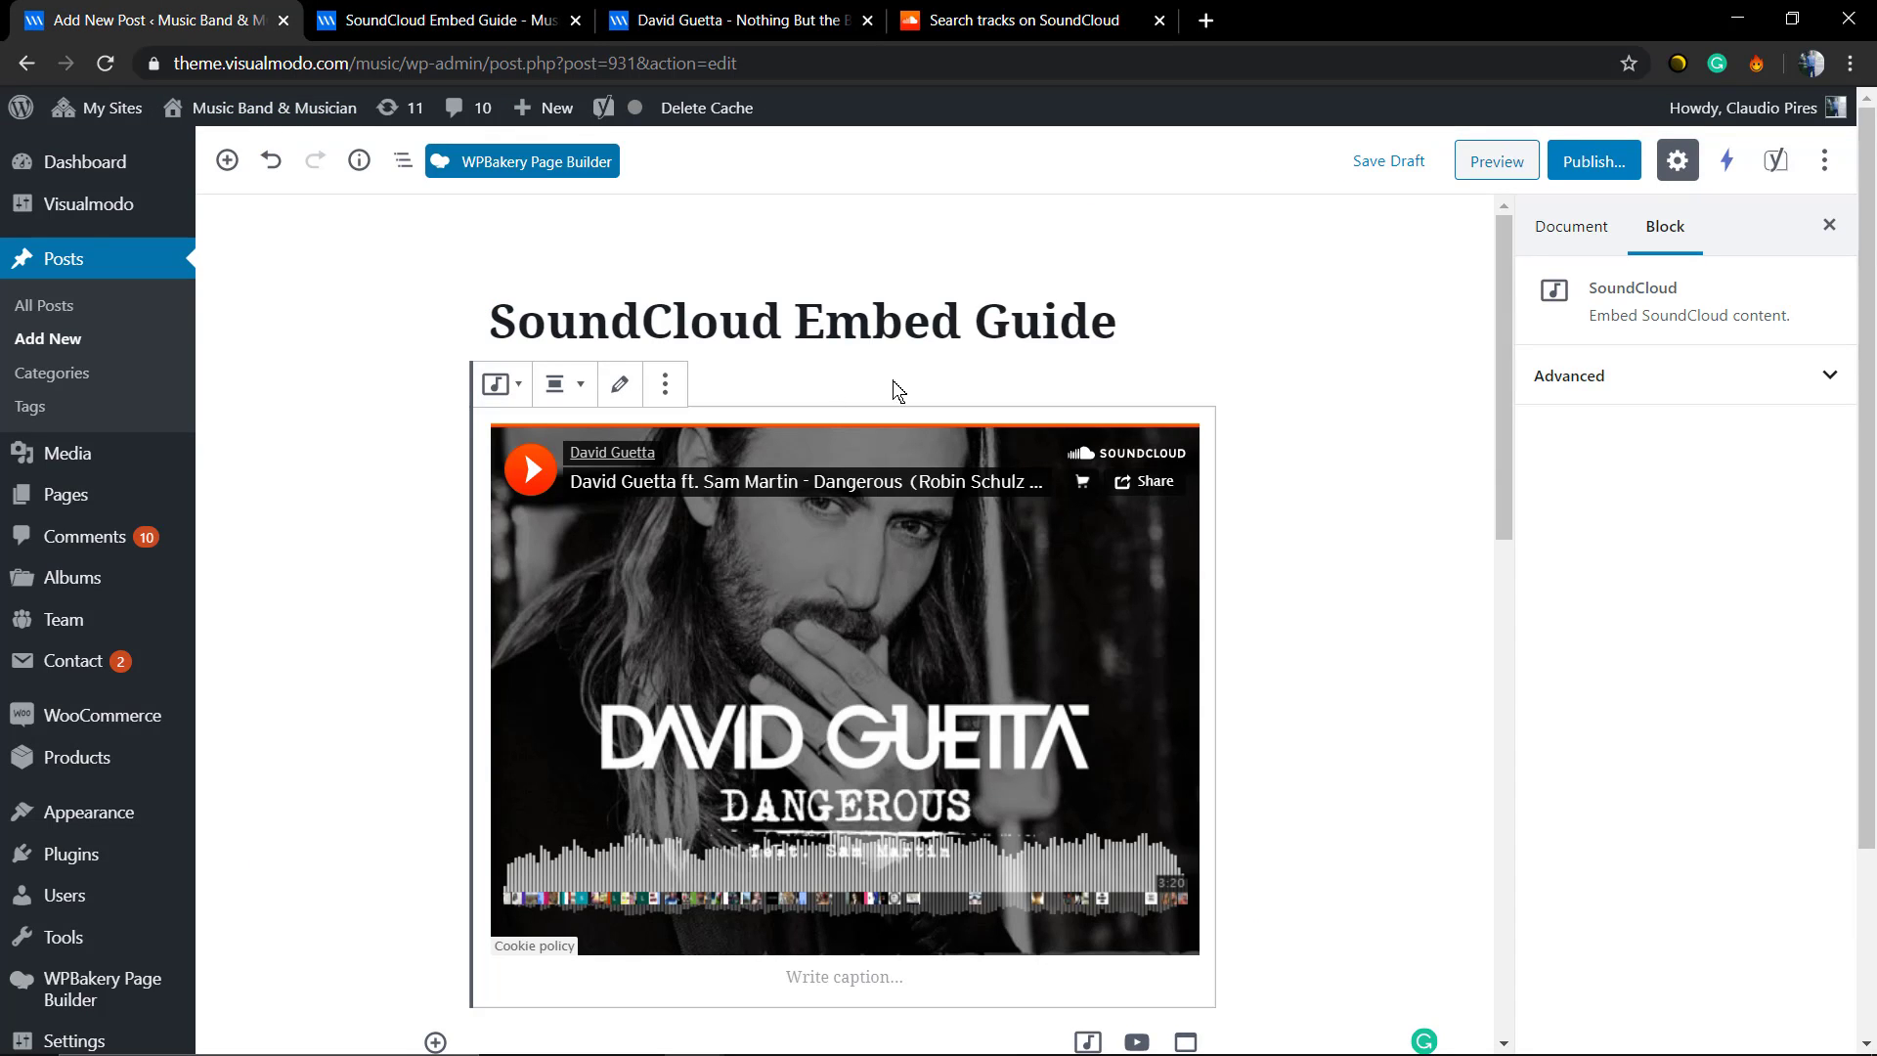
# Remove the SoundCloud player block and insert a generic Embed block in its place
pyautogui.click(663, 385)
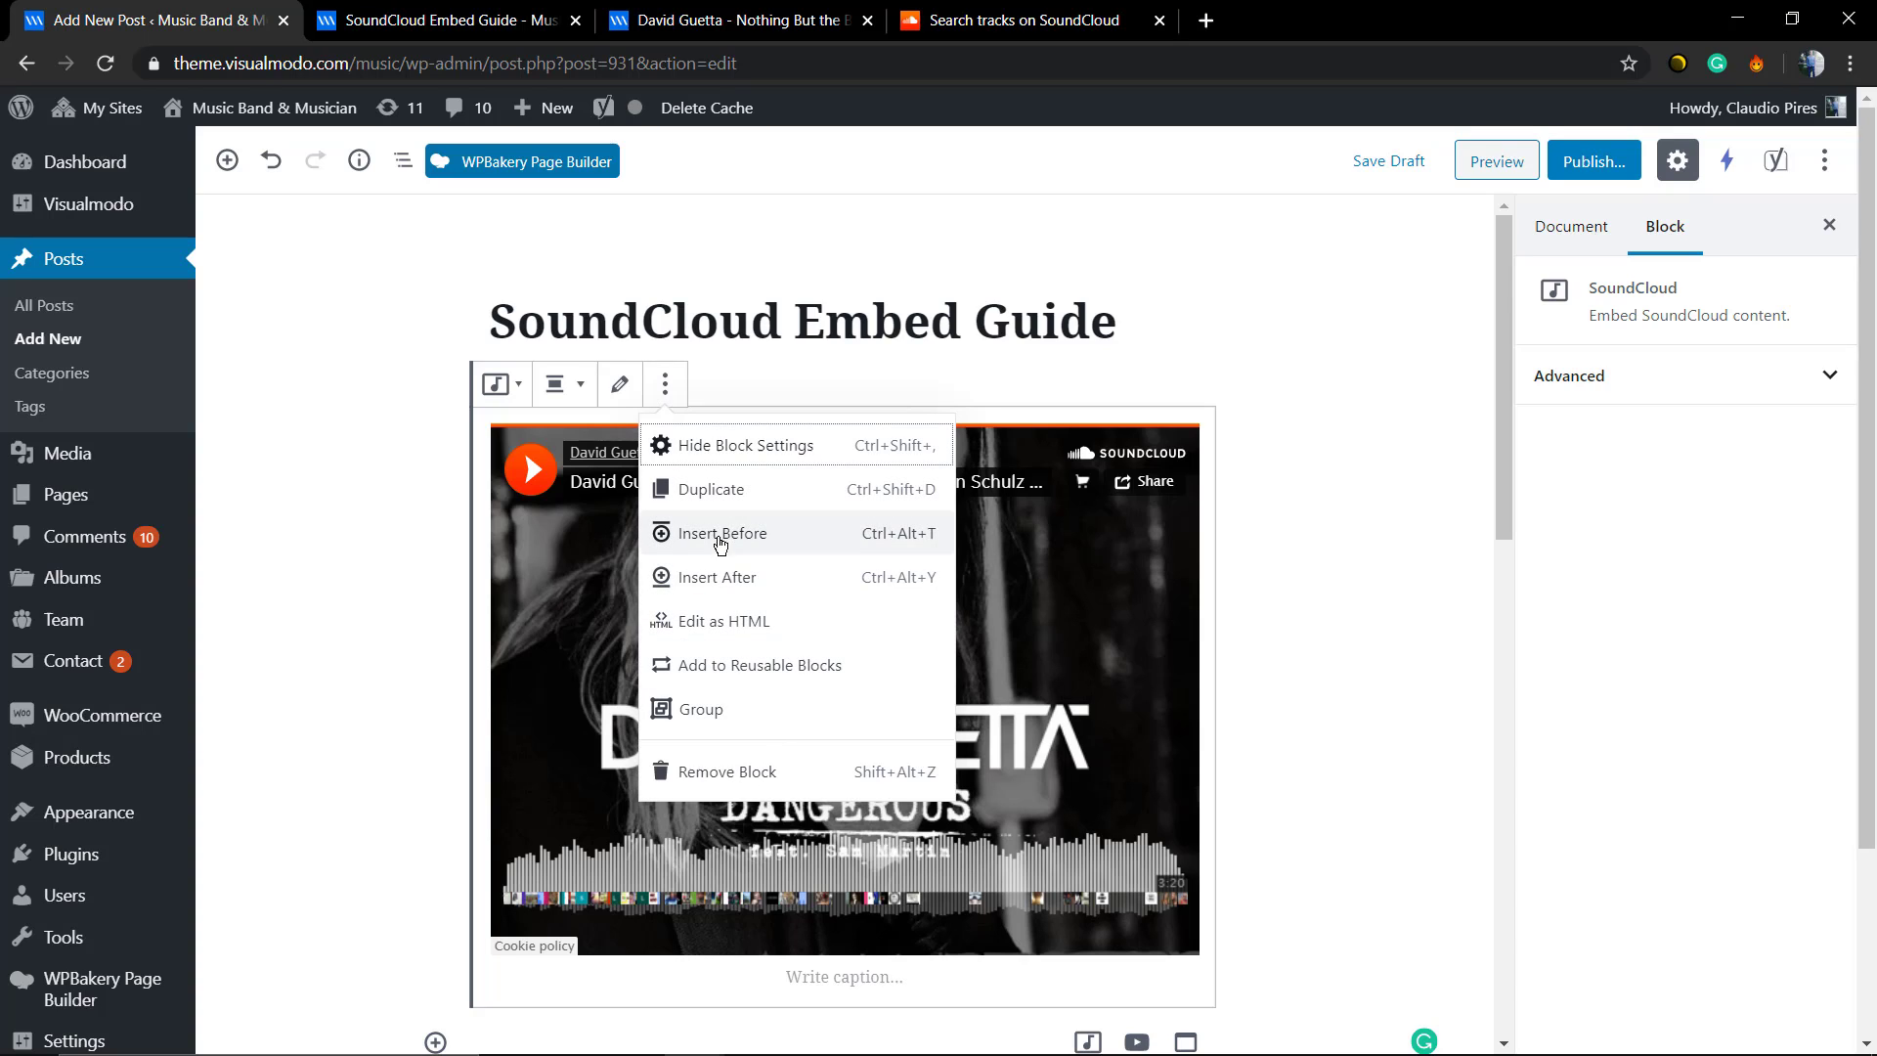
pyautogui.click(749, 772)
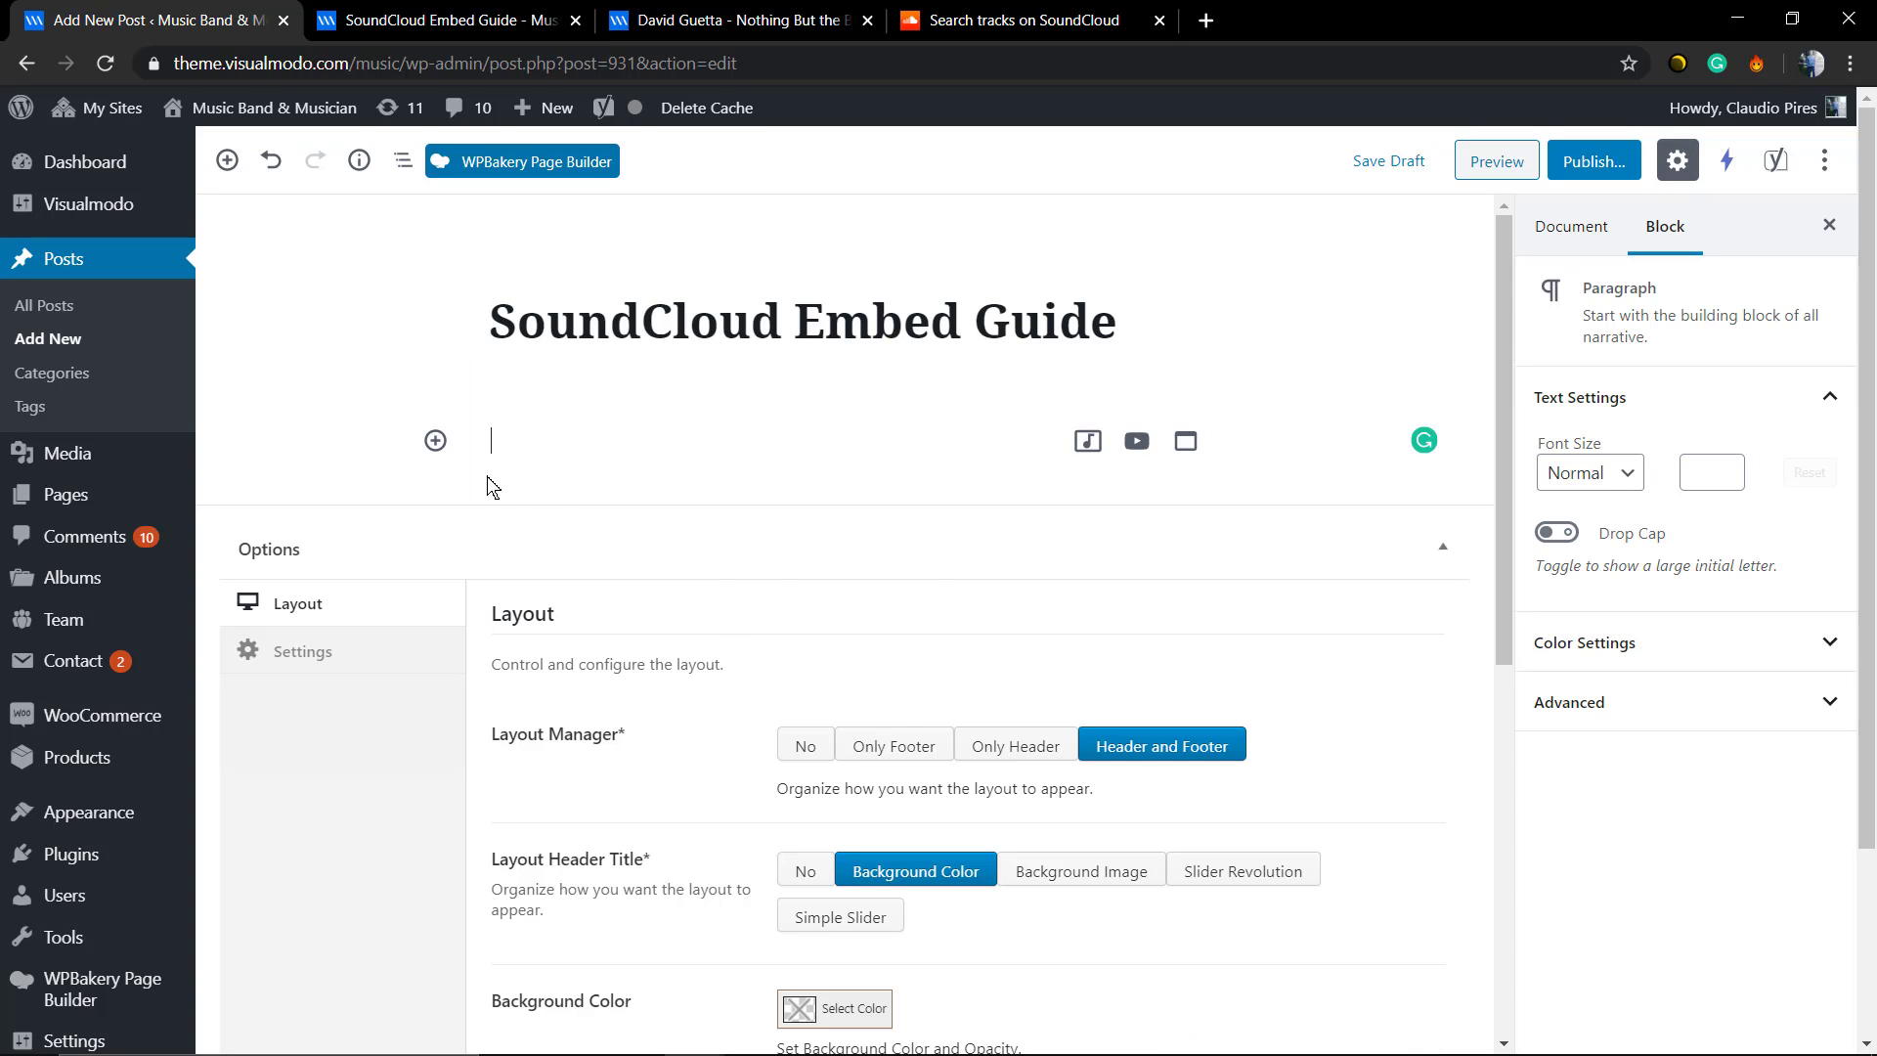
pyautogui.click(433, 442)
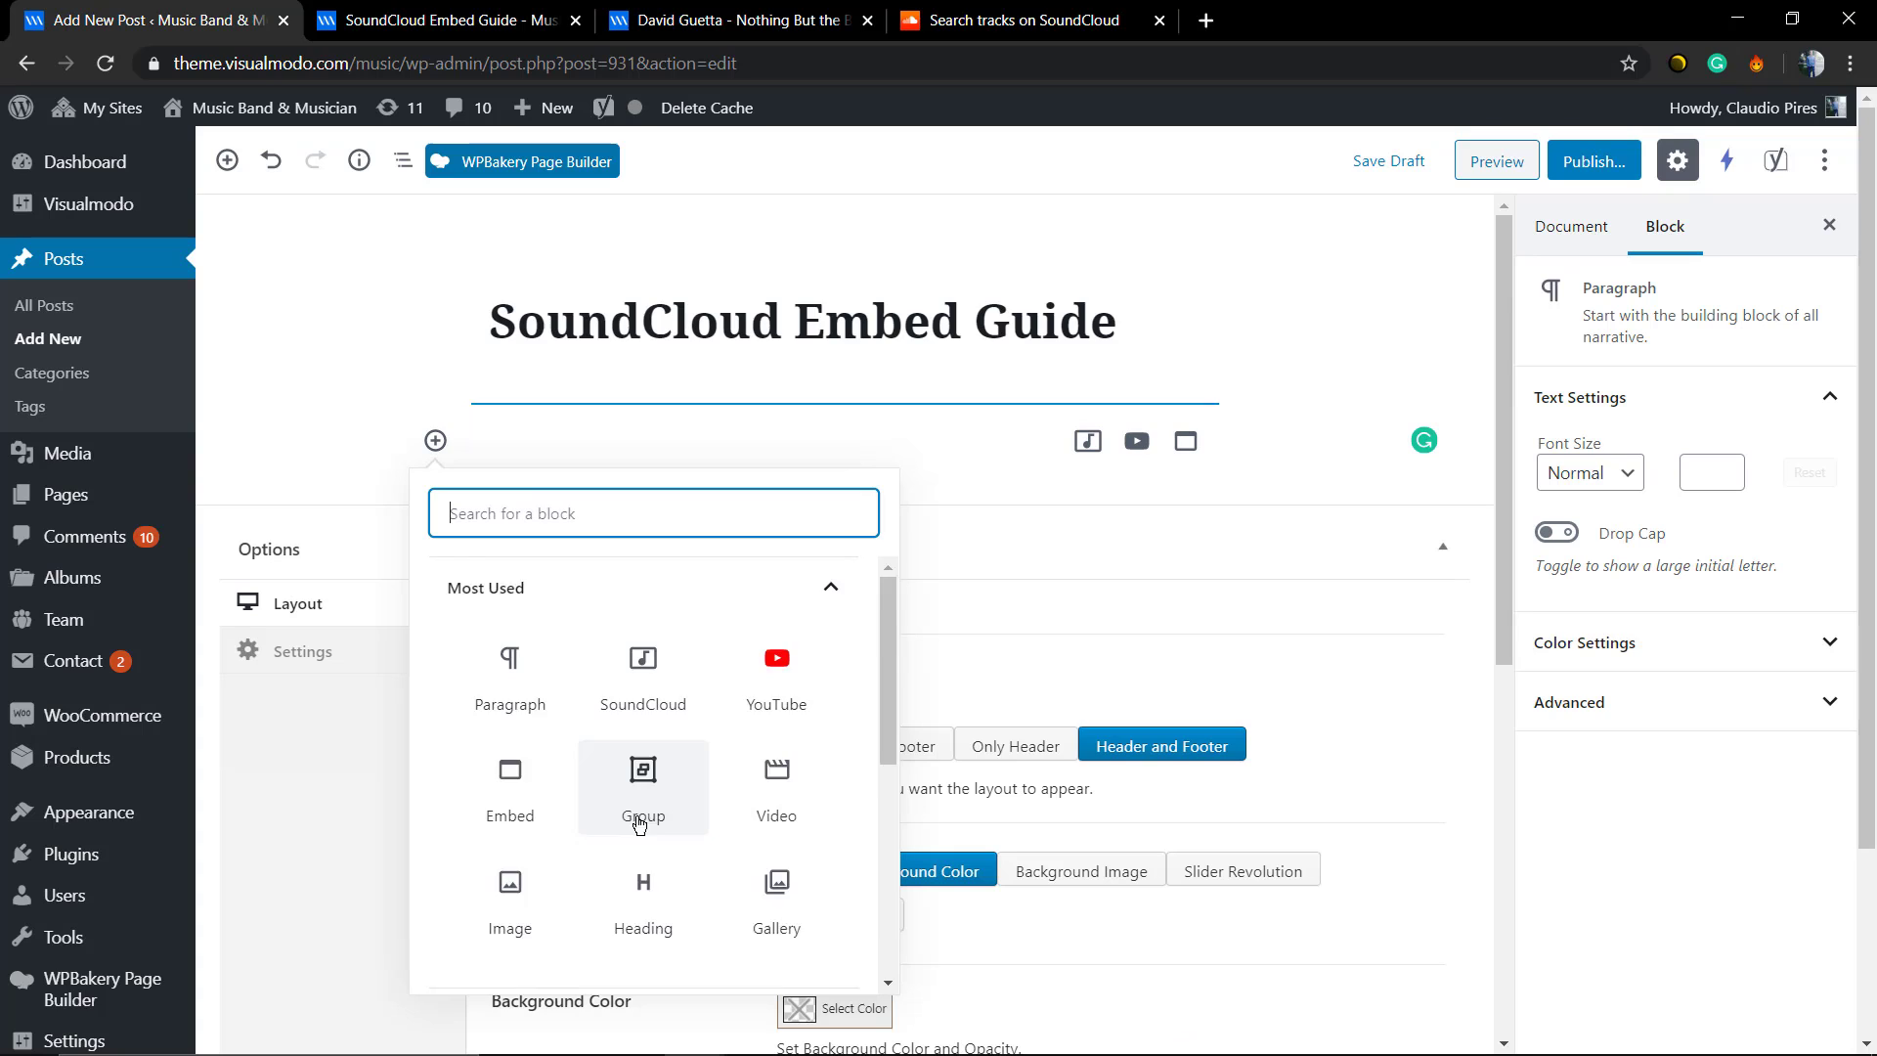
pyautogui.scroll(-5, 602, 807)
pyautogui.click(517, 848)
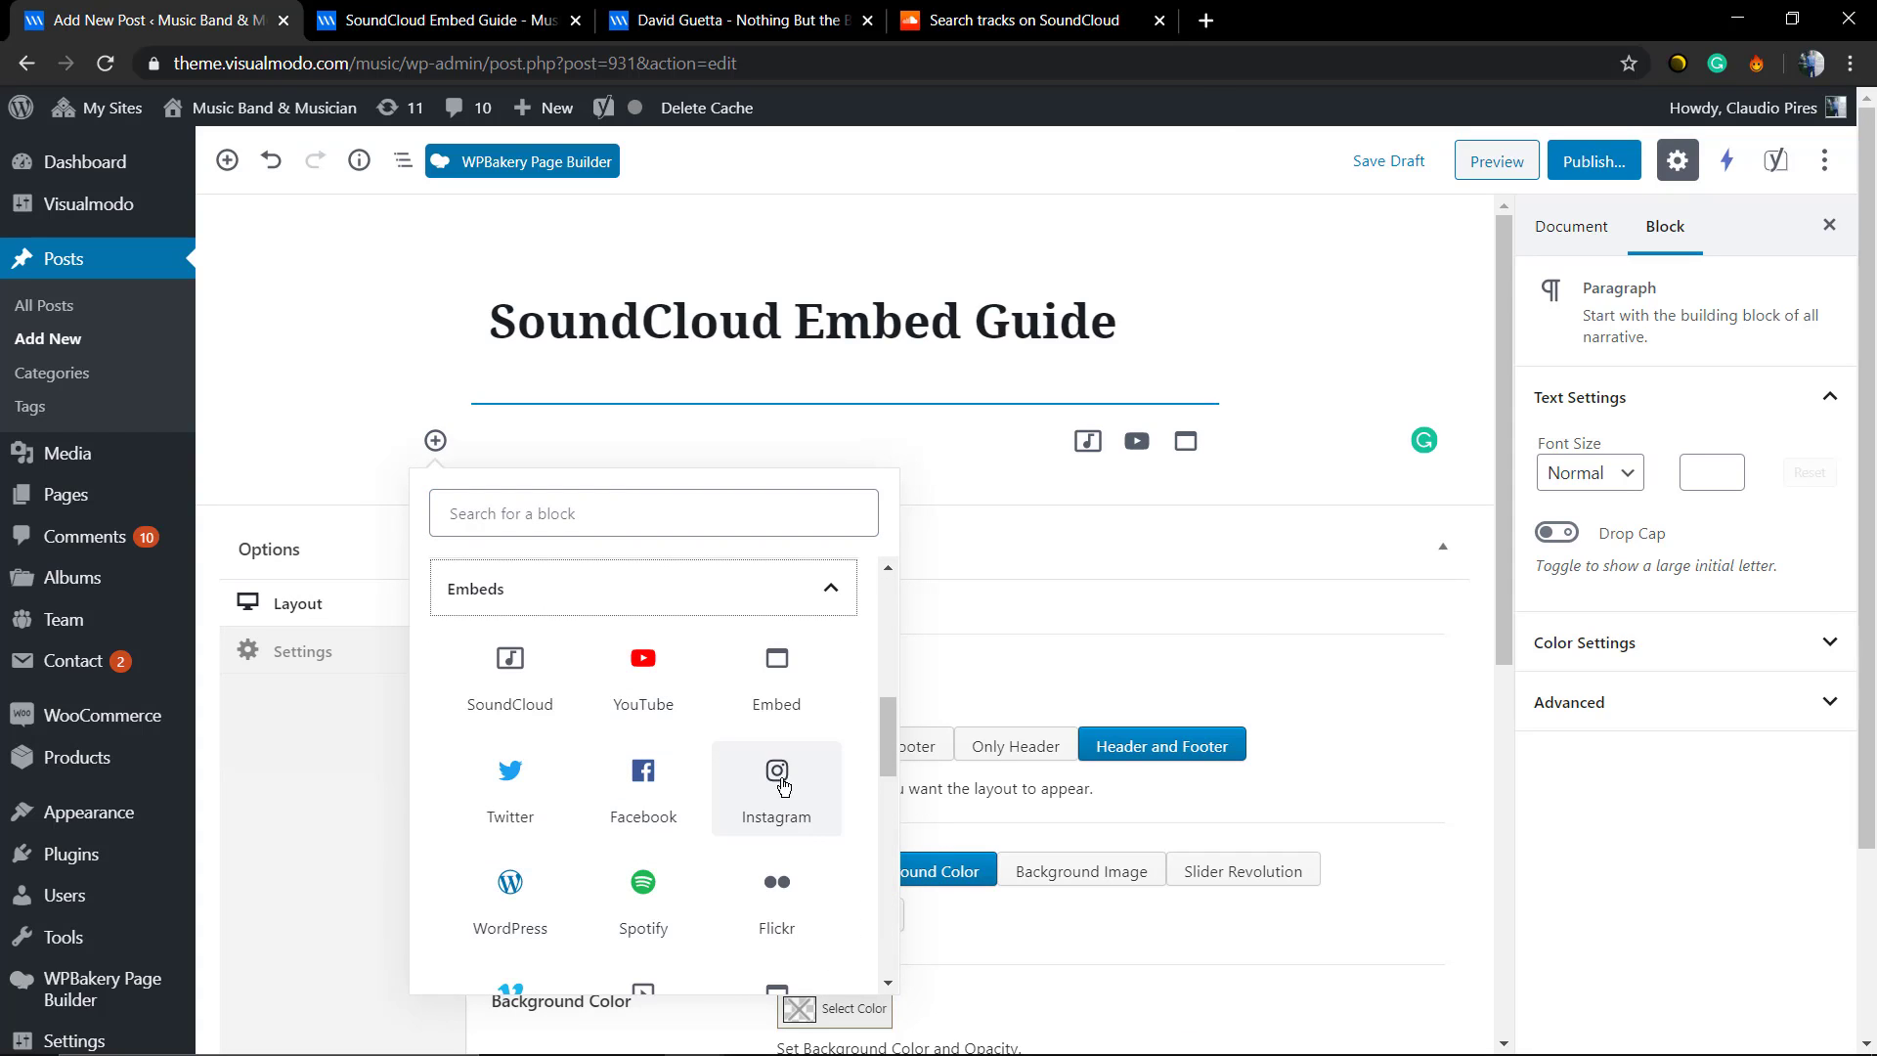
pyautogui.click(765, 689)
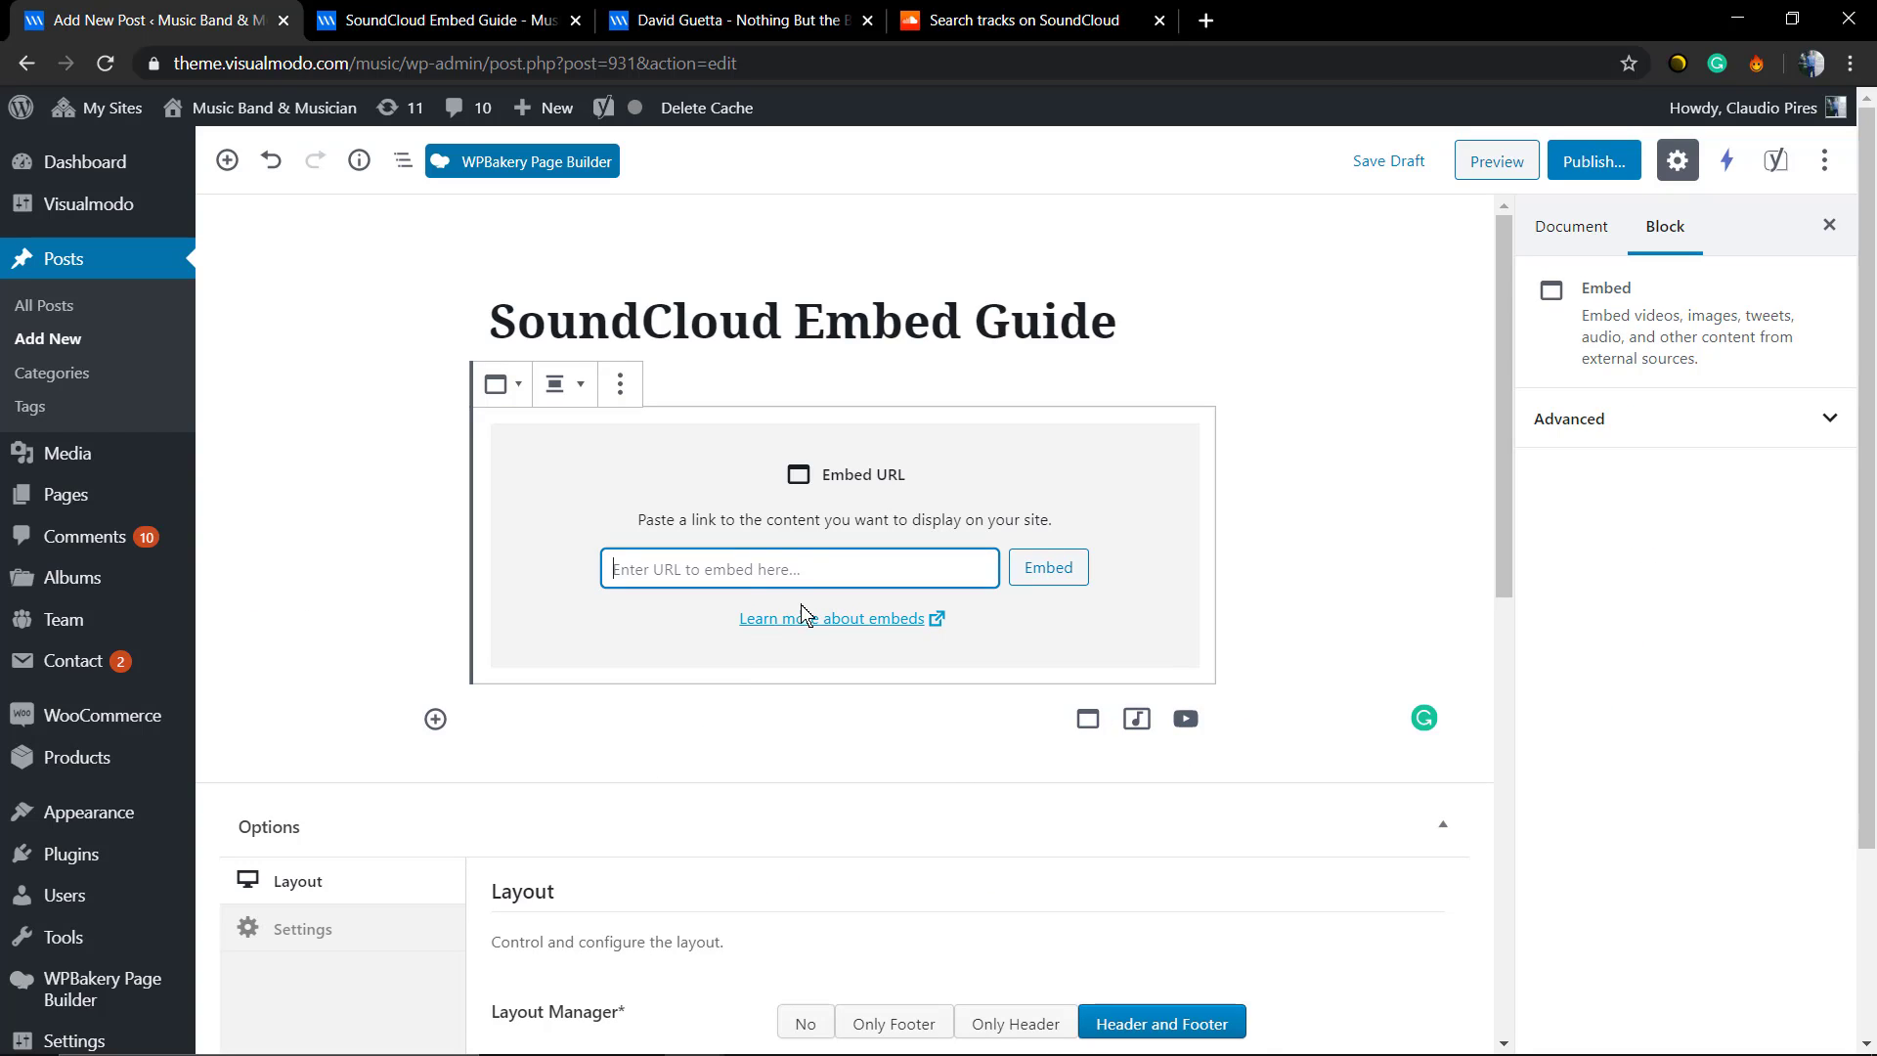
# Remove the generic Embed block too, leaving only the title and an empty paragraph
pyautogui.click(621, 385)
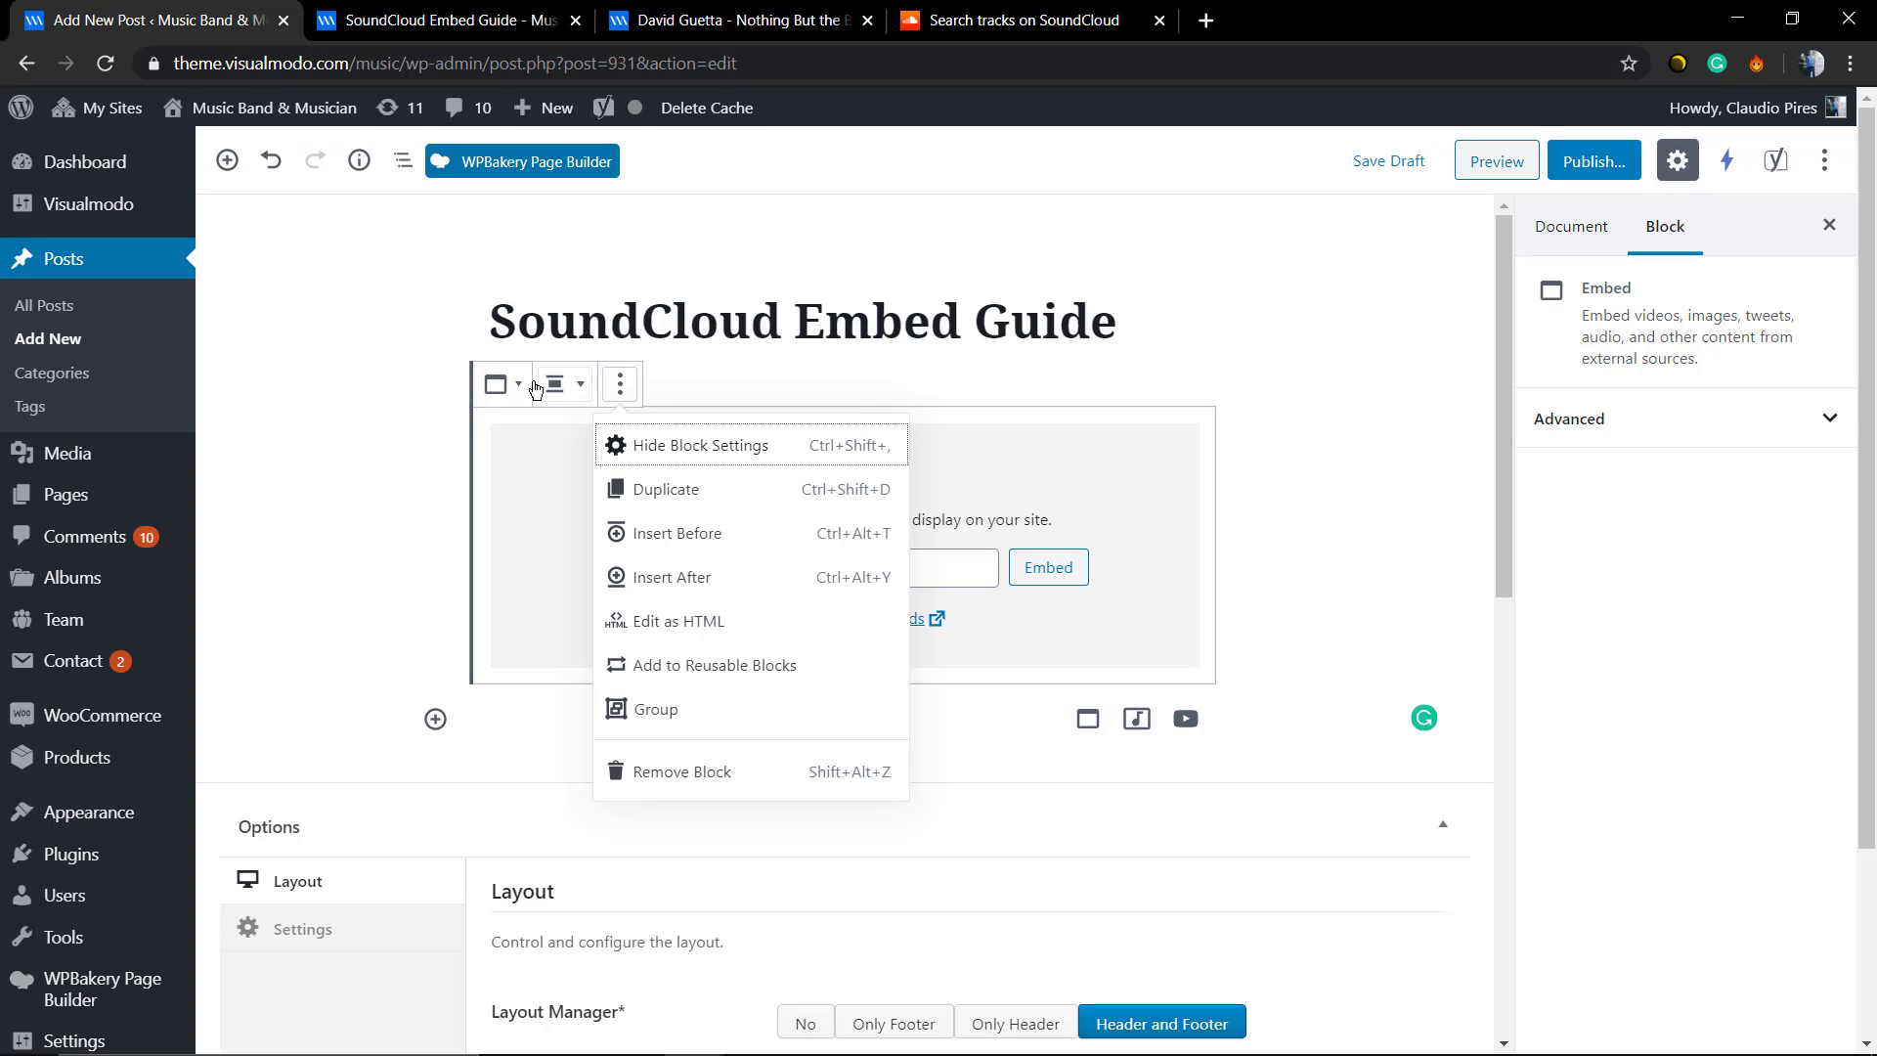
pyautogui.click(496, 384)
pyautogui.click(484, 384)
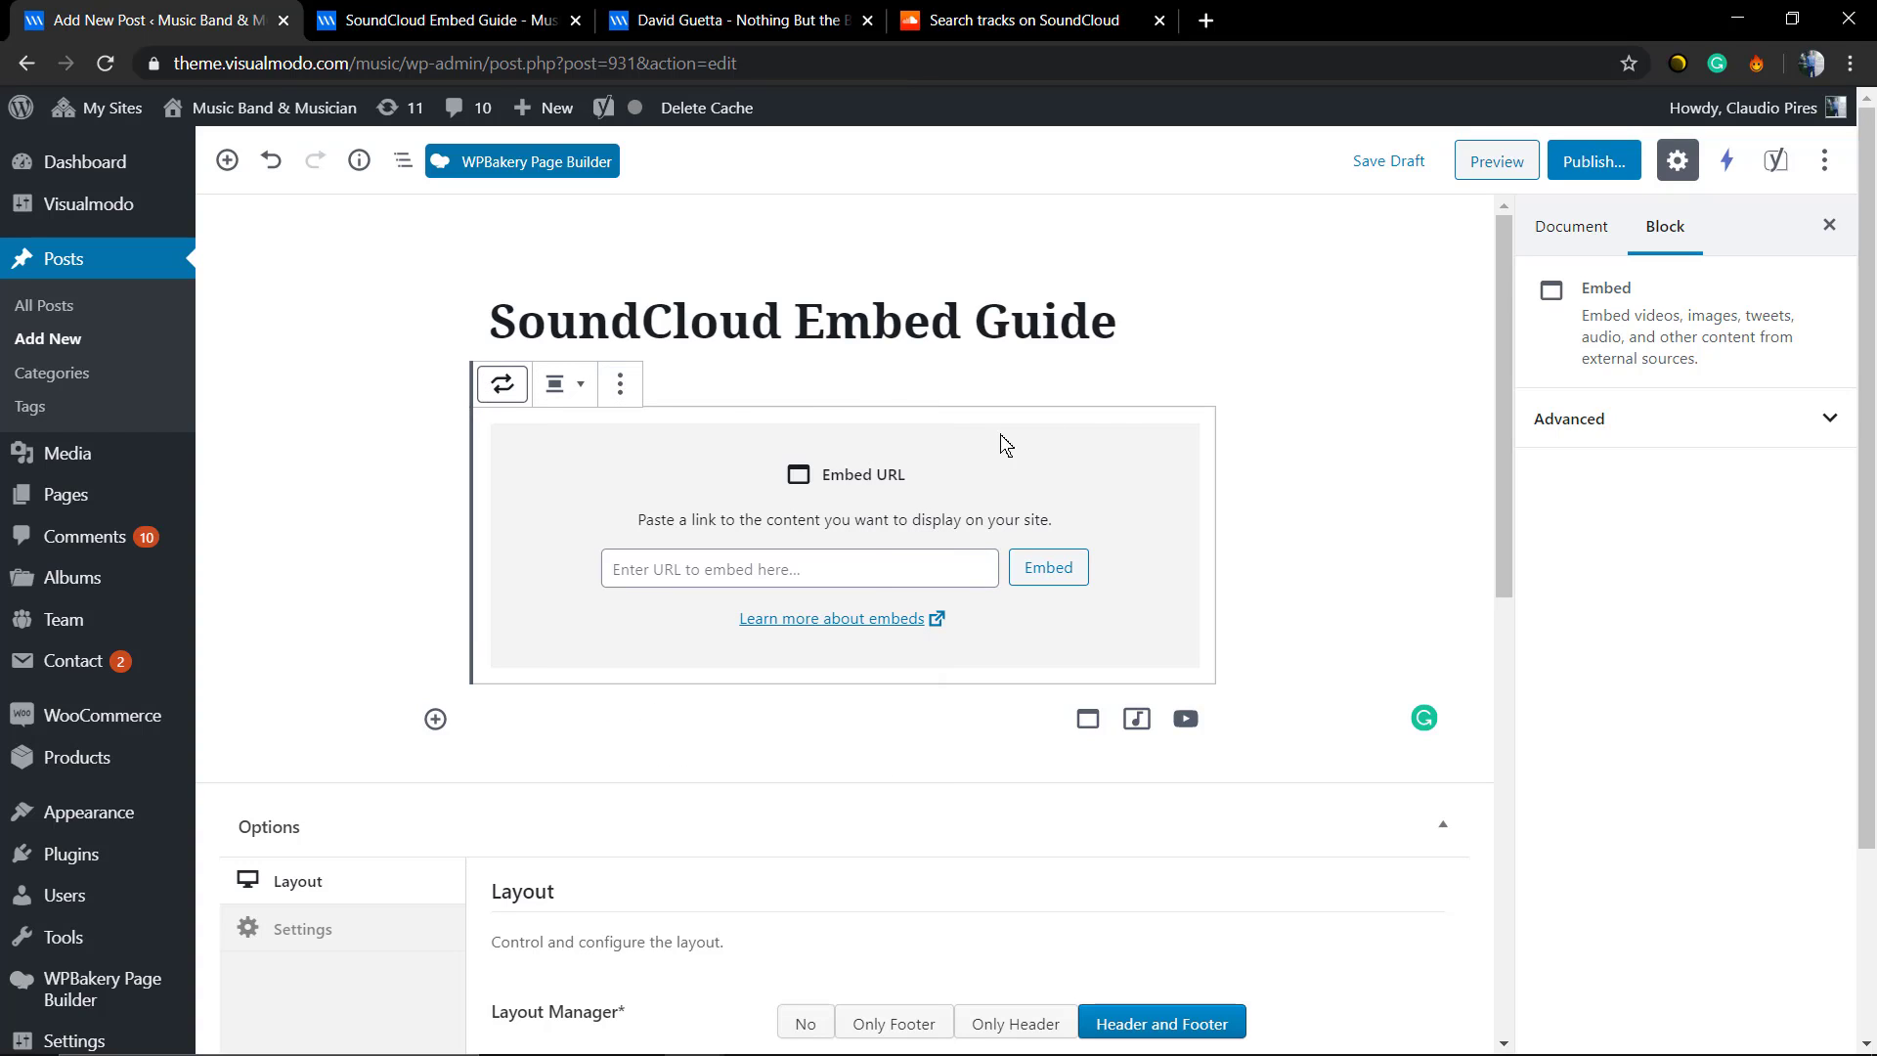
pyautogui.click(621, 385)
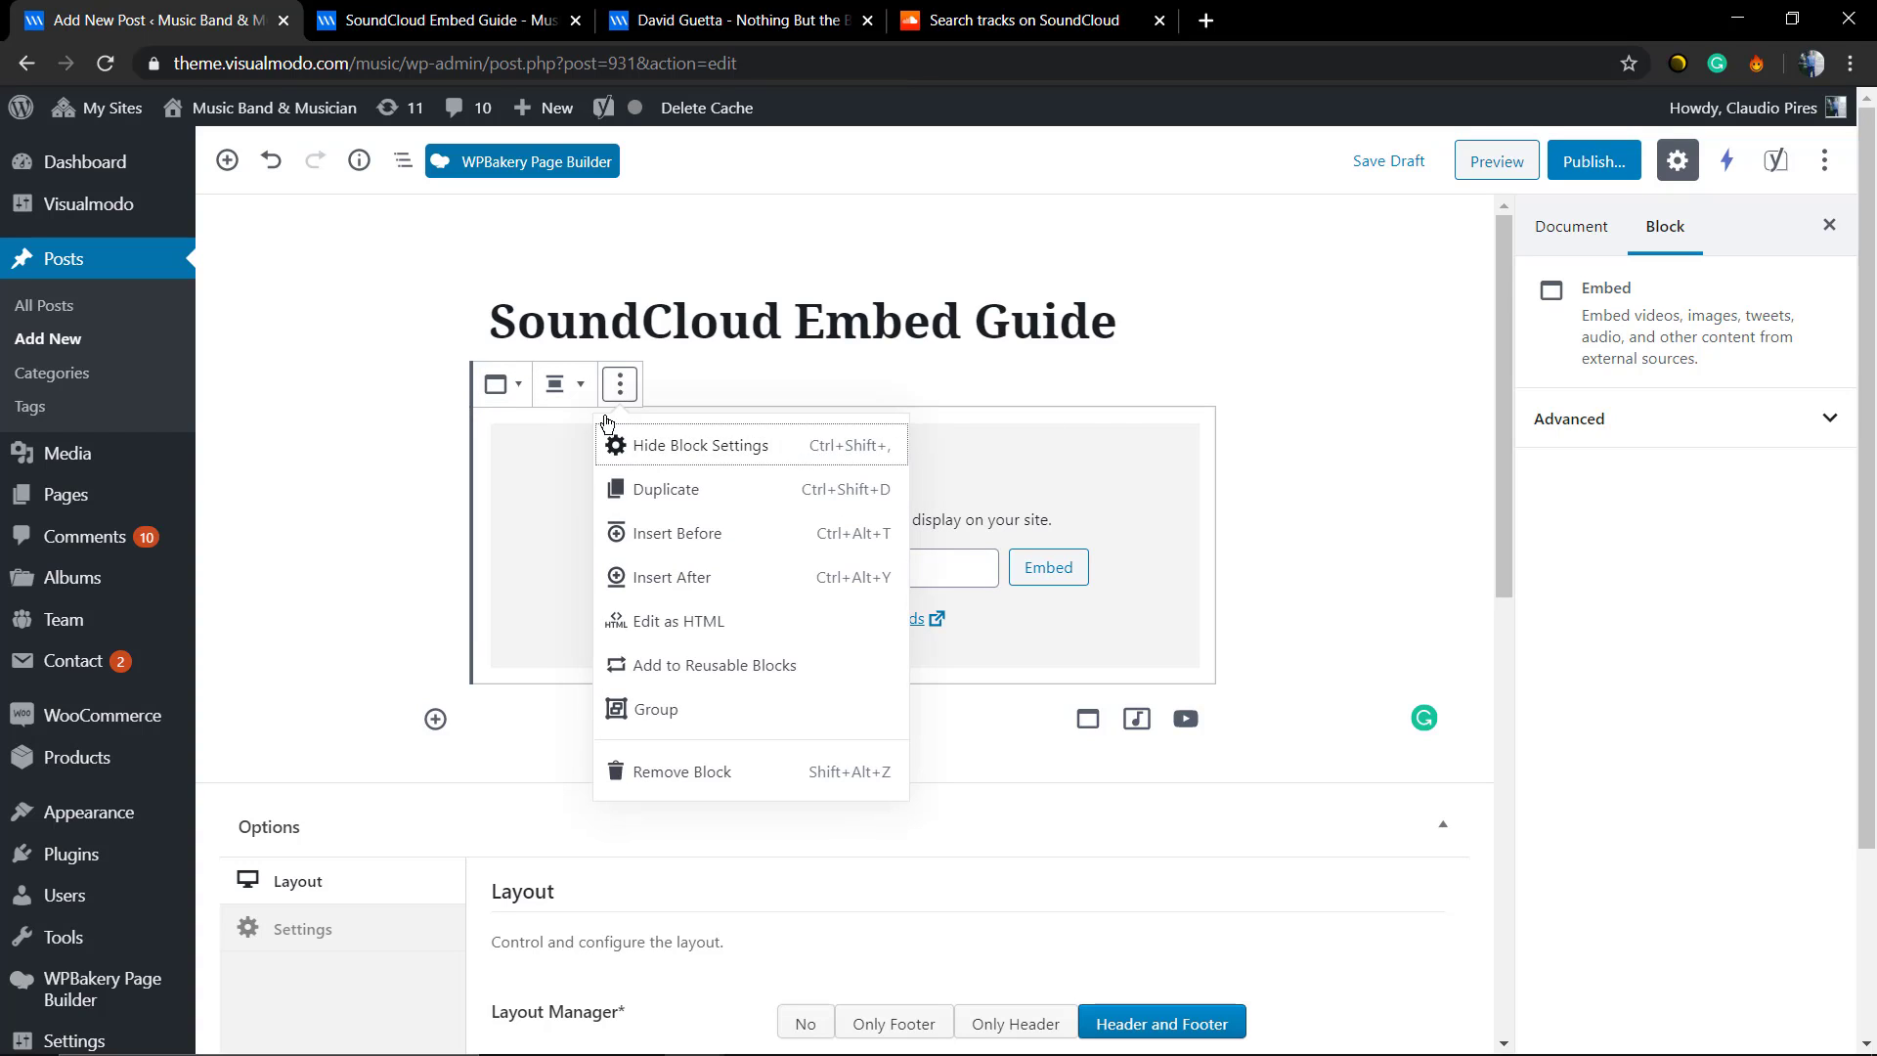
pyautogui.click(686, 770)
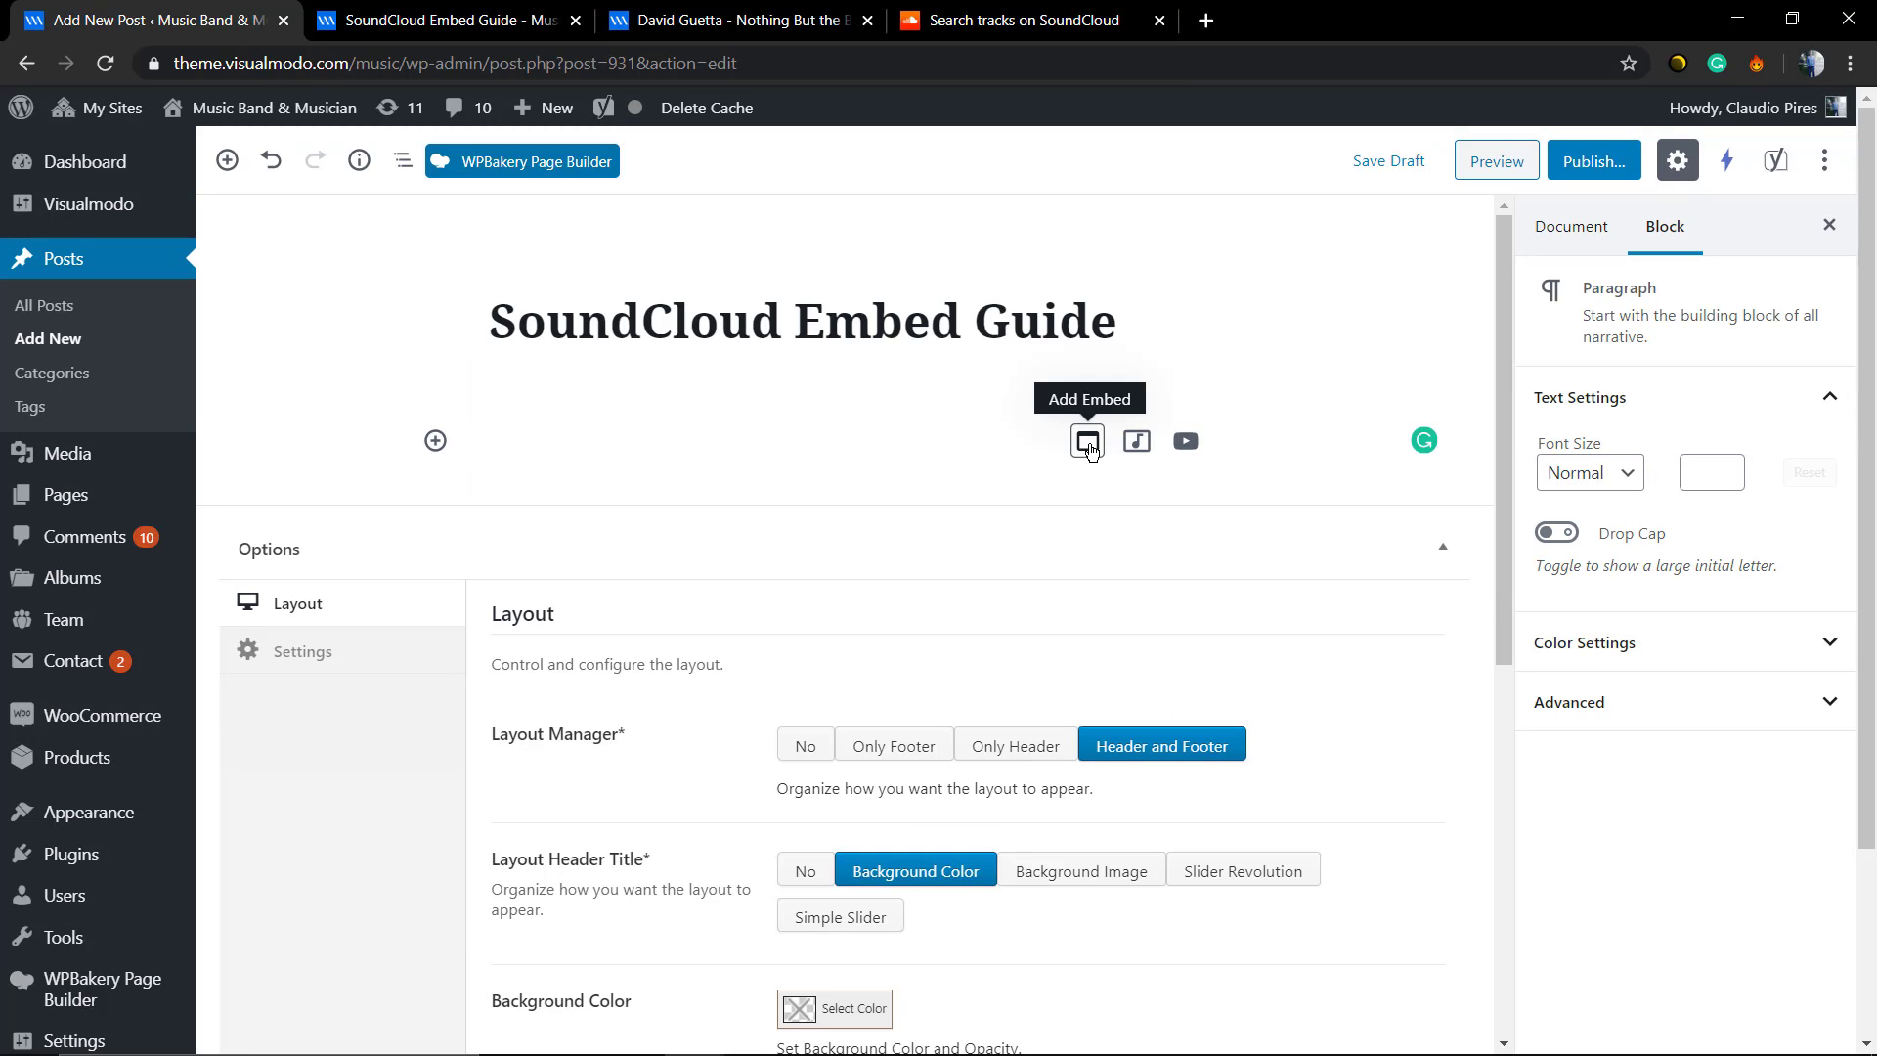
# Get the Dangerous track's classic-player embed code, trying dark #282828 then orange, and select the iframe
pyautogui.click(1006, 17)
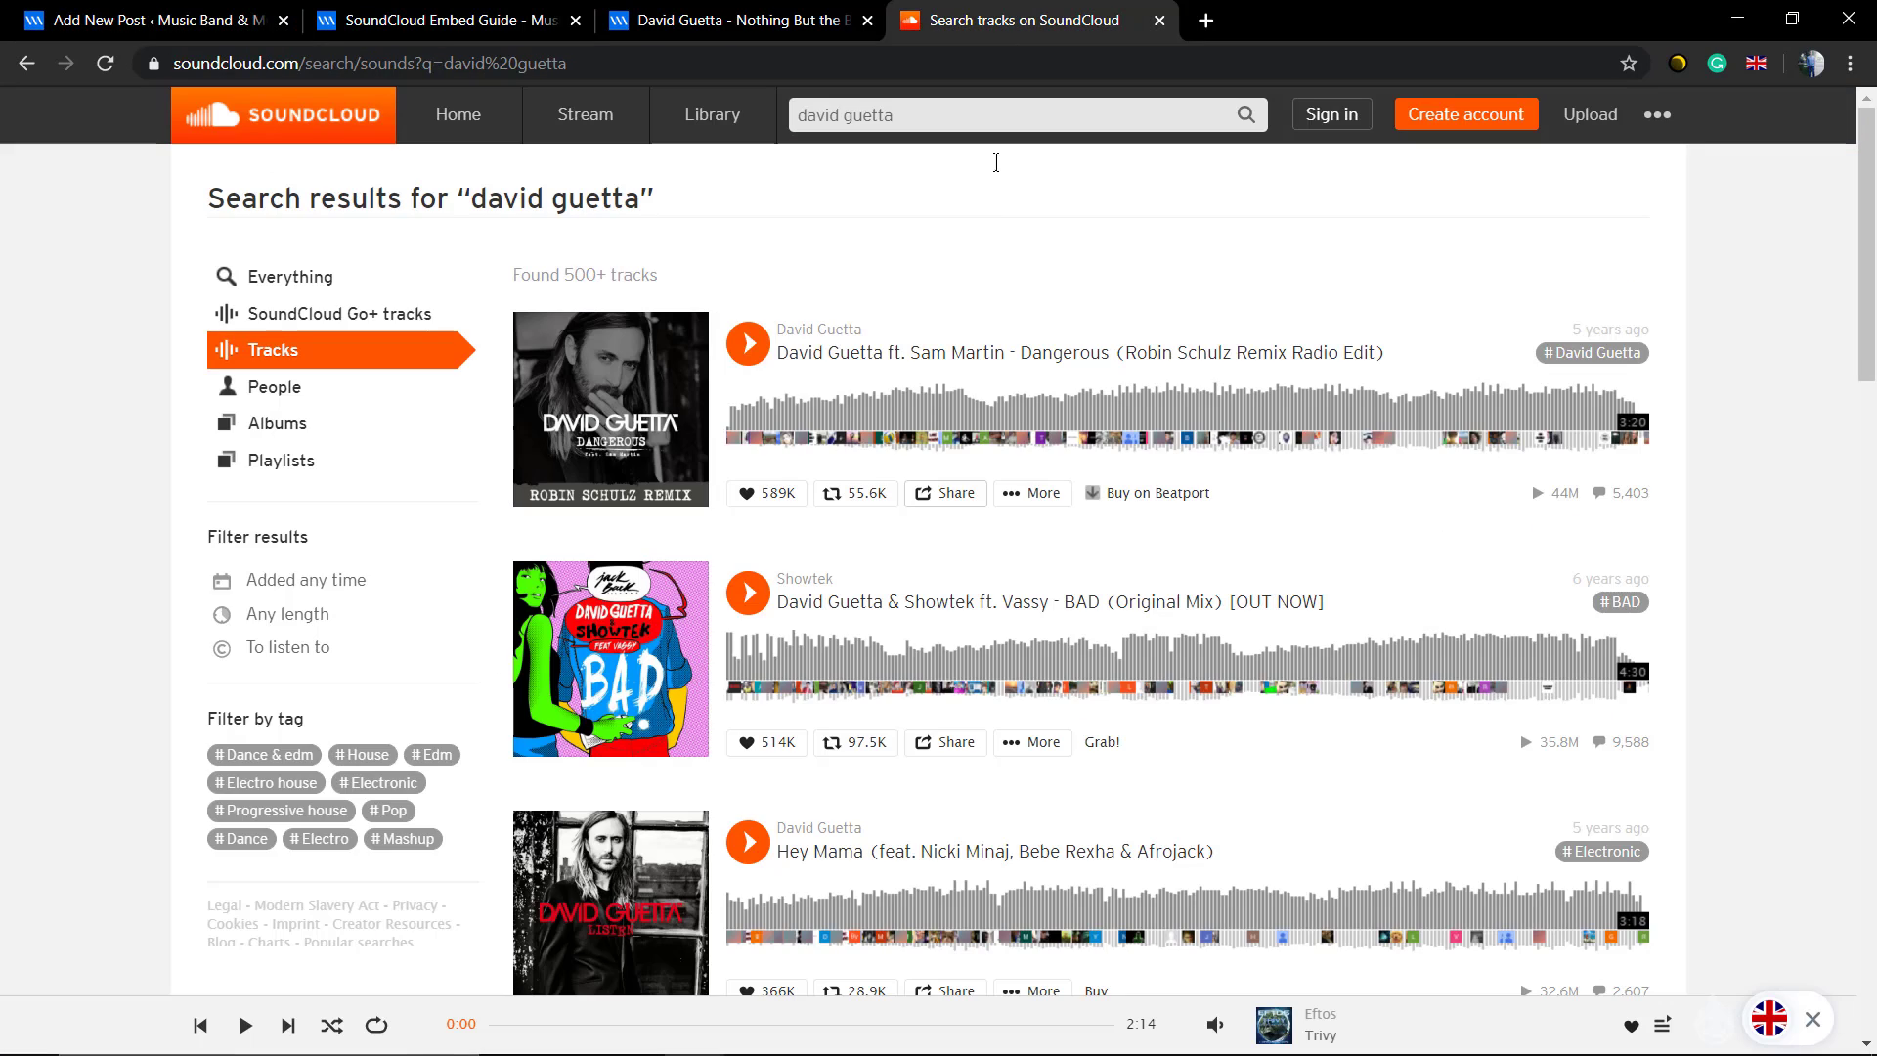
pyautogui.click(952, 497)
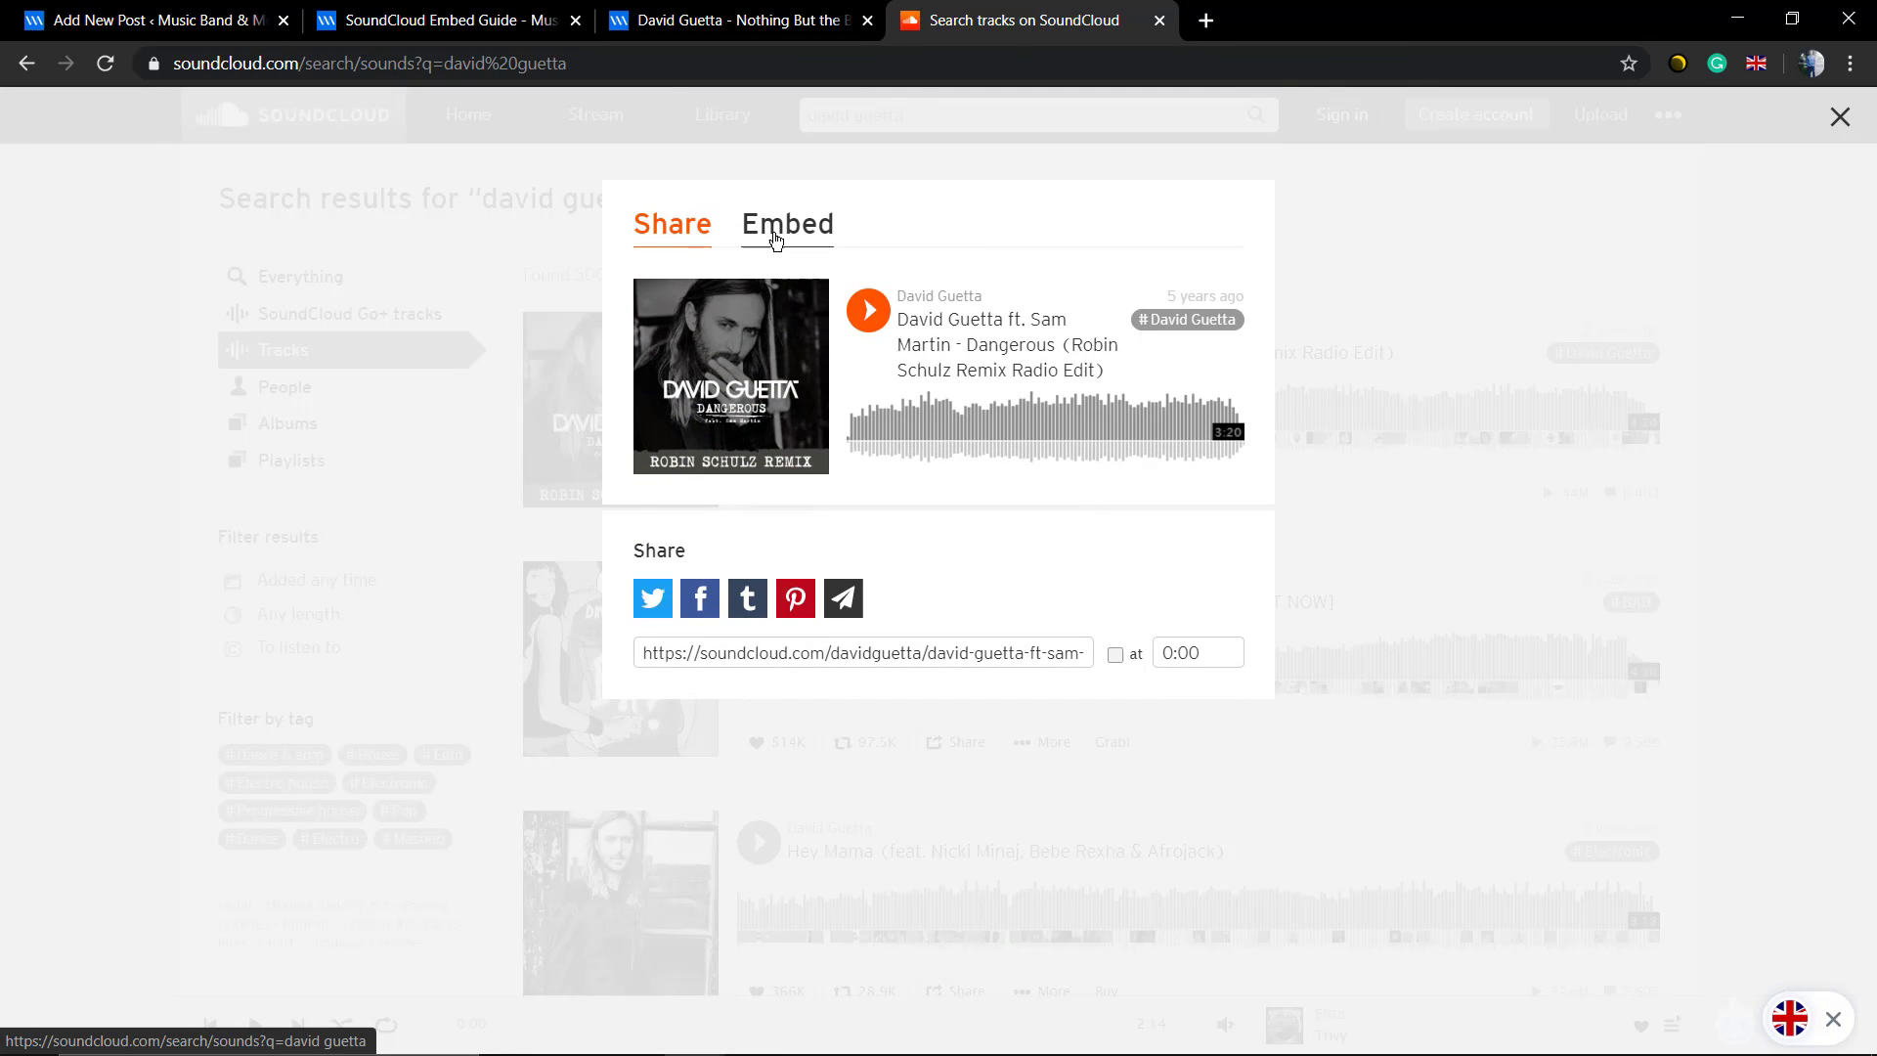
pyautogui.click(777, 236)
pyautogui.click(833, 343)
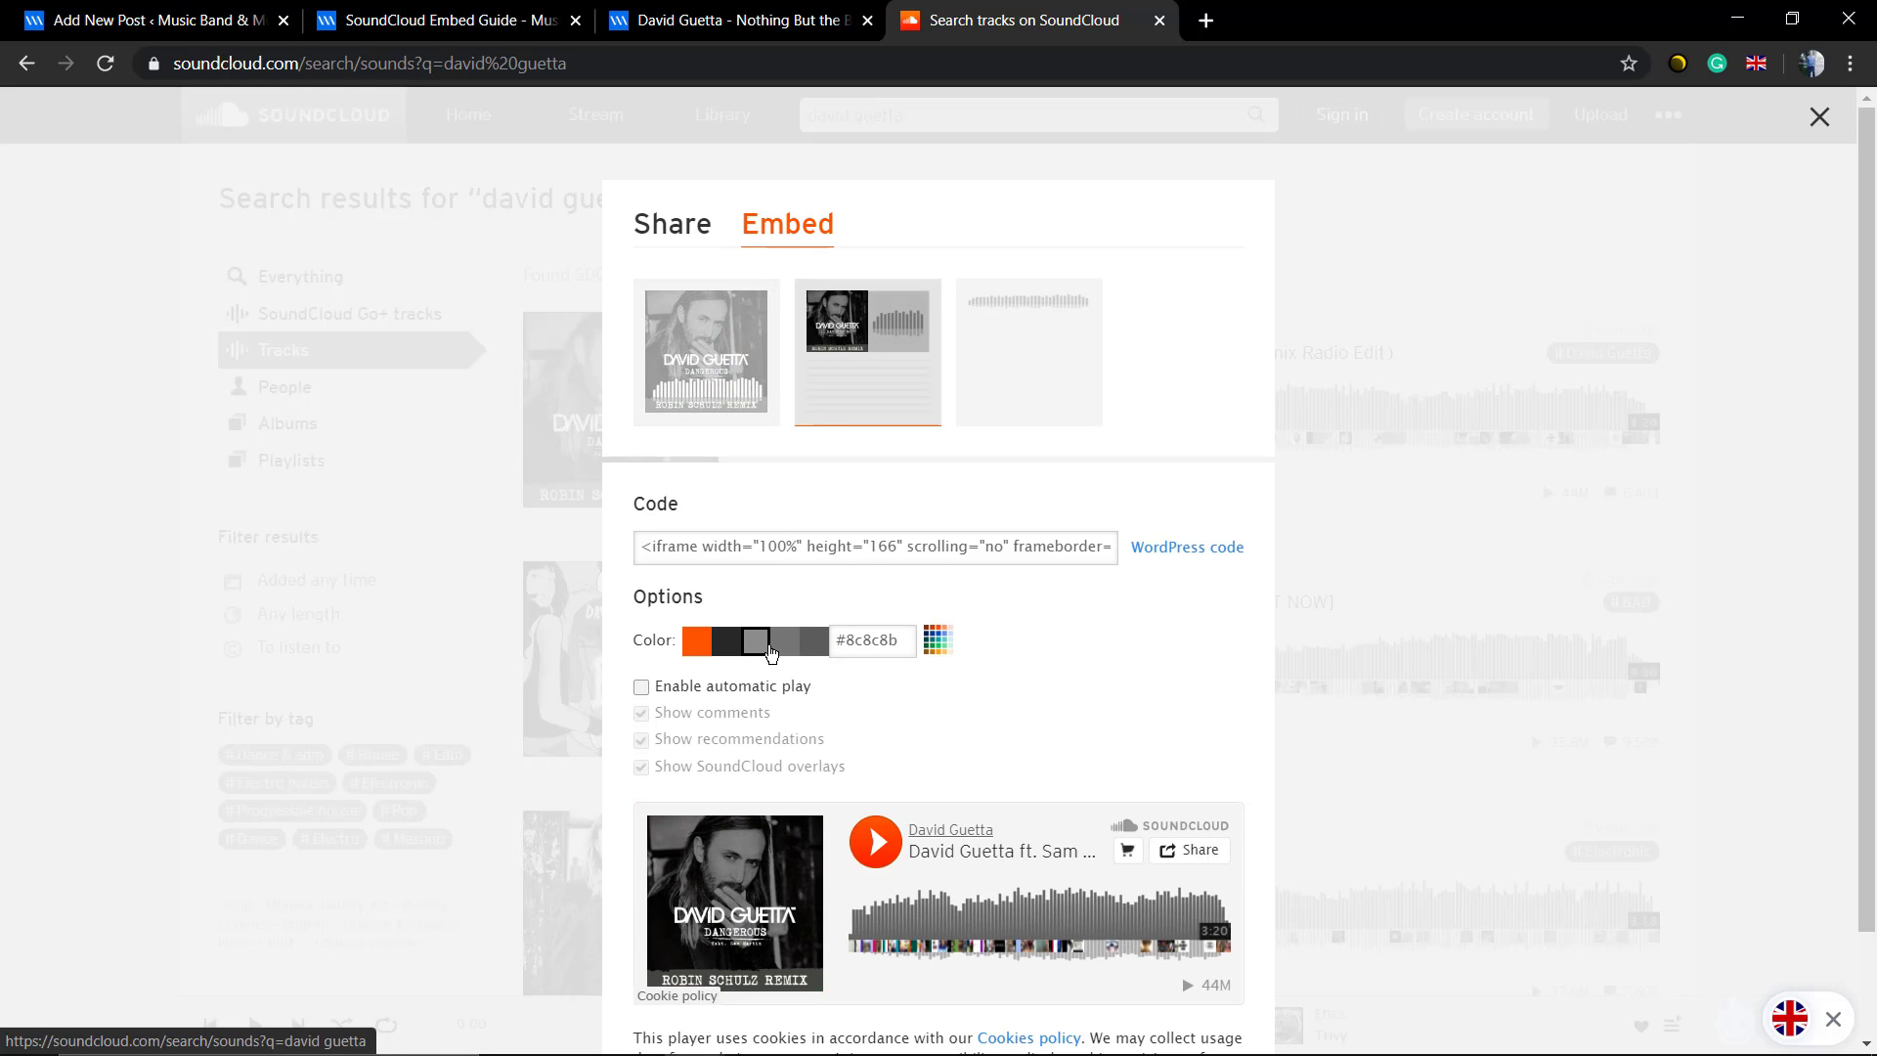
pyautogui.click(725, 639)
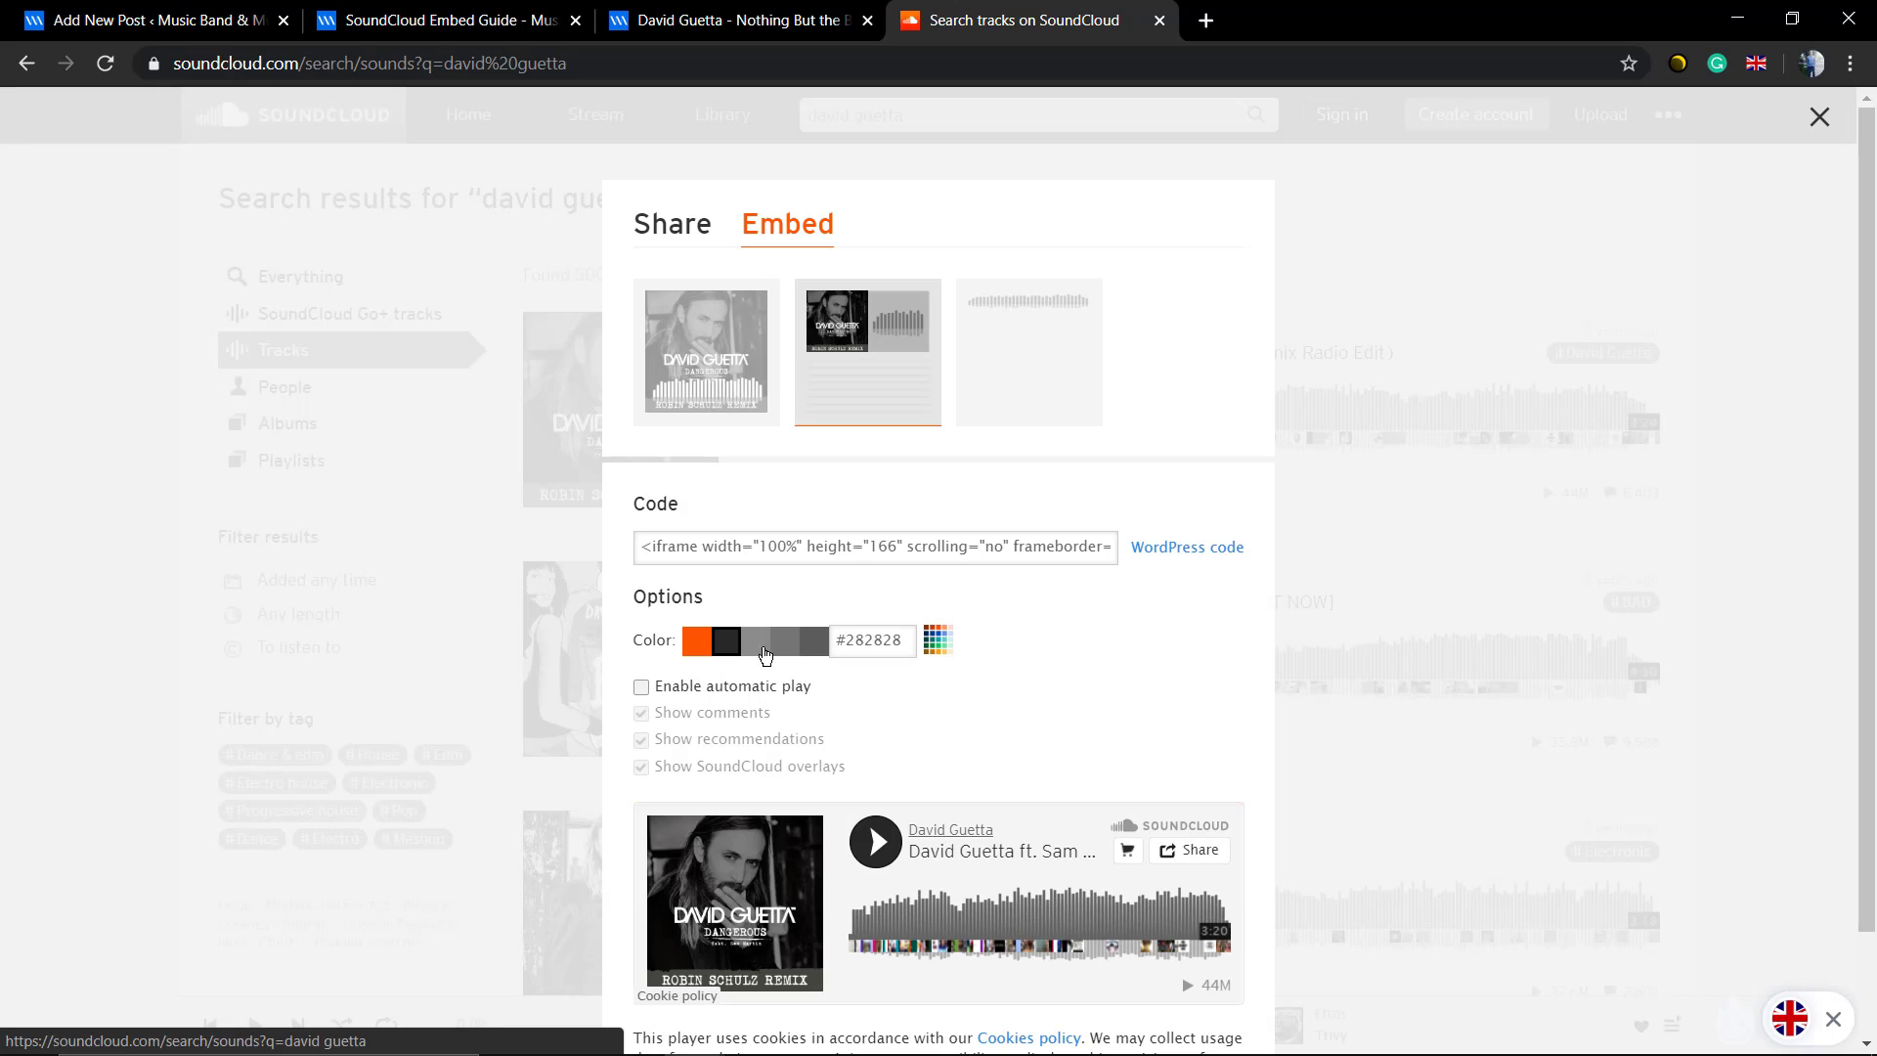
pyautogui.doubleClick(868, 640)
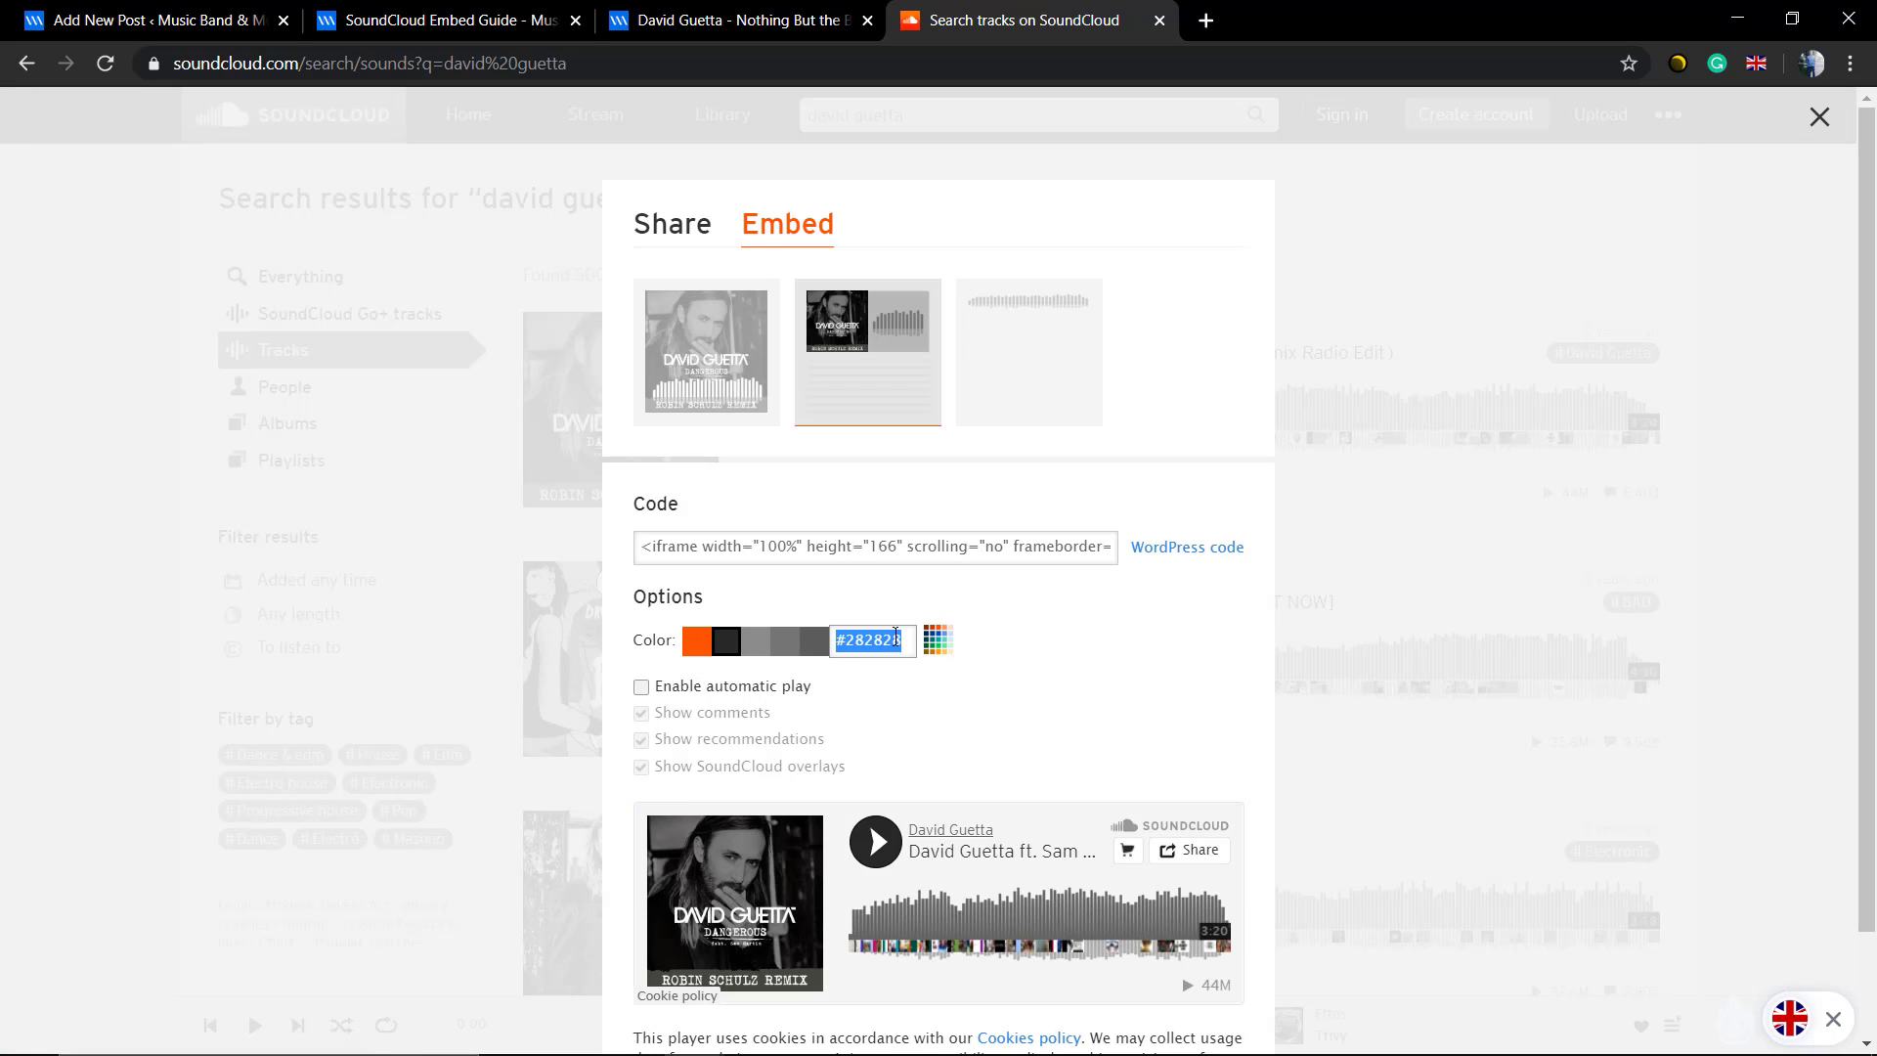
pyautogui.click(743, 659)
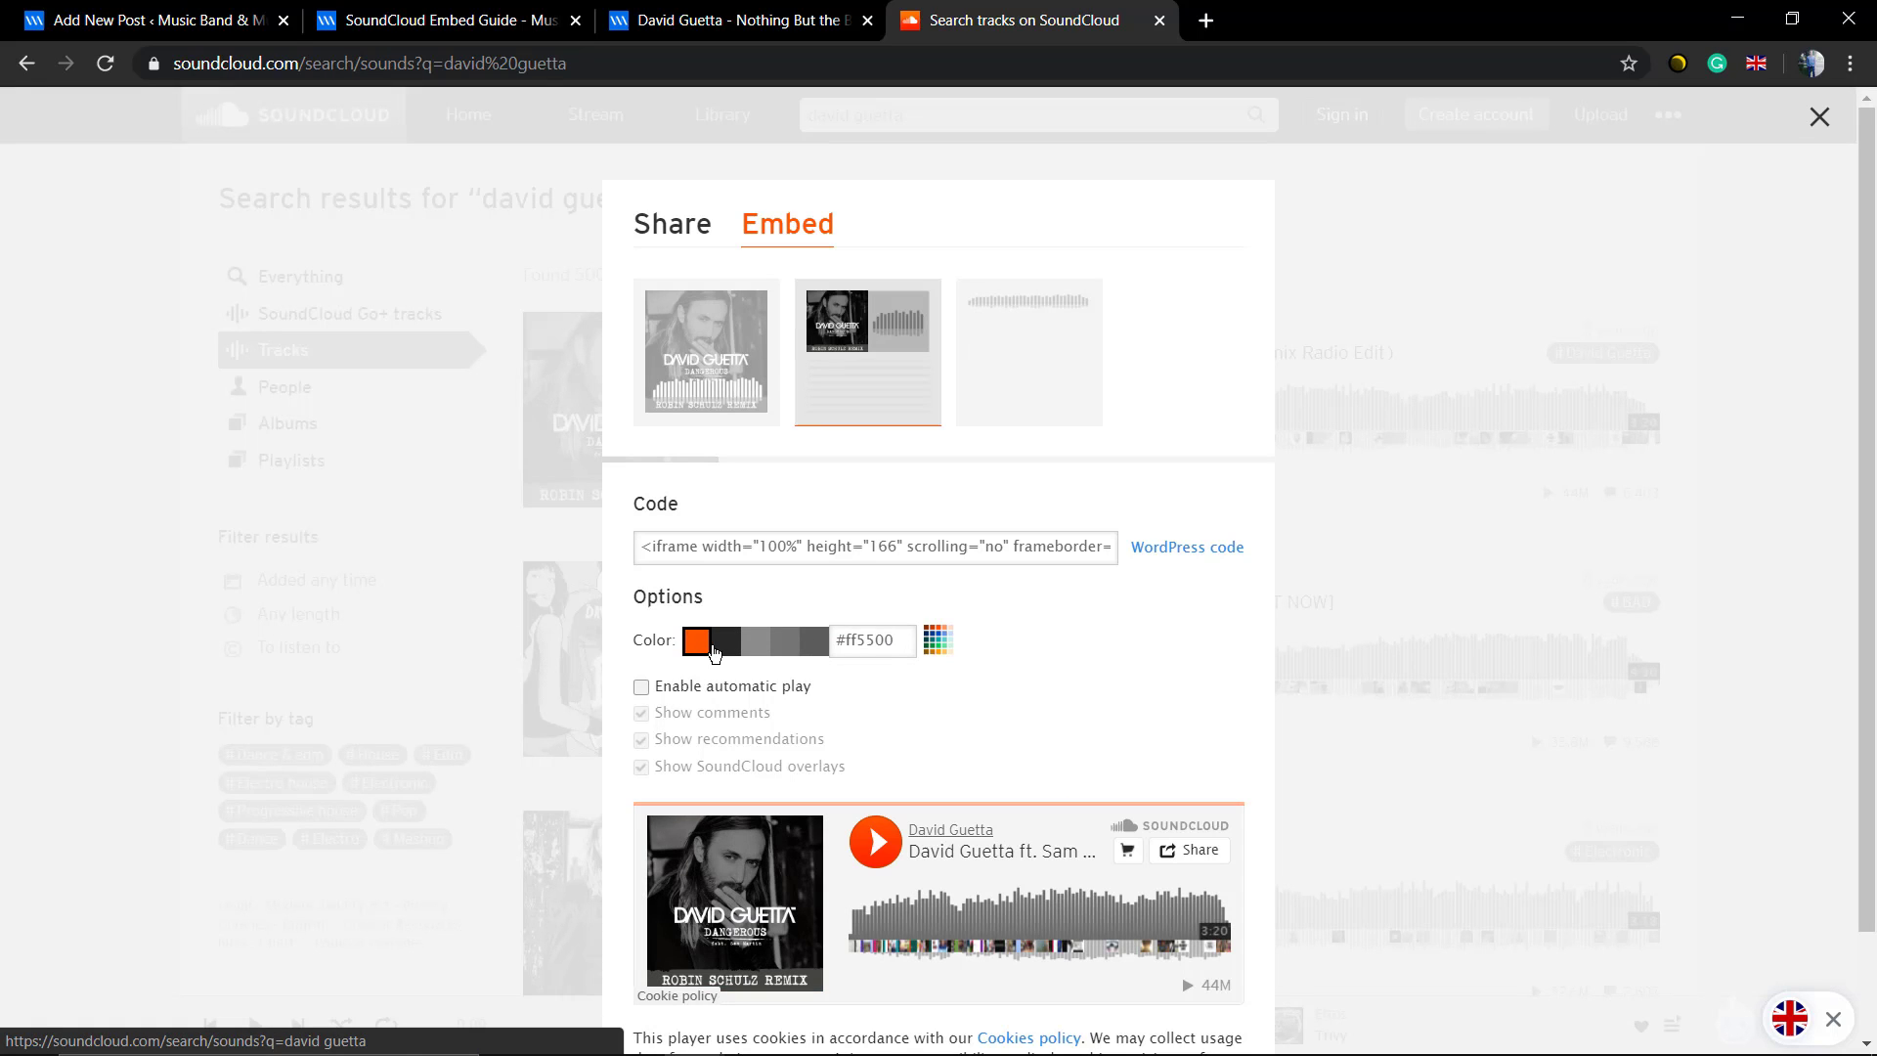
pyautogui.click(799, 547)
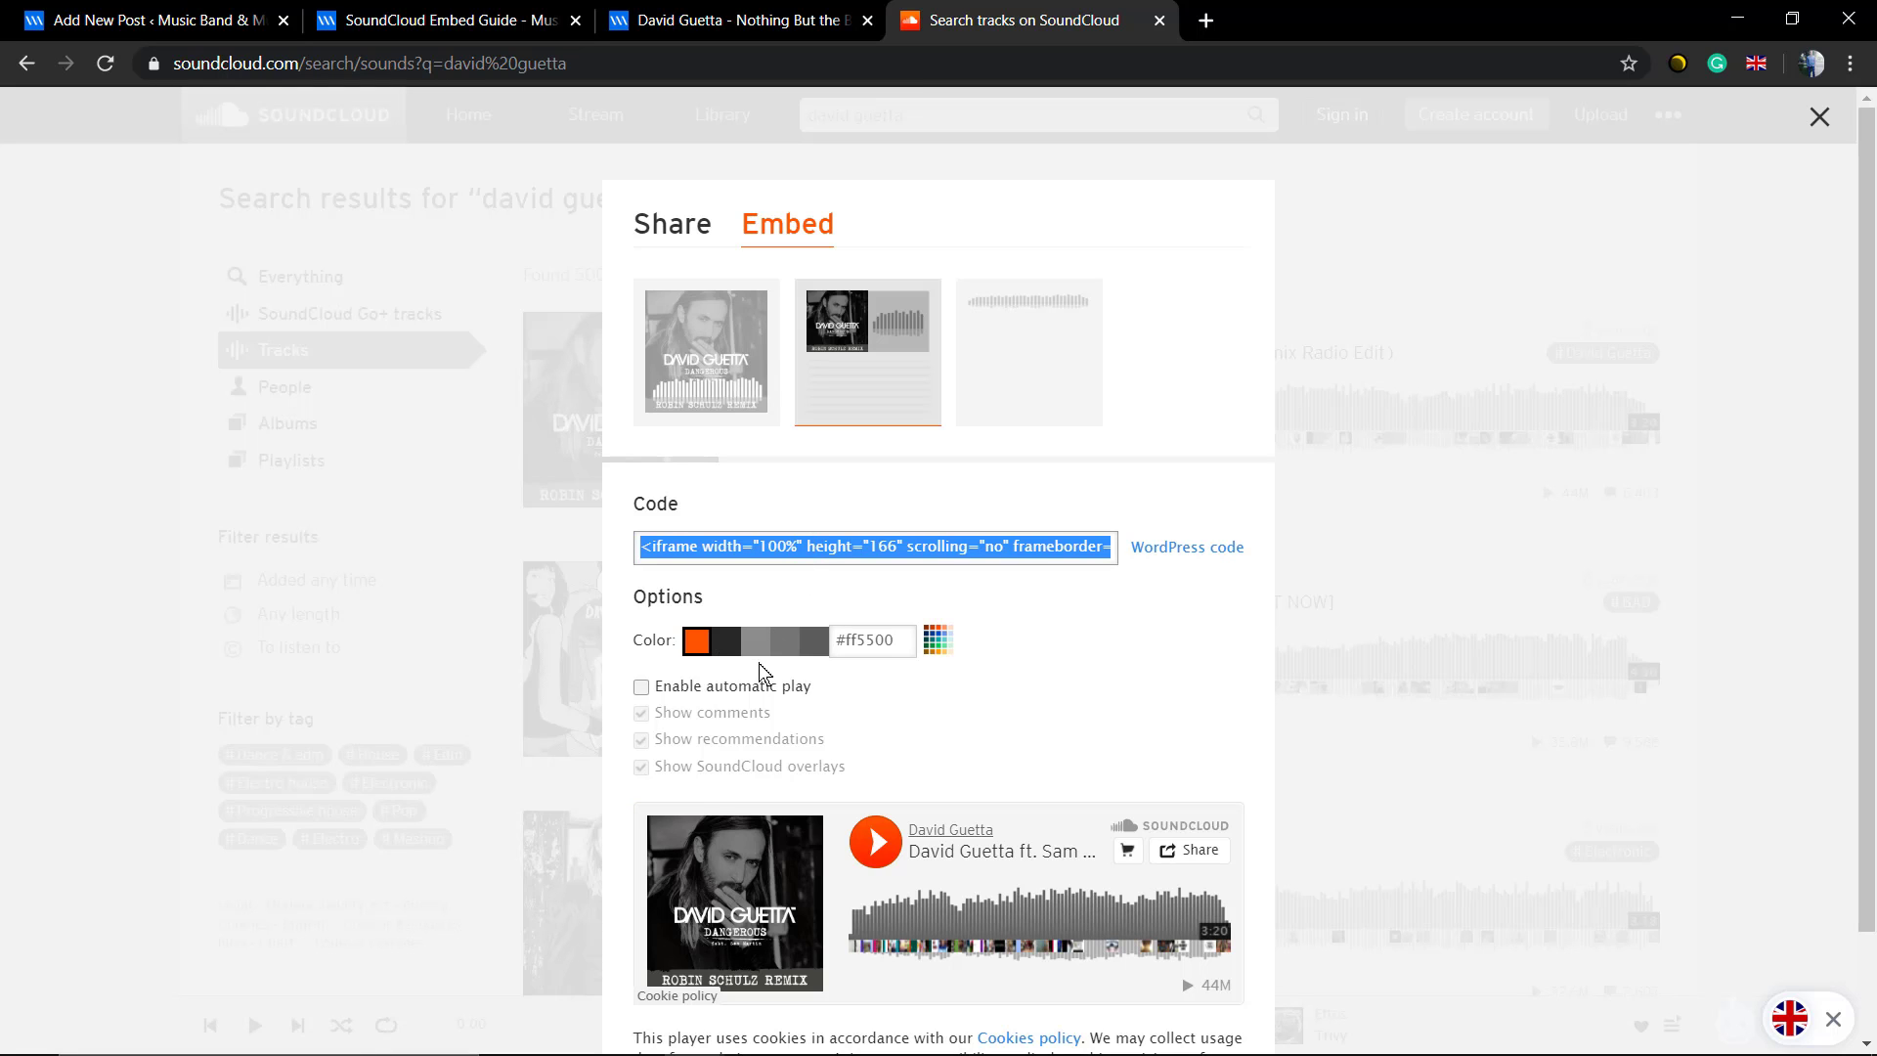
# Look through the post preview, album page and editor tabs, then return to the SoundCloud embed code
pyautogui.click(734, 18)
pyautogui.click(448, 19)
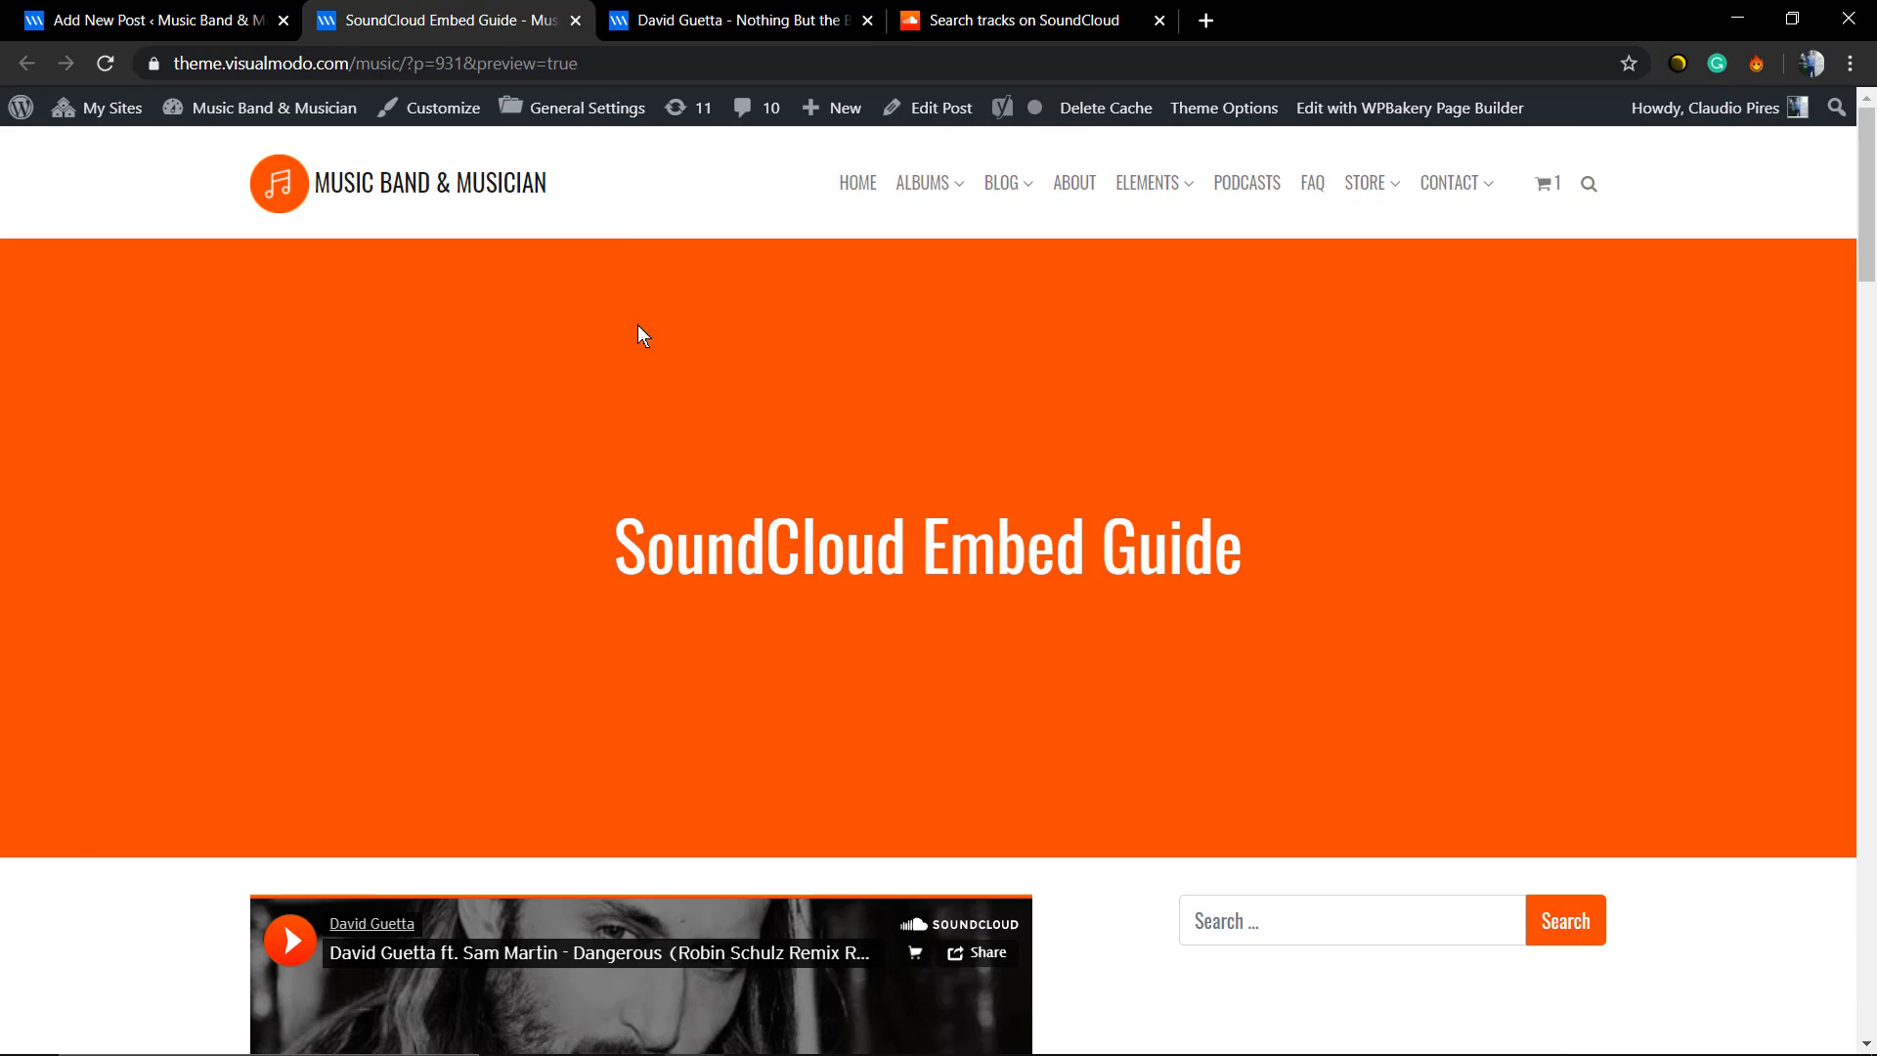
pyautogui.click(734, 19)
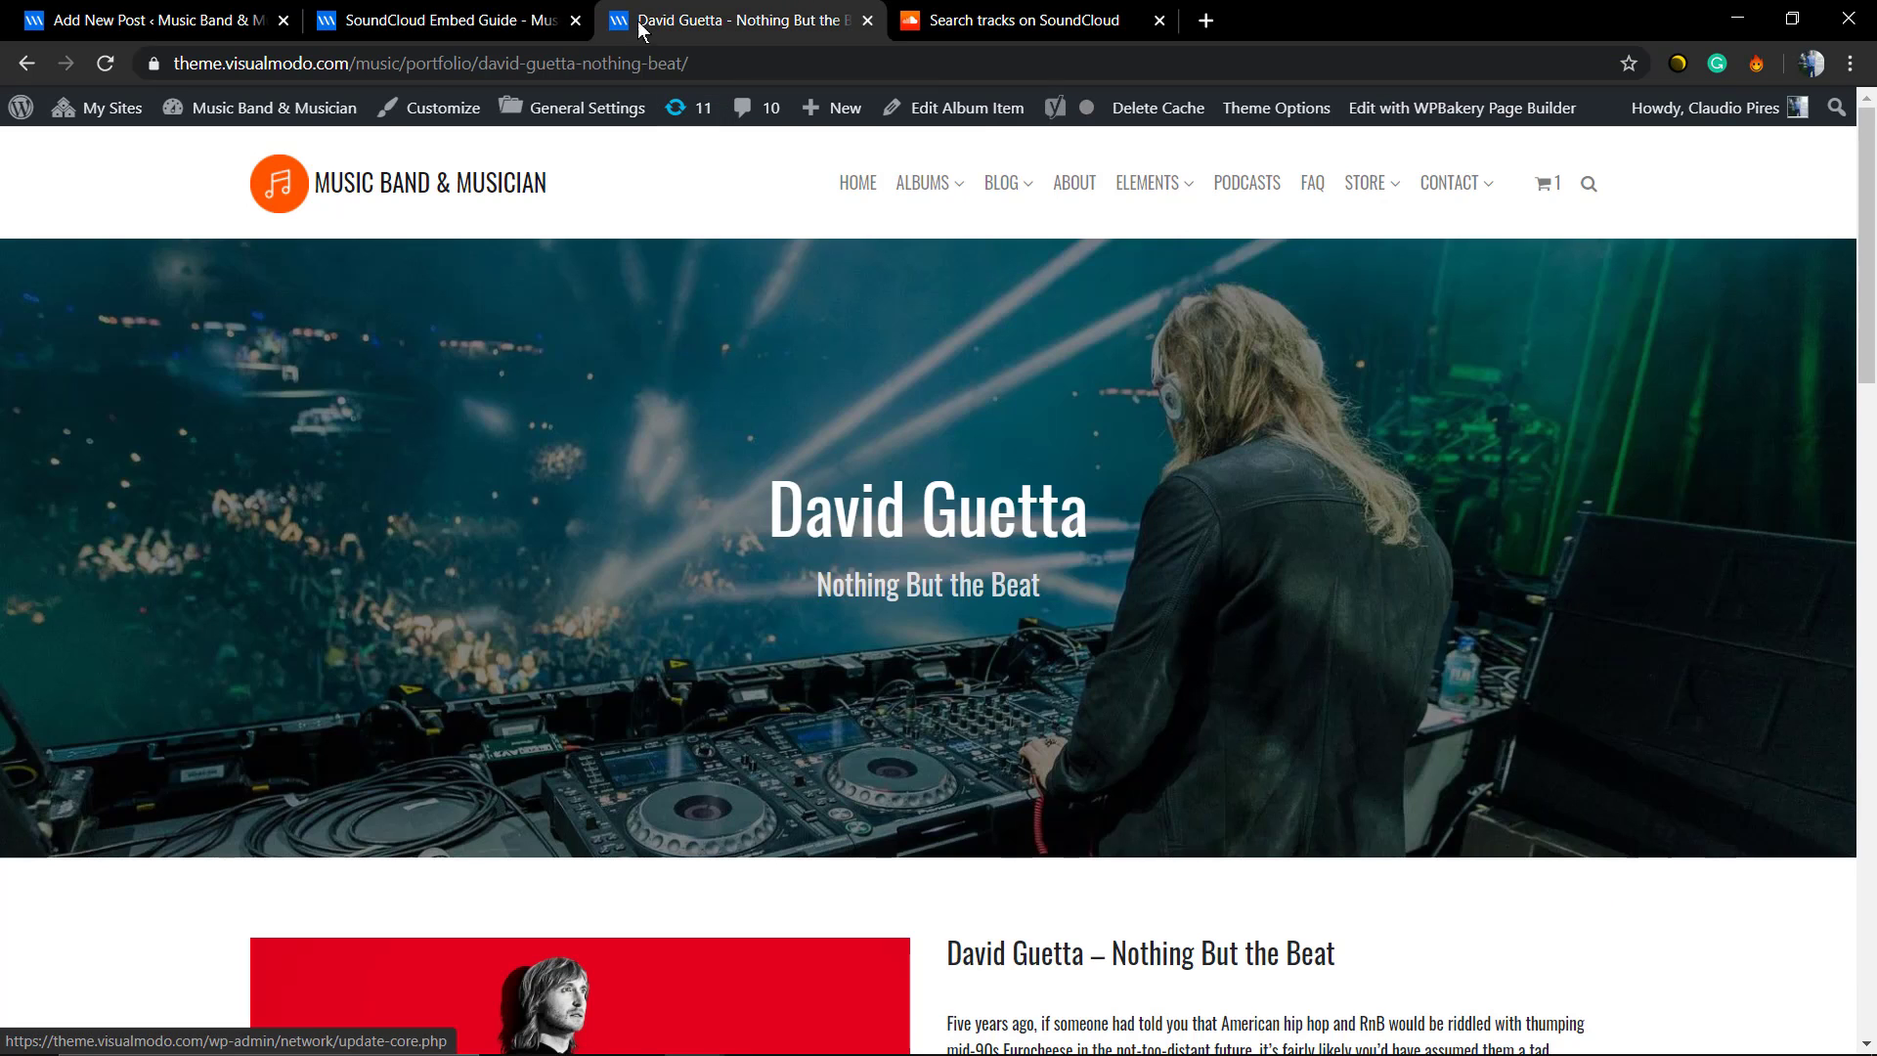
pyautogui.click(447, 19)
pyautogui.click(191, 19)
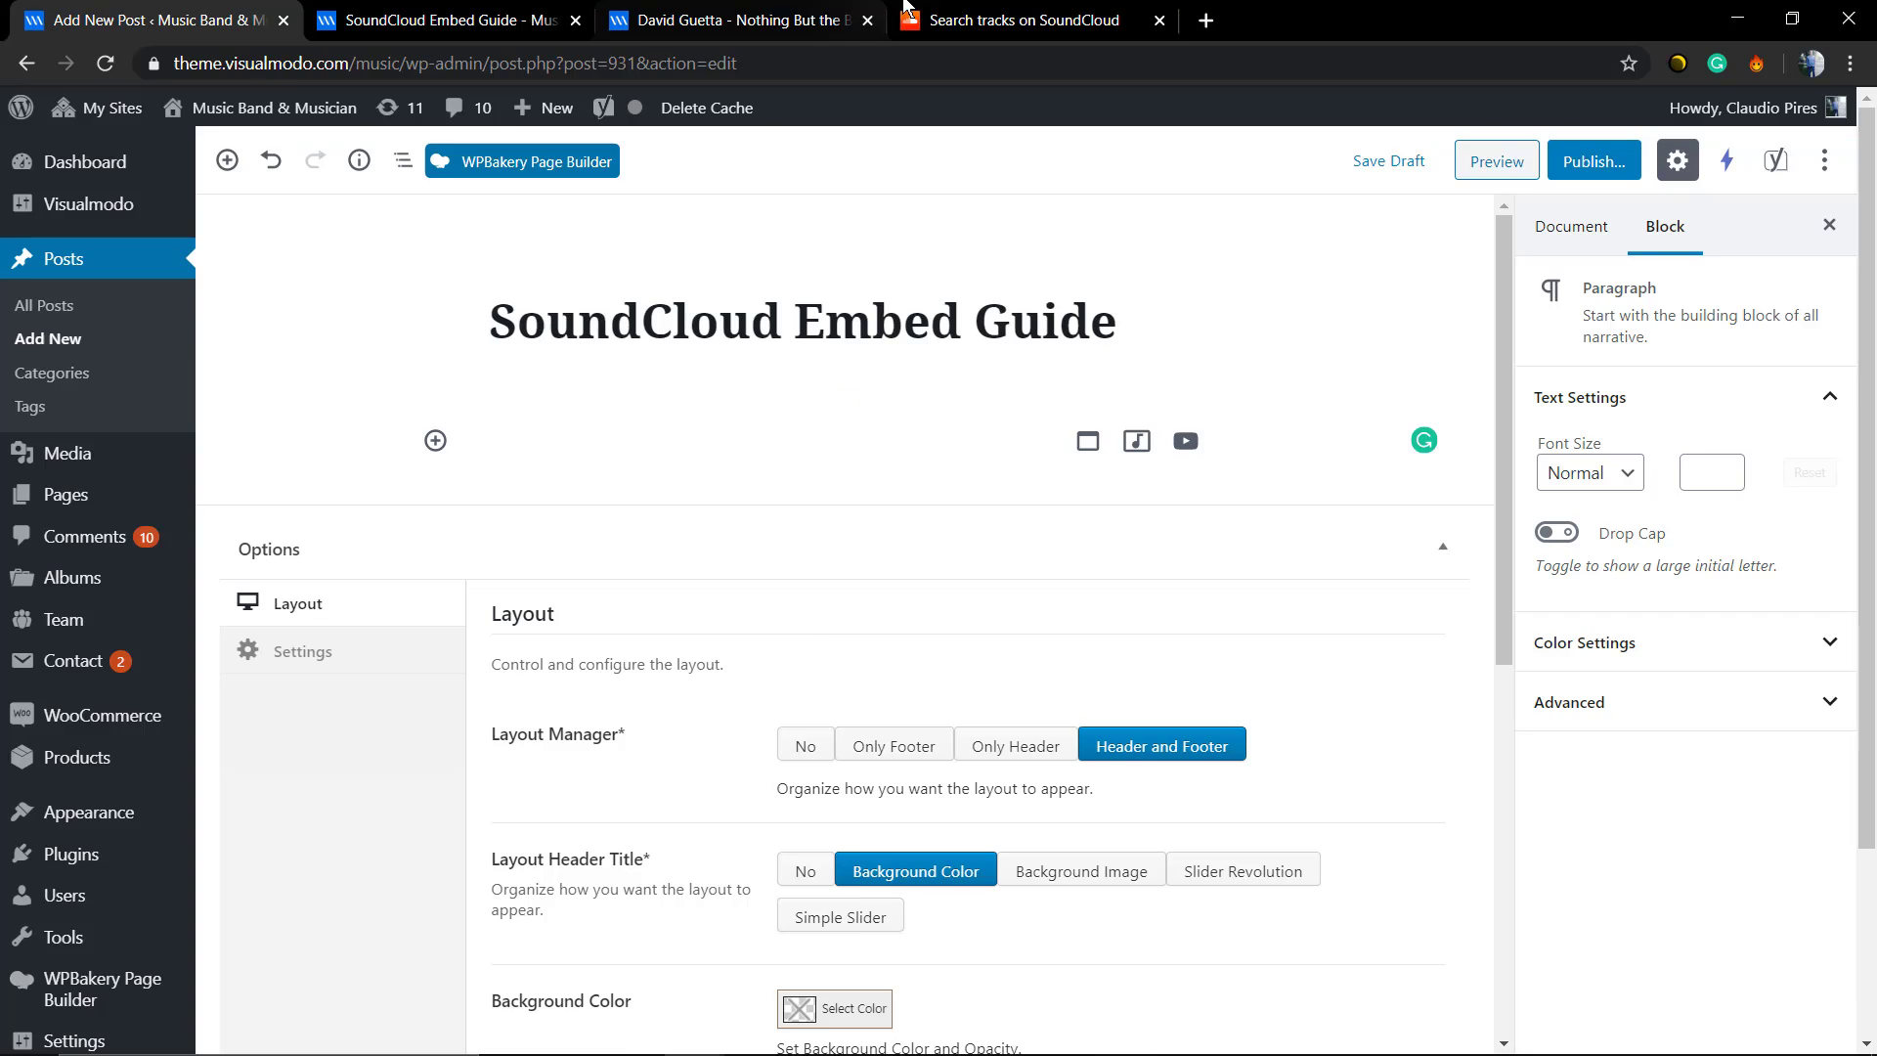
pyautogui.click(1023, 19)
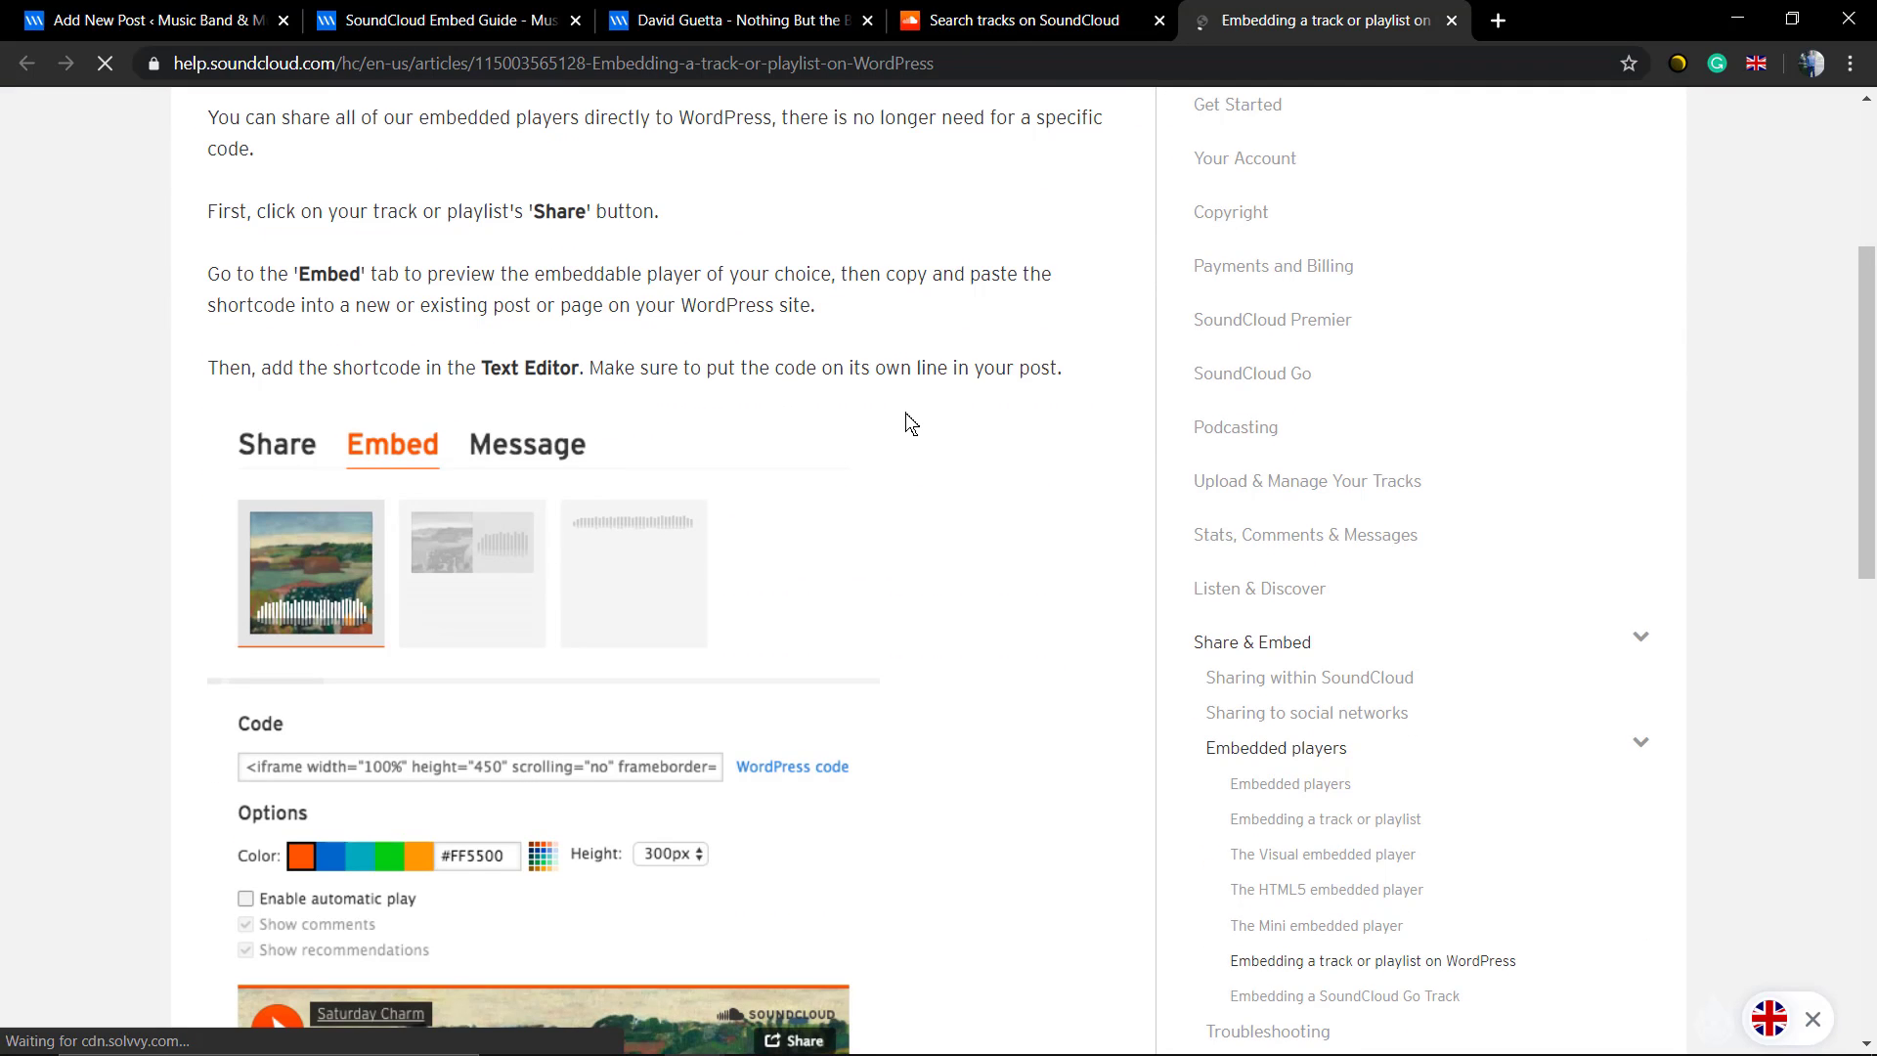
pyautogui.scroll(-3, 894, 500)
pyautogui.scroll(-3, 800, 598)
pyautogui.scroll(-2, 800, 599)
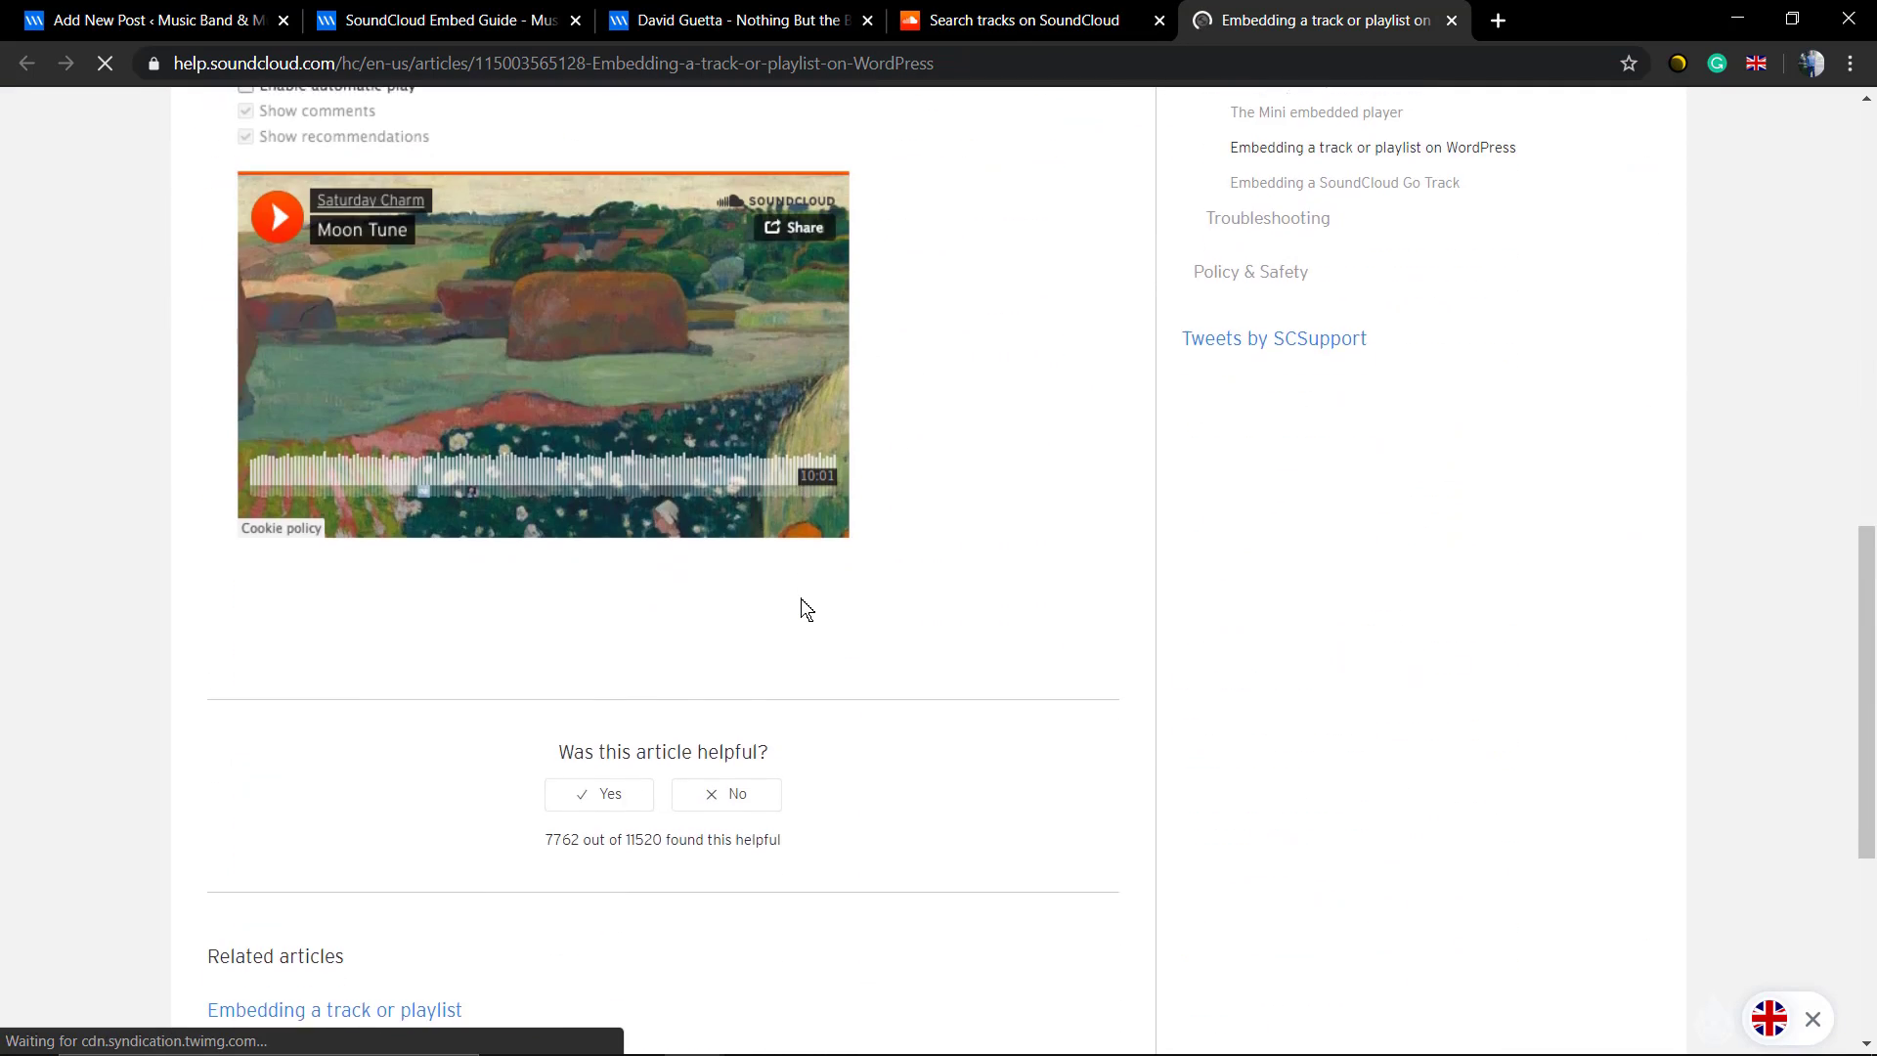
pyautogui.scroll(10, 802, 598)
pyautogui.scroll(3, 818, 598)
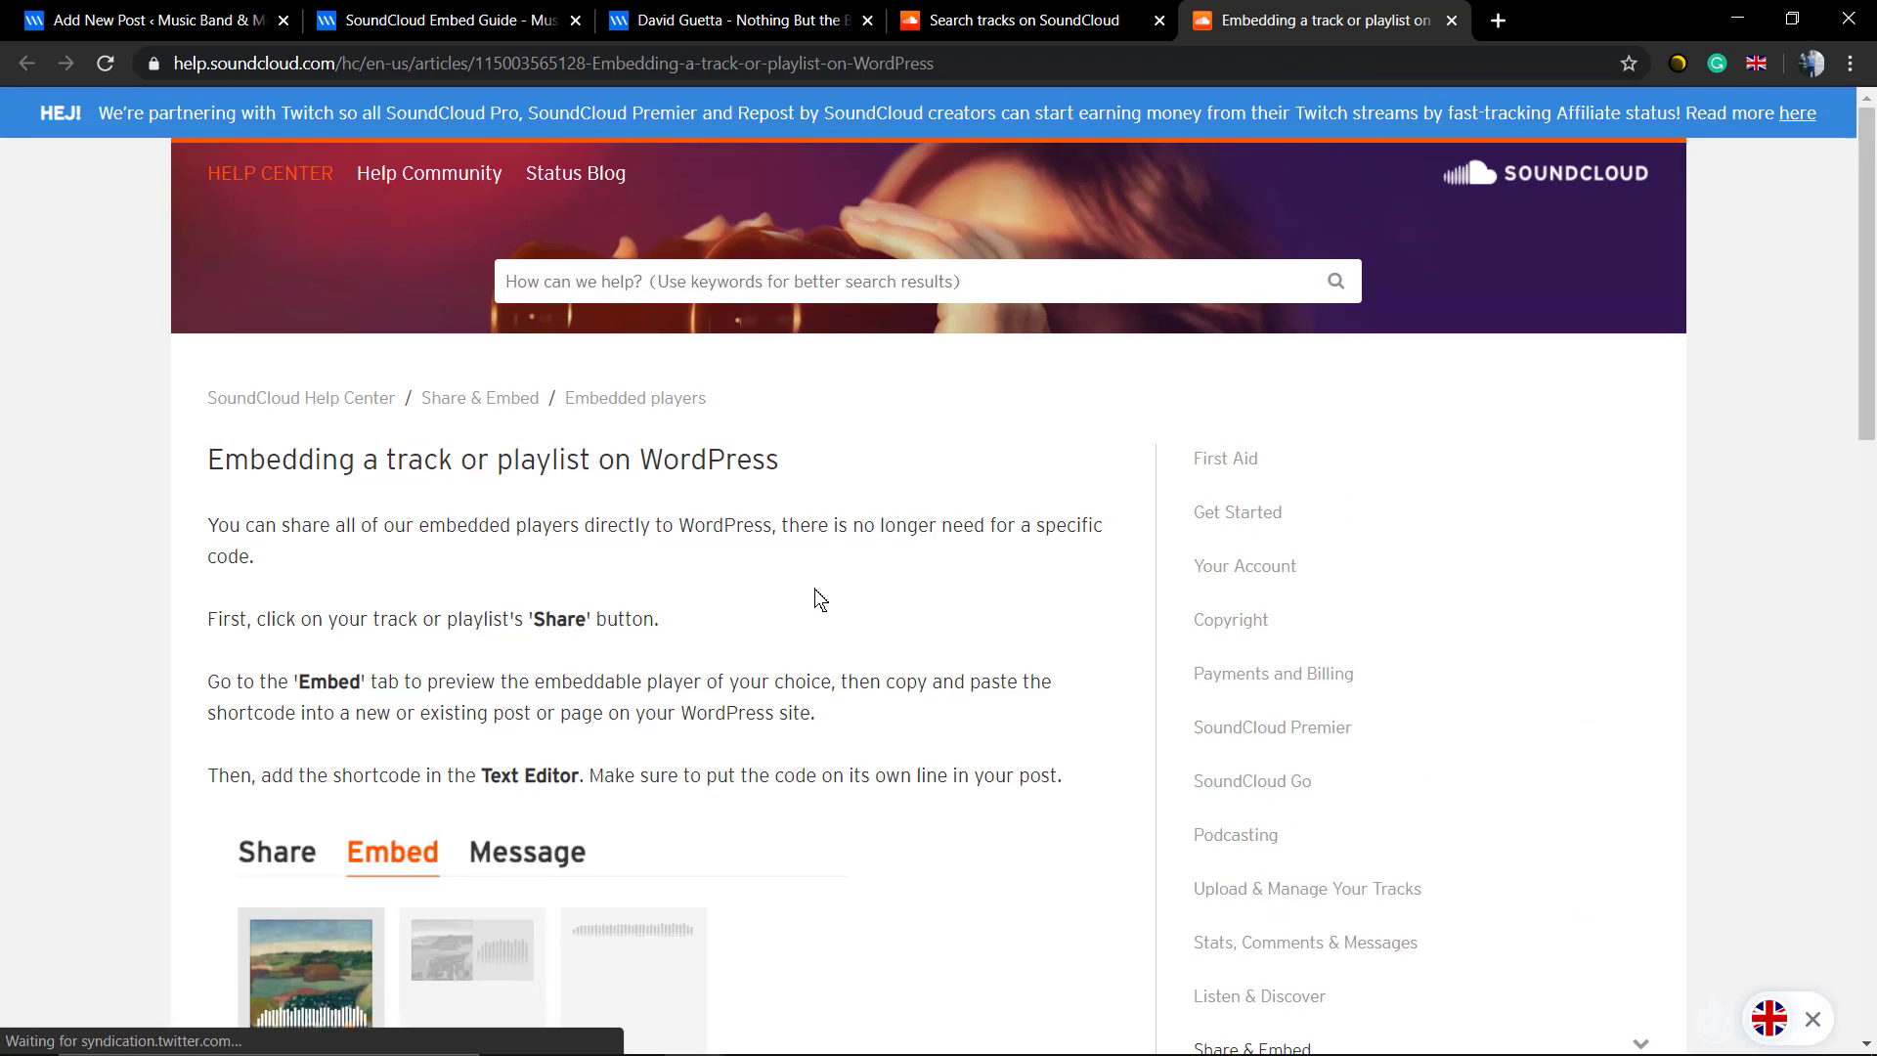
# Select the whole iframe embed code and head back toward the WordPress post tabs
pyautogui.click(992, 19)
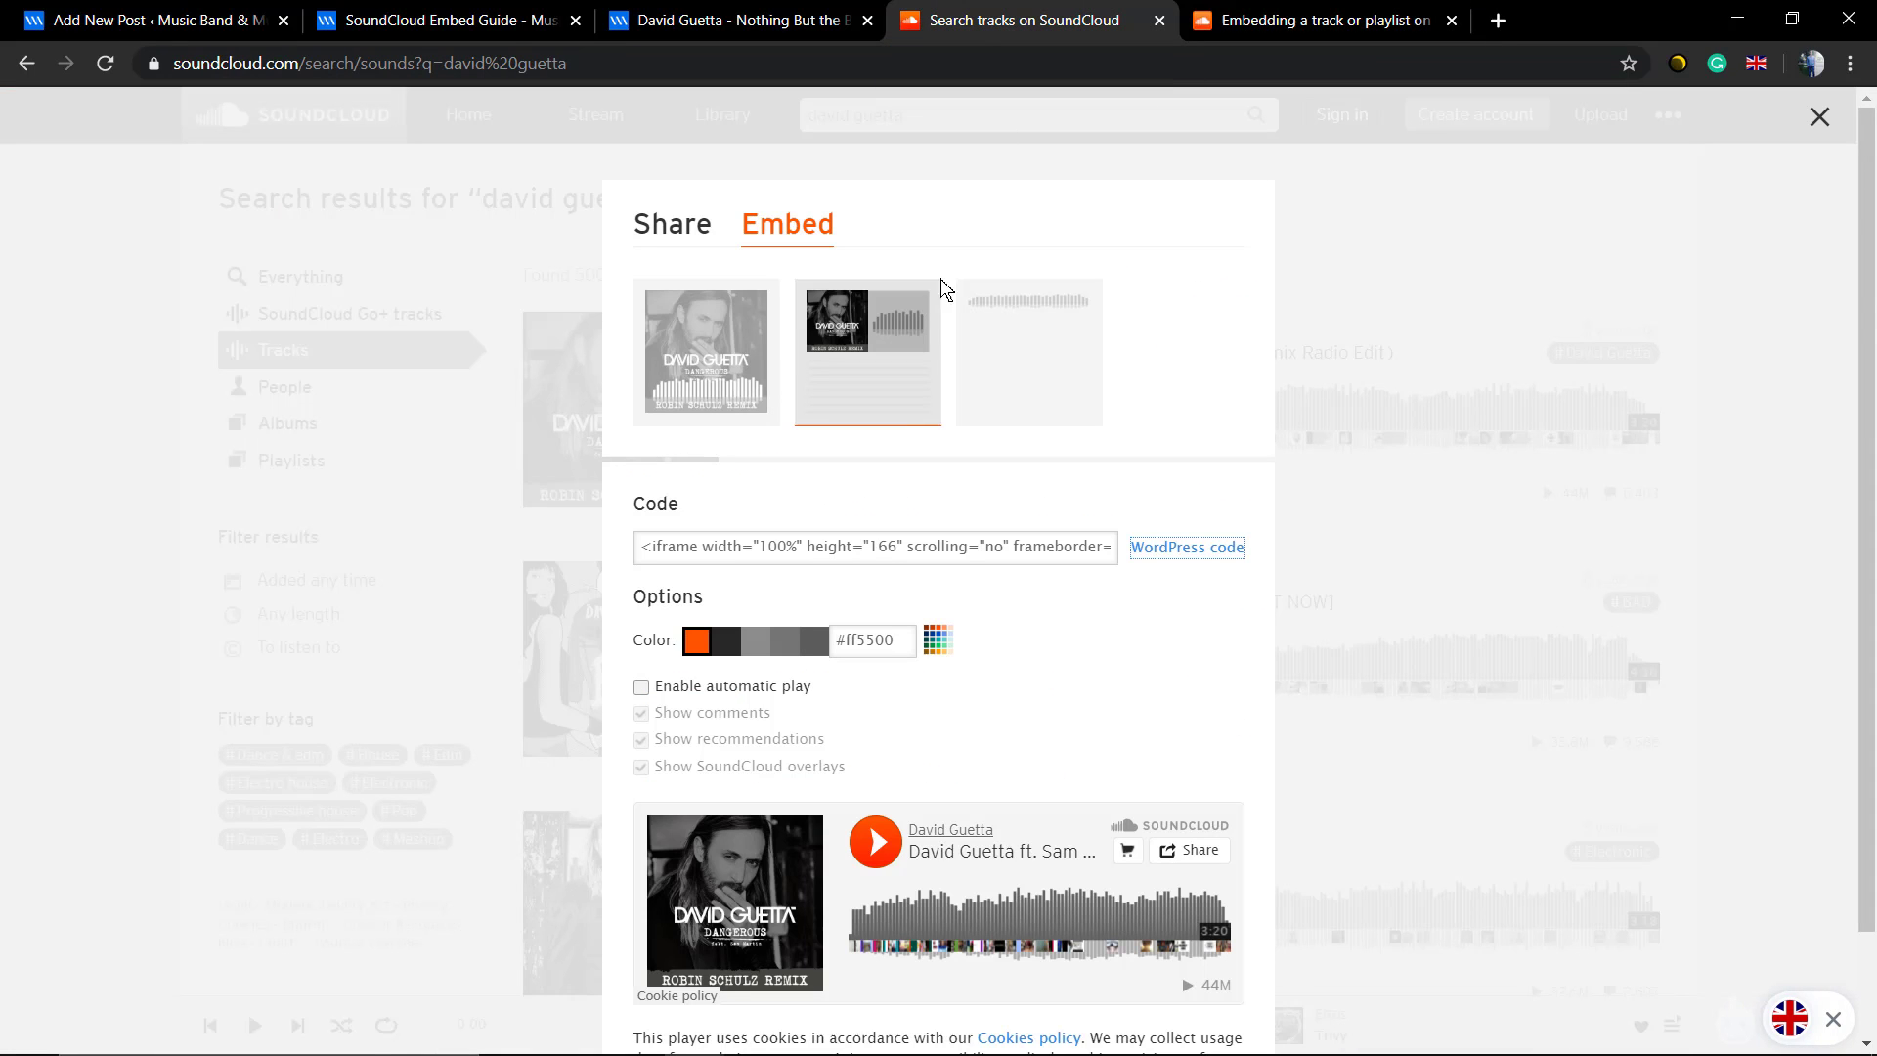
pyautogui.click(851, 547)
pyautogui.click(747, 19)
pyautogui.click(447, 18)
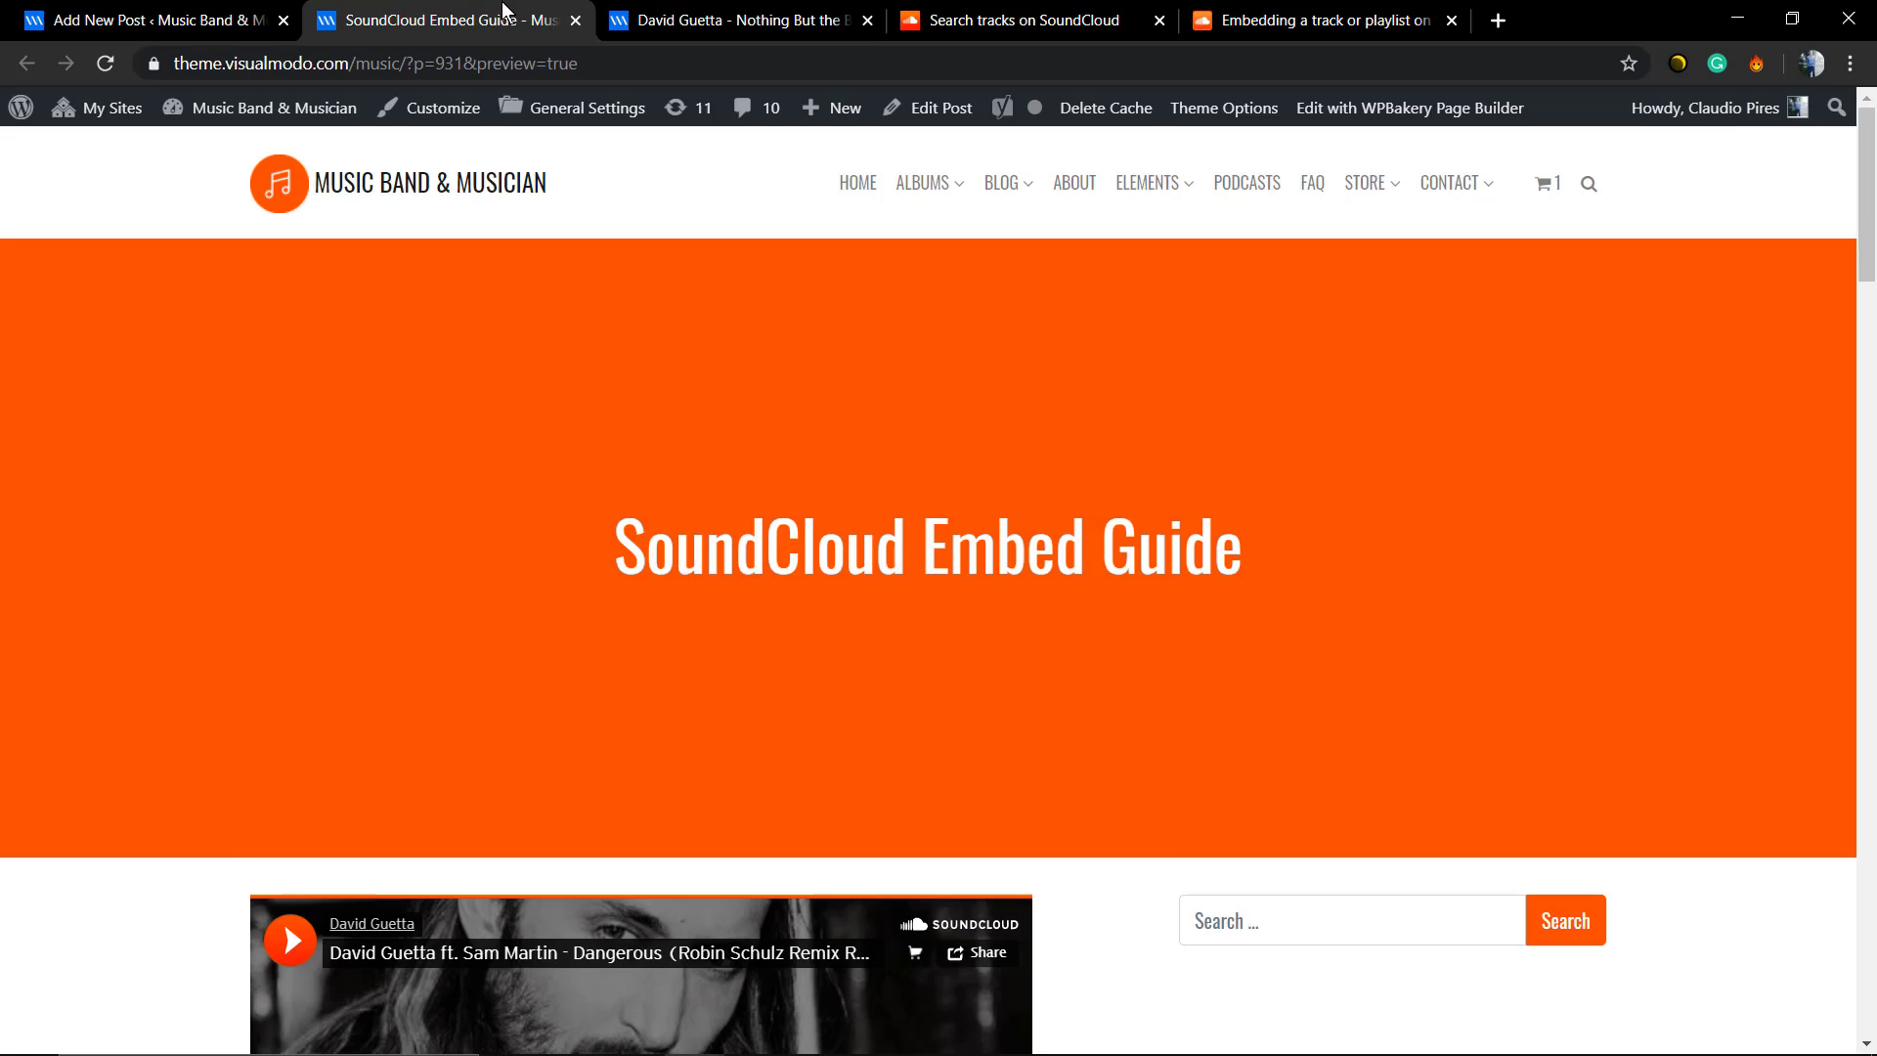
# Try pasting the copied embed code into the post's empty paragraph via right-click Paste
pyautogui.click(235, 18)
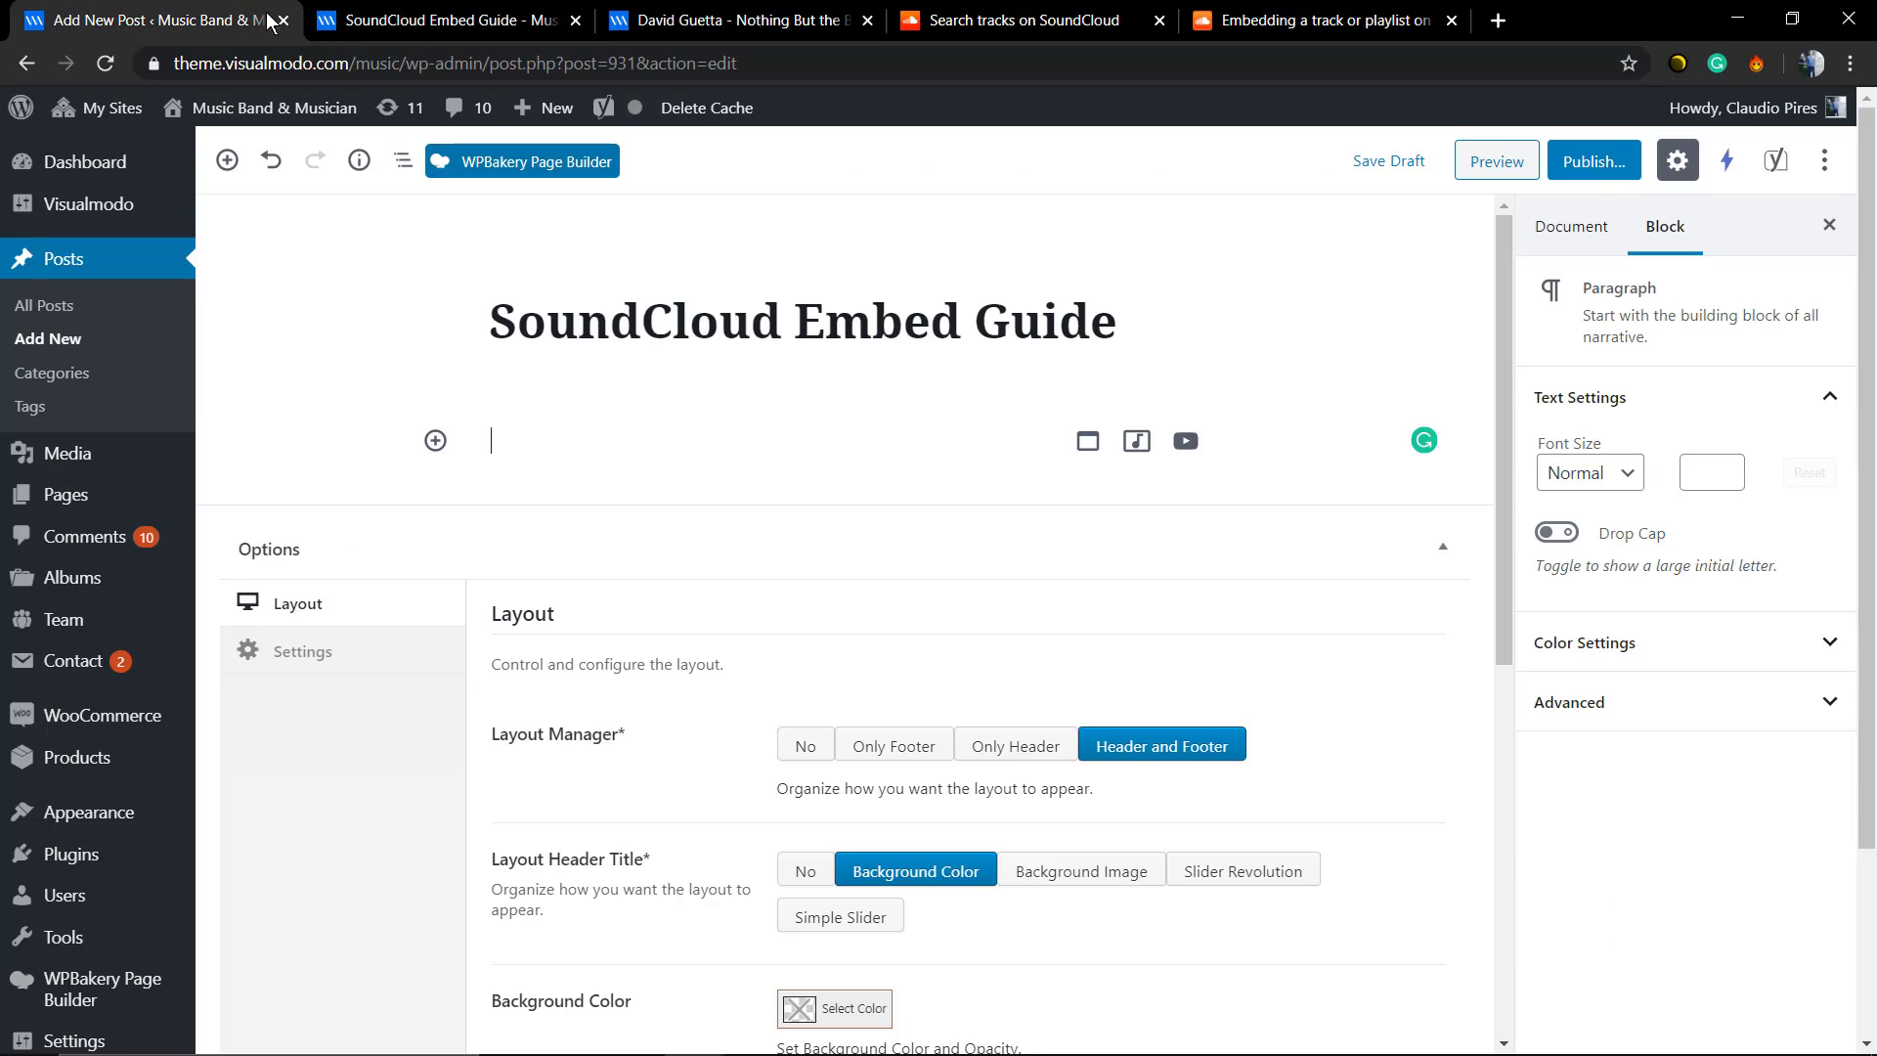
pyautogui.rightClick(569, 427)
pyautogui.click(659, 631)
# Add an empty Paragraph block from the Common Blocks category under the title
pyautogui.click(434, 441)
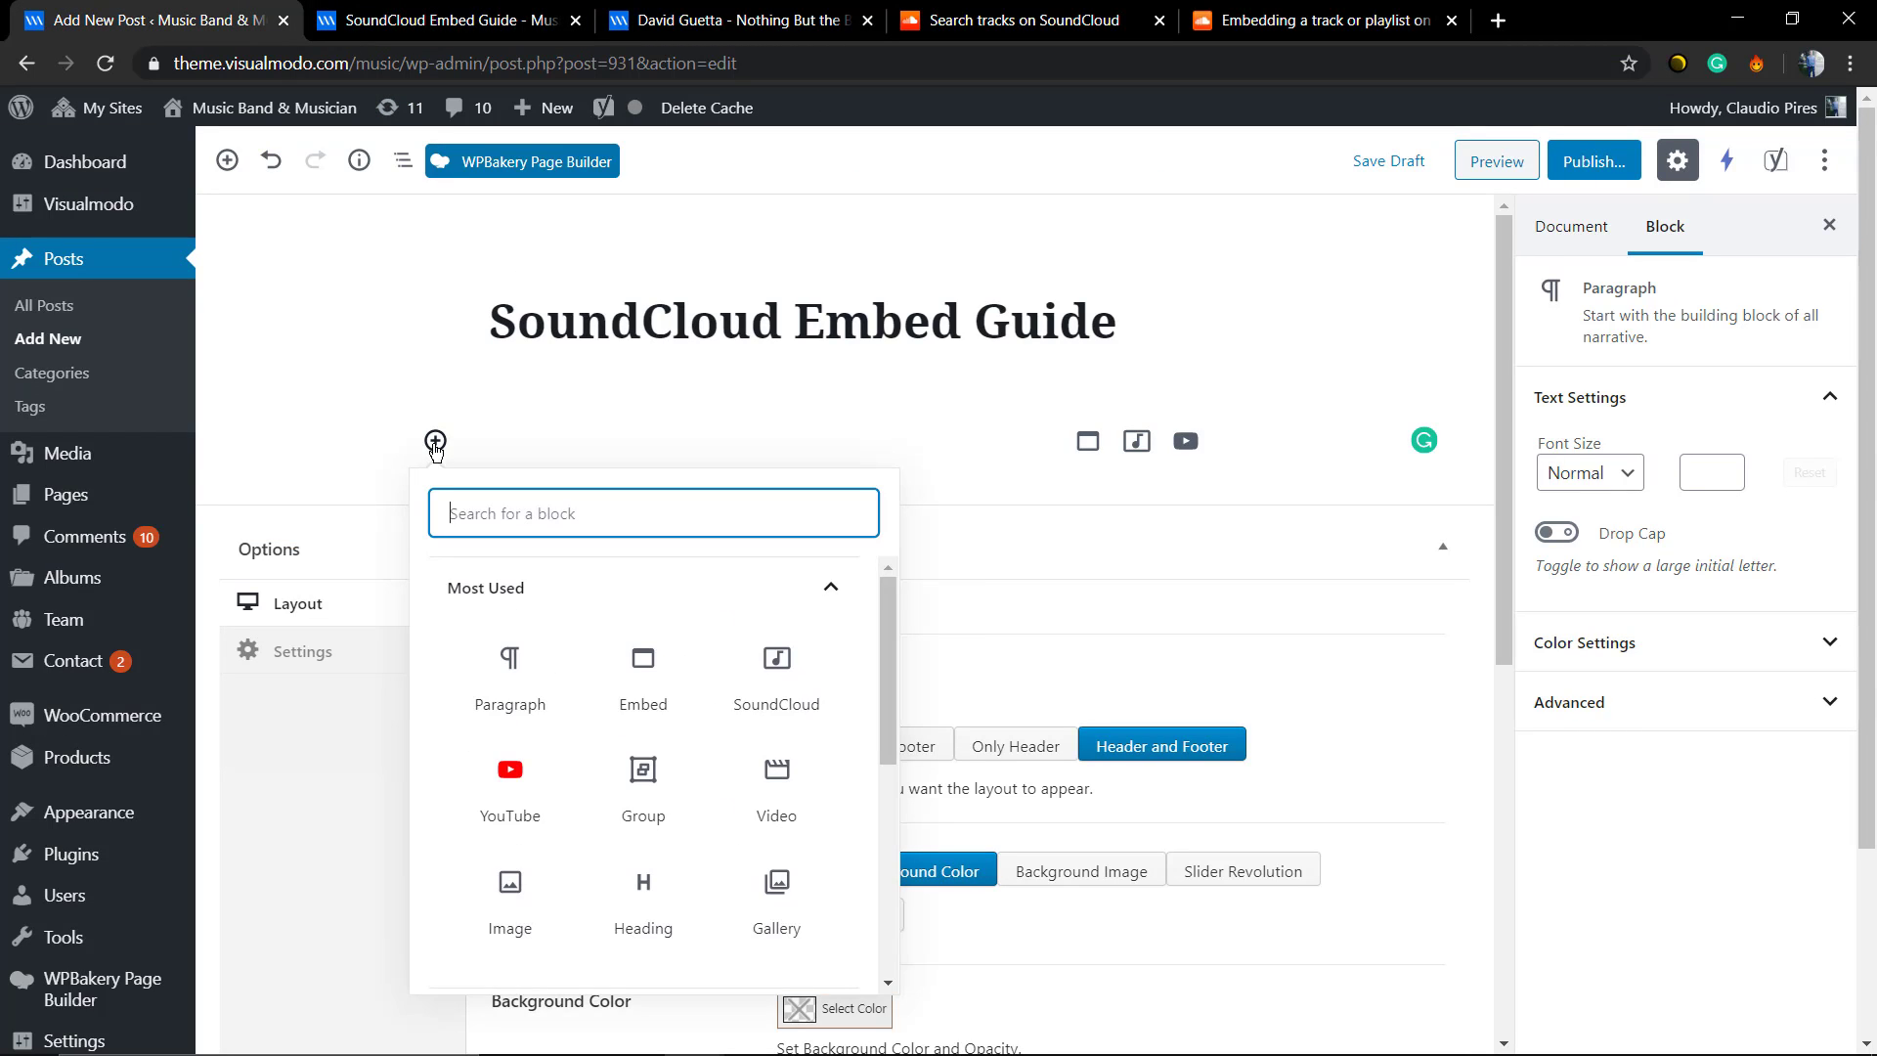
pyautogui.click(514, 692)
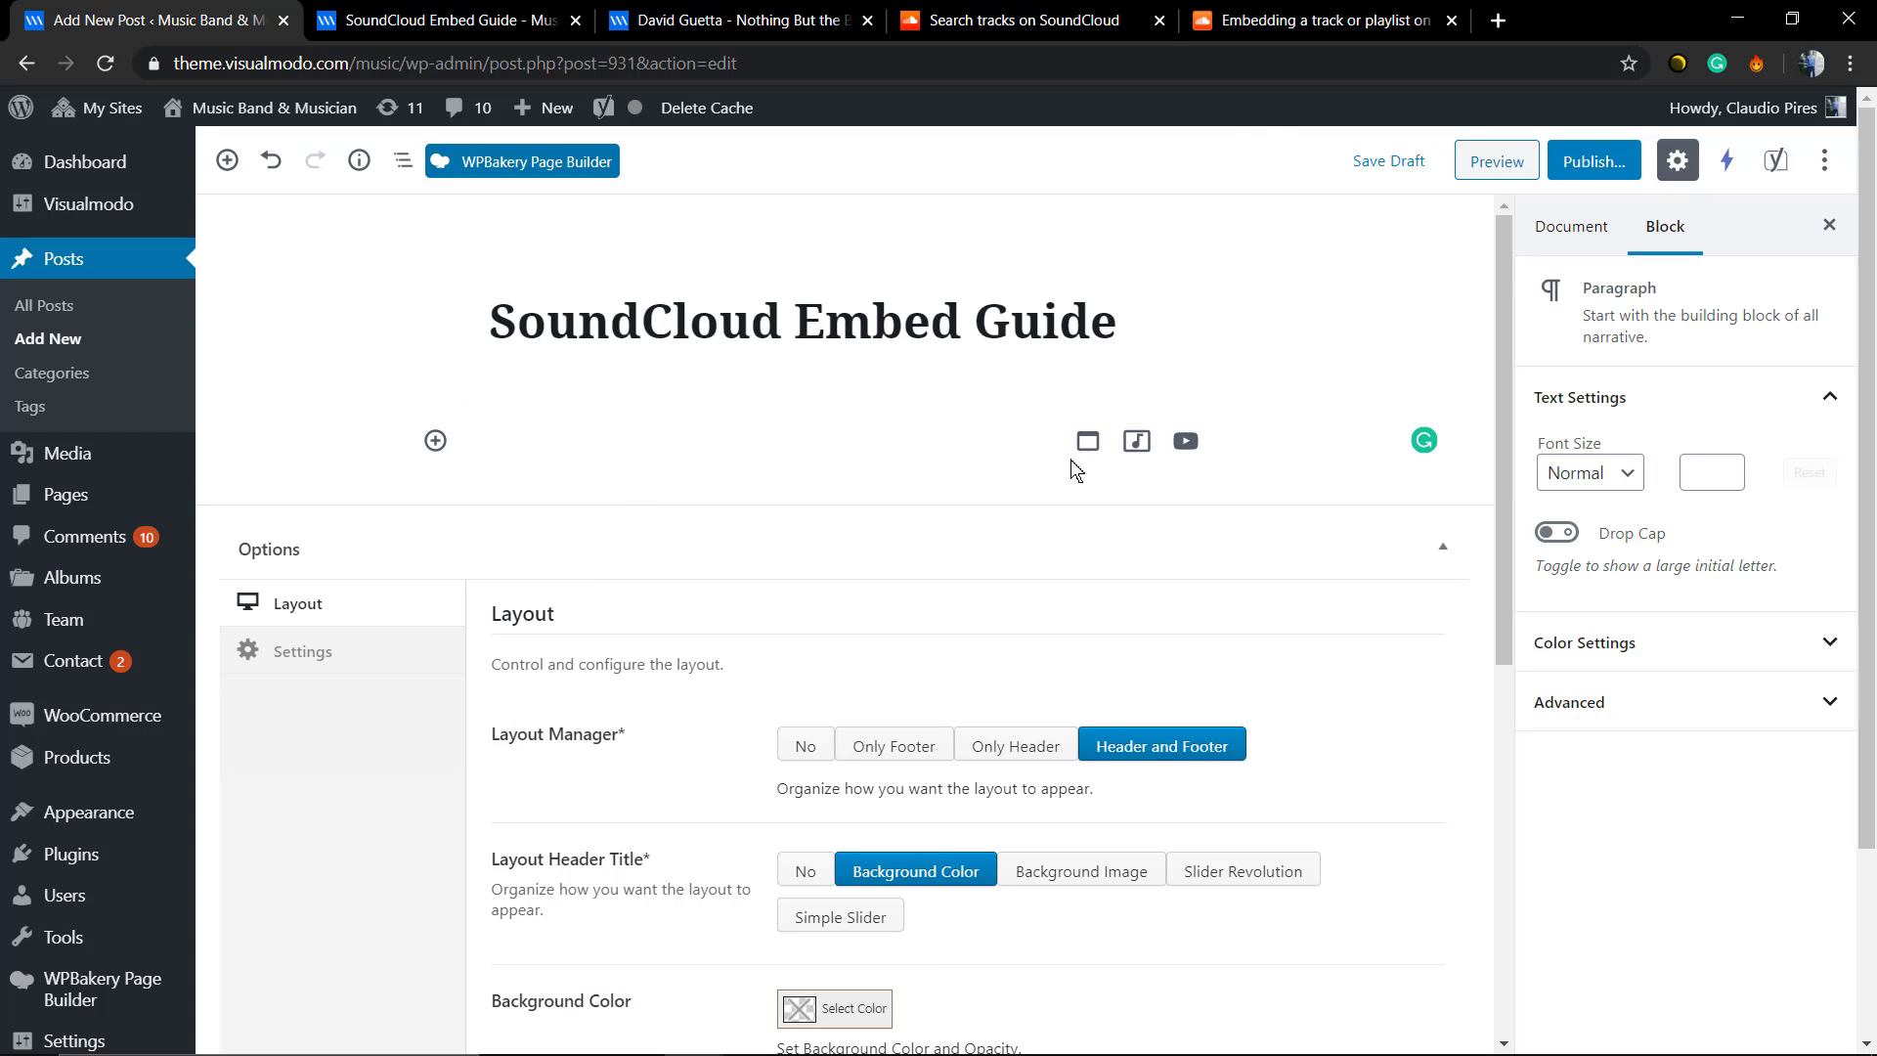
pyautogui.click(435, 442)
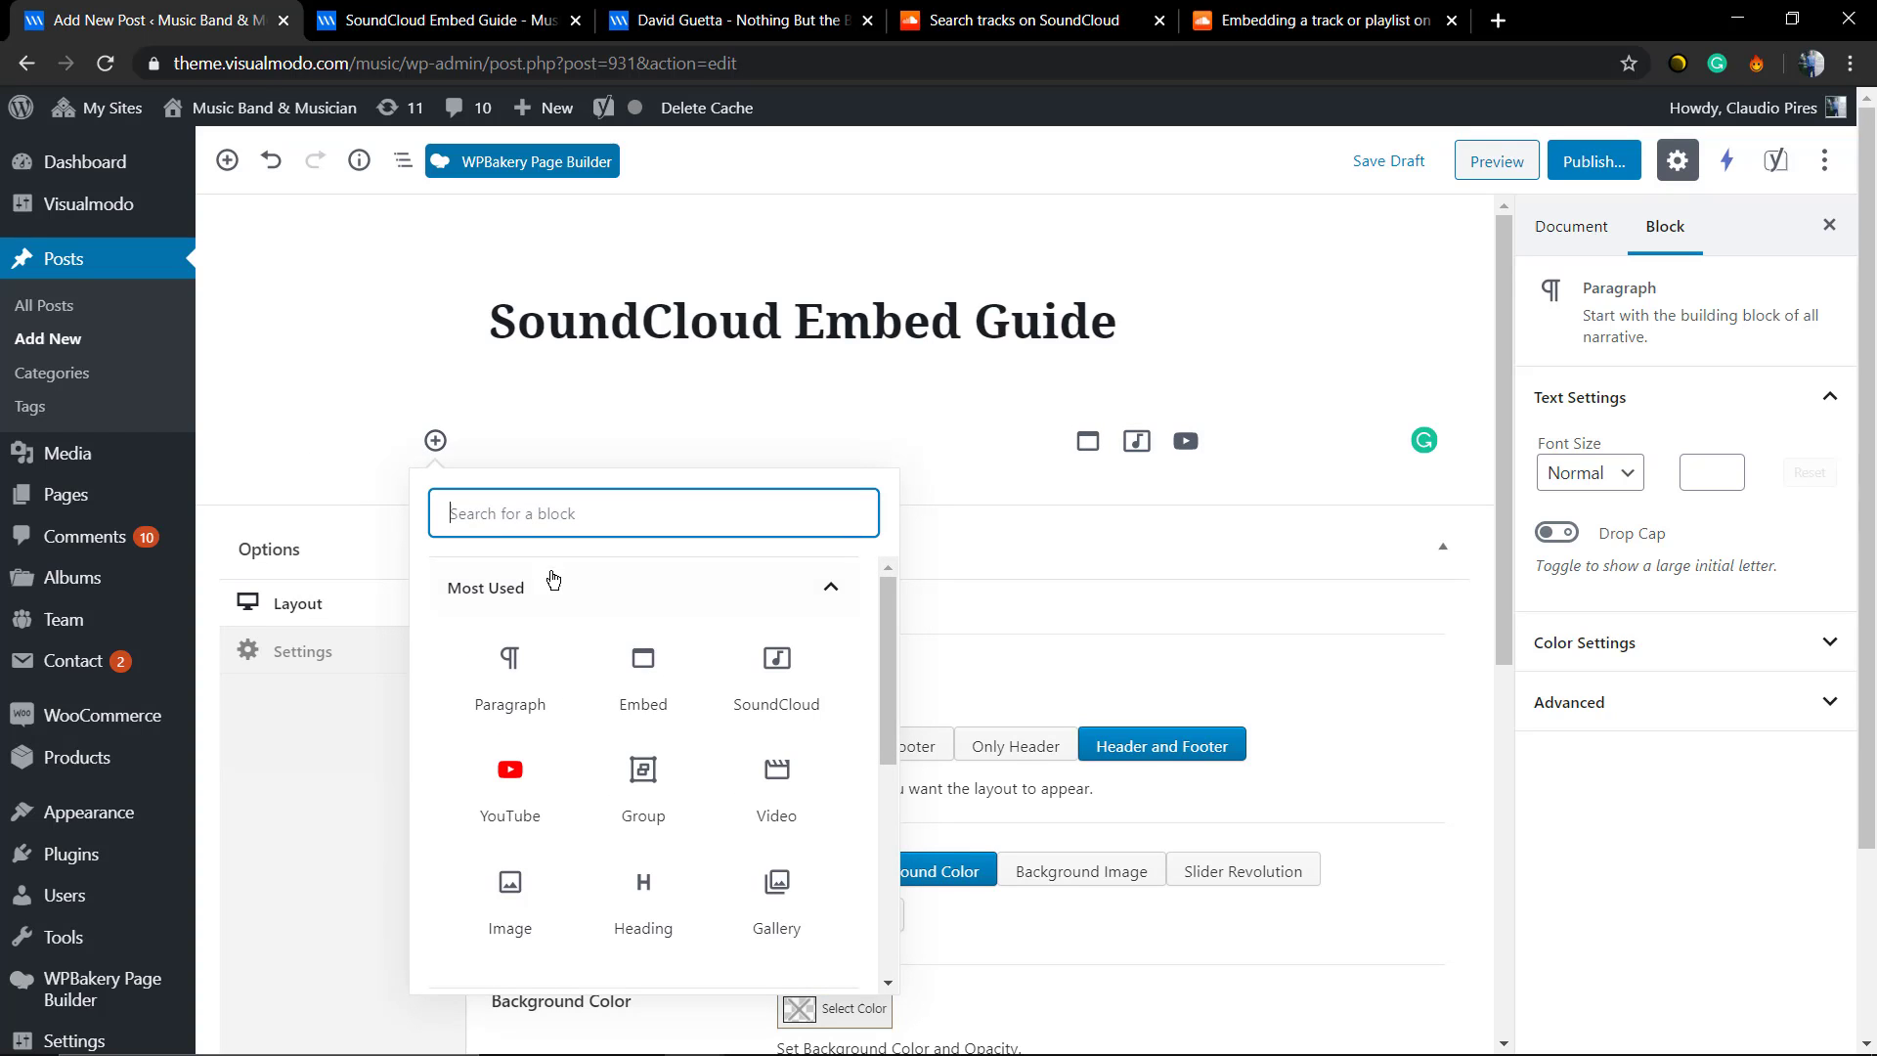
pyautogui.scroll(-3, 588, 659)
pyautogui.scroll(-3, 602, 705)
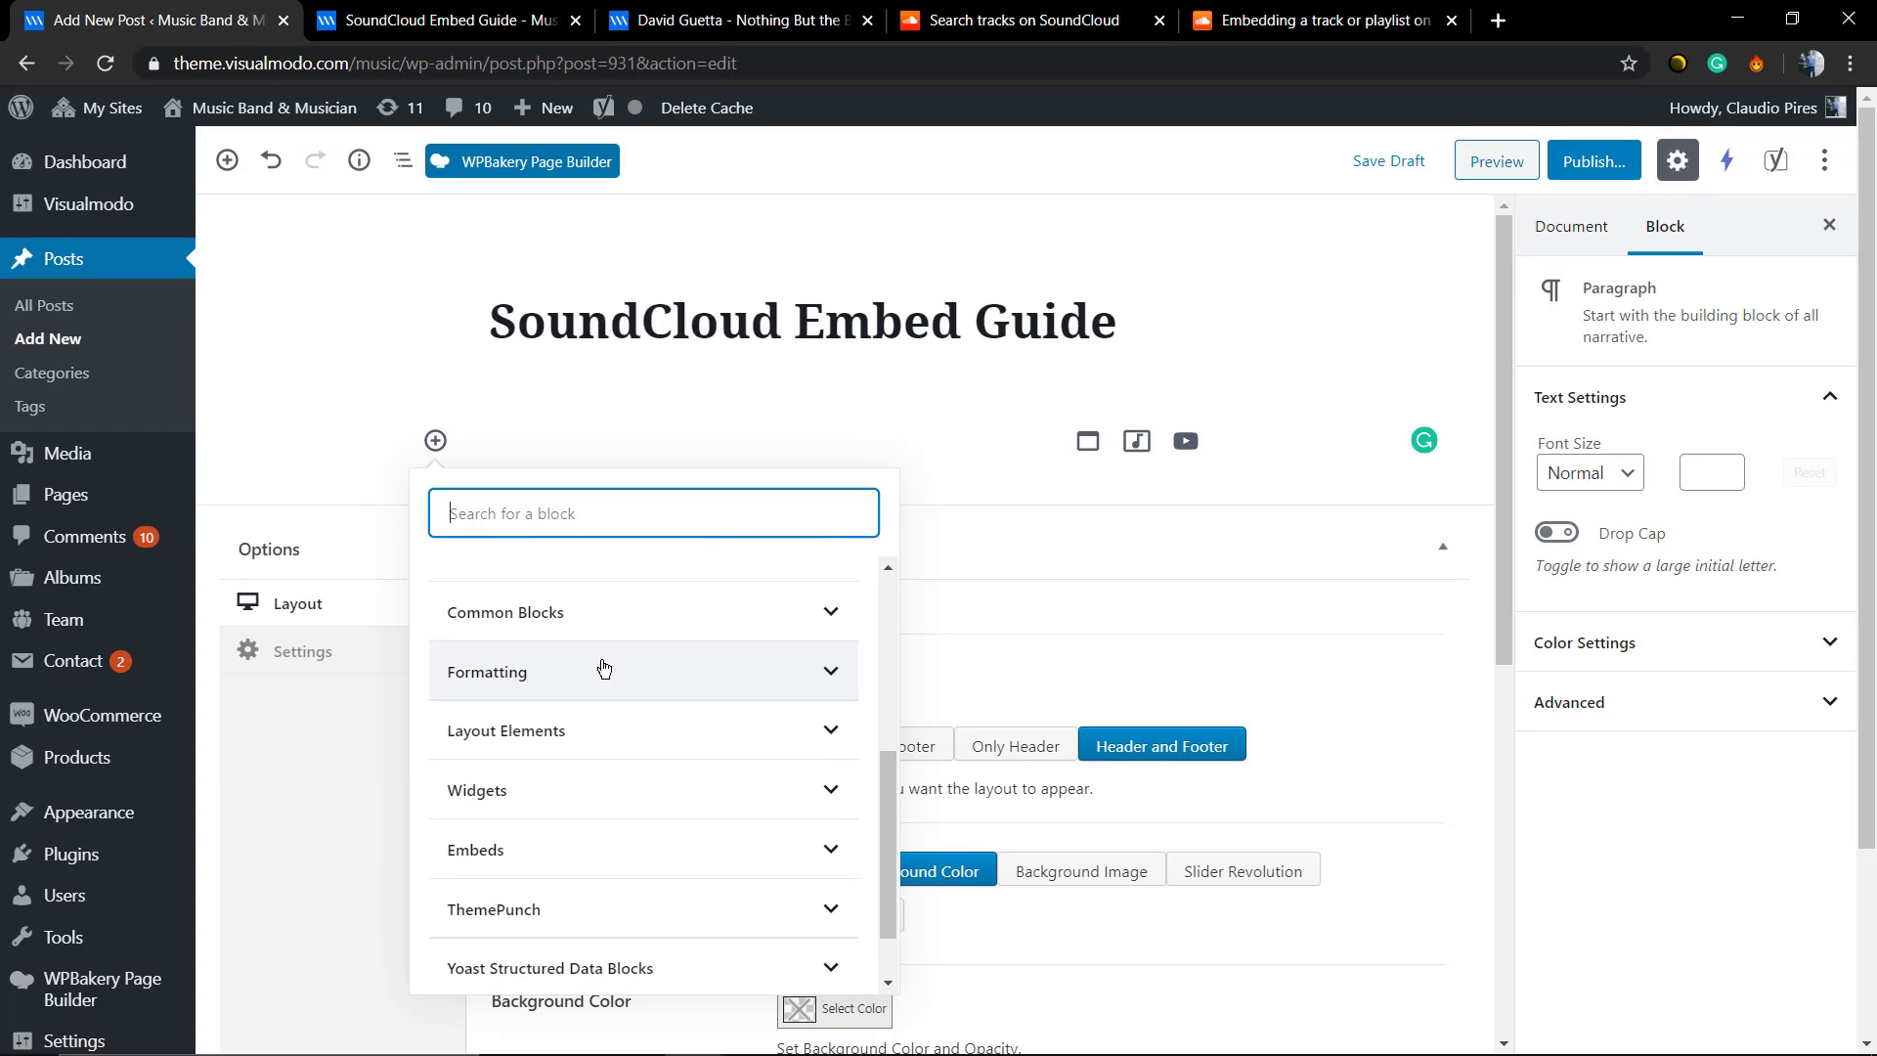
pyautogui.click(617, 611)
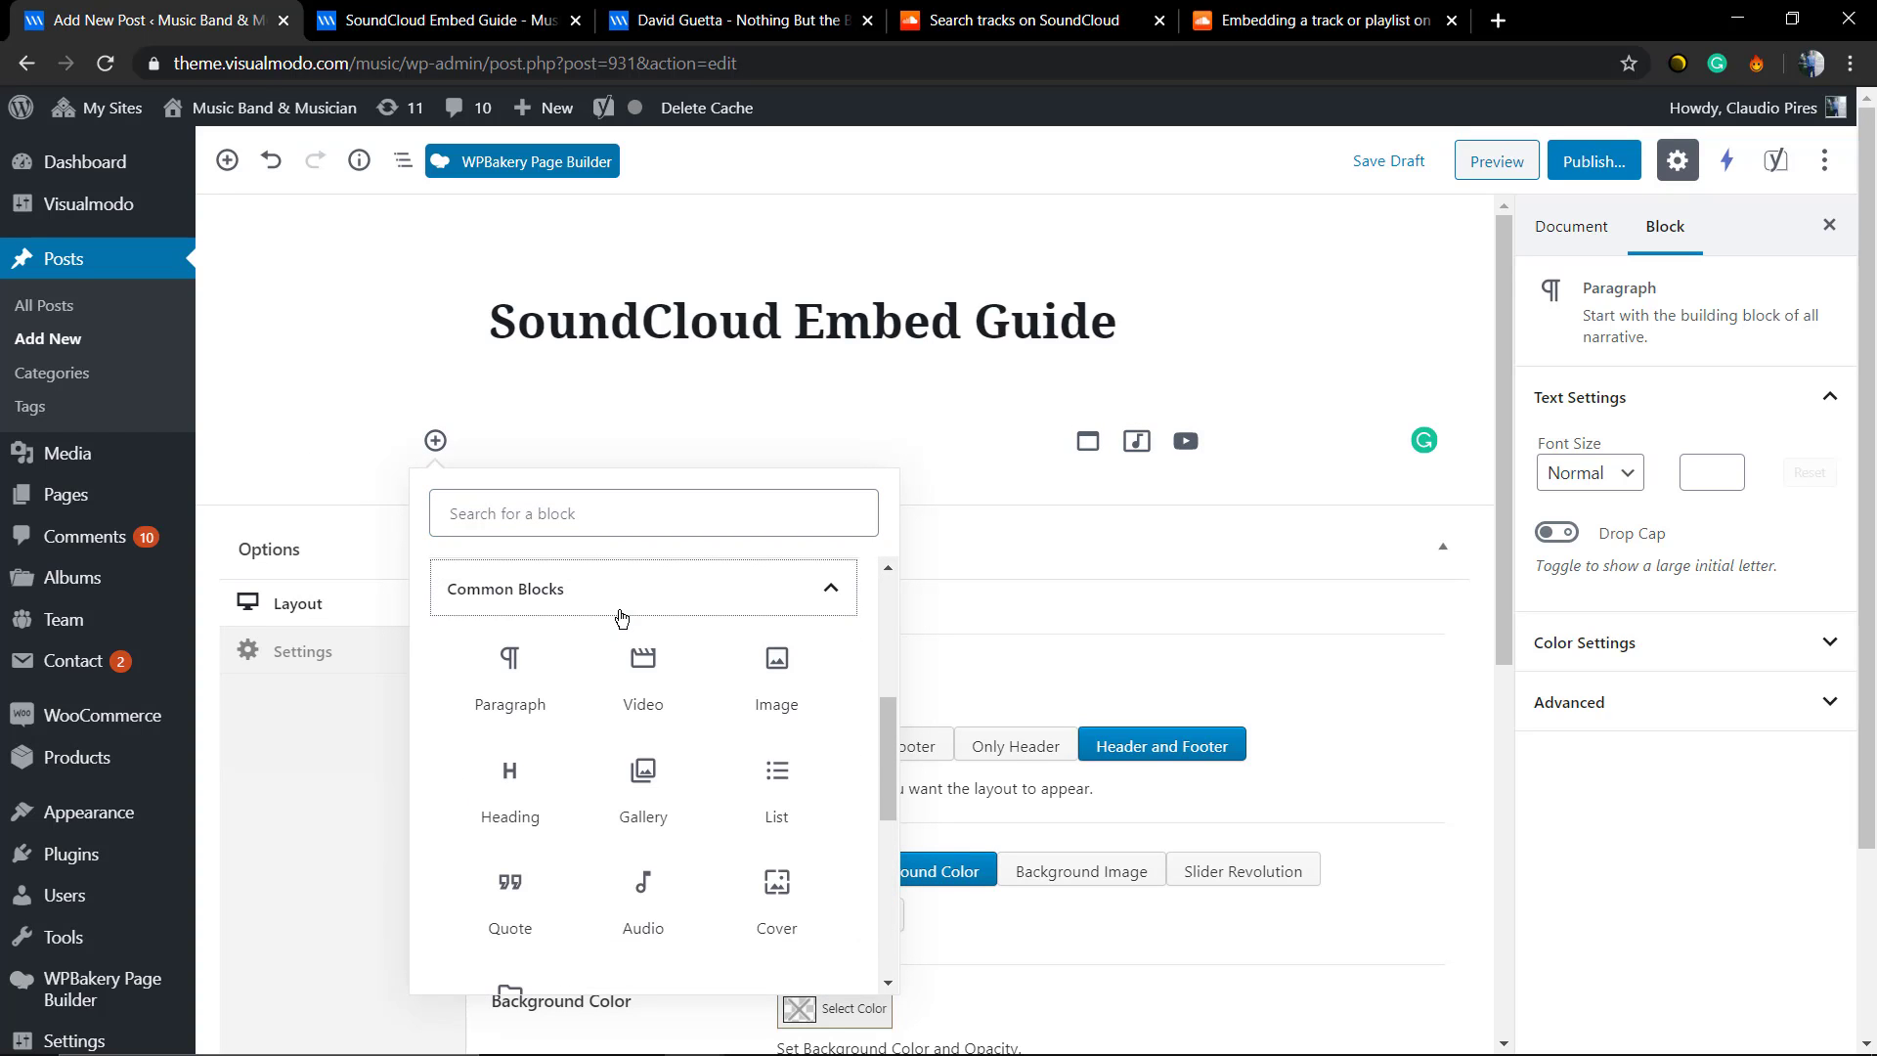
pyautogui.click(525, 665)
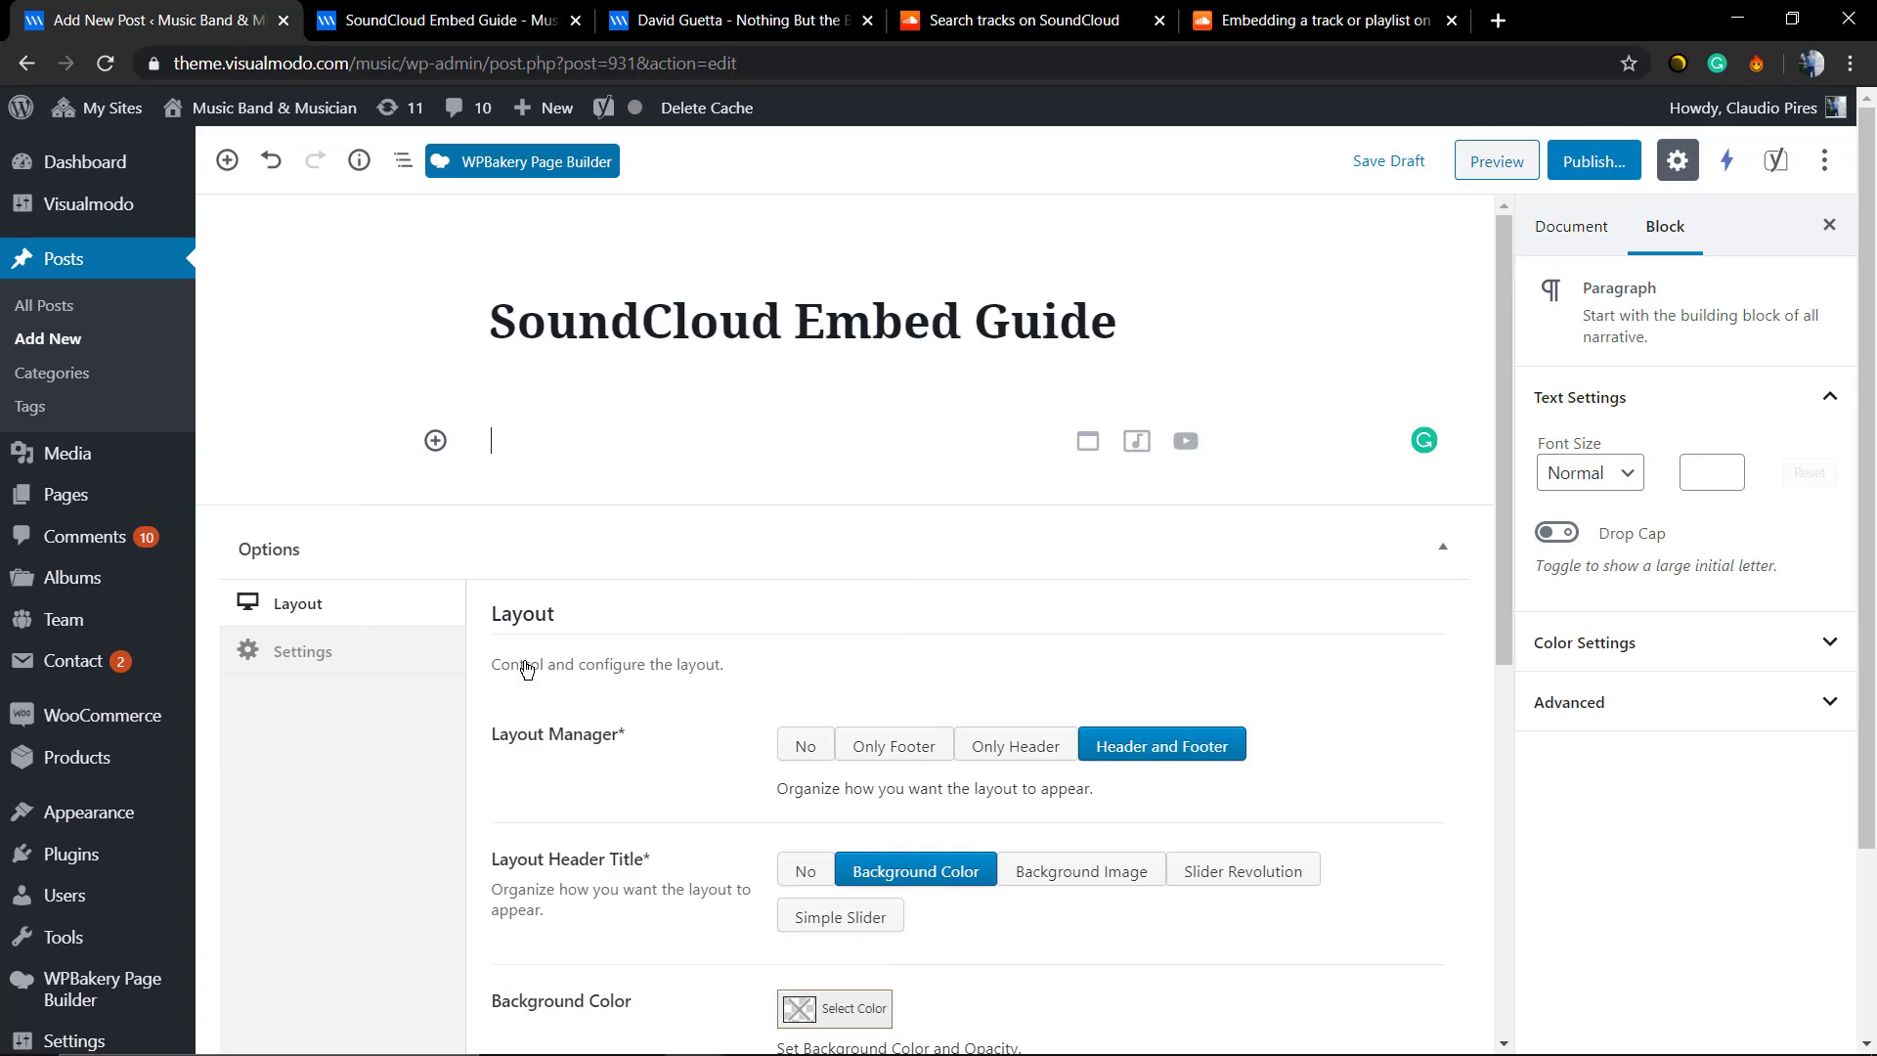
# Type a letter in the paragraph and try pasting the embed code into it
pyautogui.click(596, 441)
pyautogui.write('d')
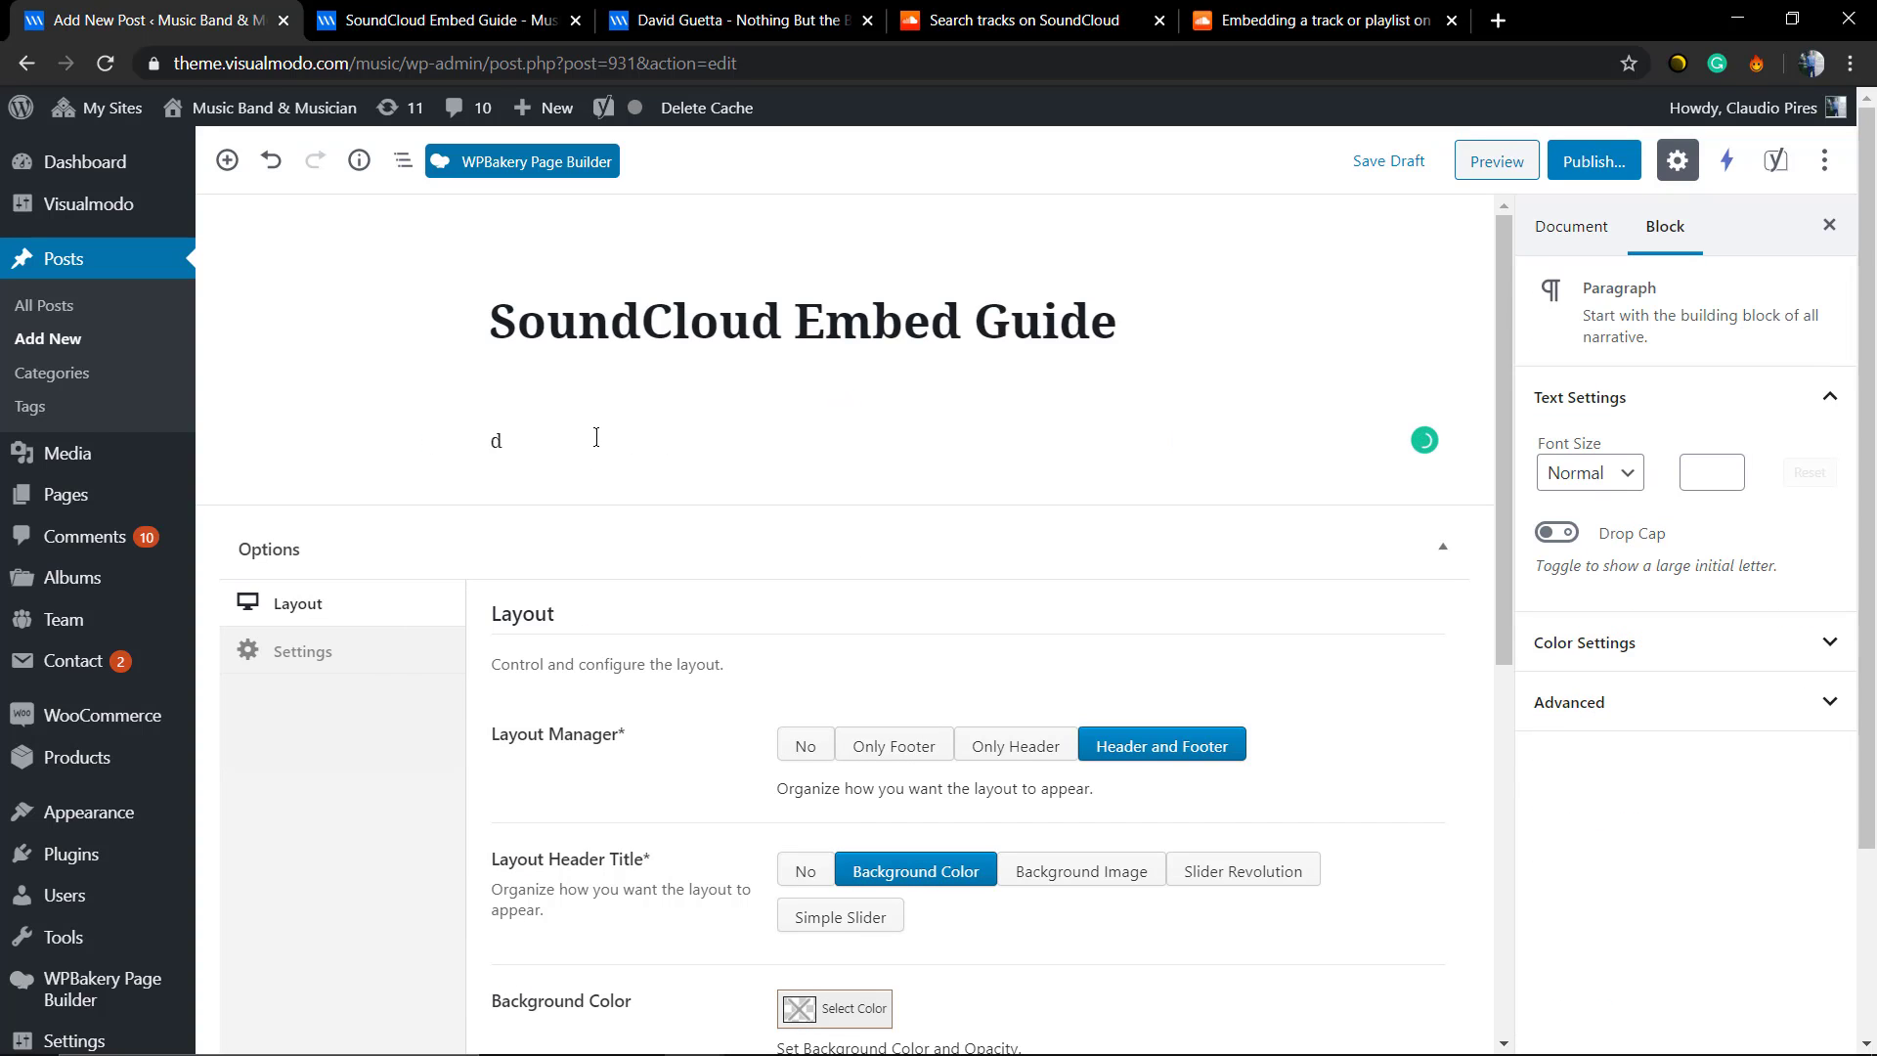
pyautogui.rightClick(597, 437)
pyautogui.click(631, 611)
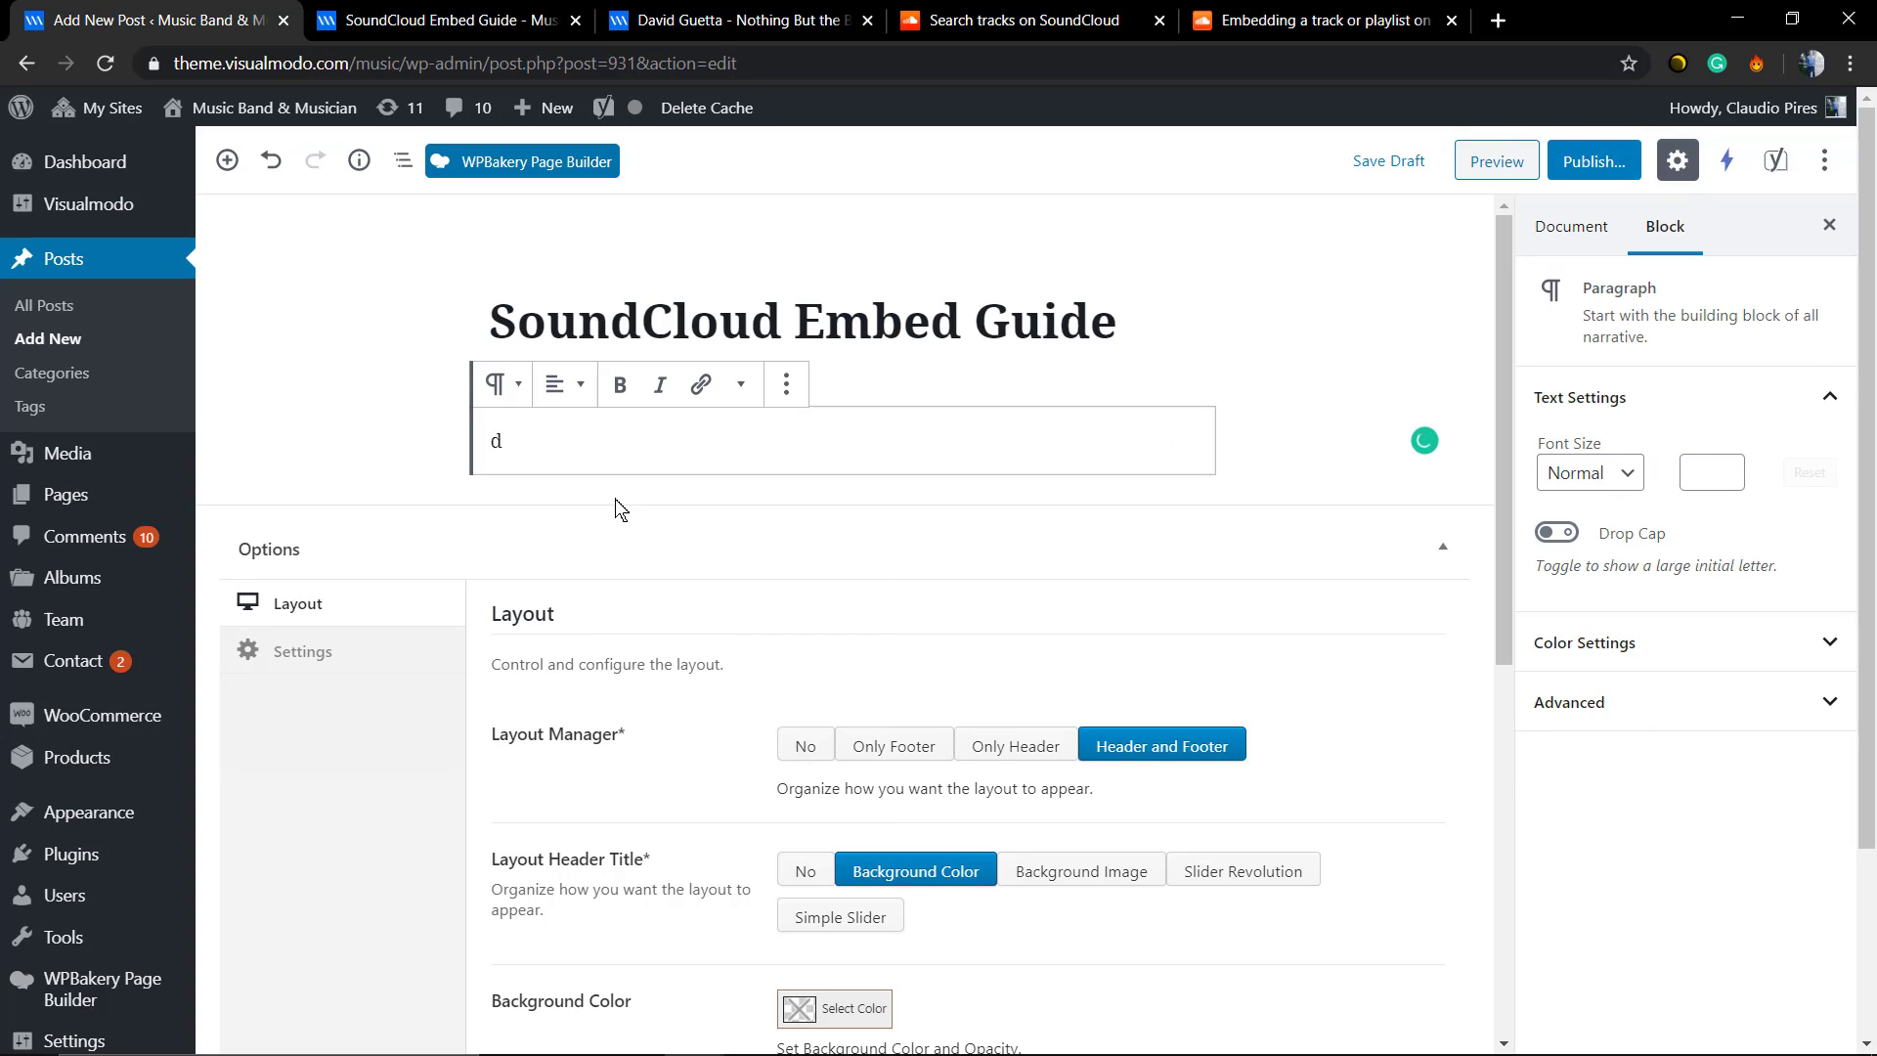
# Edit the paragraph as HTML and replace its contents with the SoundCloud iframe code
pyautogui.click(788, 384)
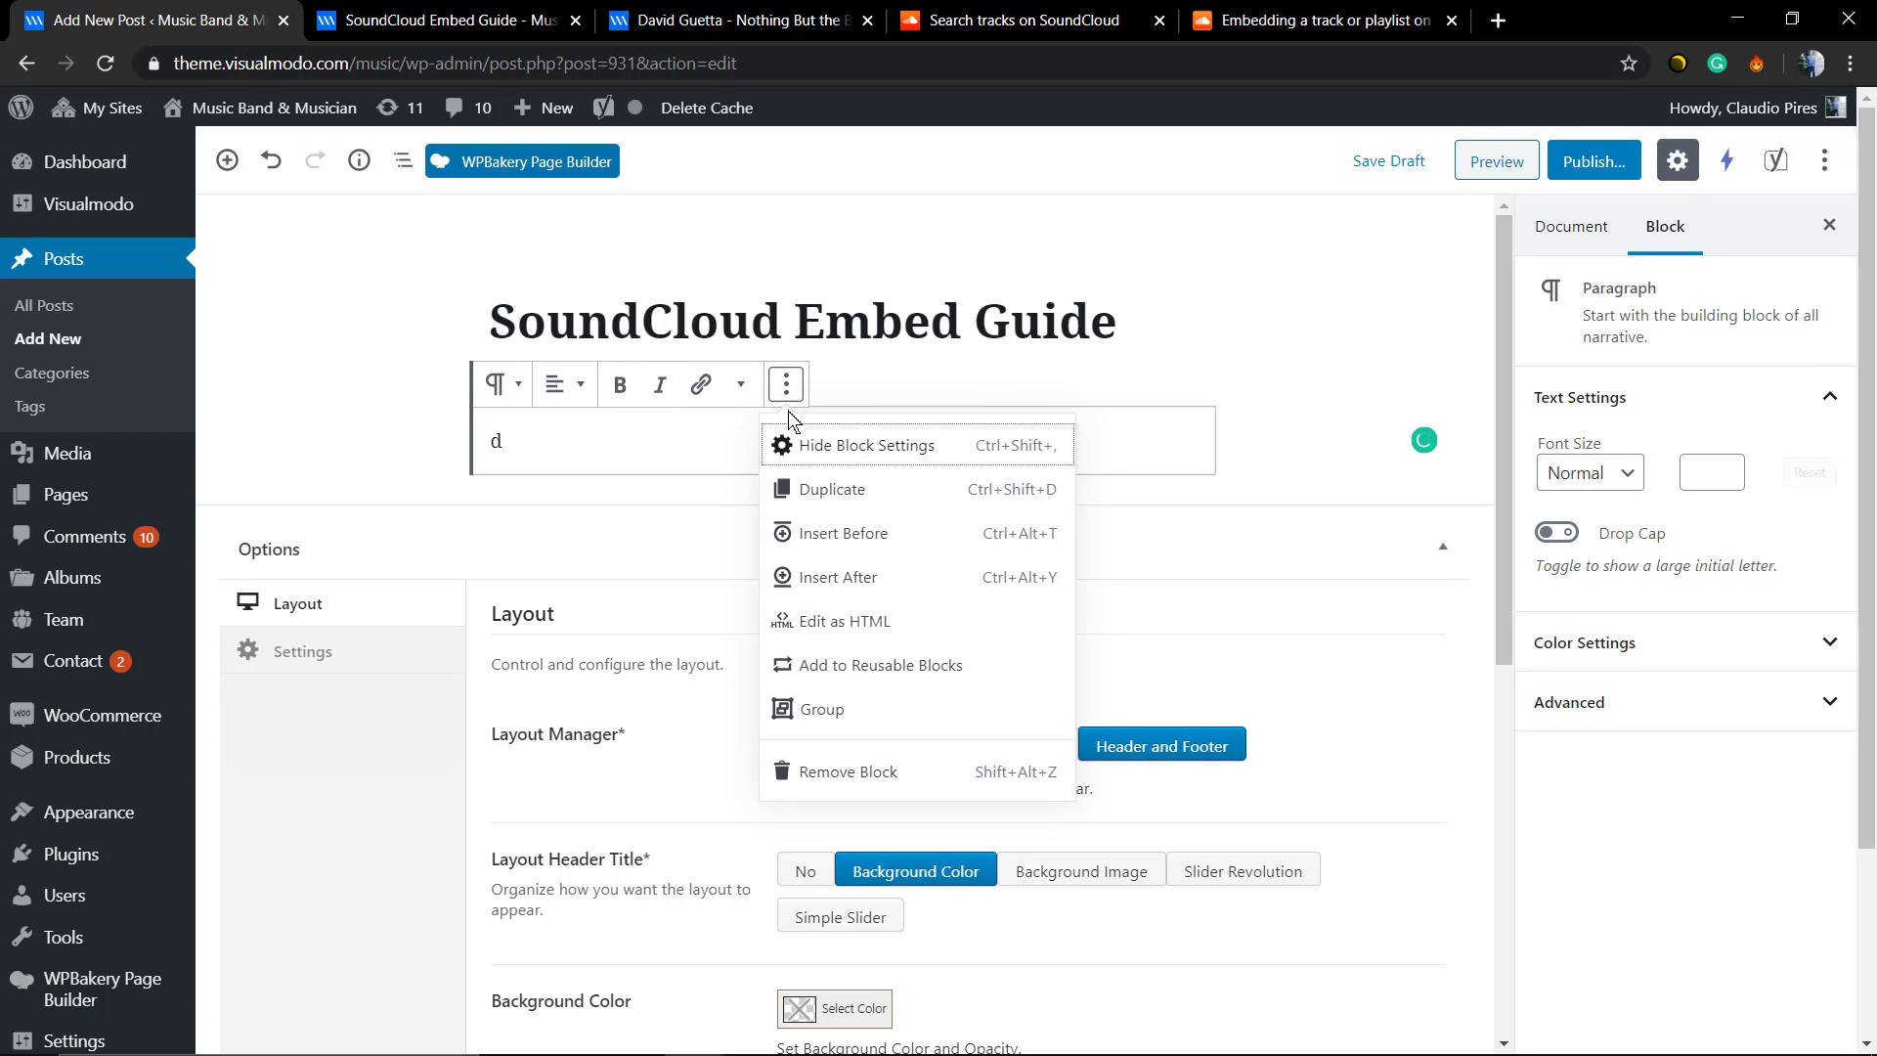
pyautogui.click(846, 620)
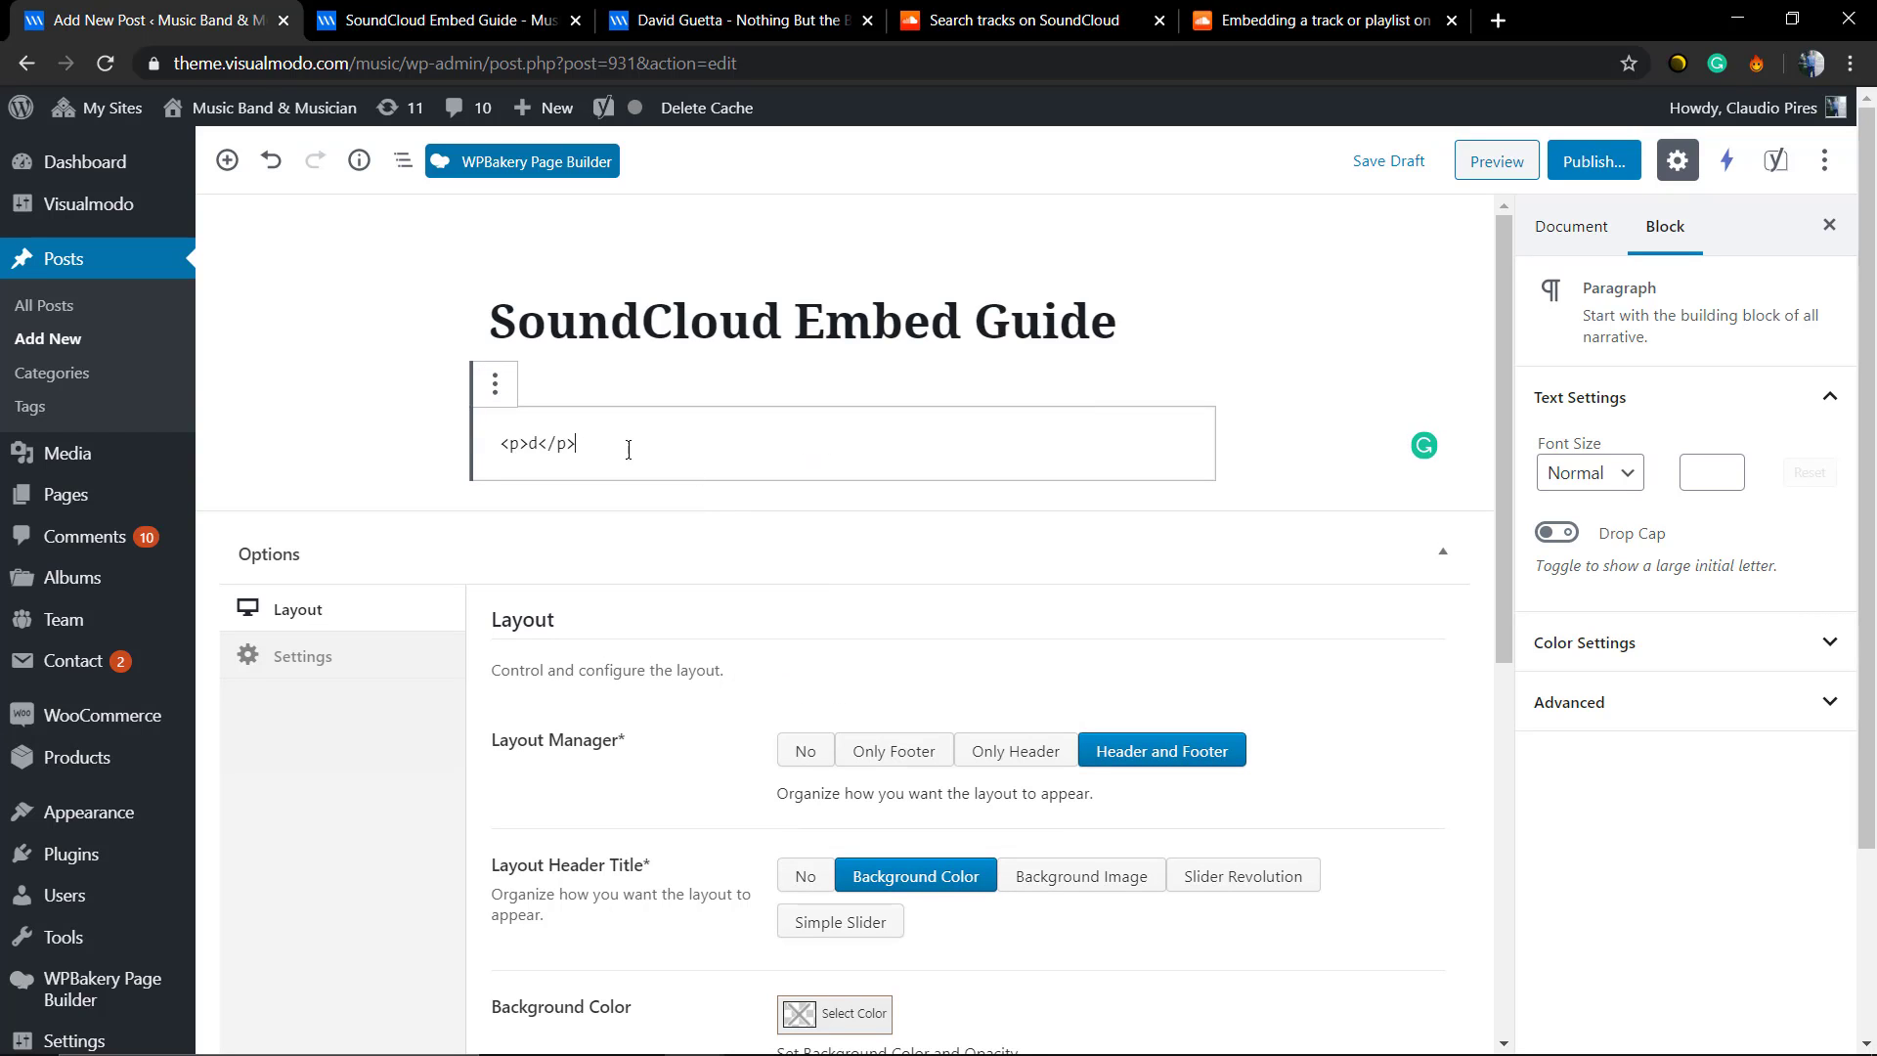
pyautogui.hotkey('ctrl', 'a')
pyautogui.write('<iframe width="100%" height="166" scrolling="no" frameborder="no" allow="autoplay" src="https://w.soundcloud.com/player/?url=https%3A//api.soundcloud.com/tracks/172245994&color=%23ff5500&auto_play=false&hide_related=false&show_comments=true&show_user=true&show_reposts=false&show_teaser=true"></iframe>')
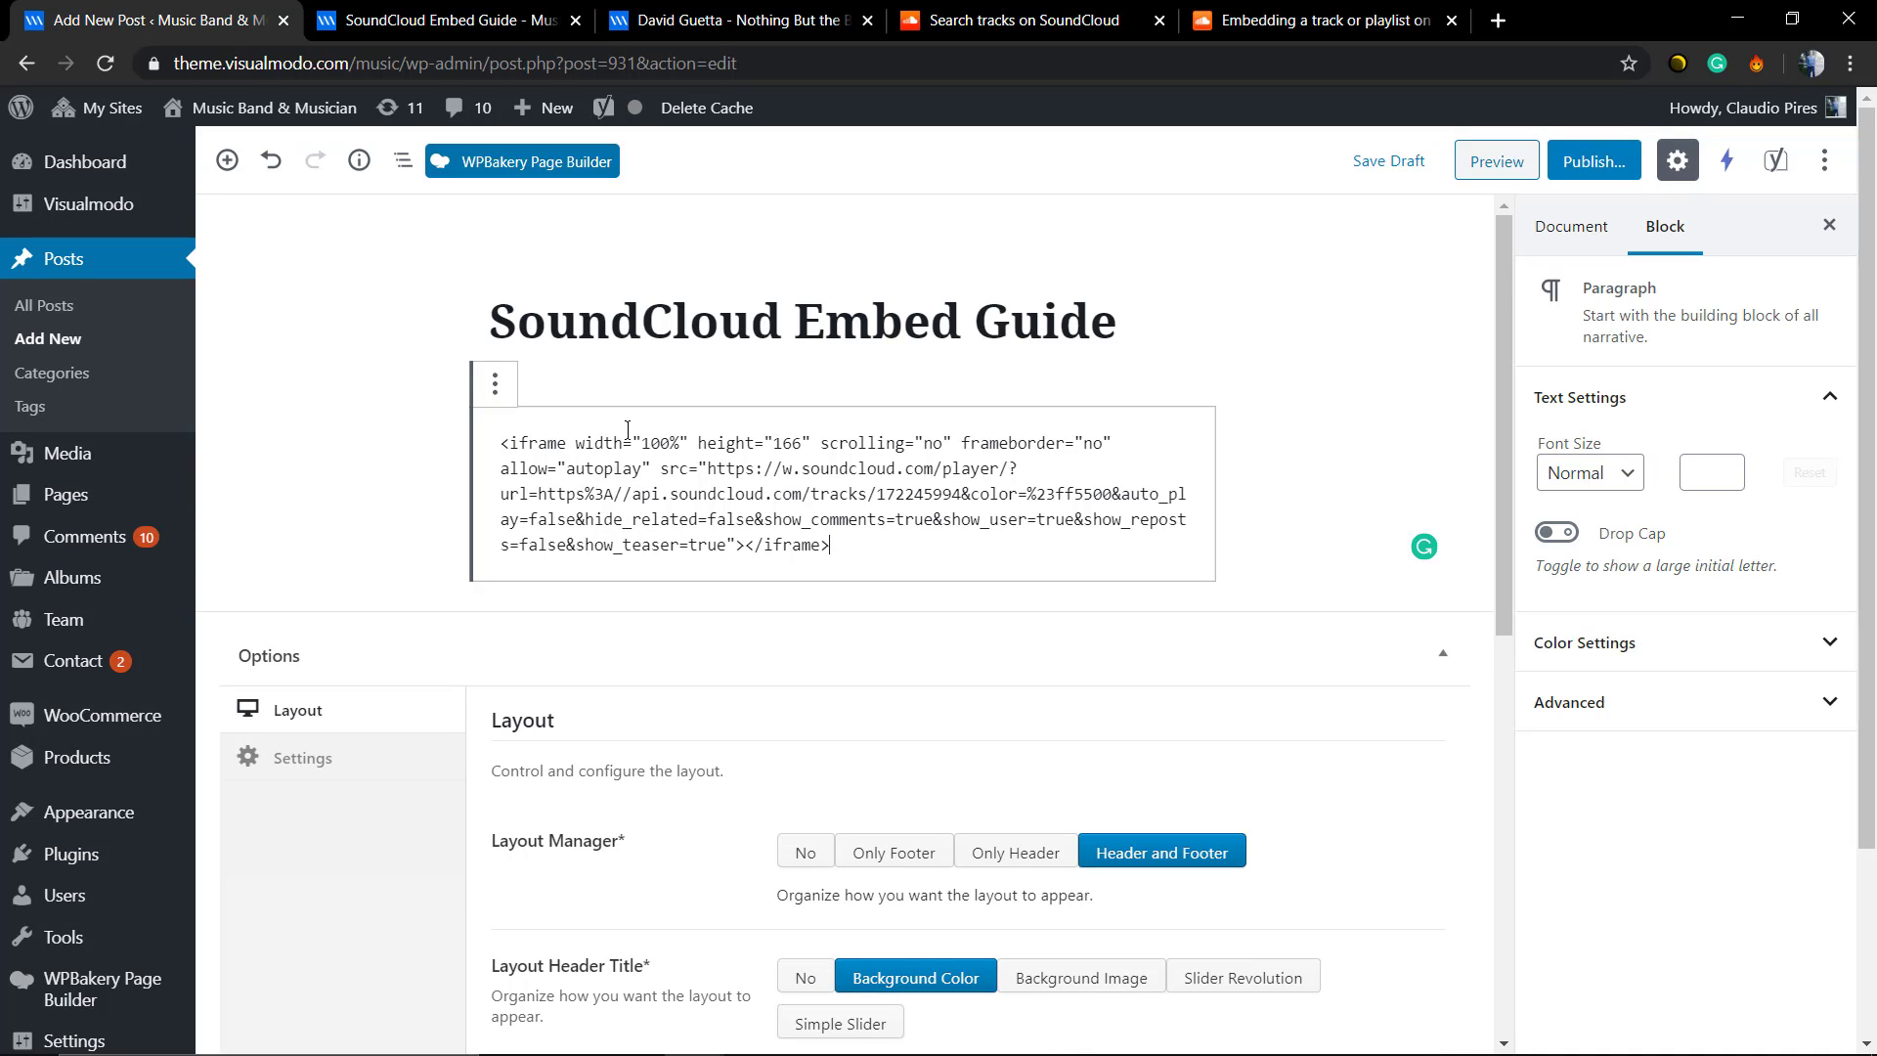
pyautogui.click(496, 384)
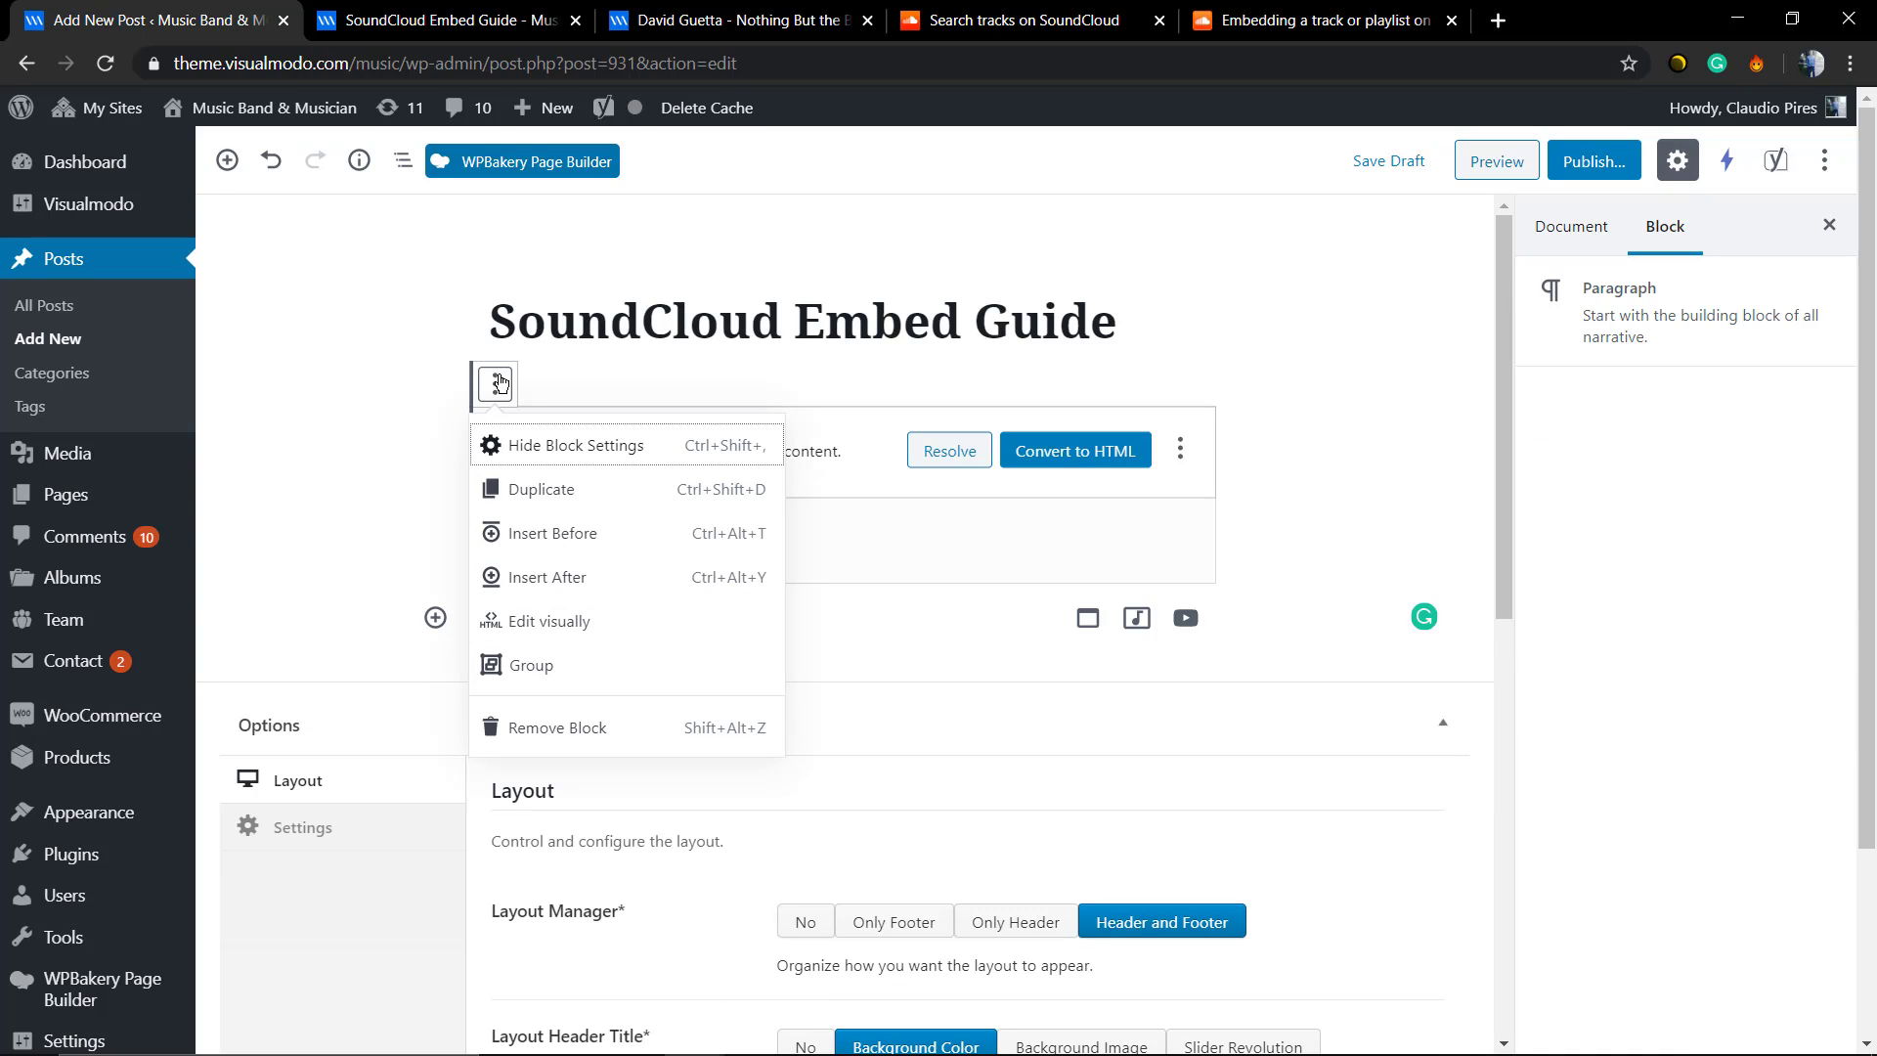
pyautogui.click(900, 531)
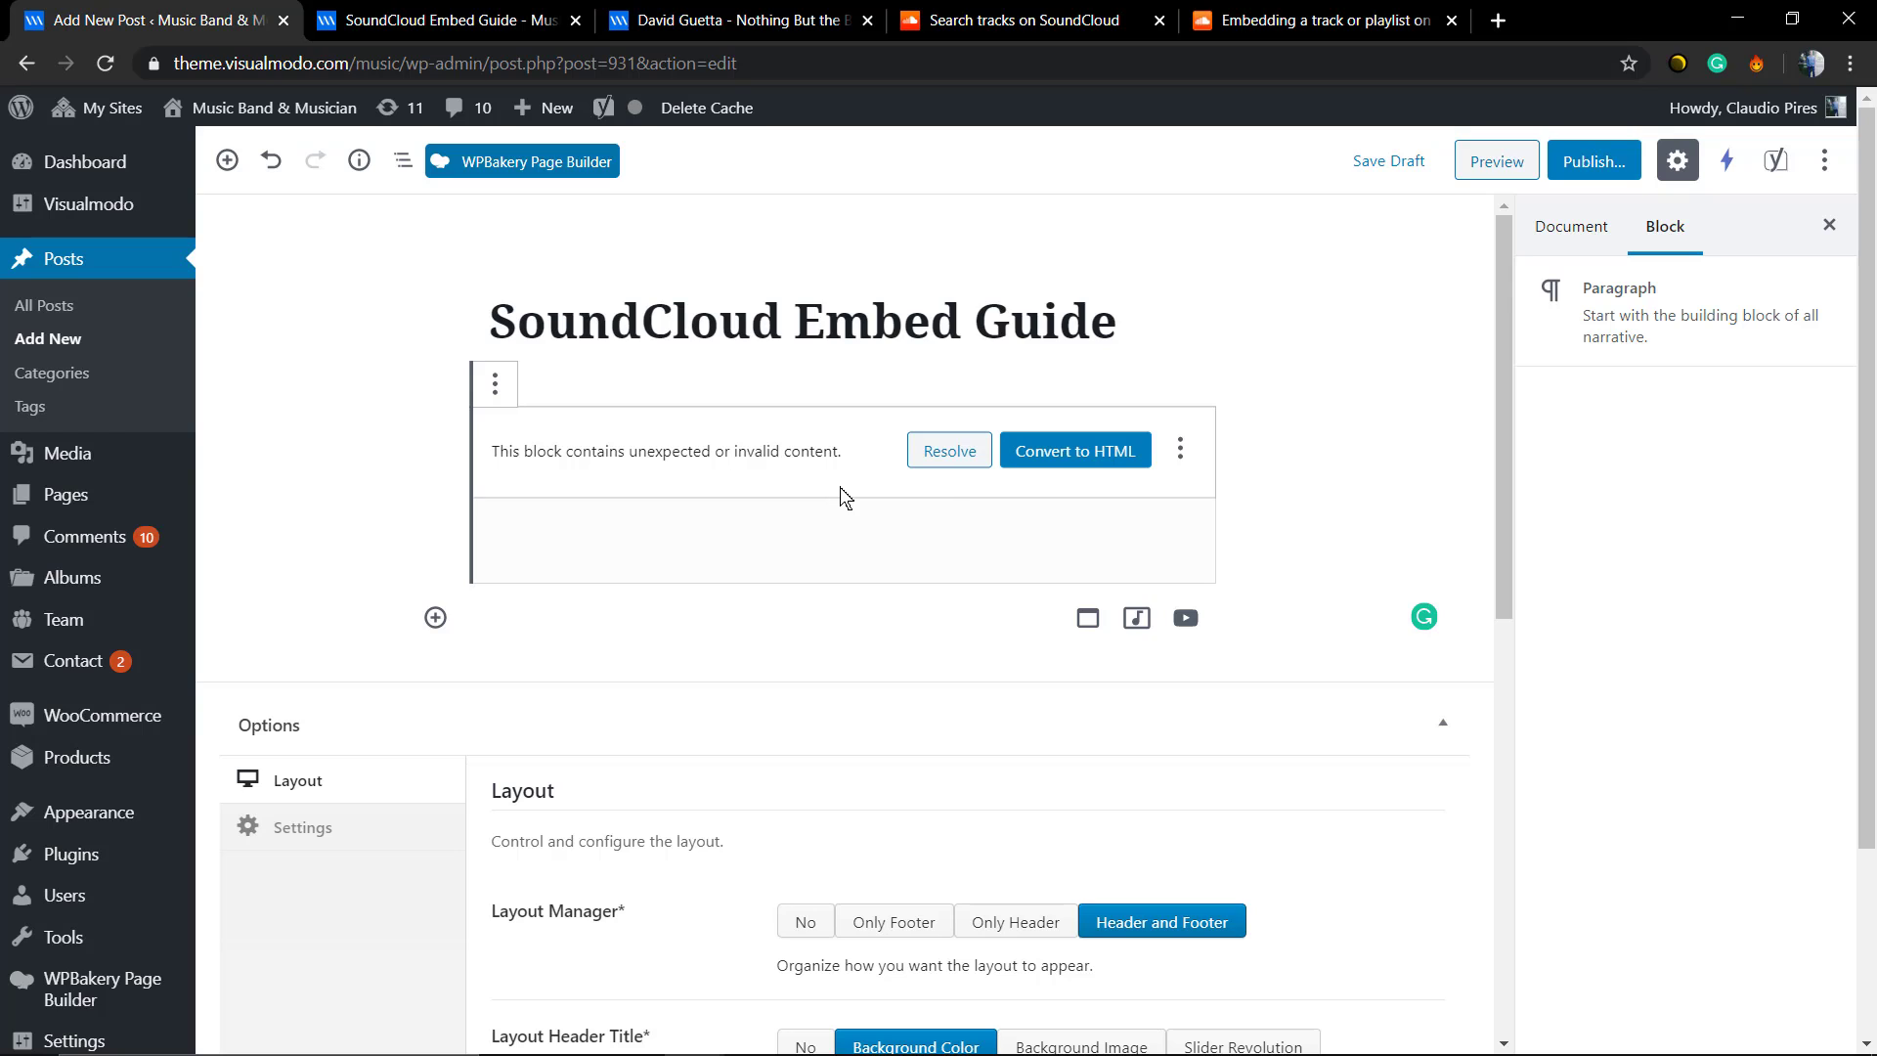
# Convert the invalid block holding the iframe code into a Custom HTML block
pyautogui.click(1180, 450)
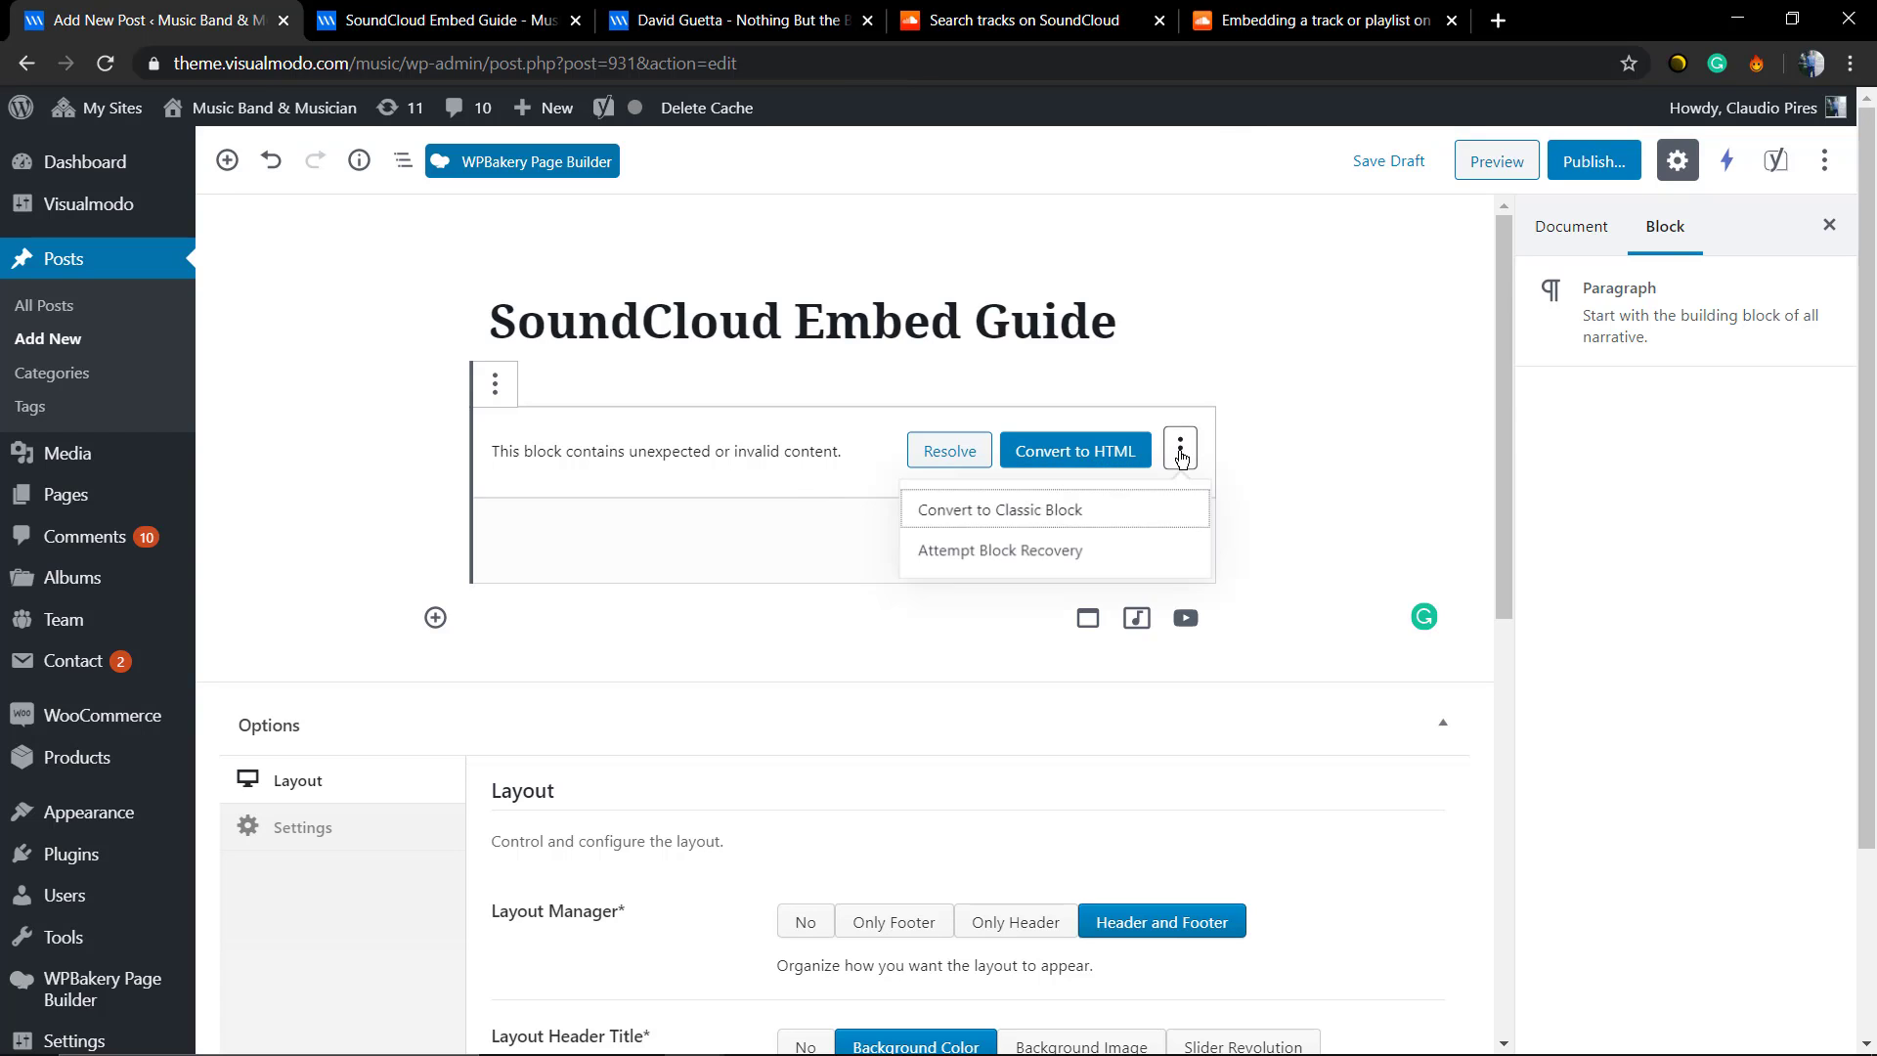
pyautogui.click(1093, 452)
pyautogui.click(367, 611)
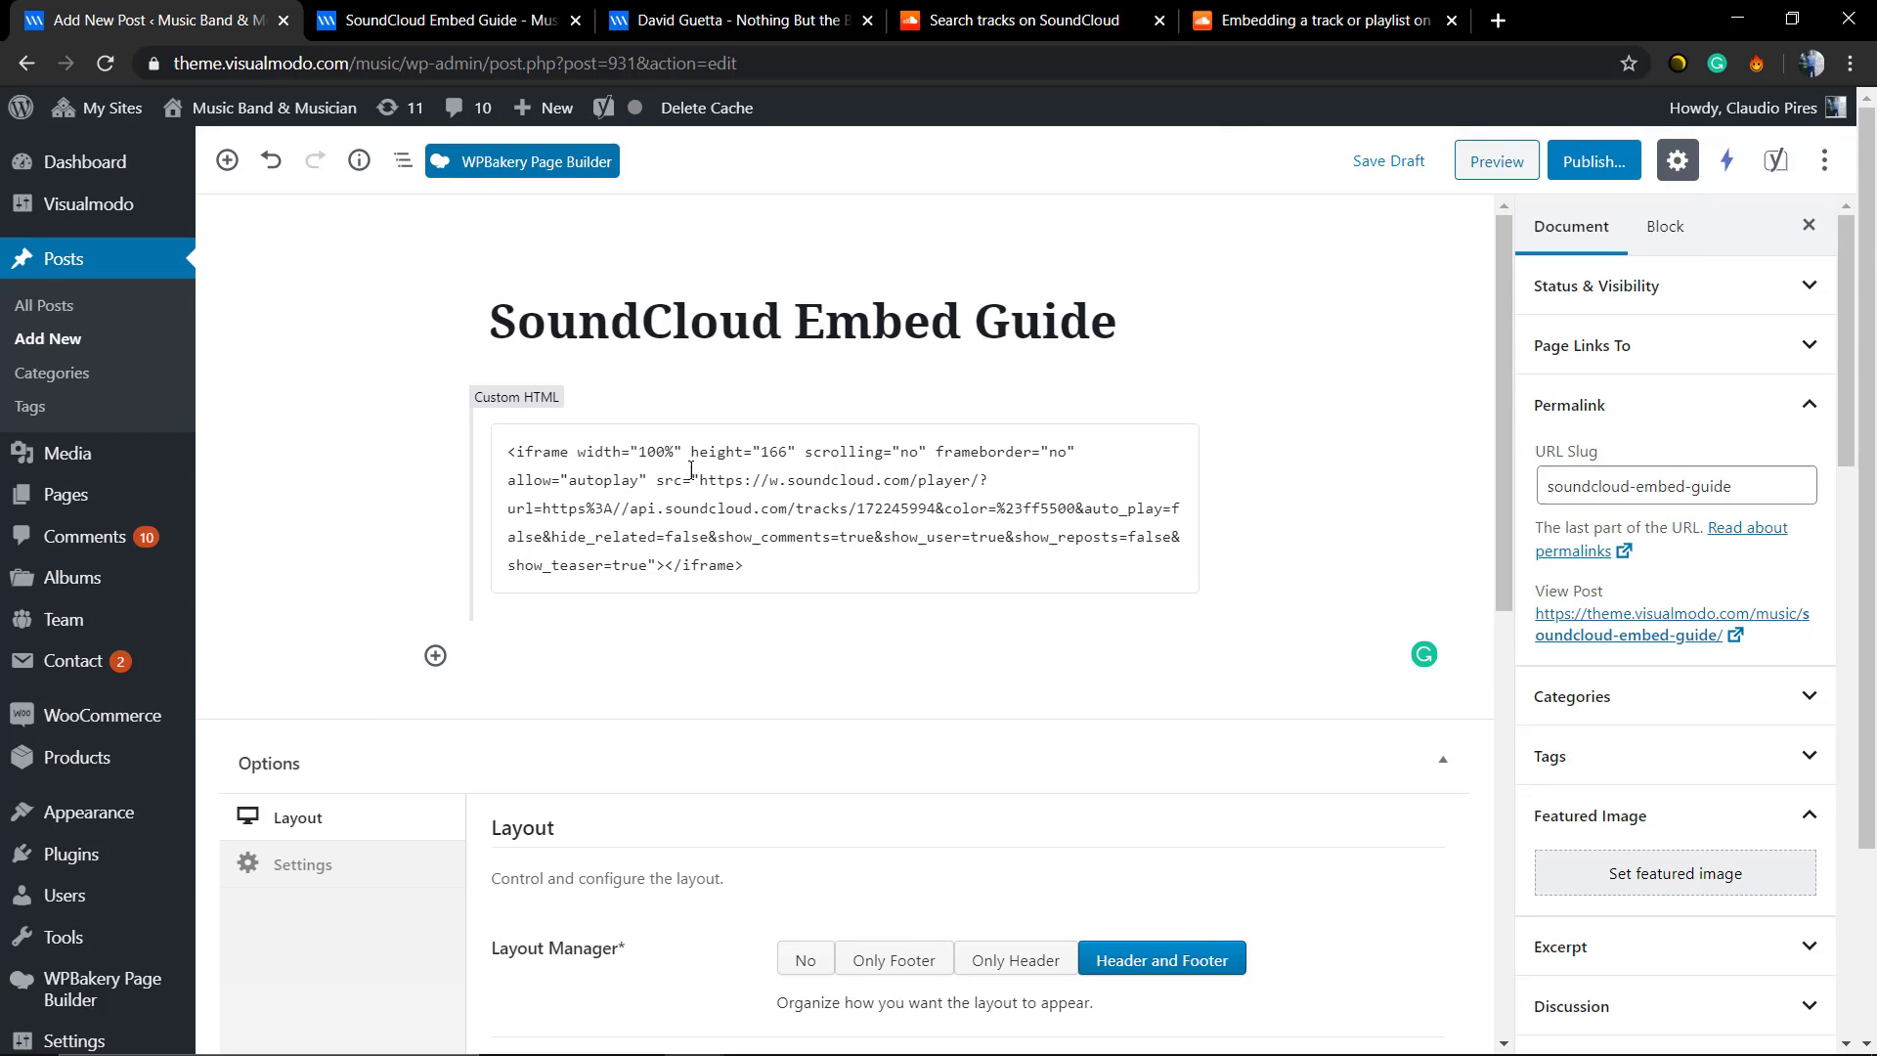
pyautogui.click(668, 504)
# Toggle the block between its iframe code and the rendered Dangerous remix player, then preview the whole post
pyautogui.click(641, 385)
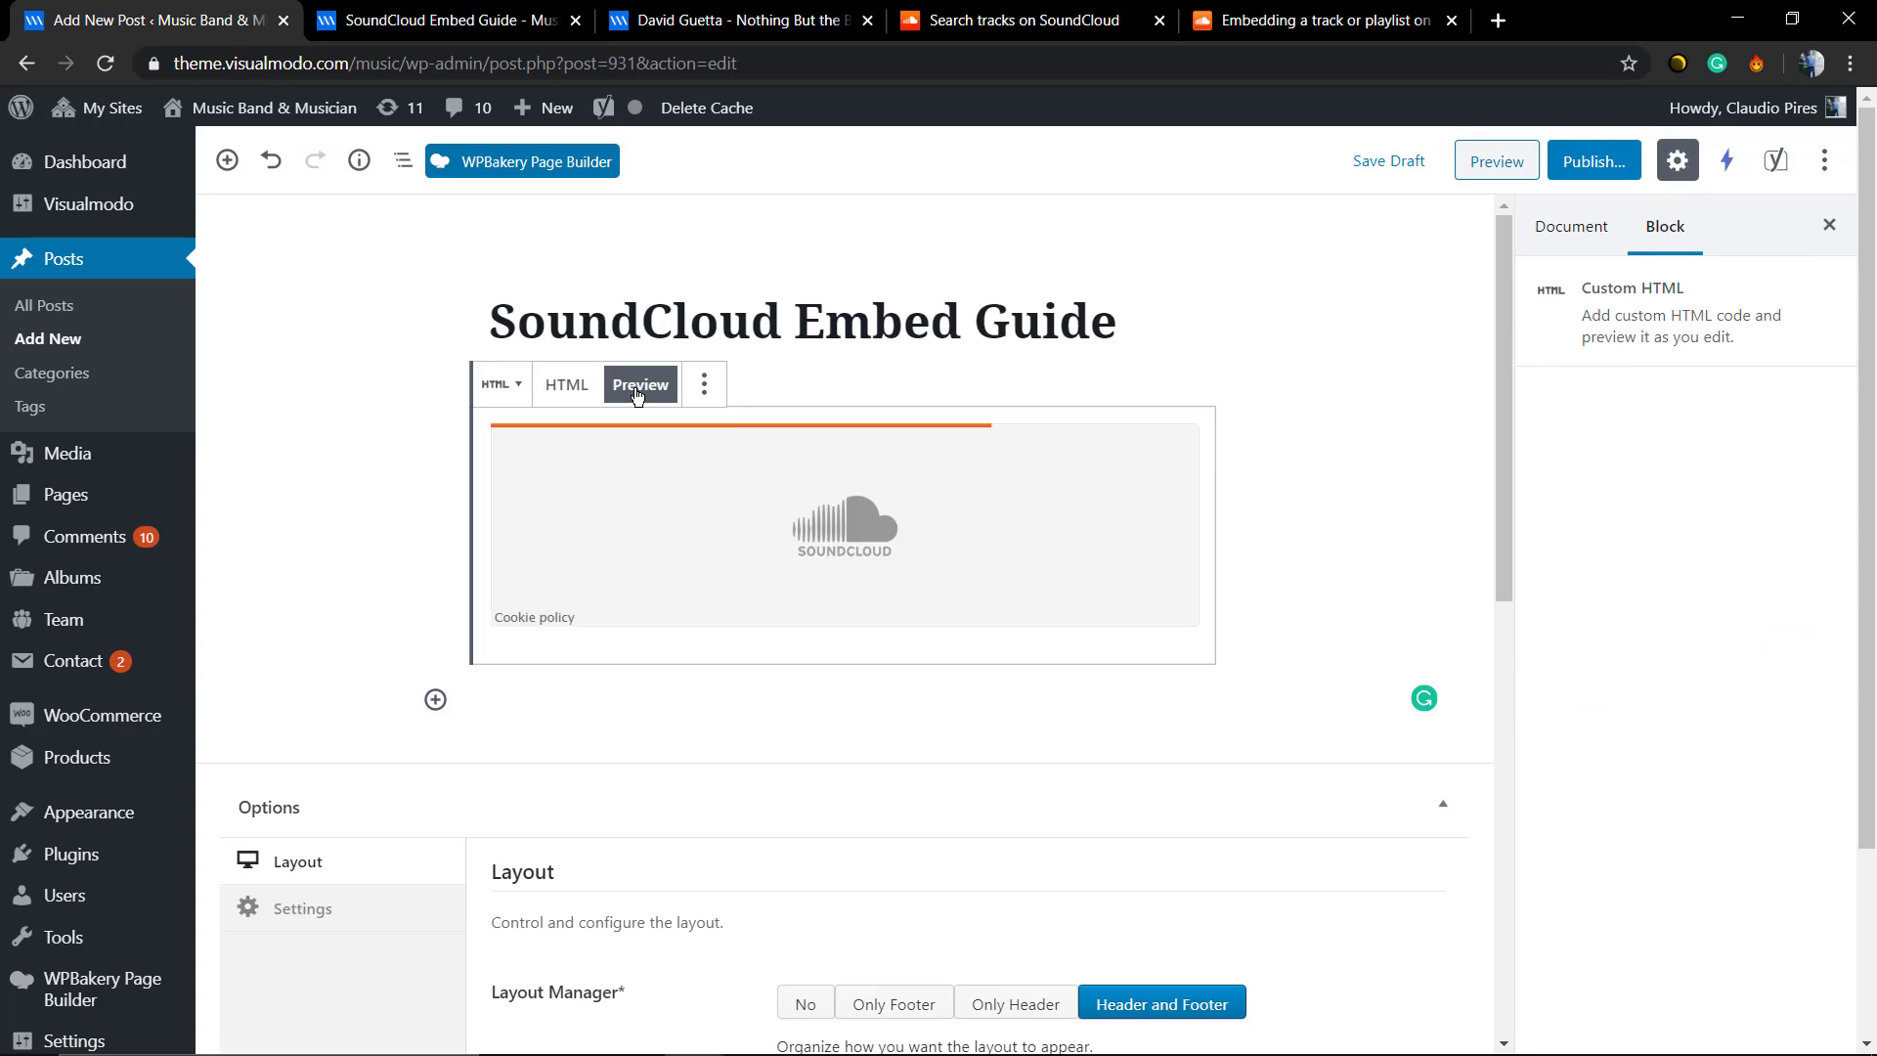
pyautogui.click(565, 384)
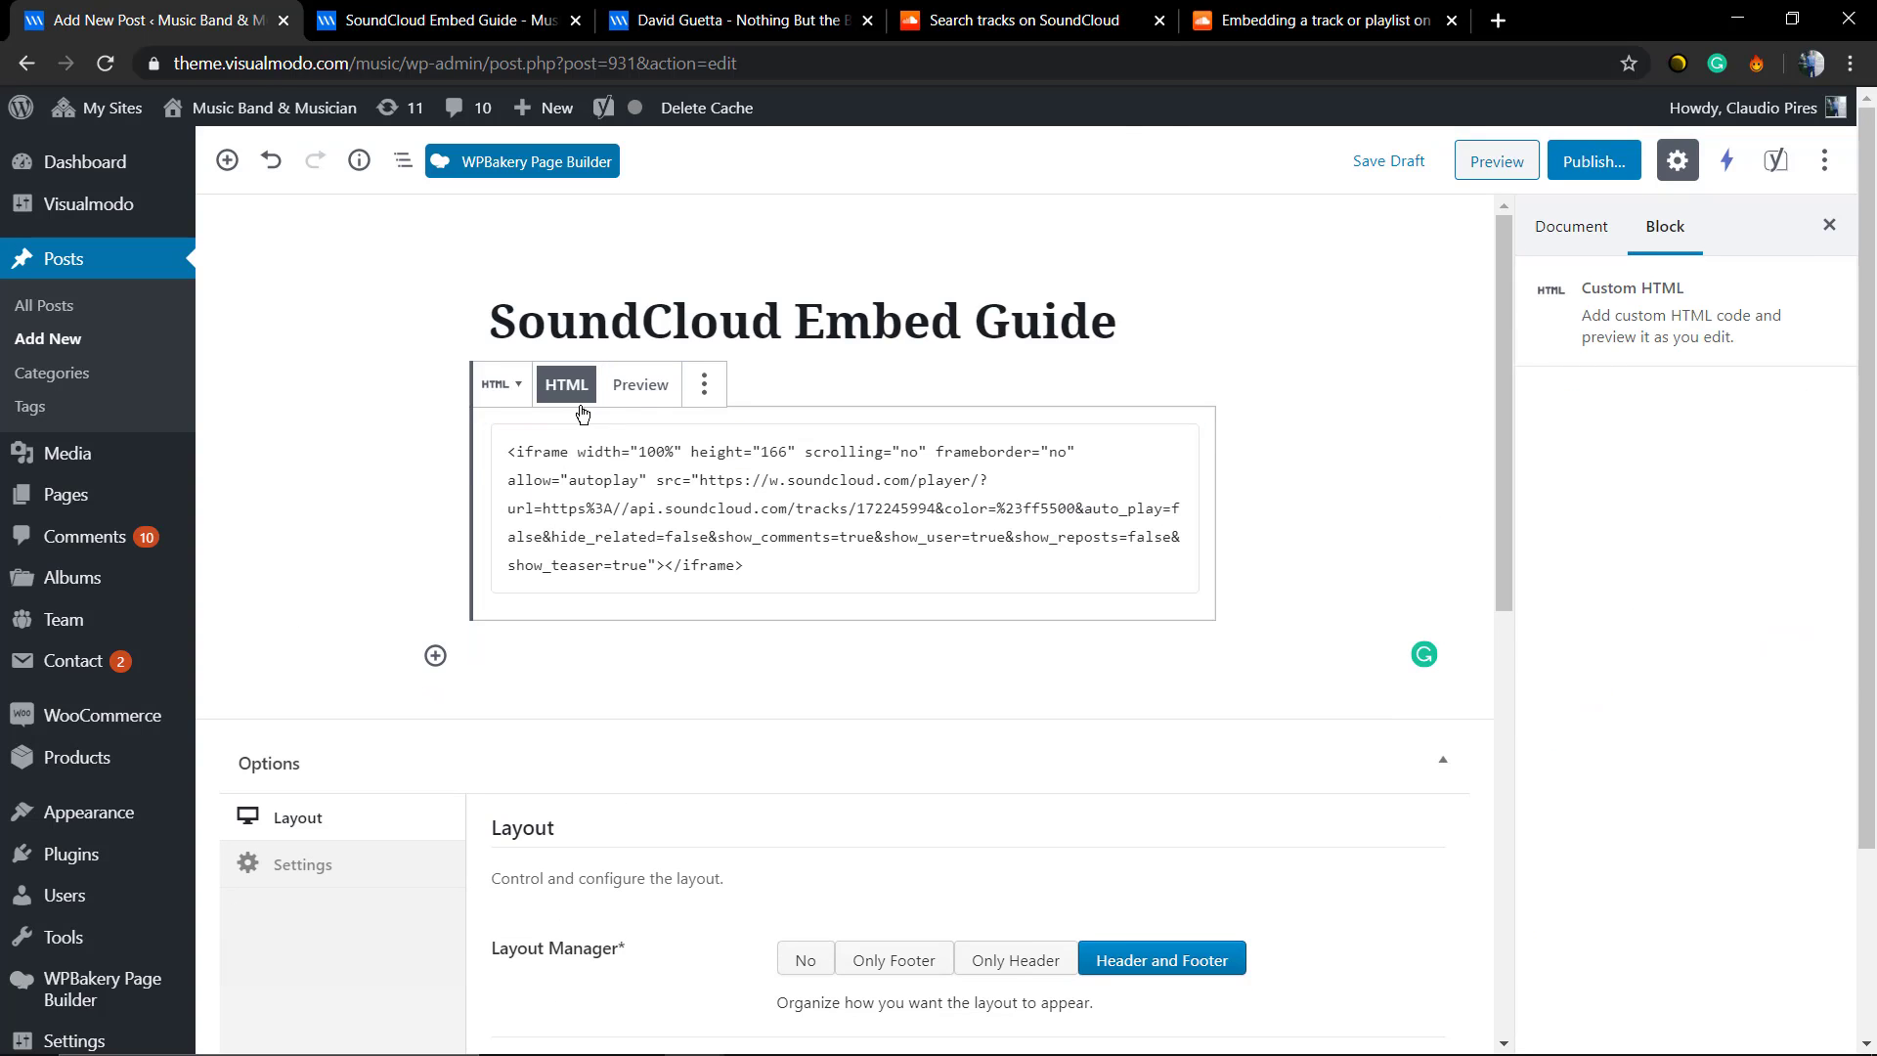
pyautogui.click(640, 391)
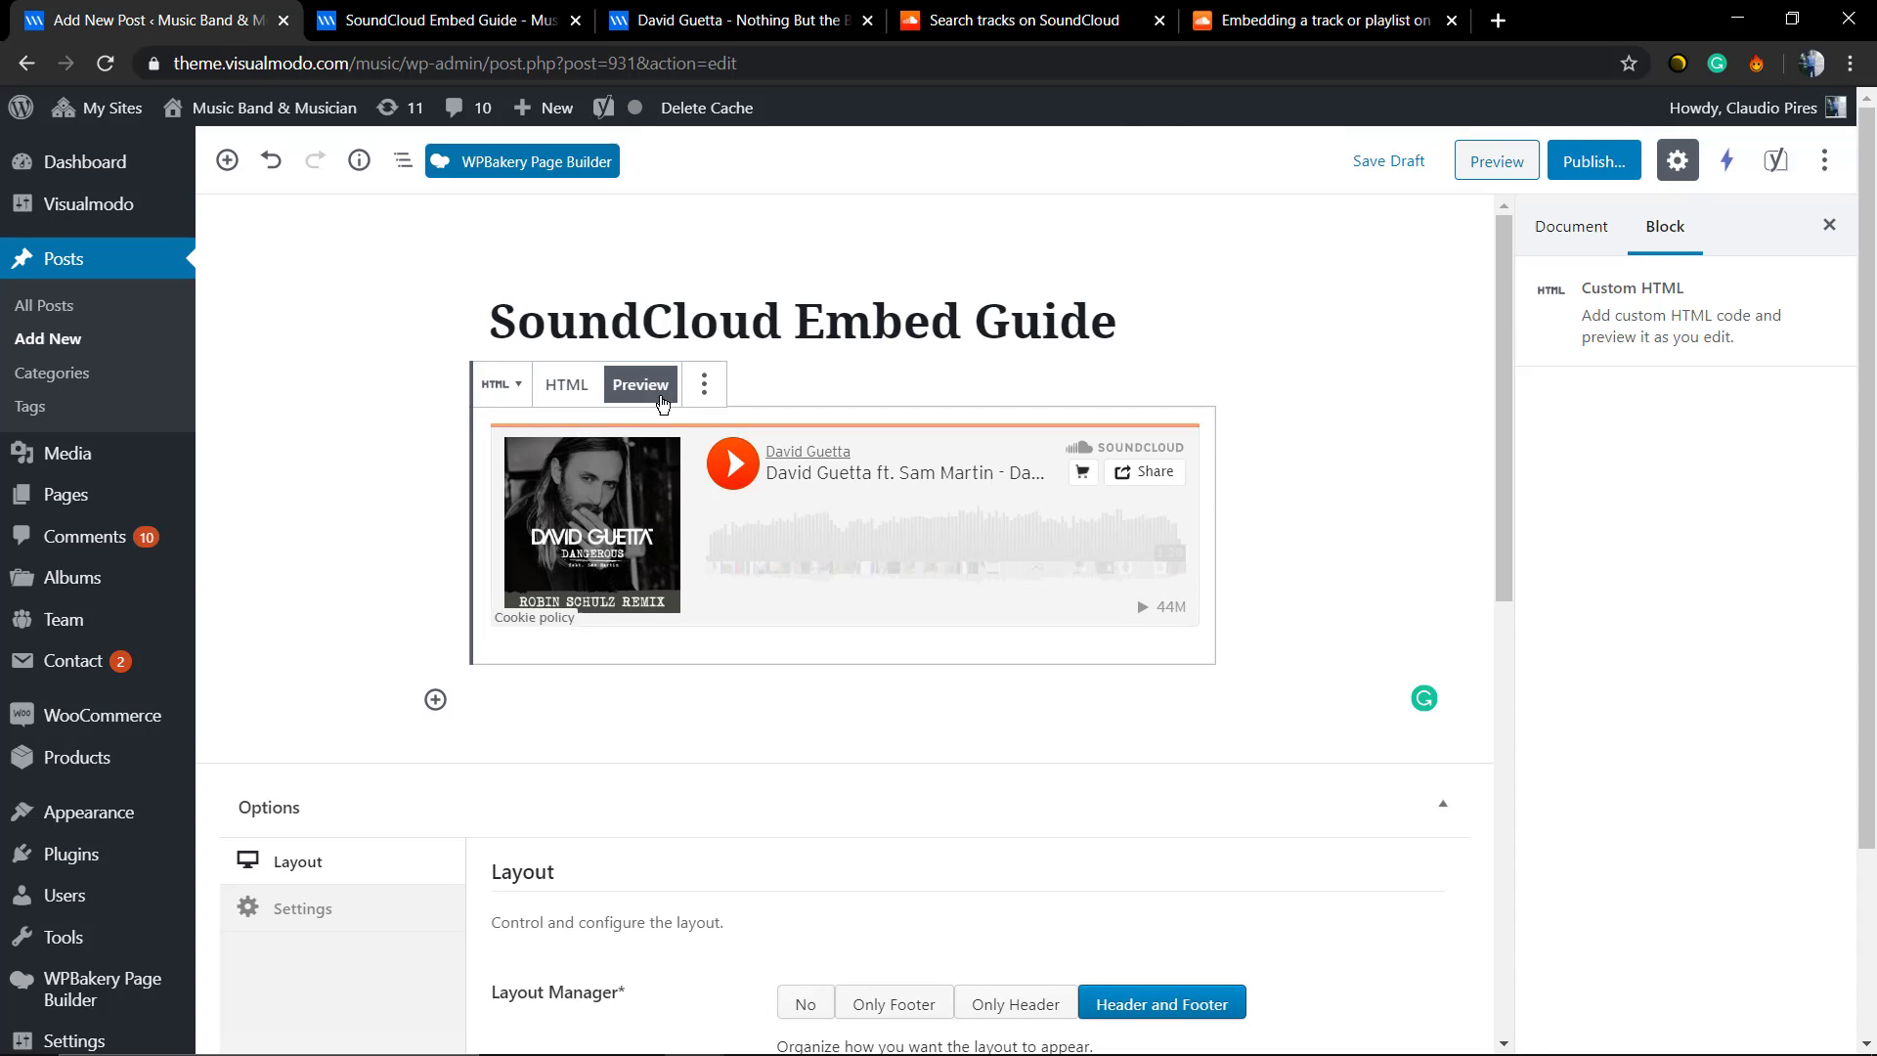
pyautogui.click(1497, 162)
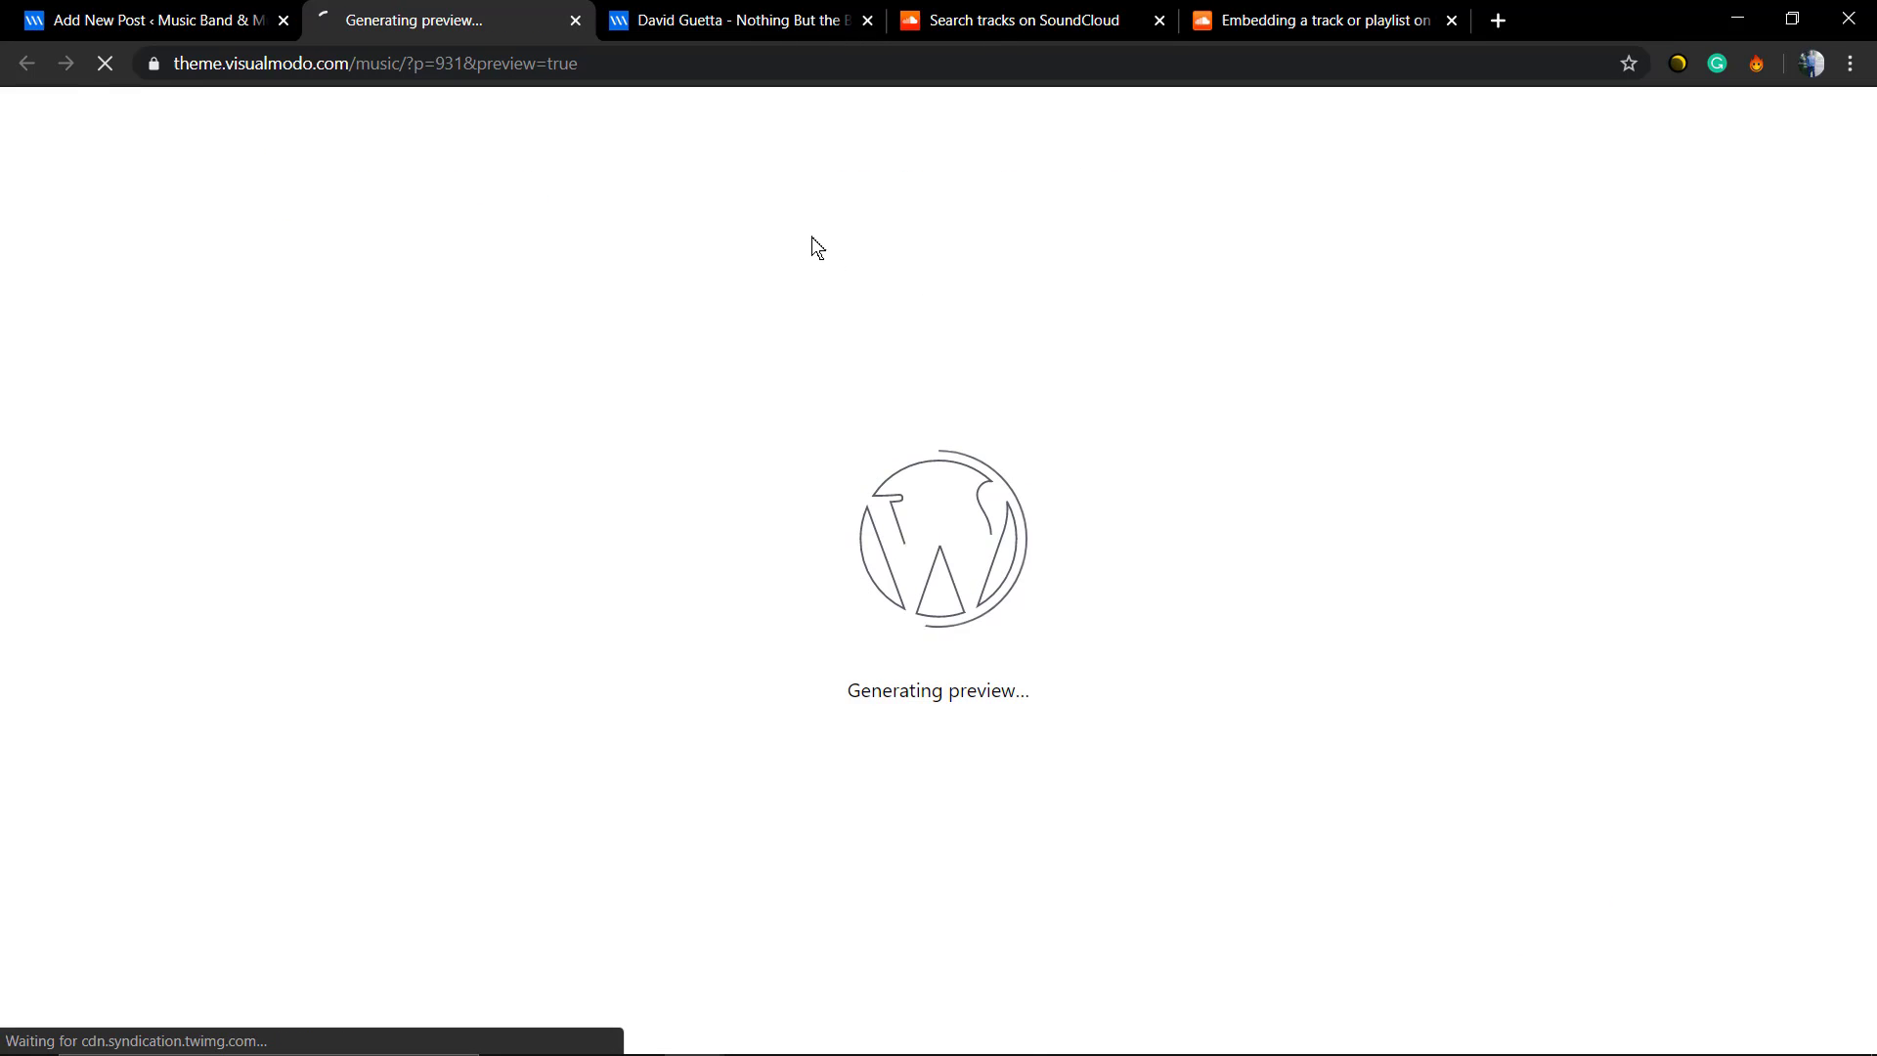
pyautogui.scroll(-3, 656, 443)
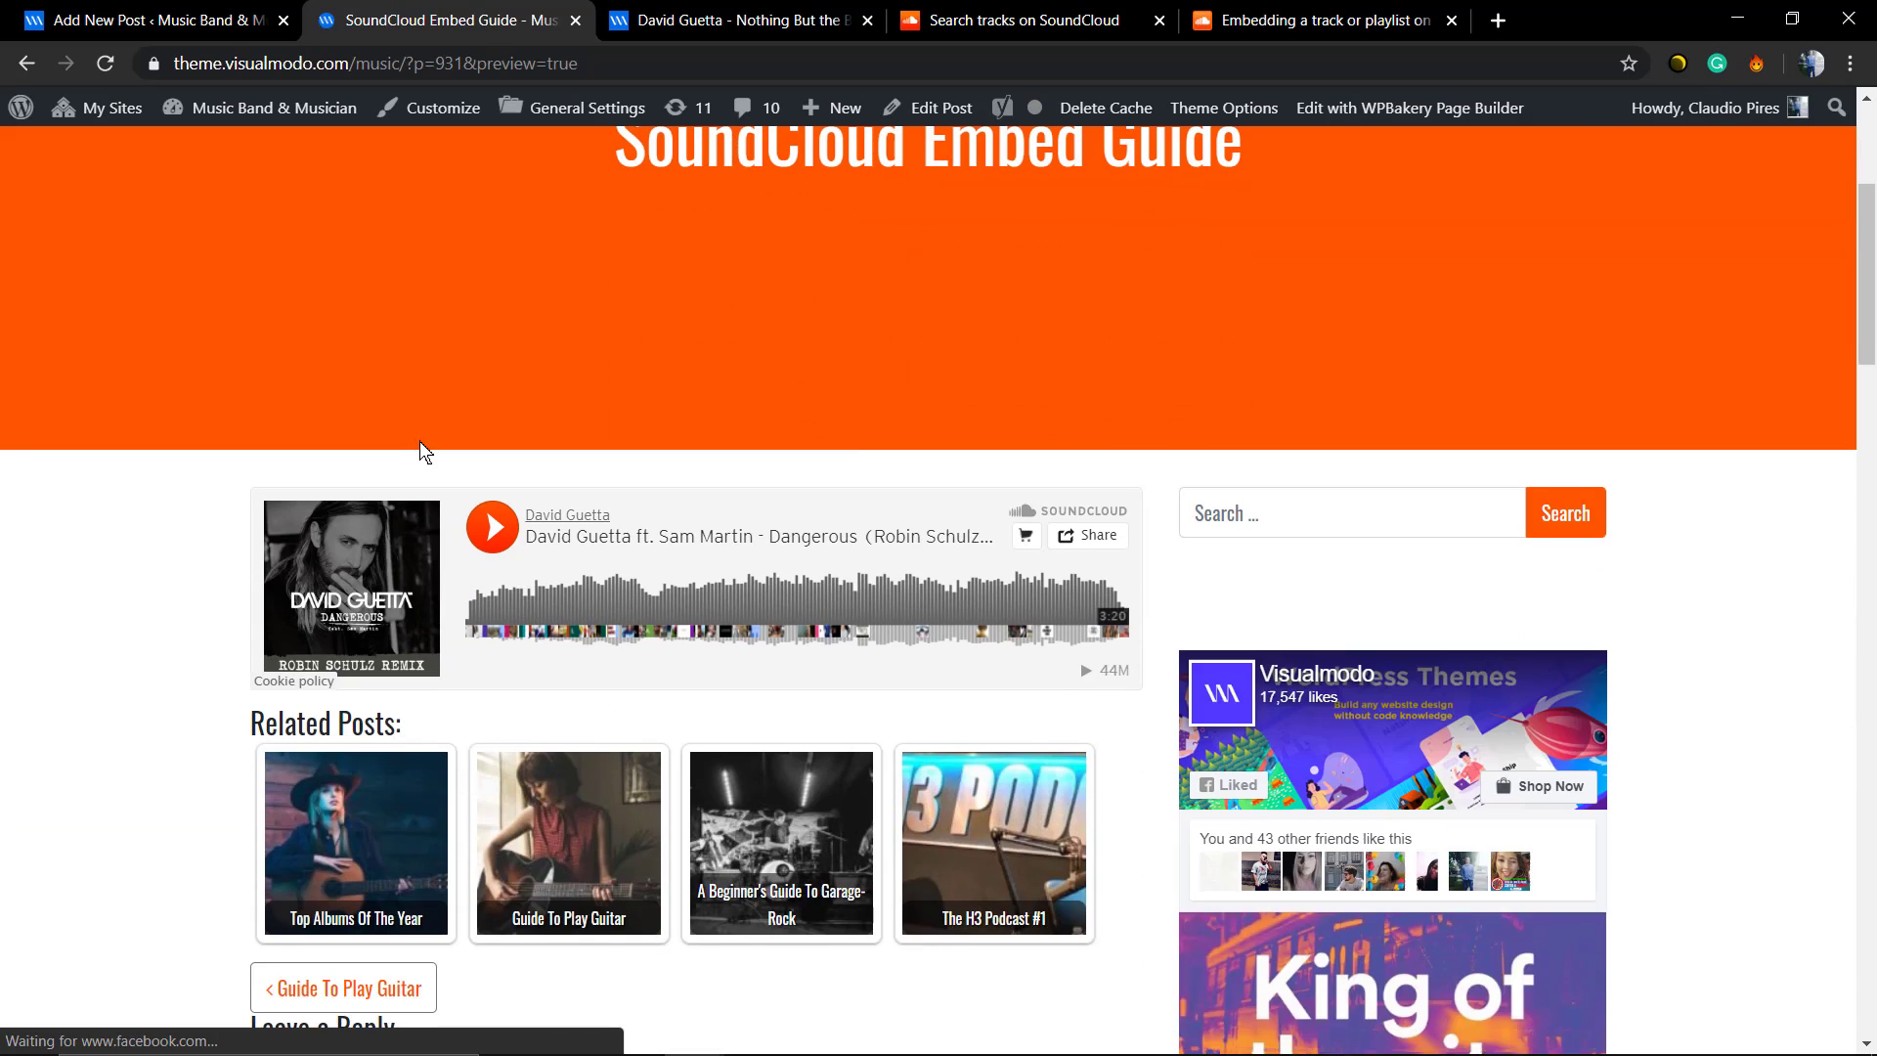
pyautogui.scroll(-3, 424, 449)
pyautogui.scroll(-1, 248, 528)
pyautogui.scroll(3, 30, 645)
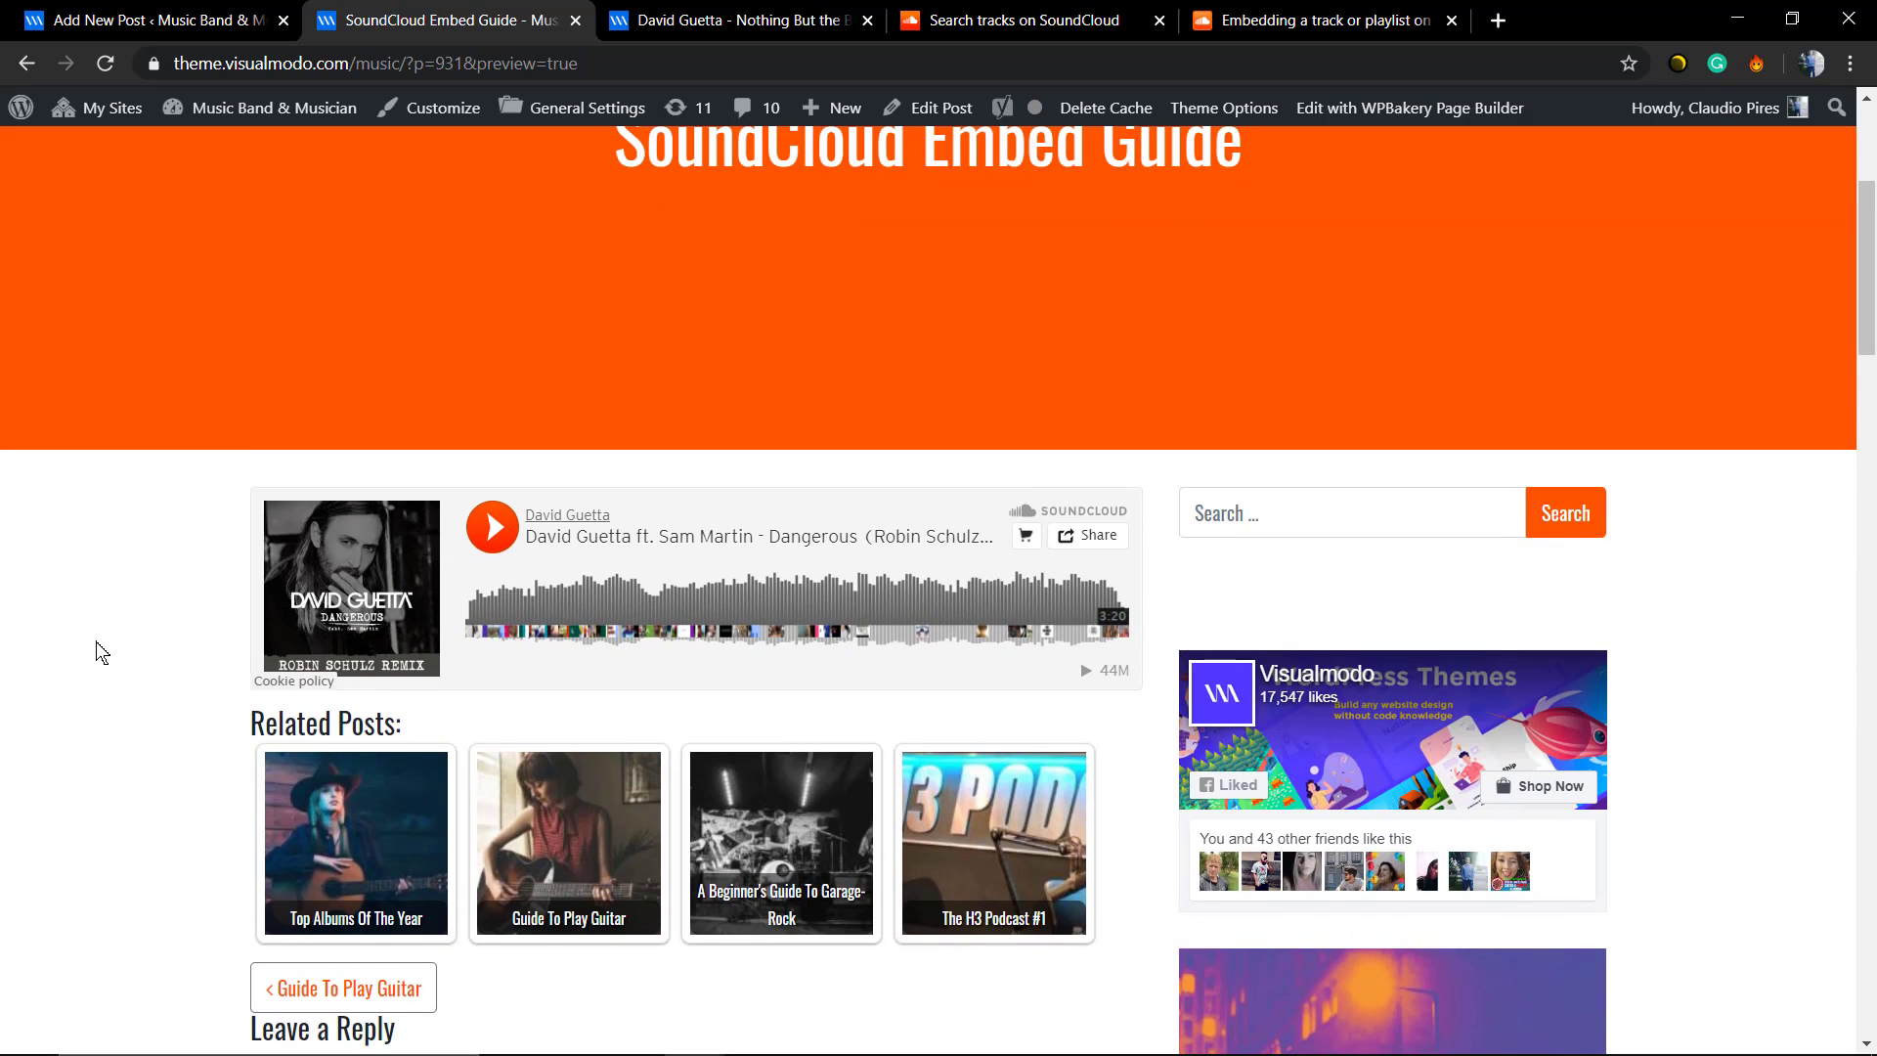
pyautogui.scroll(5, 101, 651)
# Back in the editor, remove the embedded SoundCloud track block from the post
pyautogui.click(154, 20)
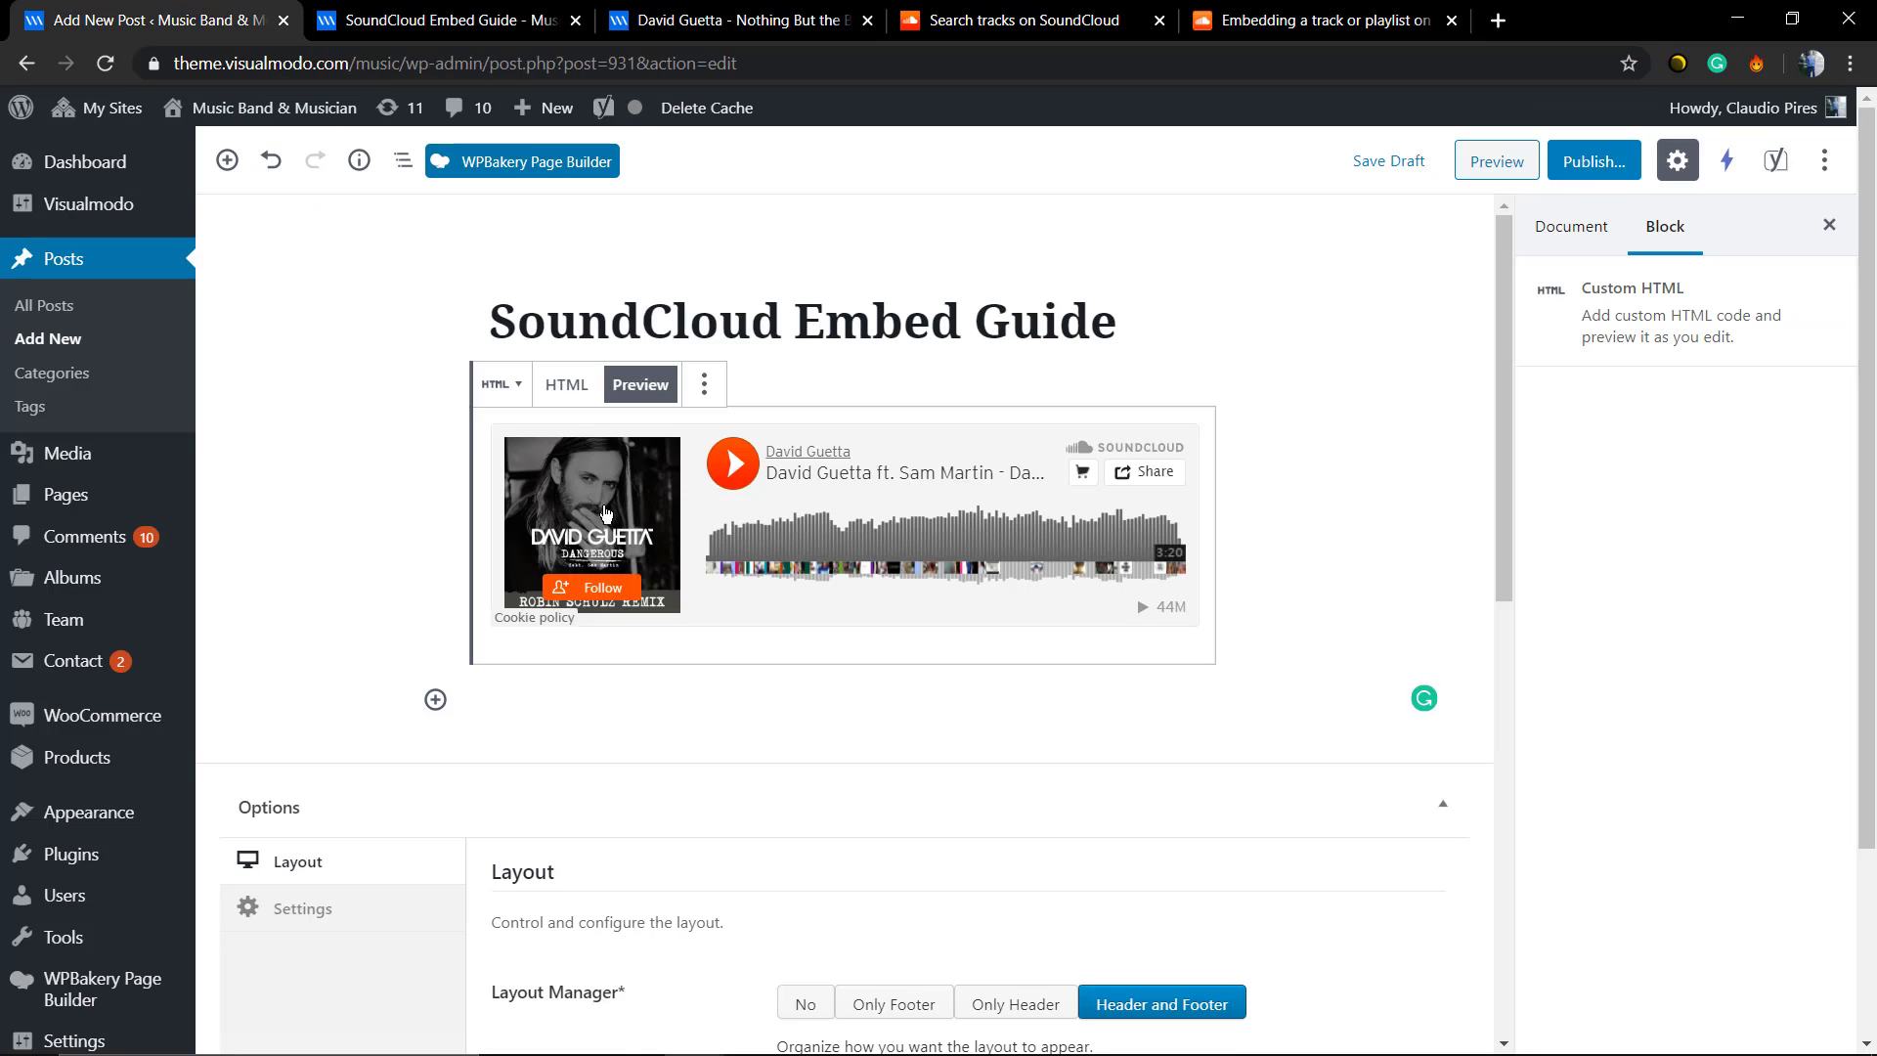
pyautogui.click(704, 384)
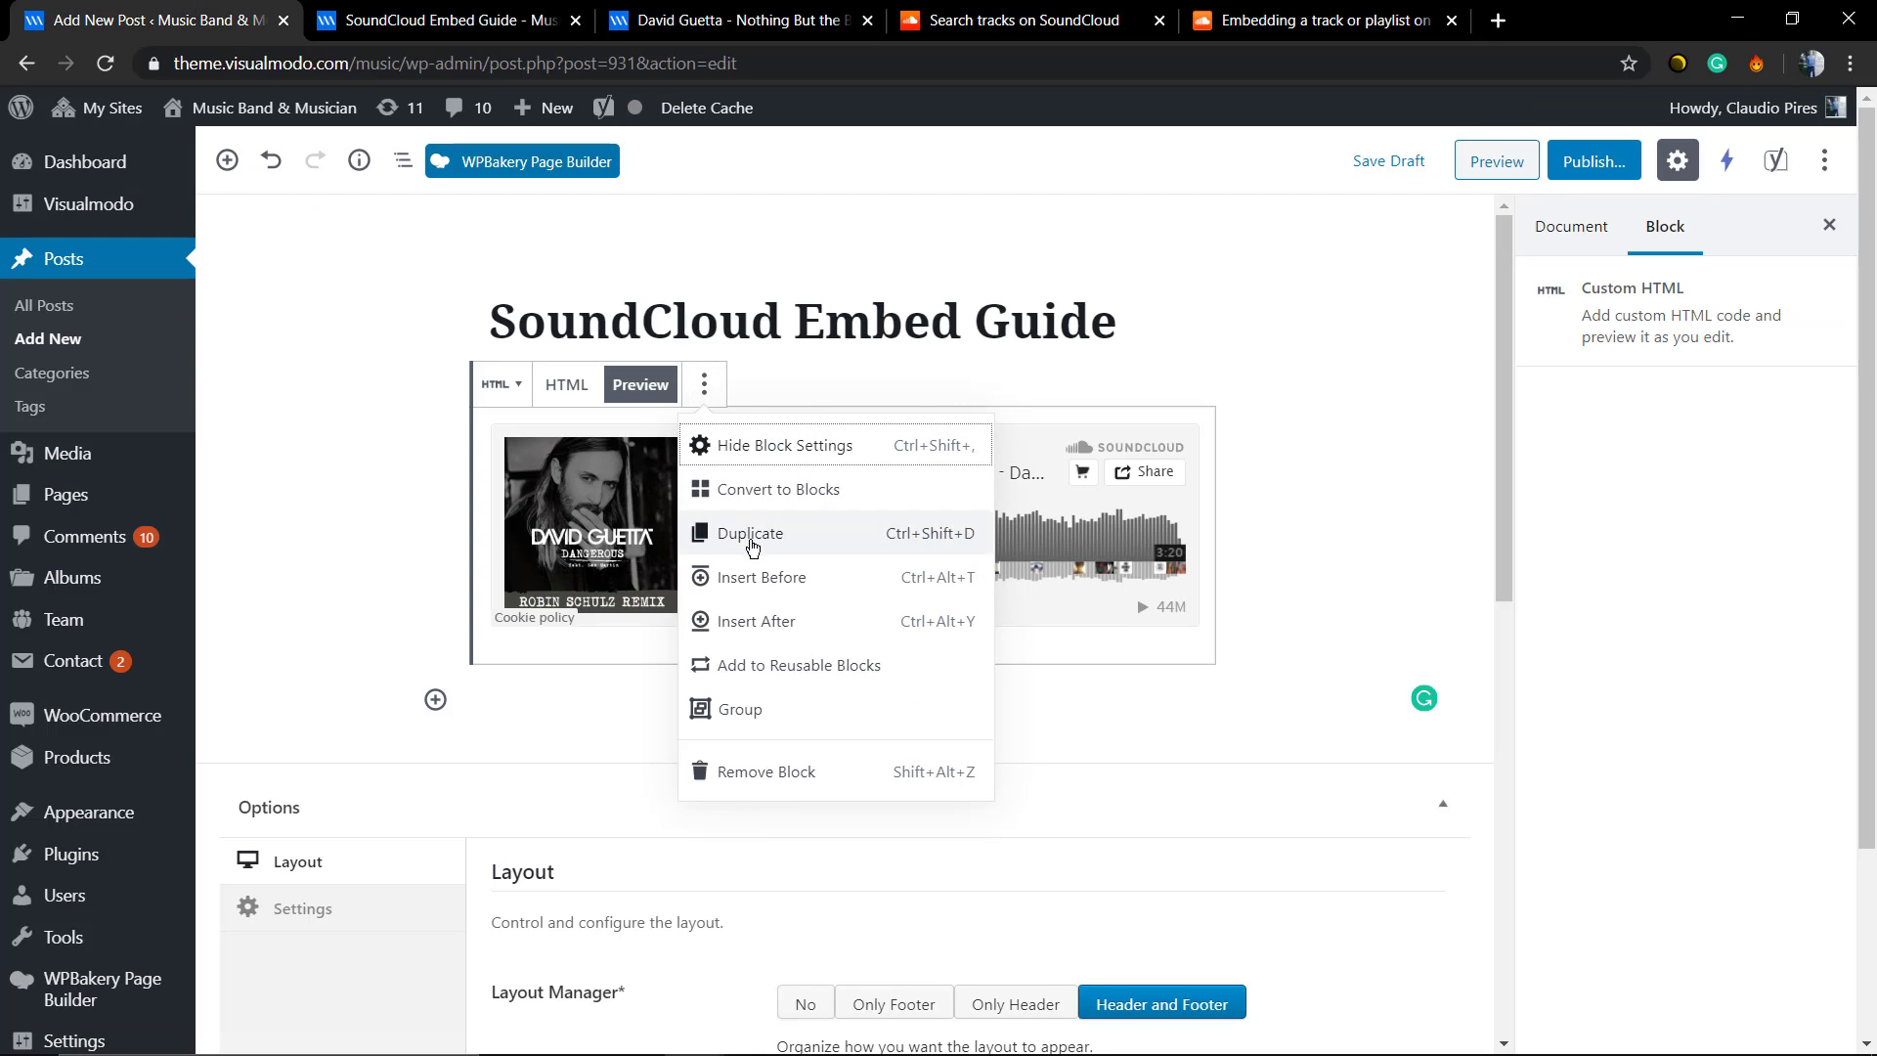
pyautogui.click(766, 771)
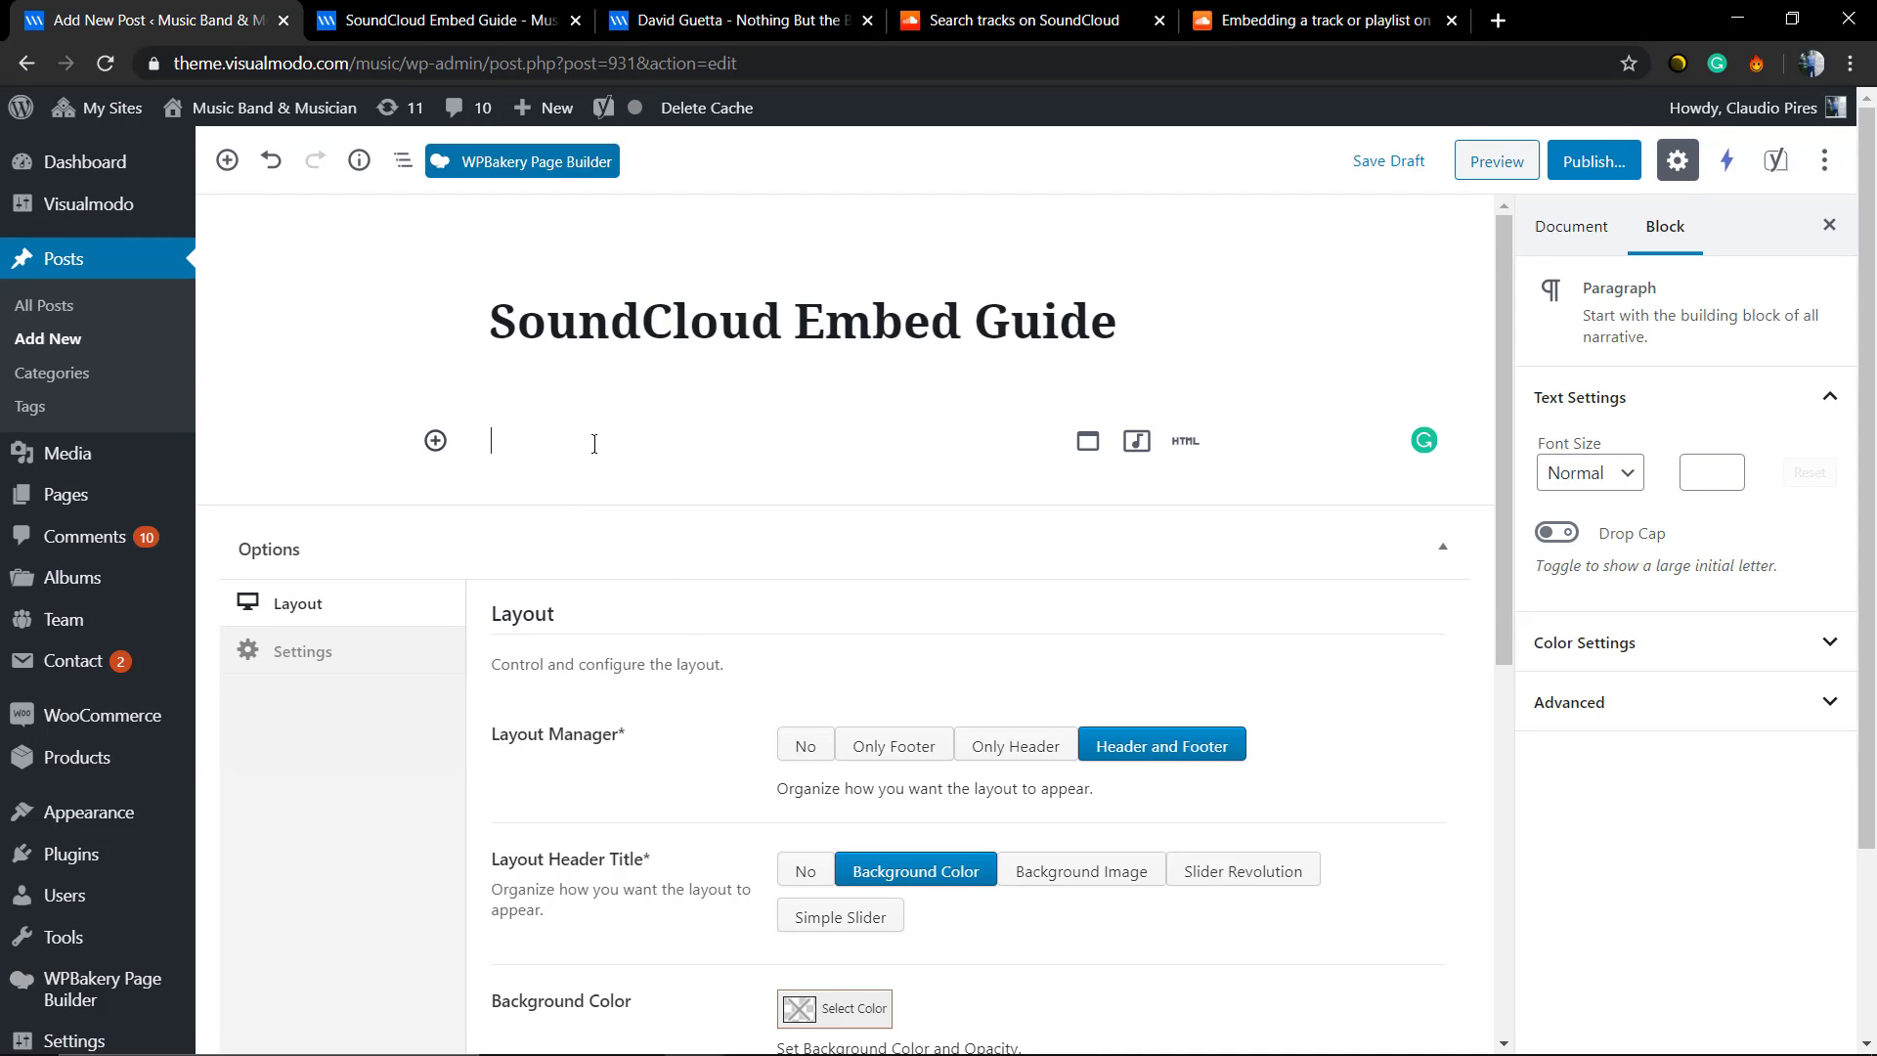
pyautogui.write('Sounds')
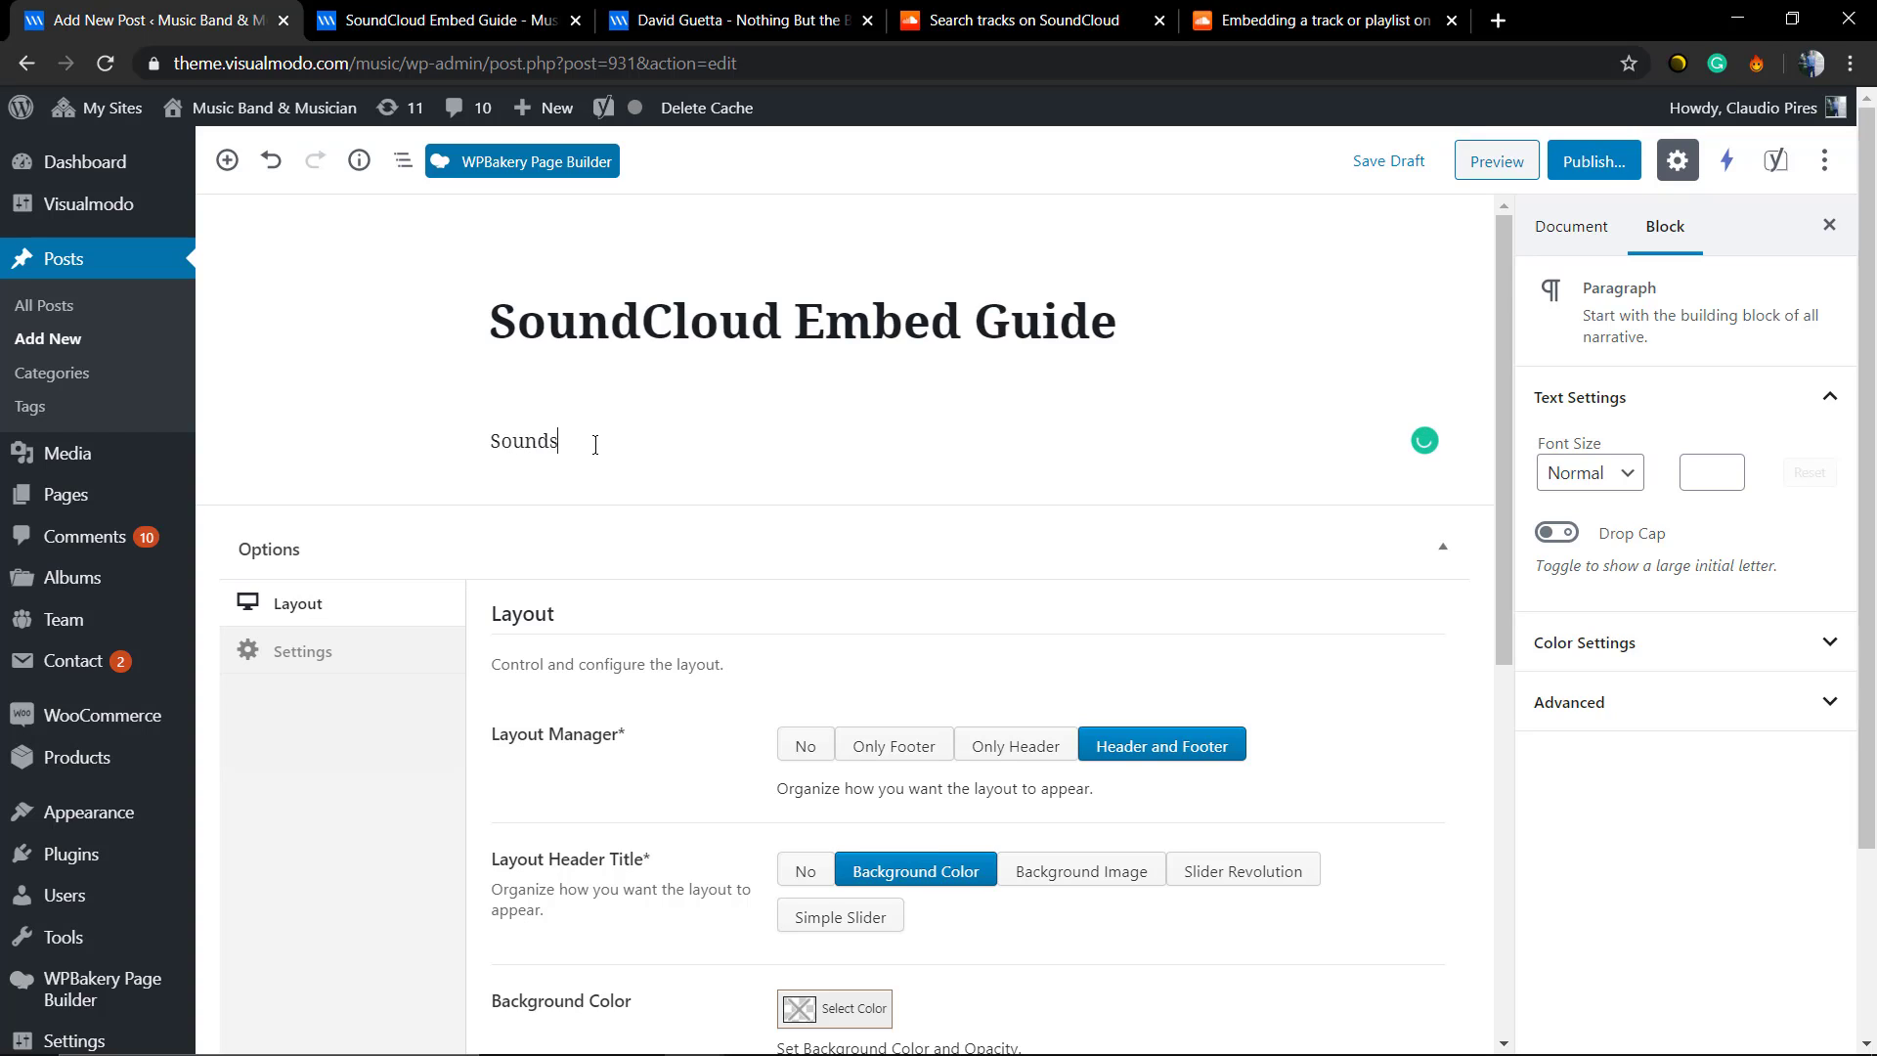
# Add a paragraph reading 'Sounds' and switch it to Edit as HTML
pyautogui.press('Return')
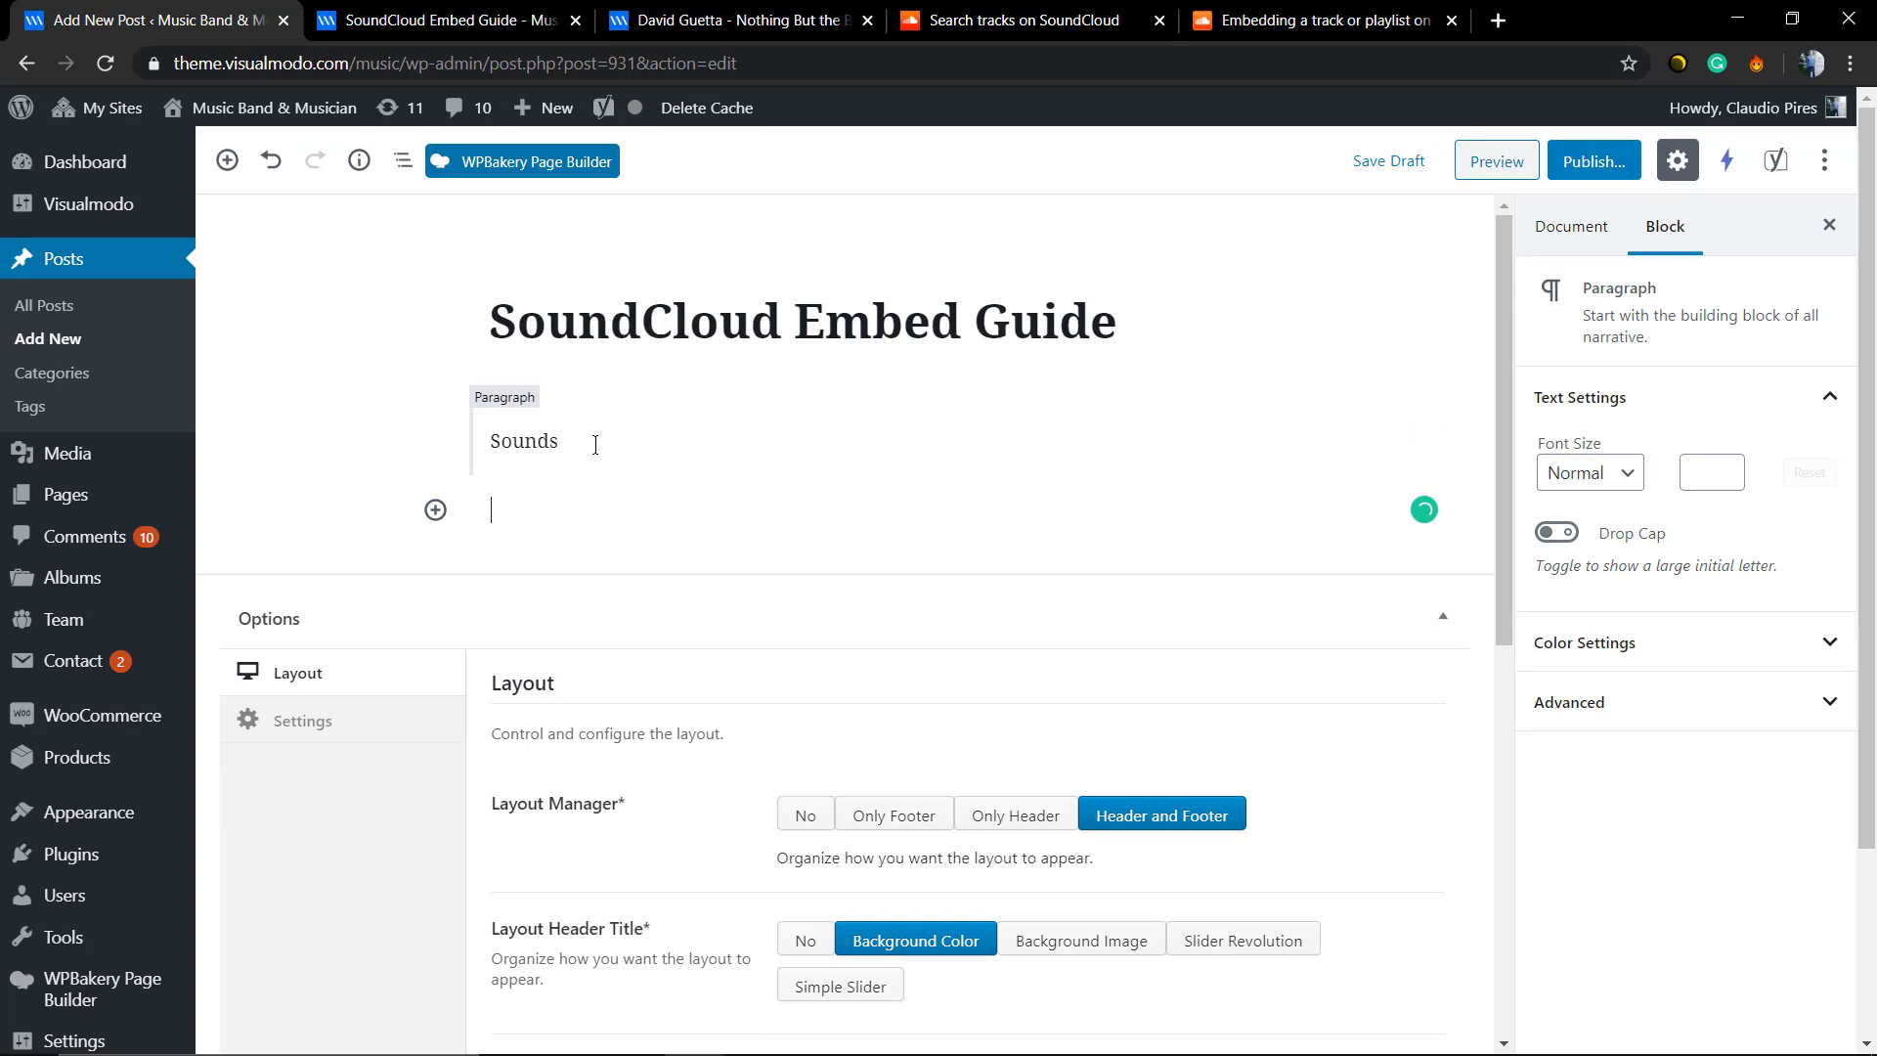
pyautogui.click(595, 443)
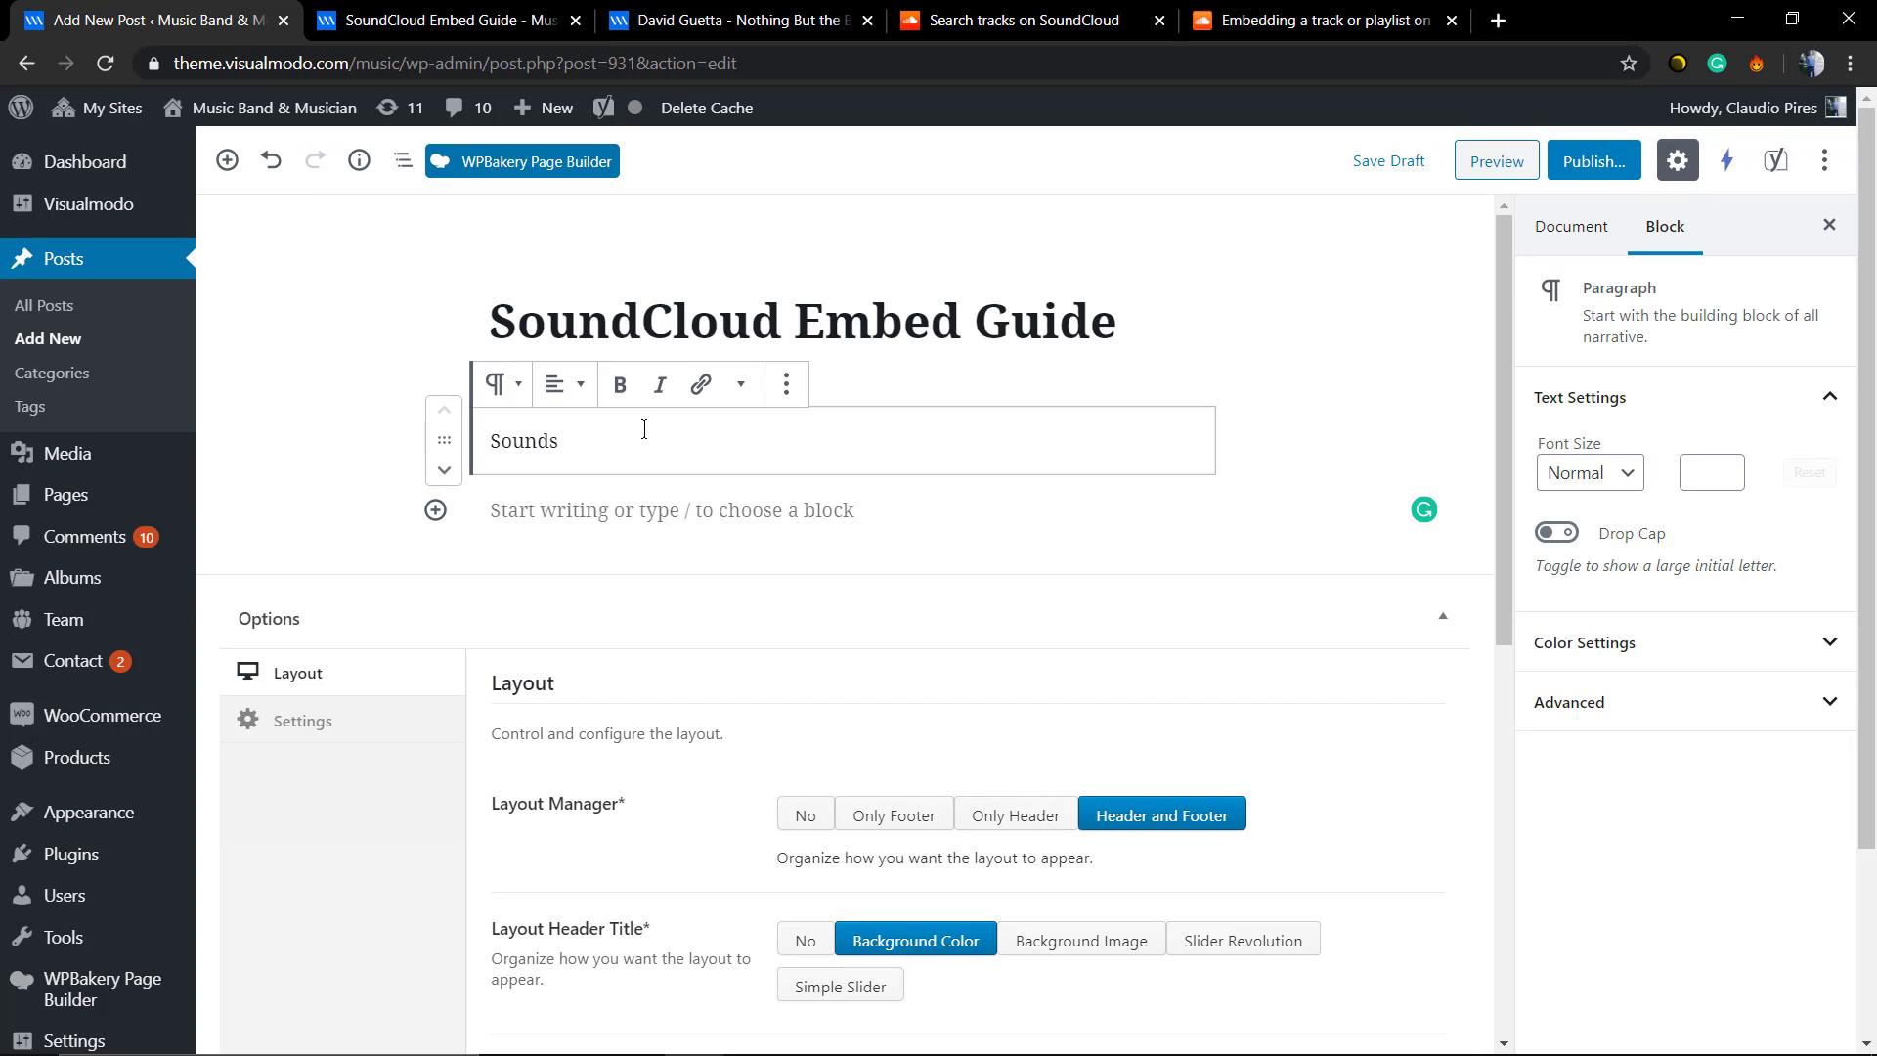
pyautogui.click(788, 386)
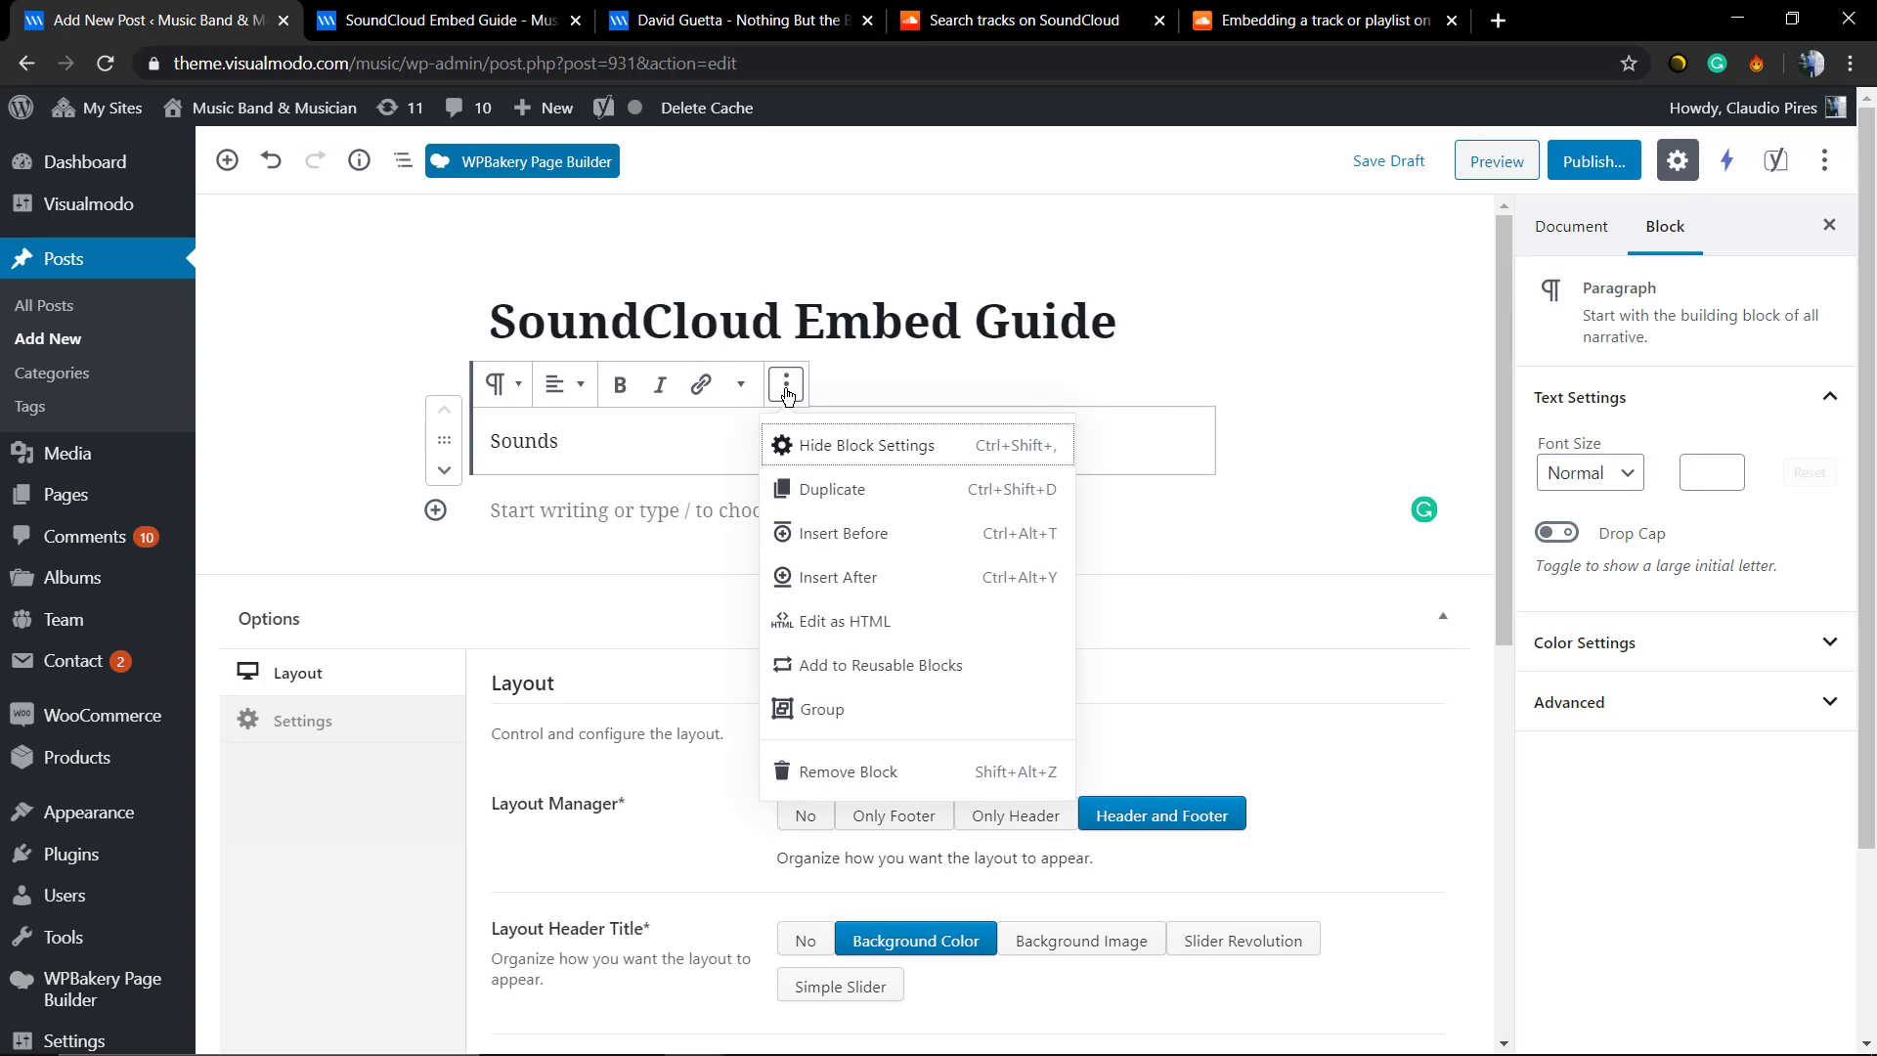
pyautogui.click(858, 622)
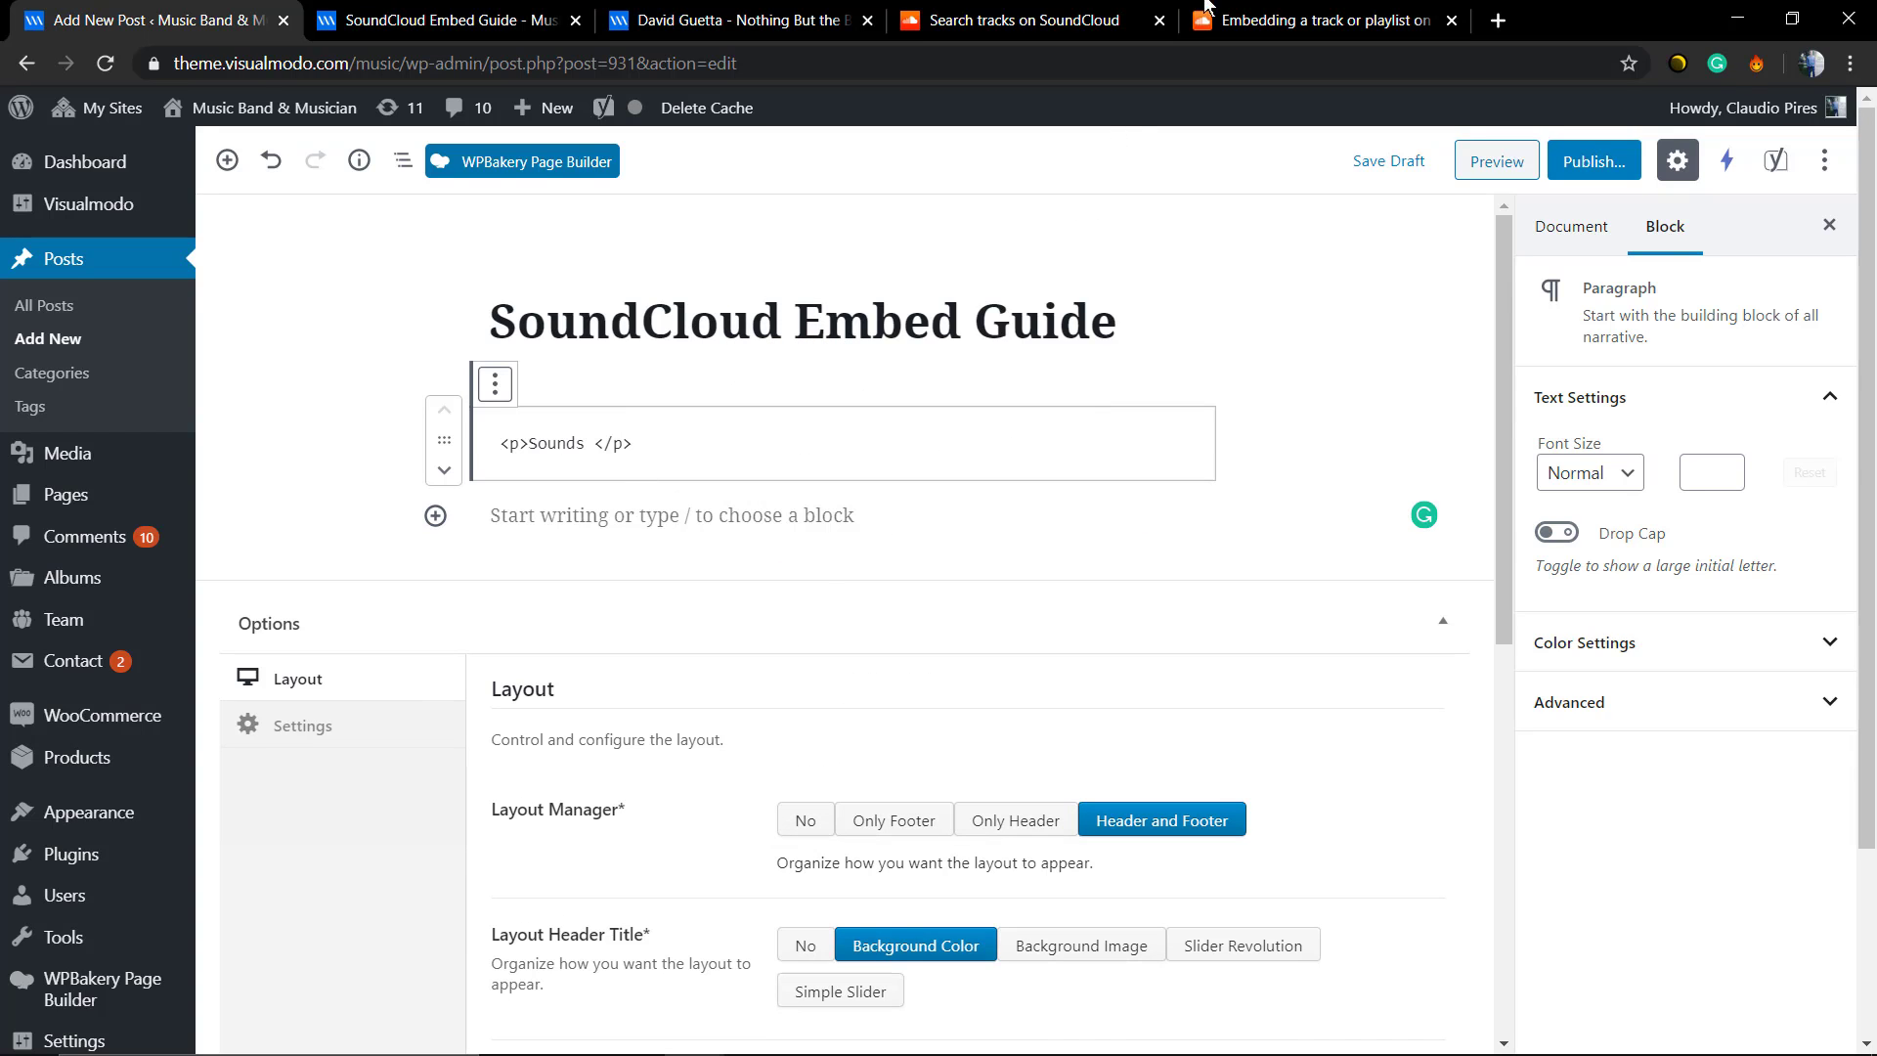
# Return to the SoundCloud search results, close the track embed dialog and filter to Playlists
pyautogui.click(1305, 20)
pyautogui.click(1024, 20)
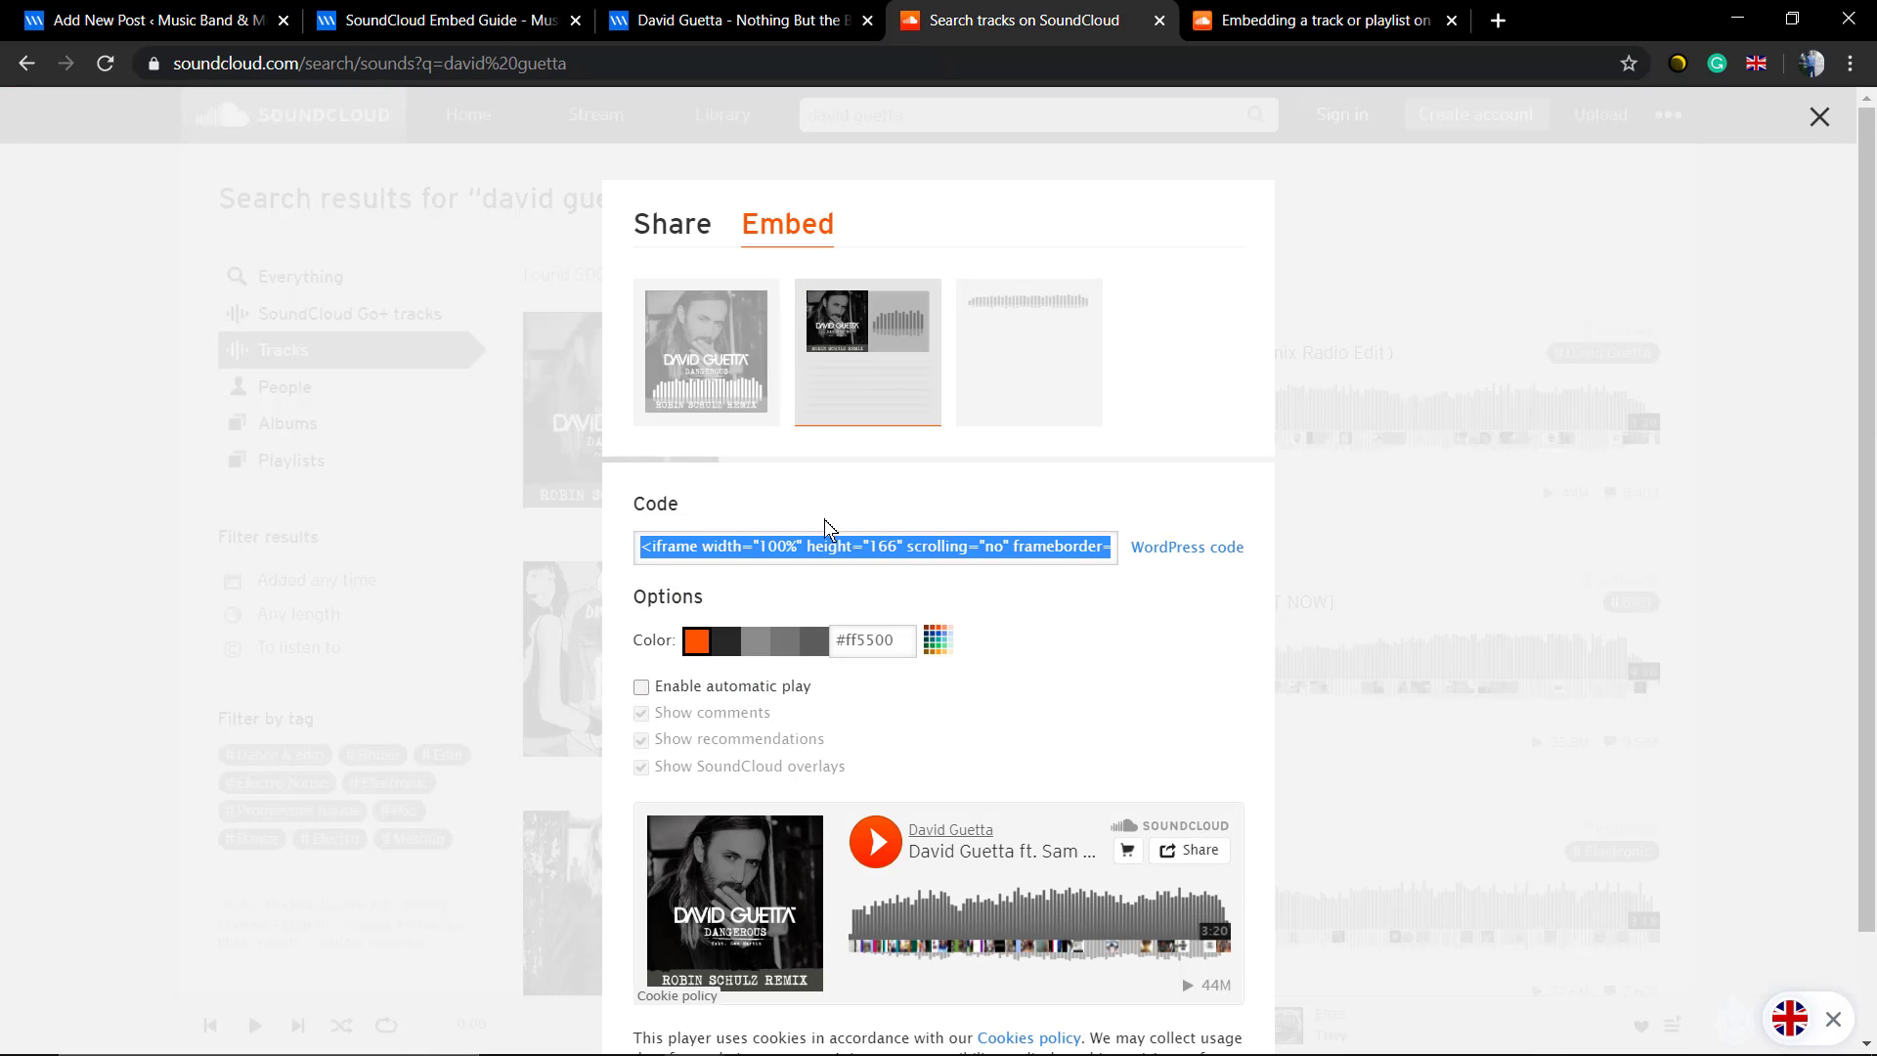
pyautogui.click(243, 671)
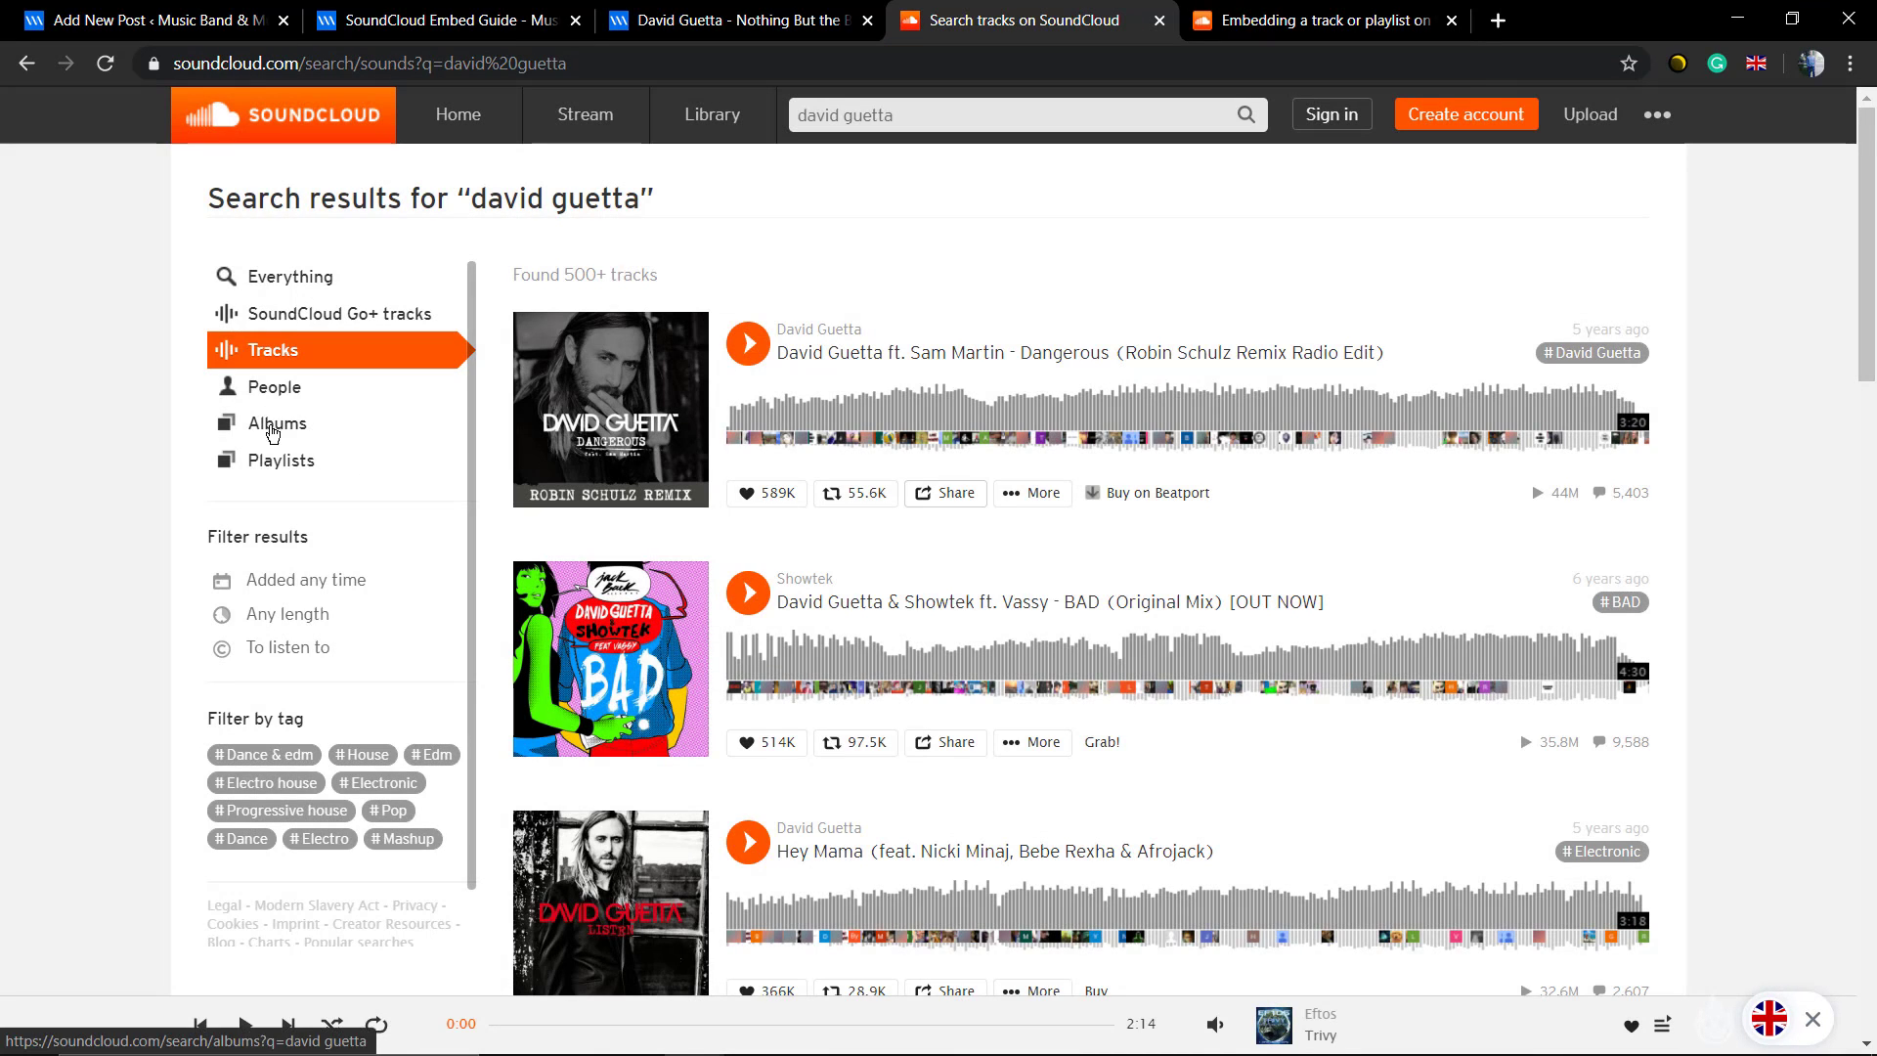
pyautogui.click(281, 461)
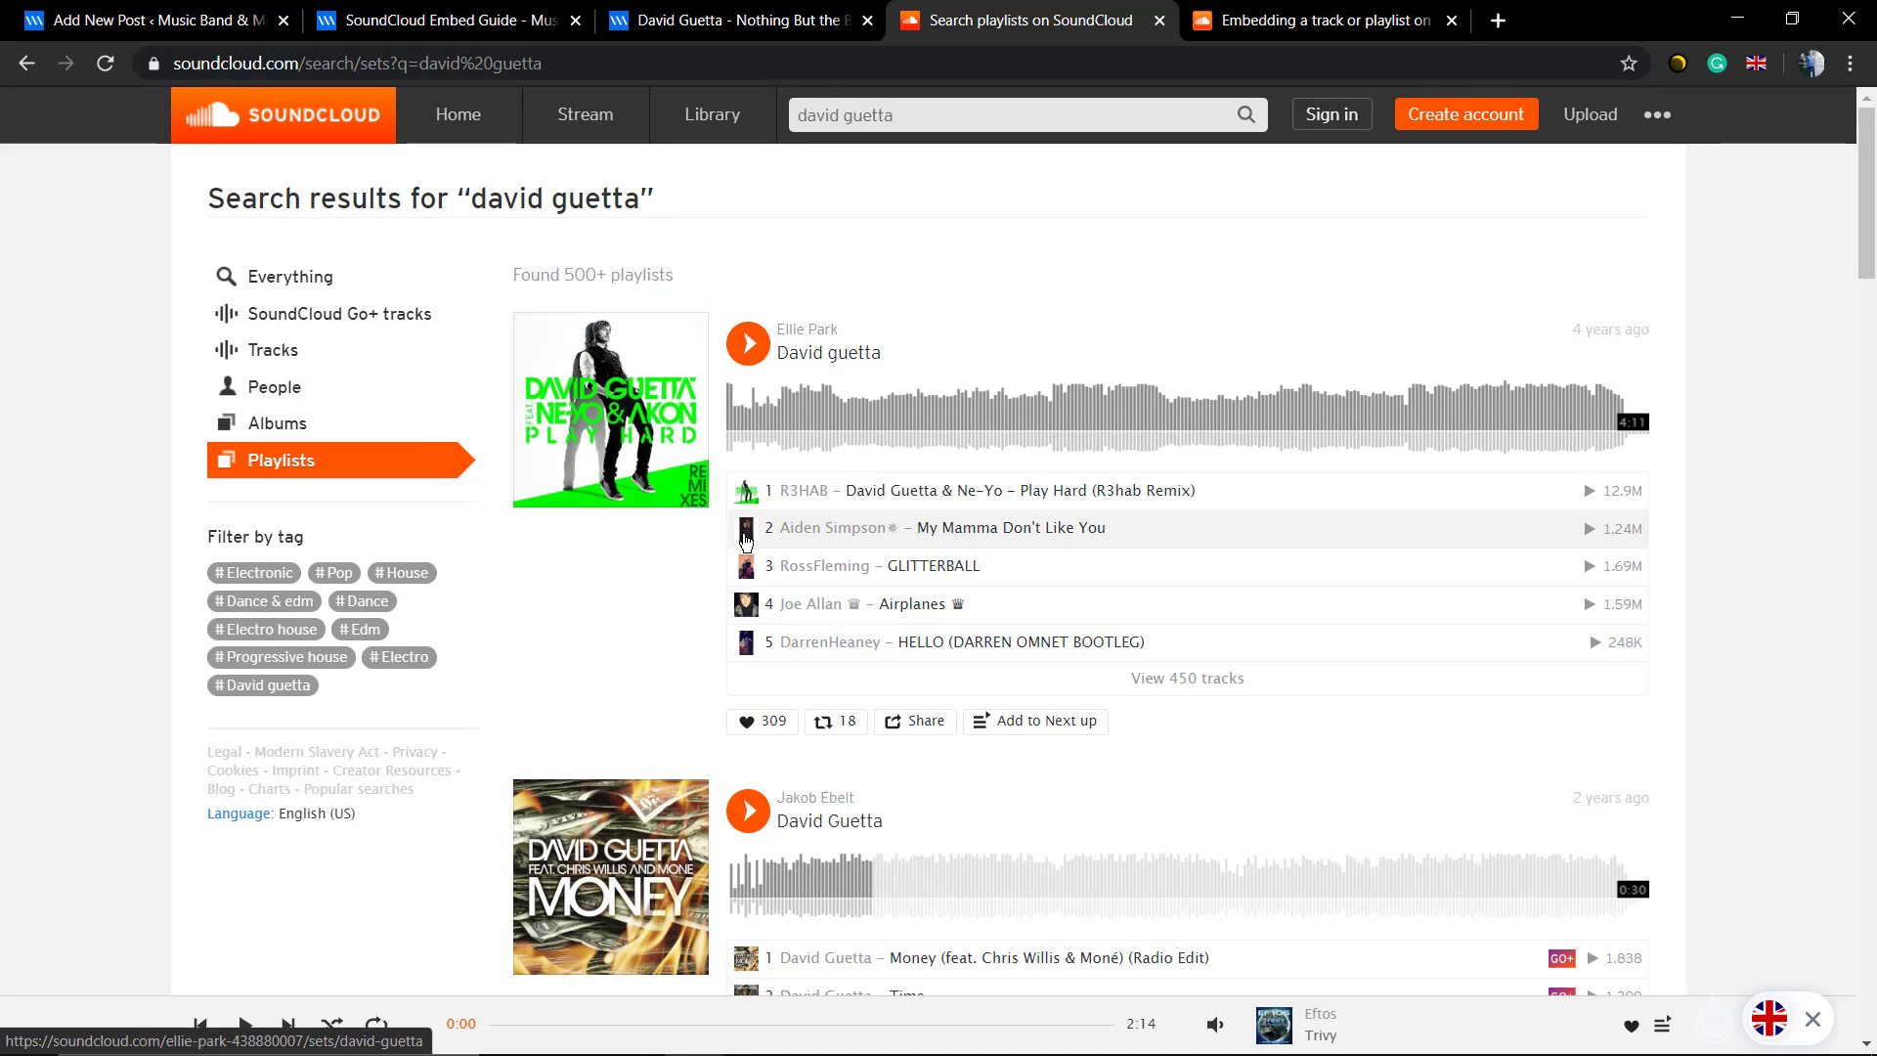
# Share the second David Guetta playlist and select its iframe embed code for the visual player
pyautogui.click(922, 721)
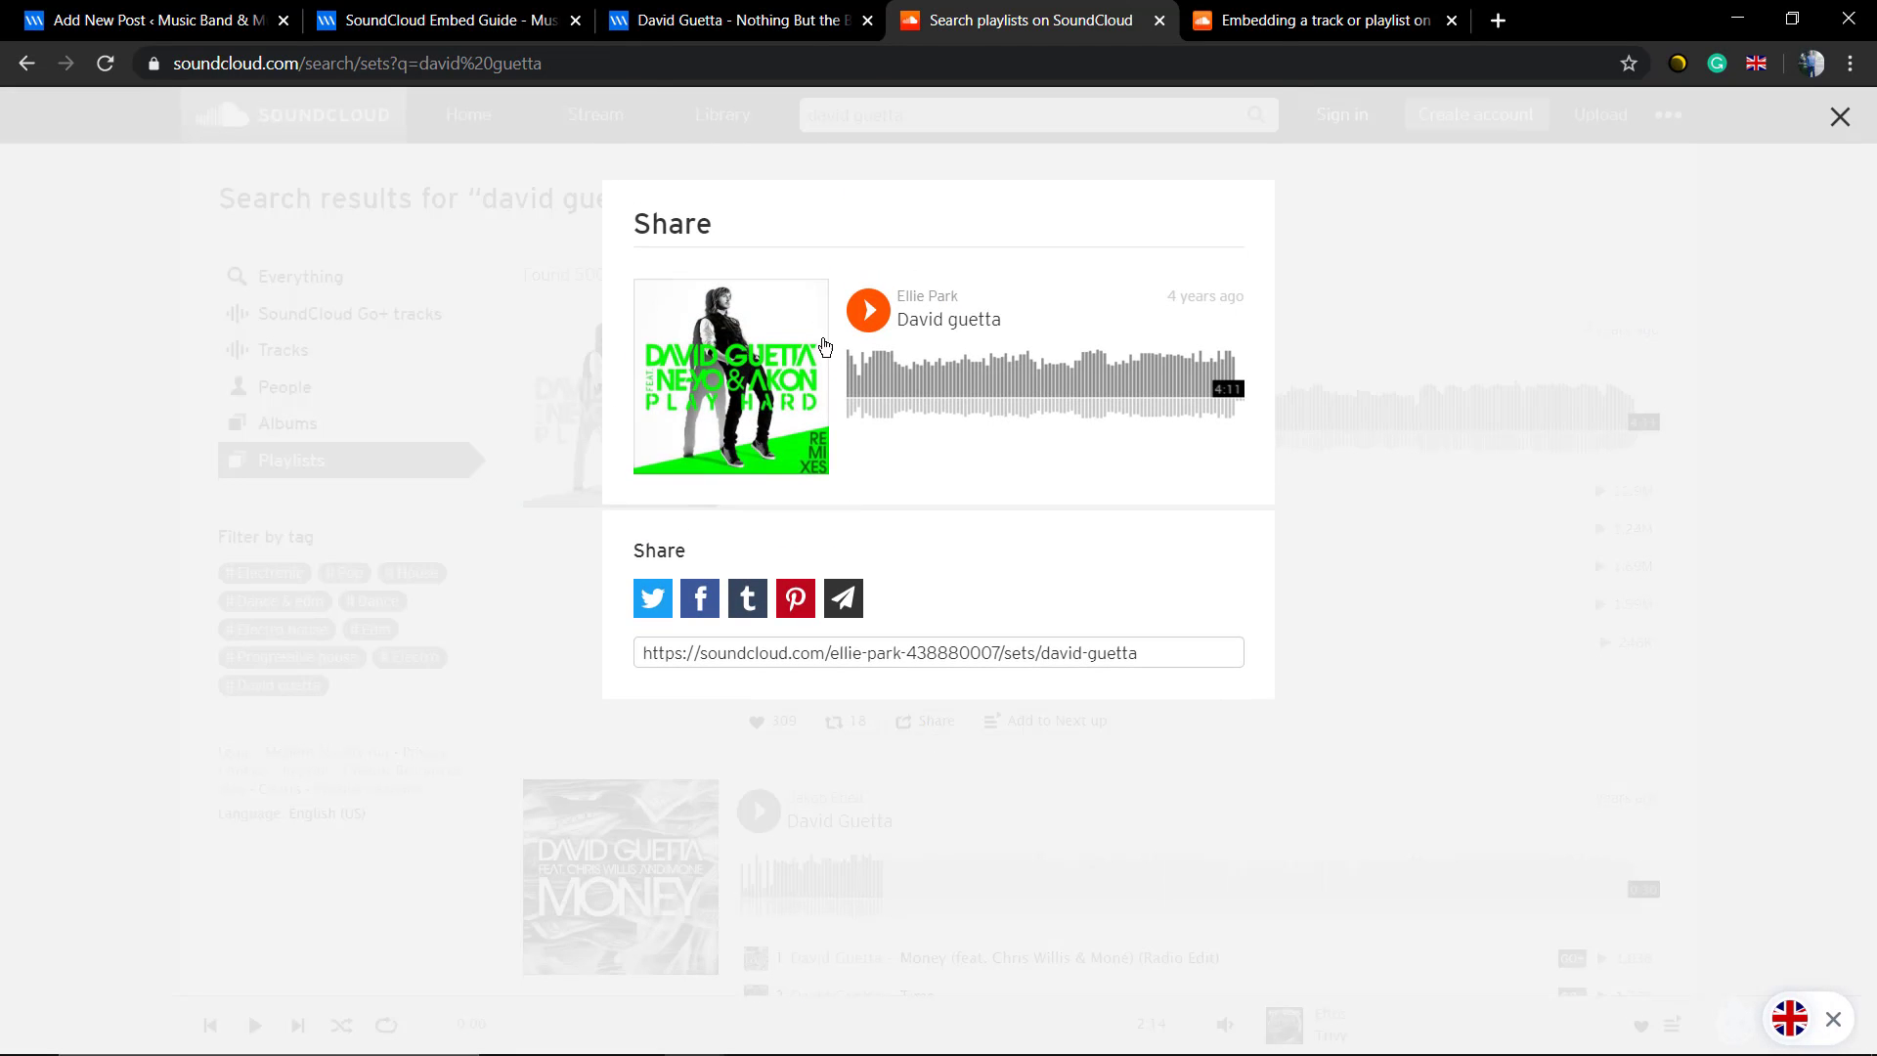
pyautogui.click(452, 587)
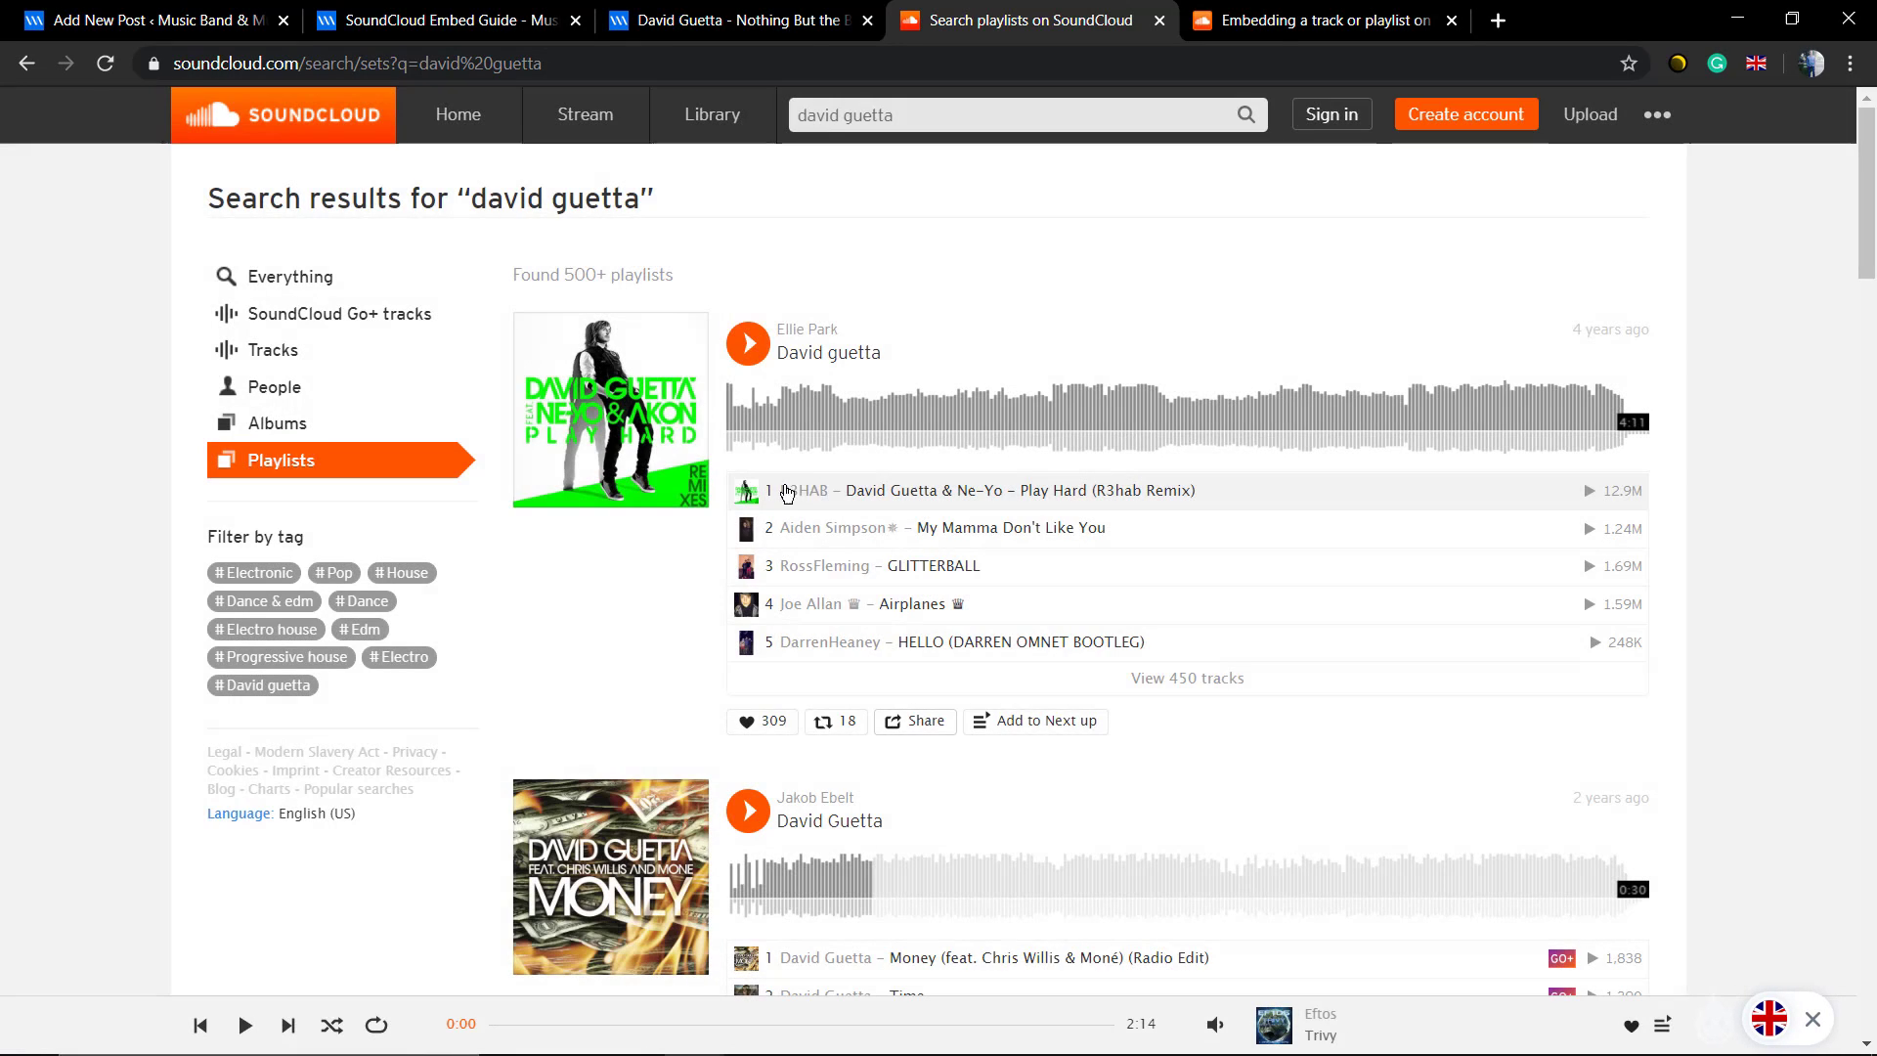
pyautogui.scroll(-2, 830, 478)
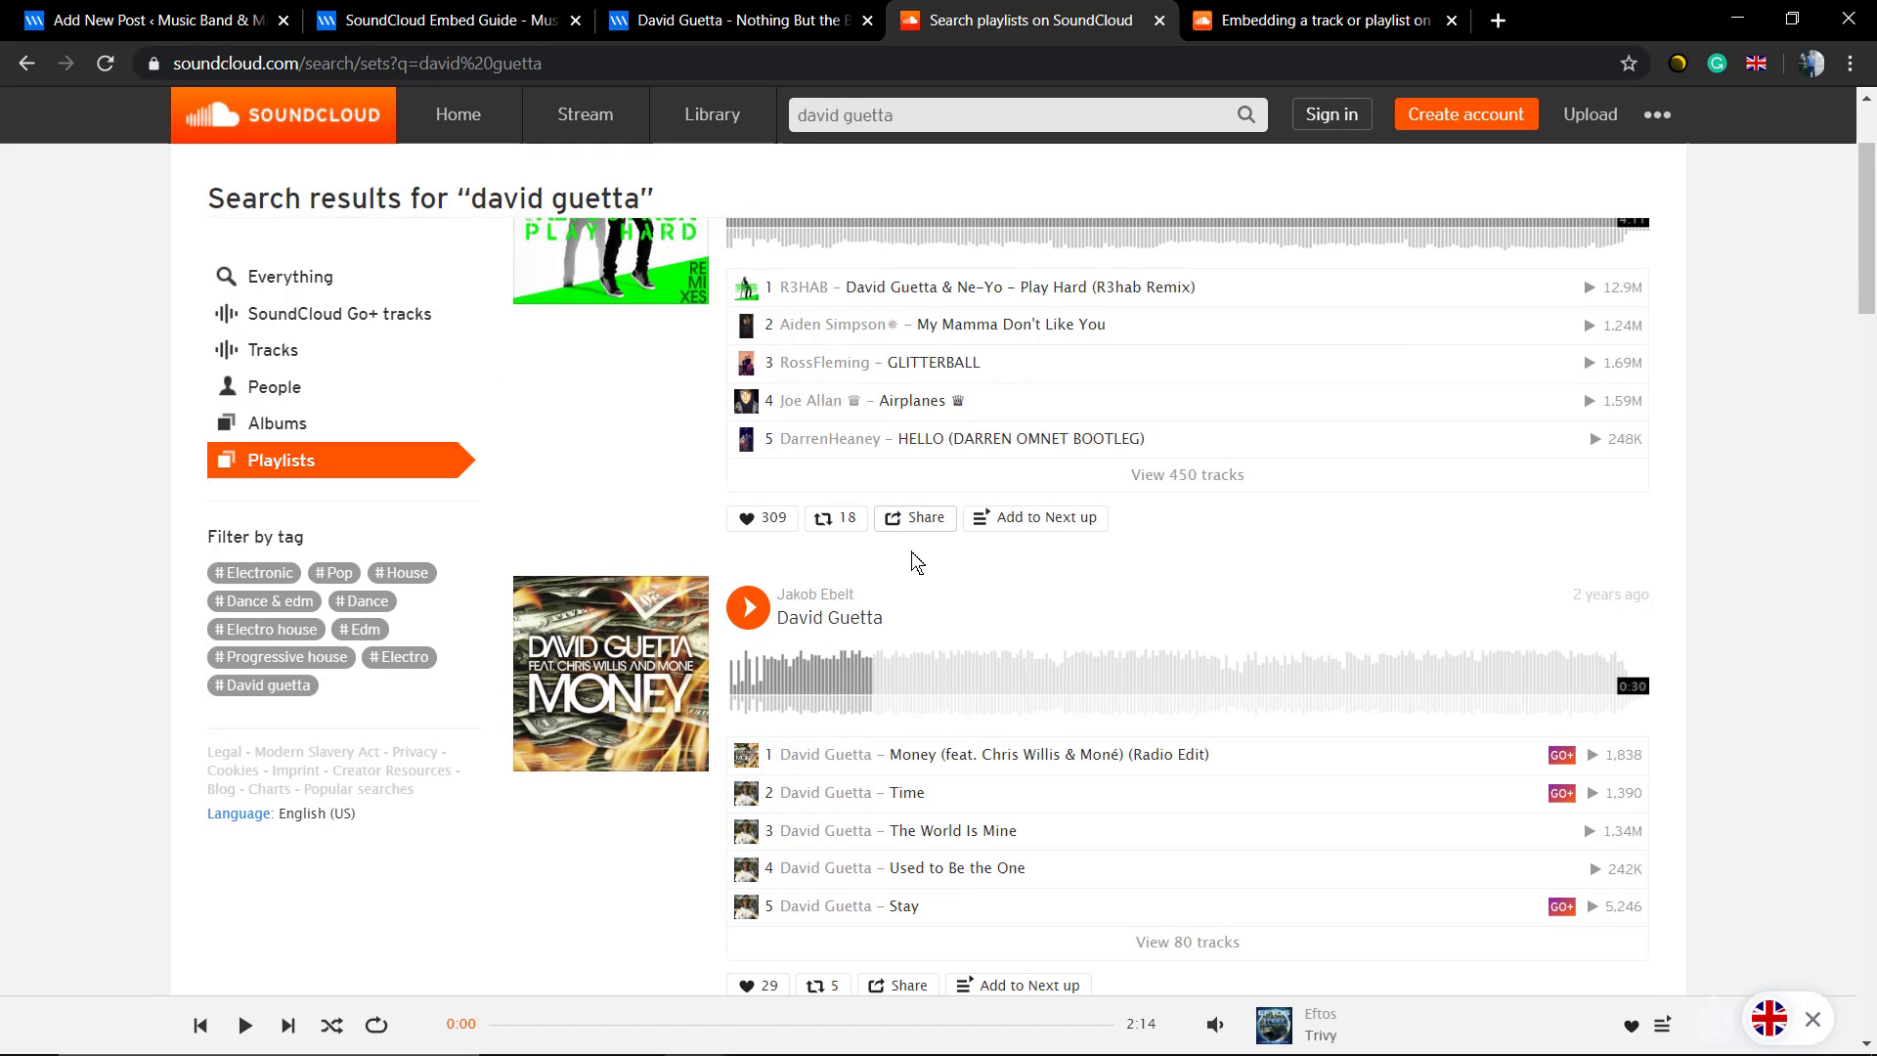
pyautogui.scroll(-2, 925, 546)
pyautogui.scroll(-2, 924, 547)
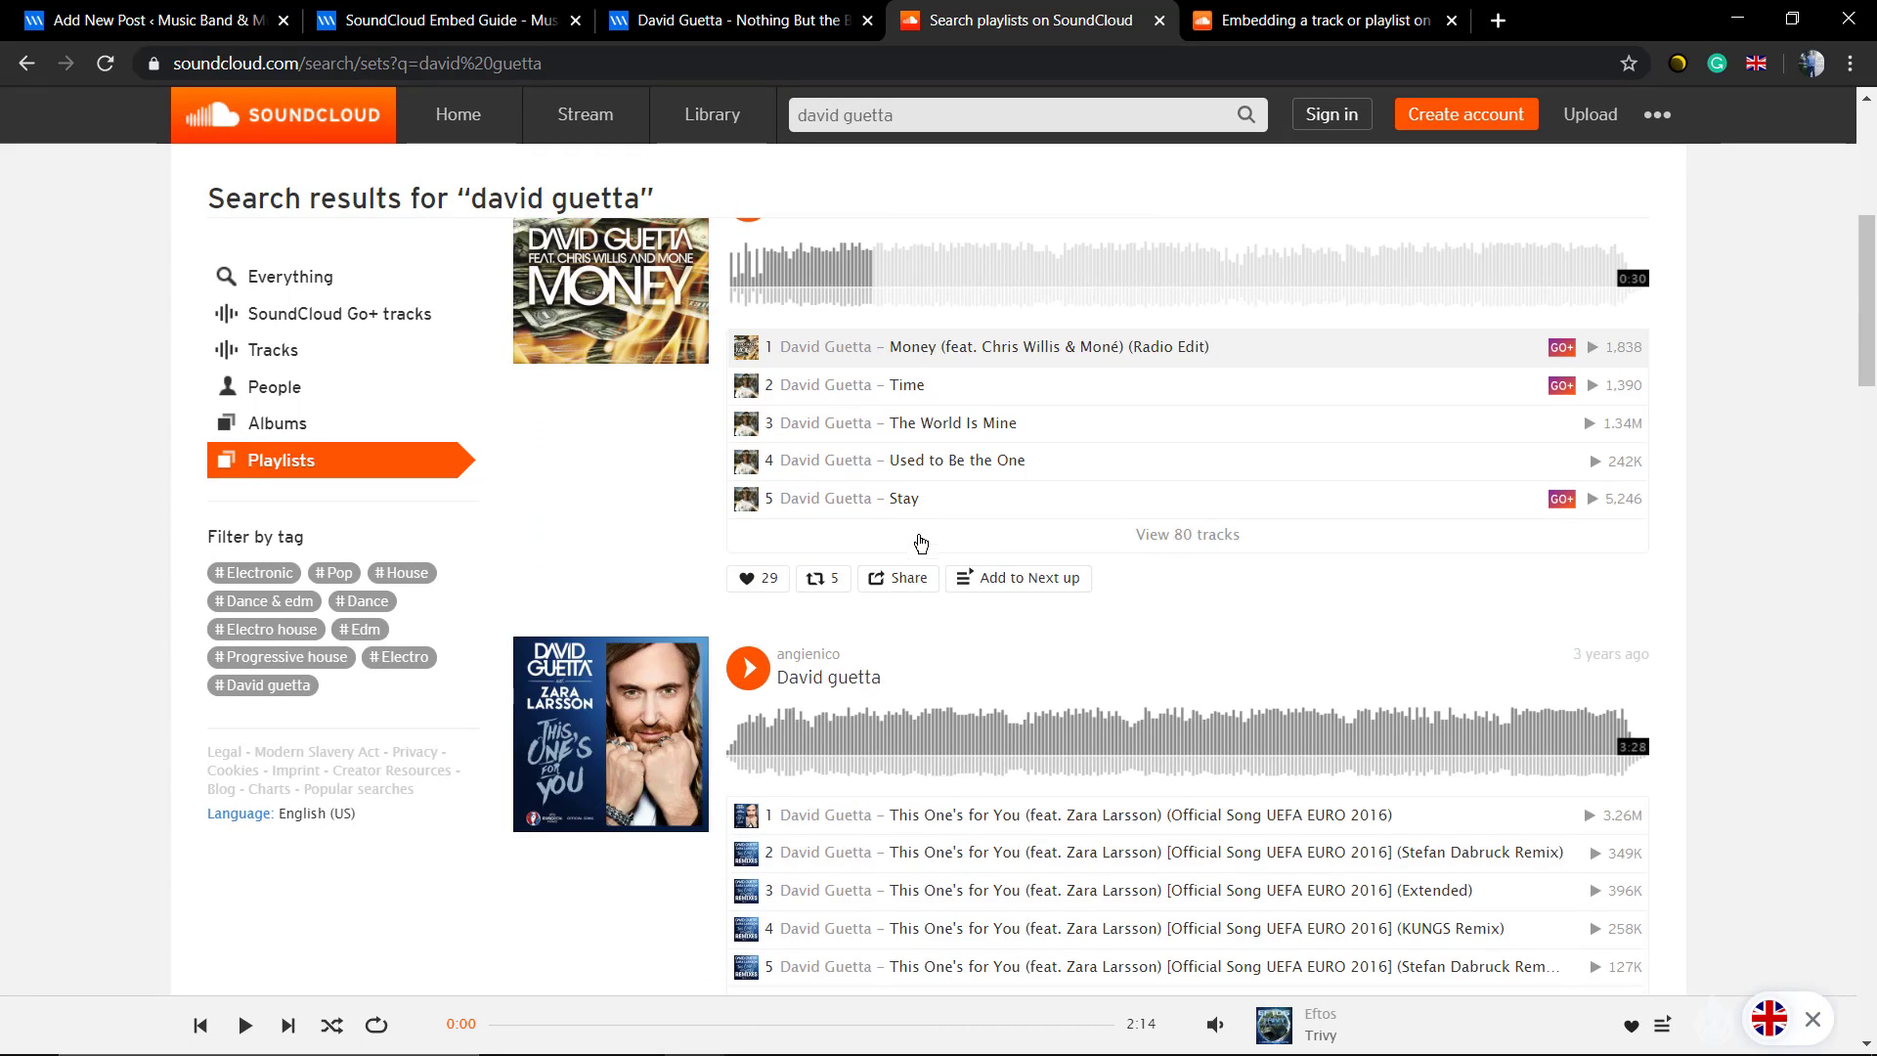
pyautogui.click(907, 587)
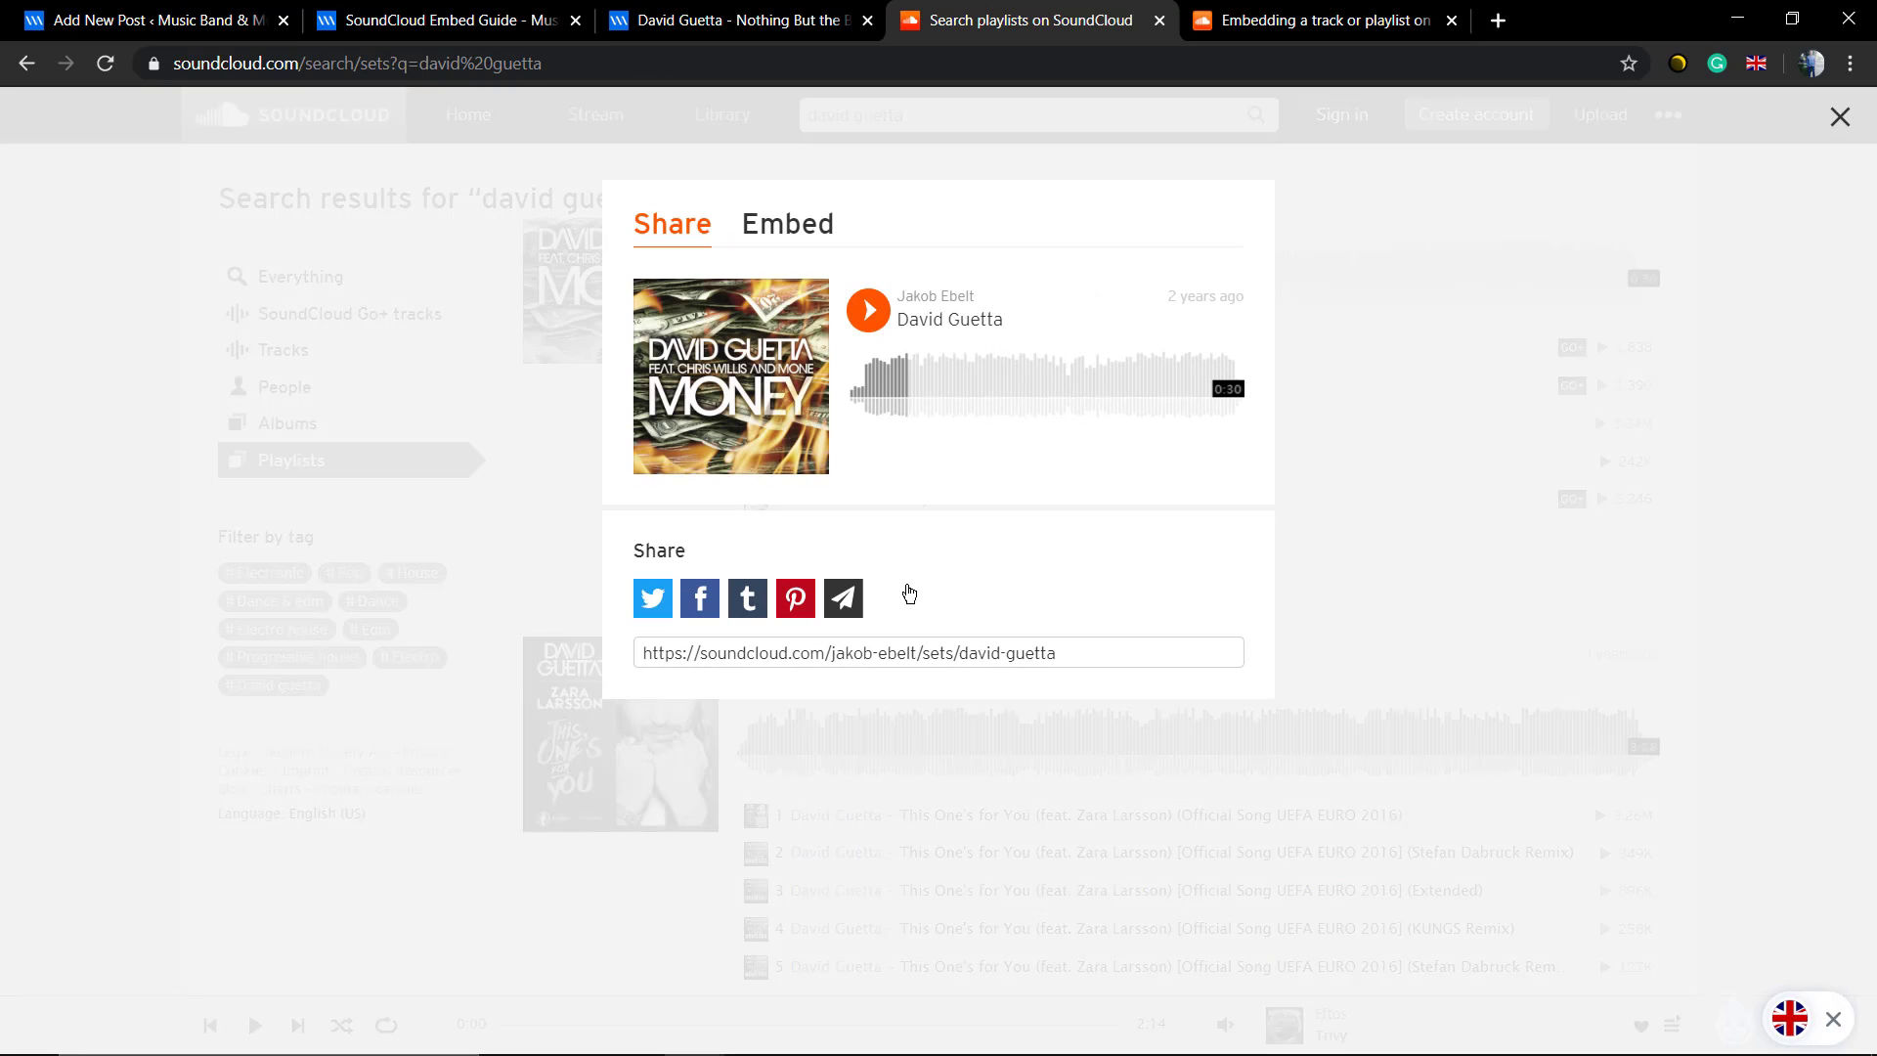
pyautogui.click(787, 223)
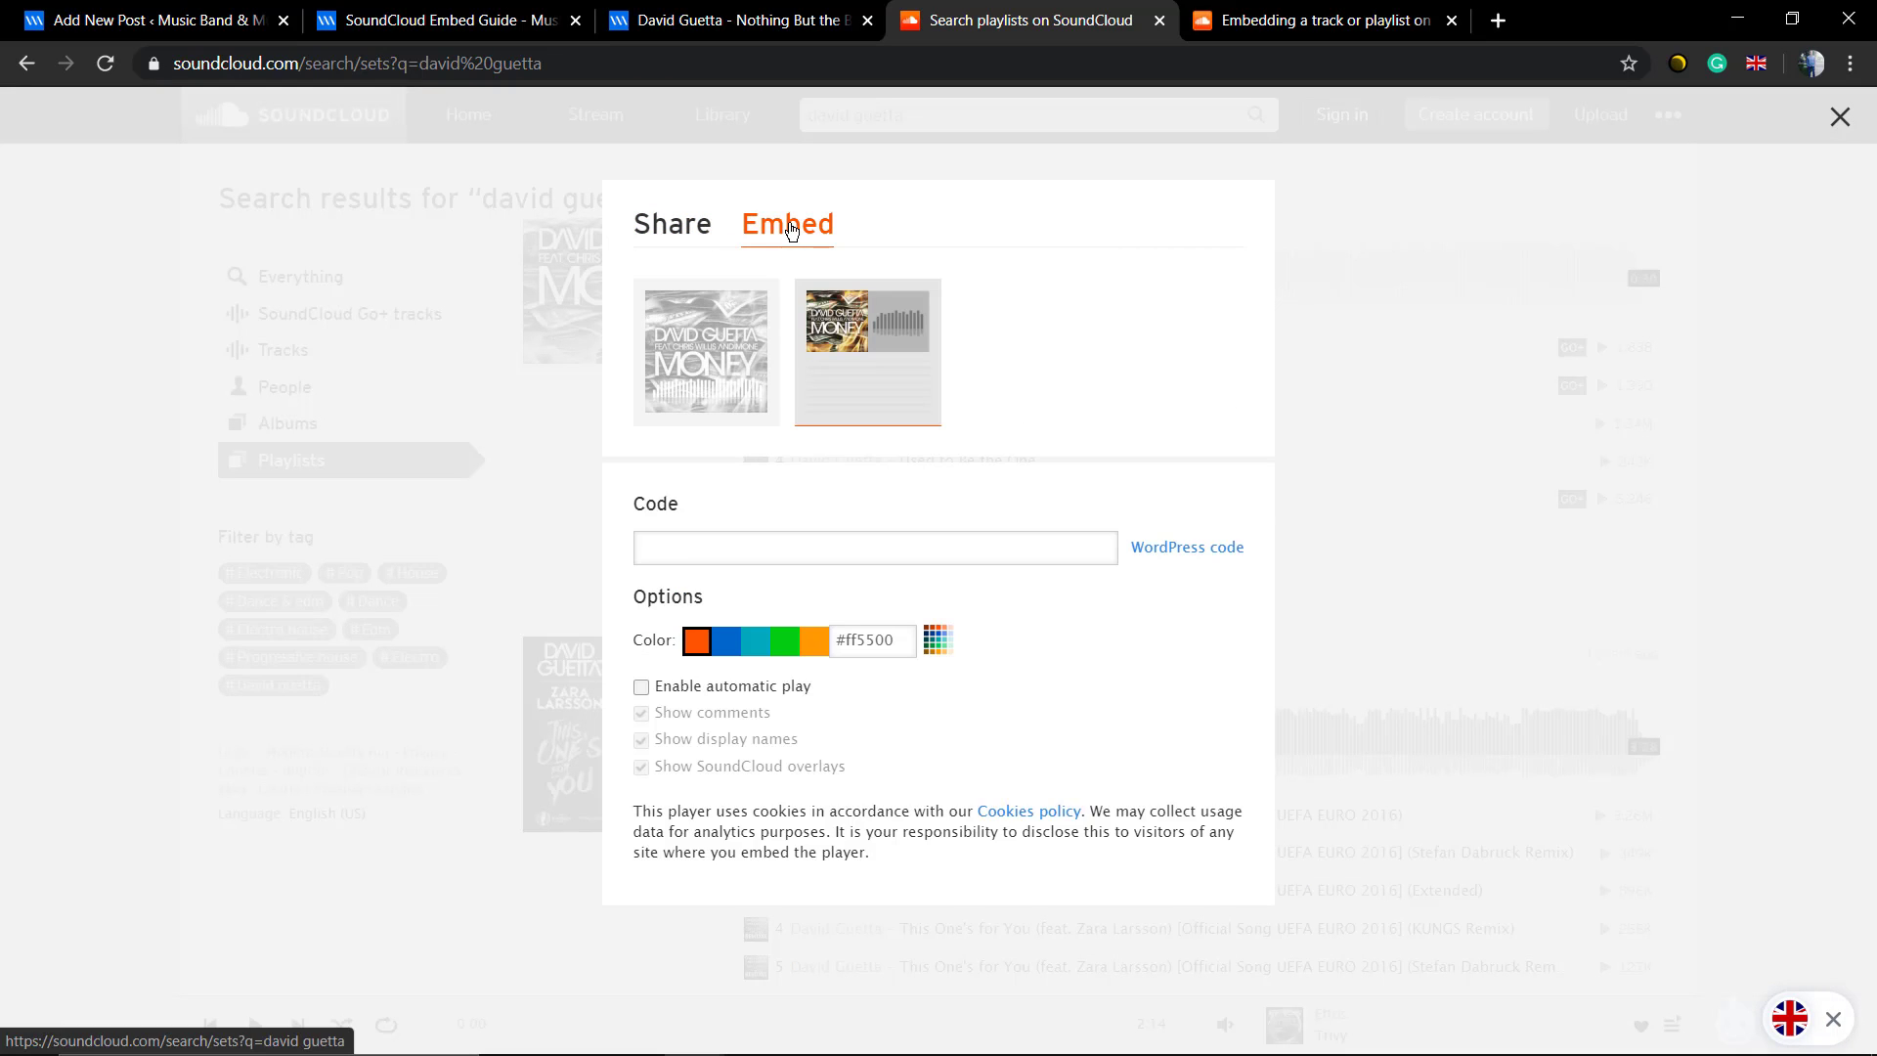
pyautogui.scroll(-3, 749, 451)
pyautogui.scroll(3, 749, 541)
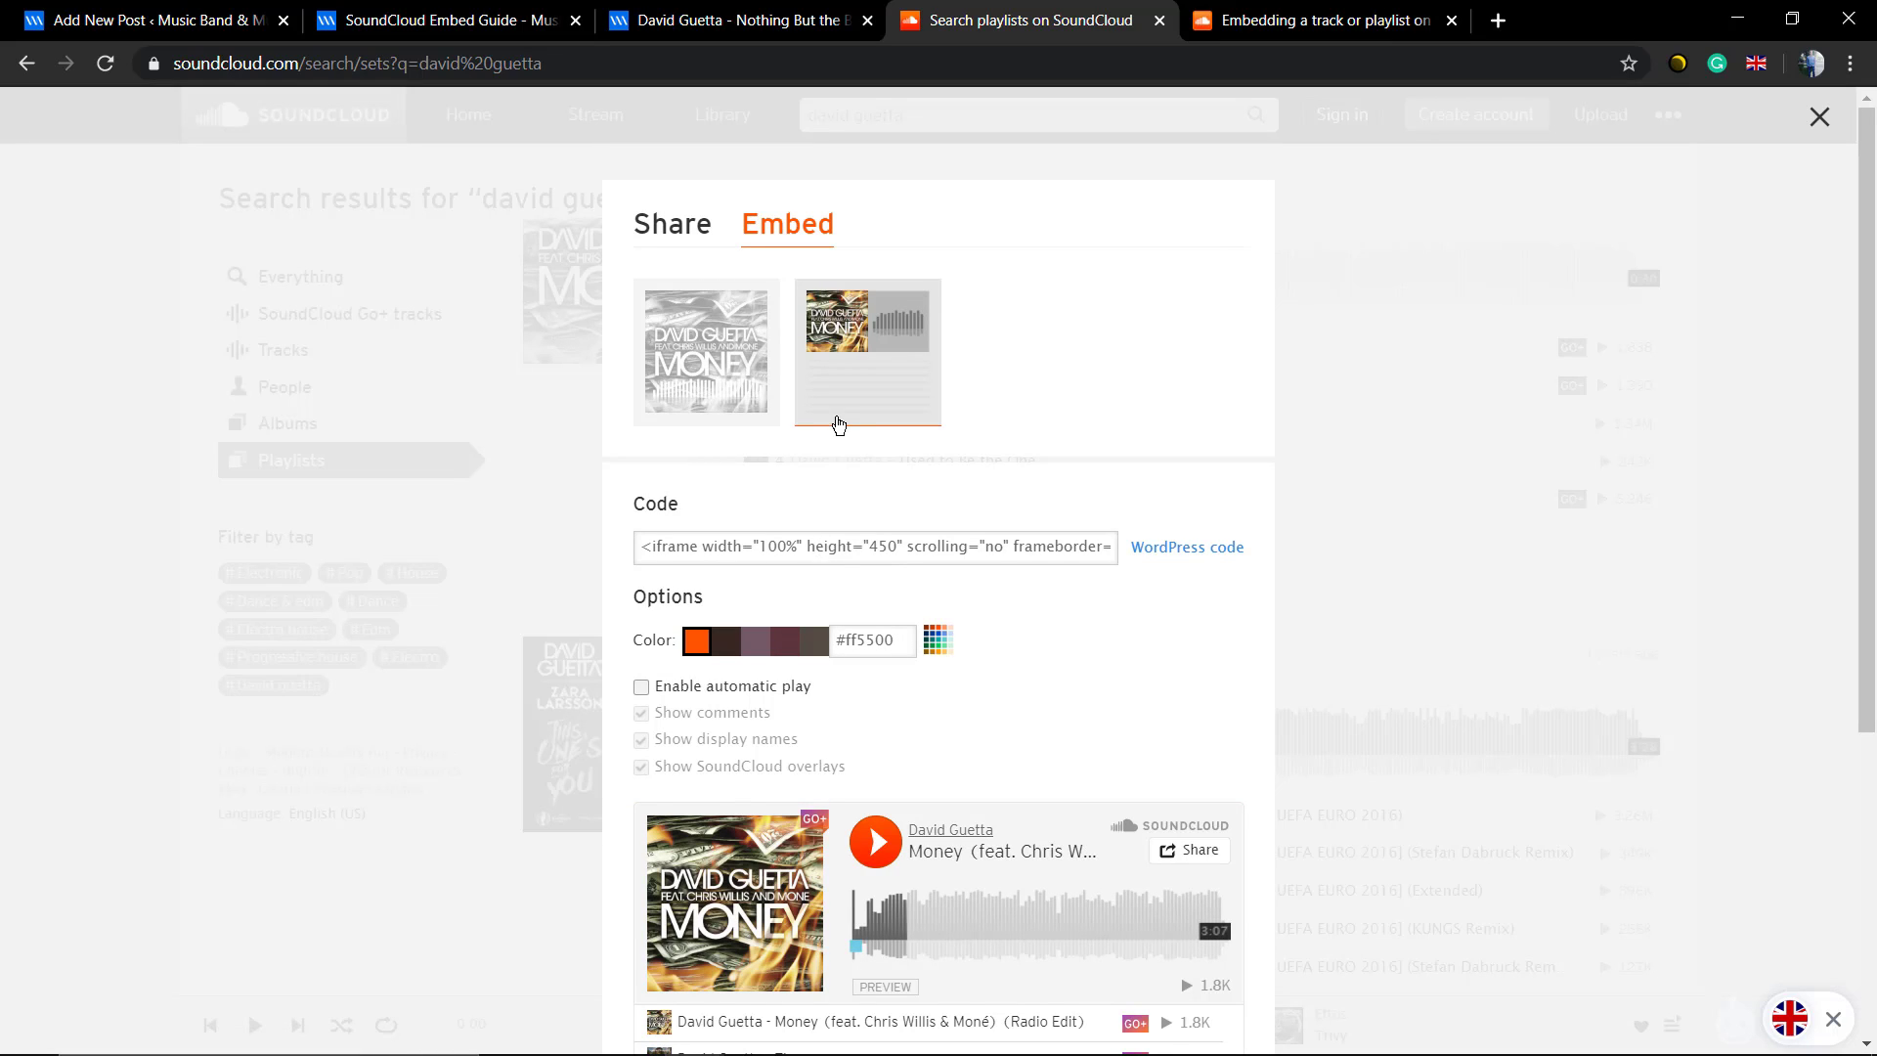
pyautogui.click(829, 546)
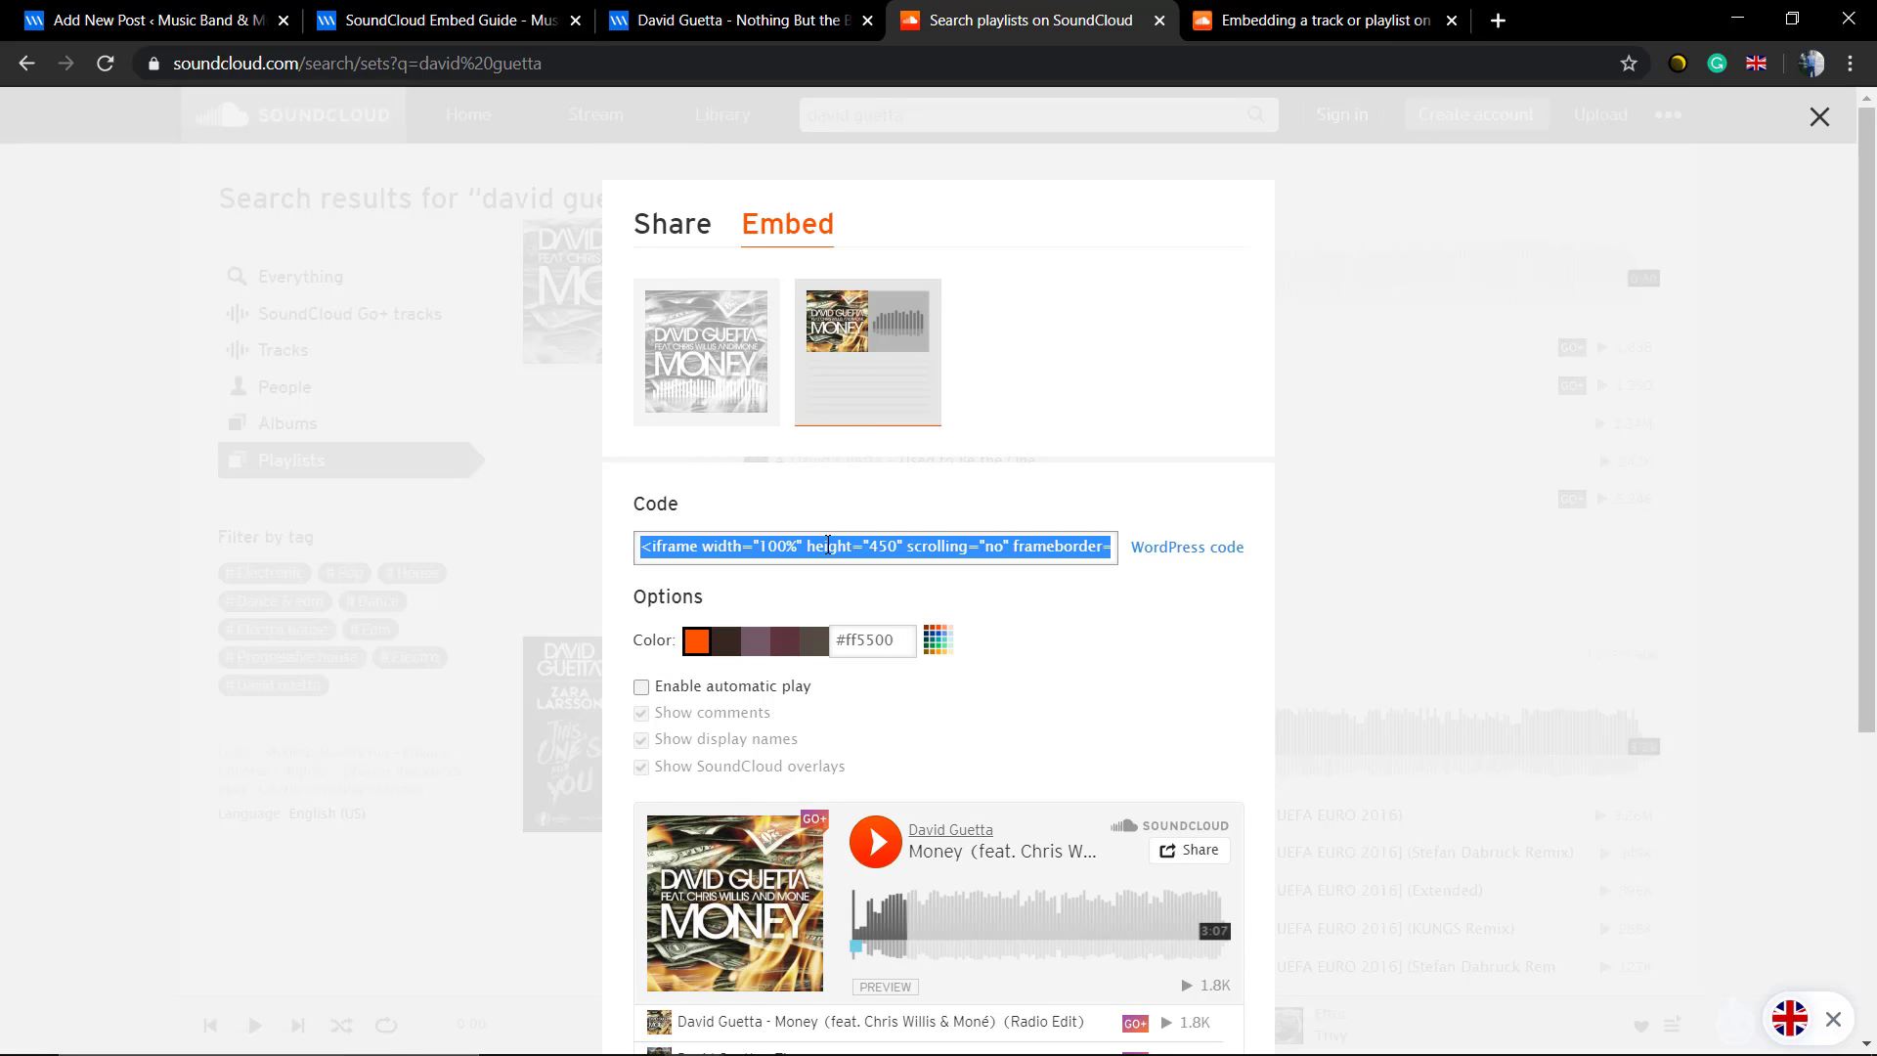
# Back in the post editor, replace the Sounds paragraph's HTML with the playlist embed code
pyautogui.click(740, 18)
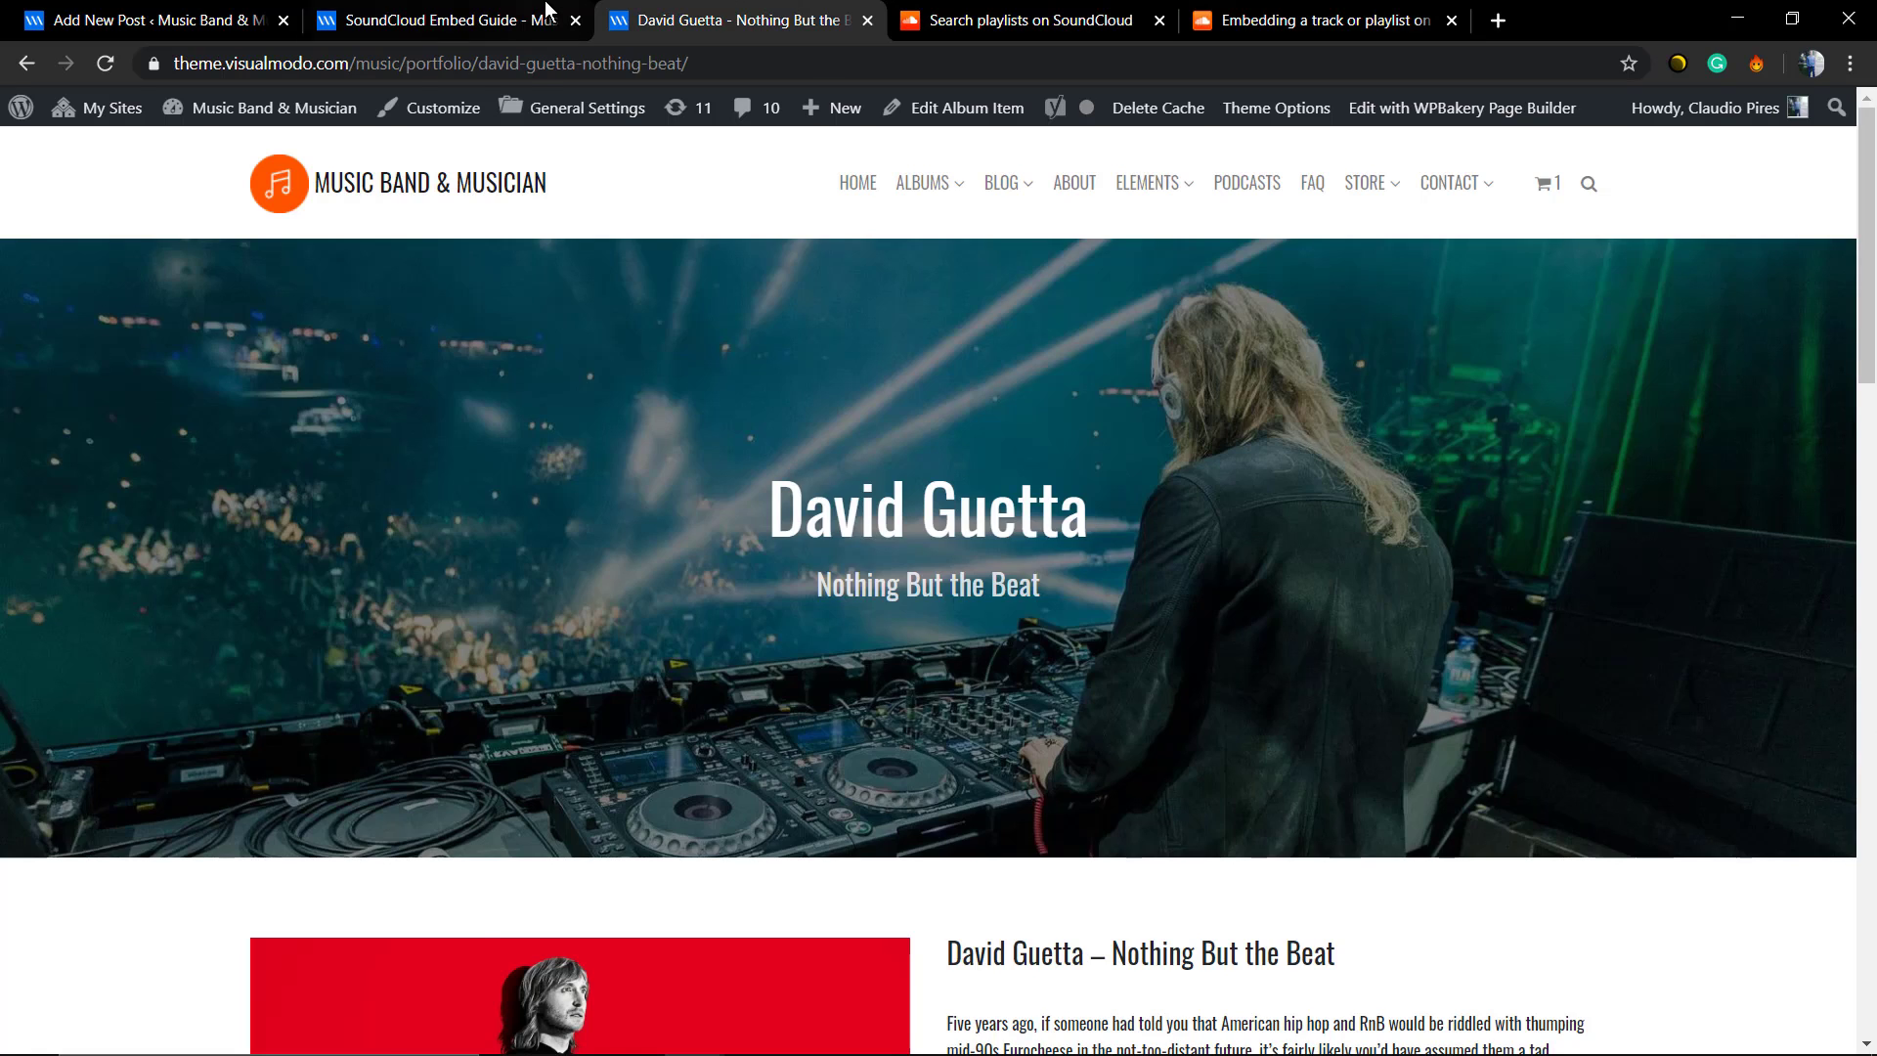
pyautogui.click(441, 18)
pyautogui.click(159, 20)
pyautogui.tripleClick(564, 444)
pyautogui.write('<iframe width="100%" height="450" scrolling="no" frameborder="no" allow="autoplay" src="https://w.soundcloud.com/player/?url=https%3A//api.soundcloud.com/playlists/384078434&color=%23ff5500&auto_play=false&hide_related=false&show_comments=true&show_user=true&show_reposts=false&show_teaser=true"></iframe>')
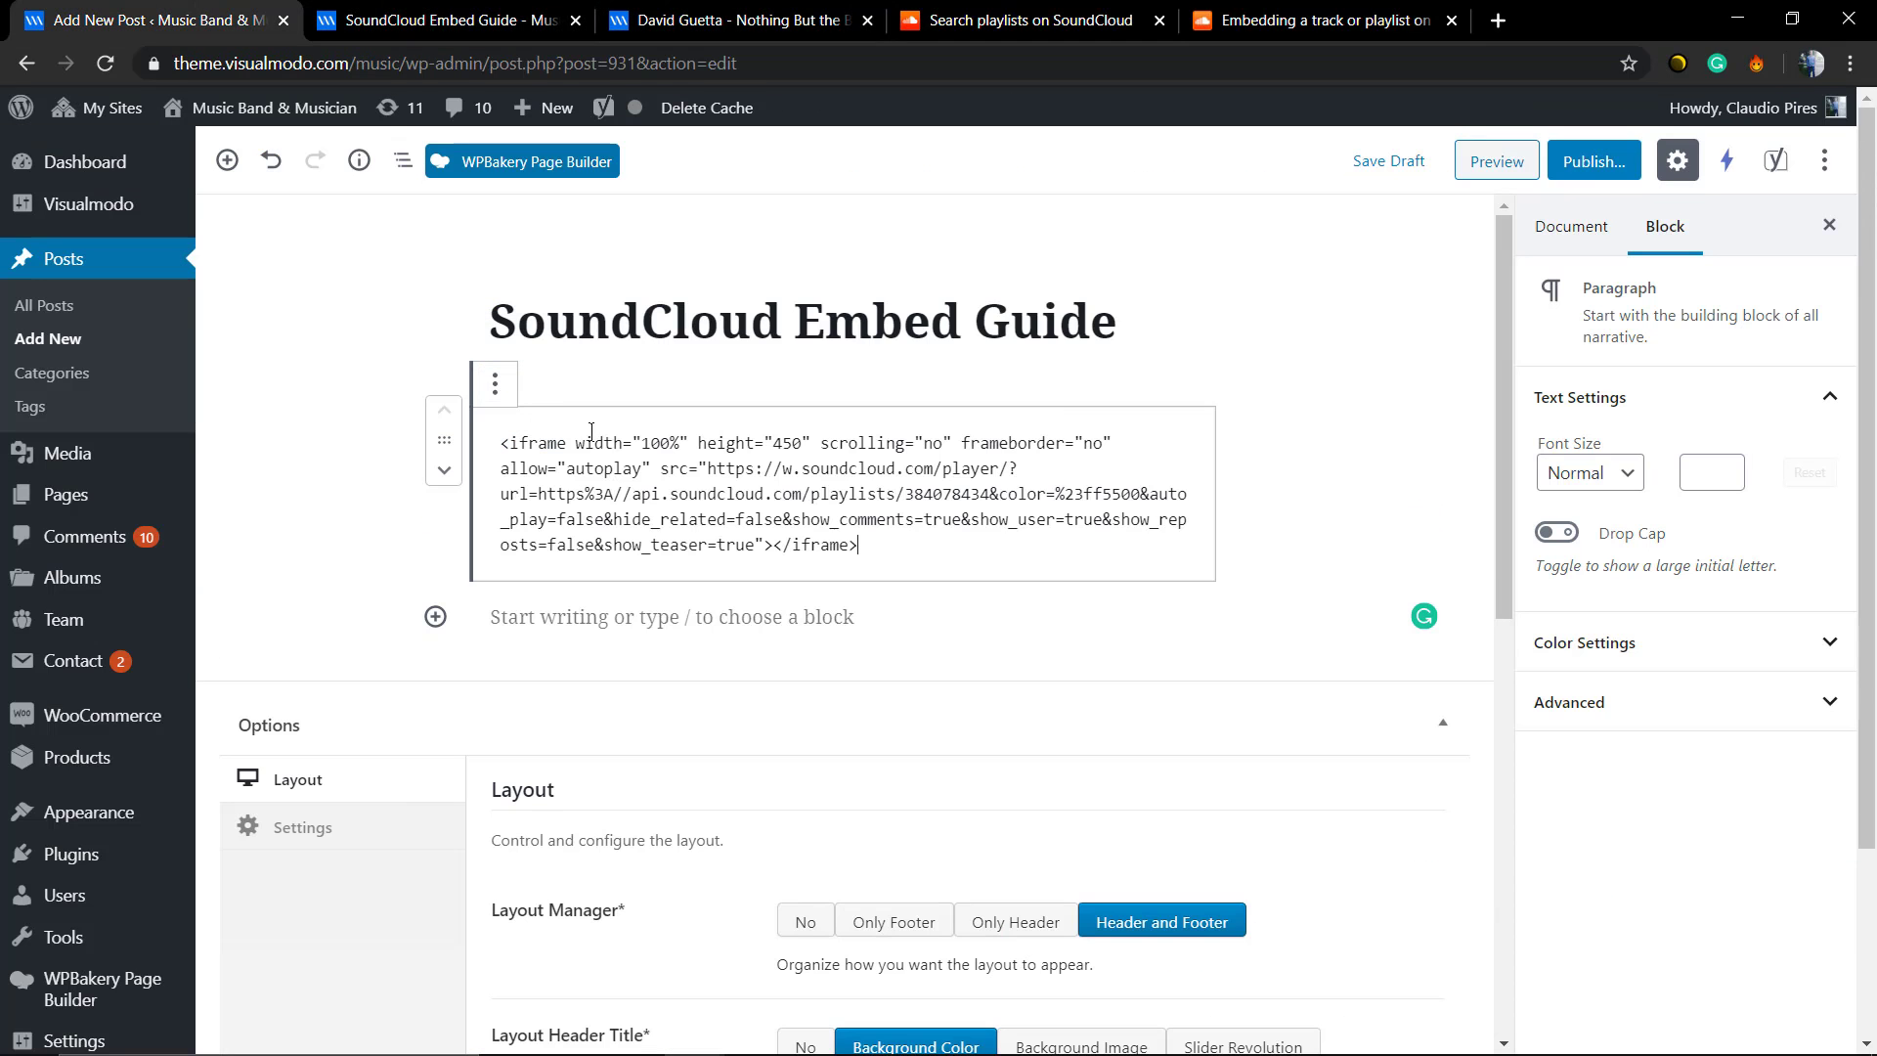
pyautogui.click(705, 364)
# Convert the block to Custom HTML showing the playlist player, preview the post and return to the editor
pyautogui.click(641, 474)
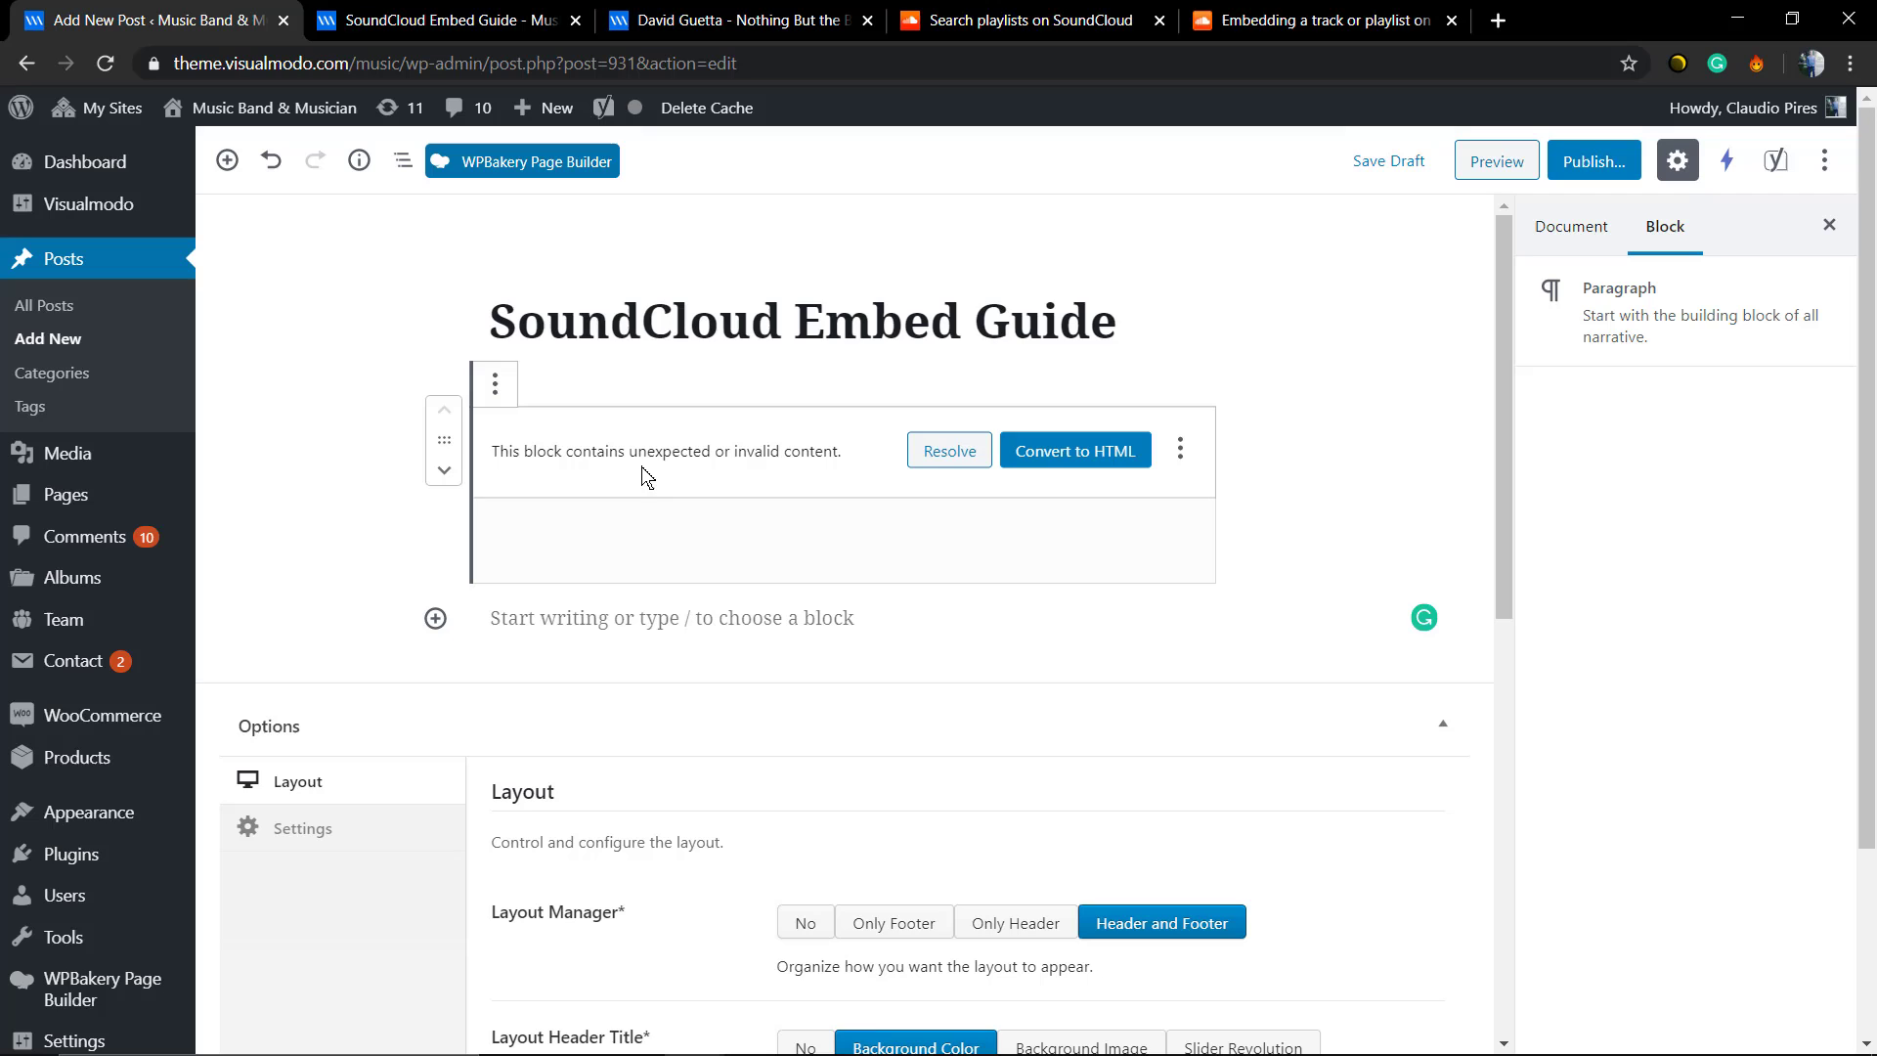
pyautogui.click(1073, 450)
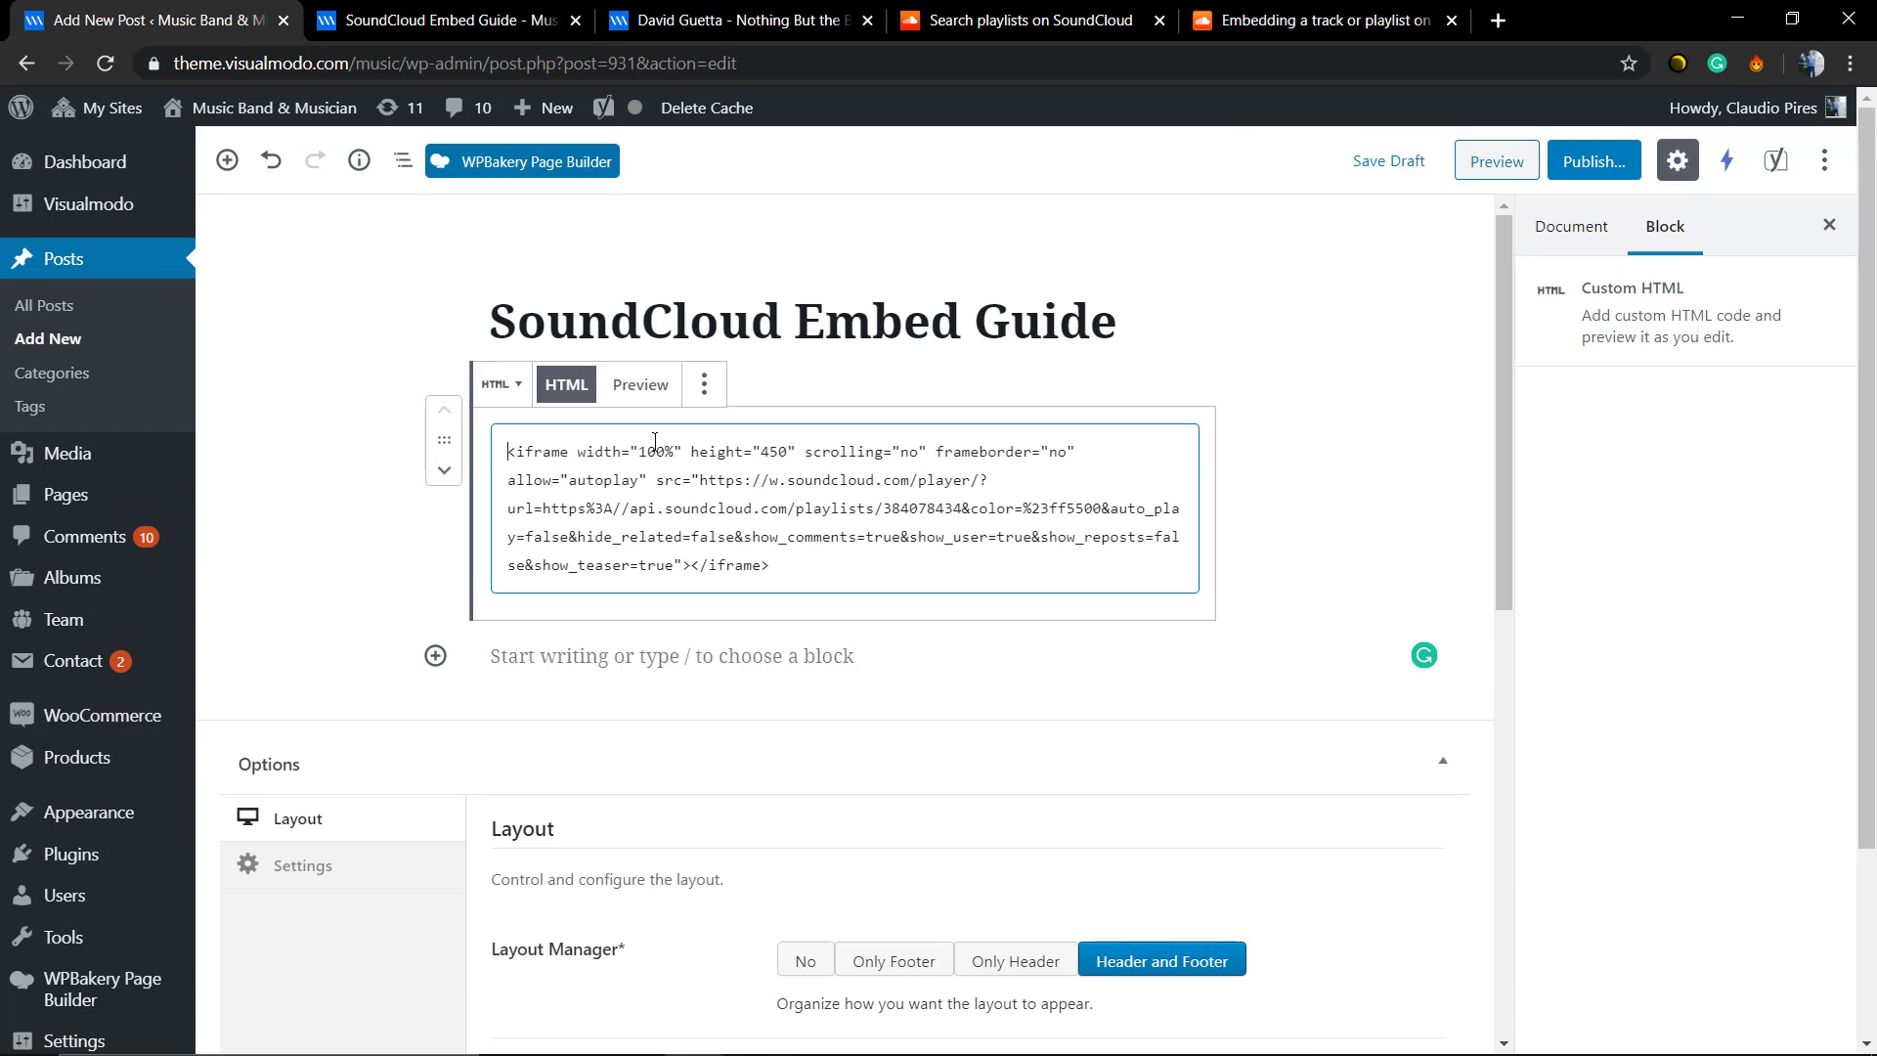
pyautogui.click(640, 384)
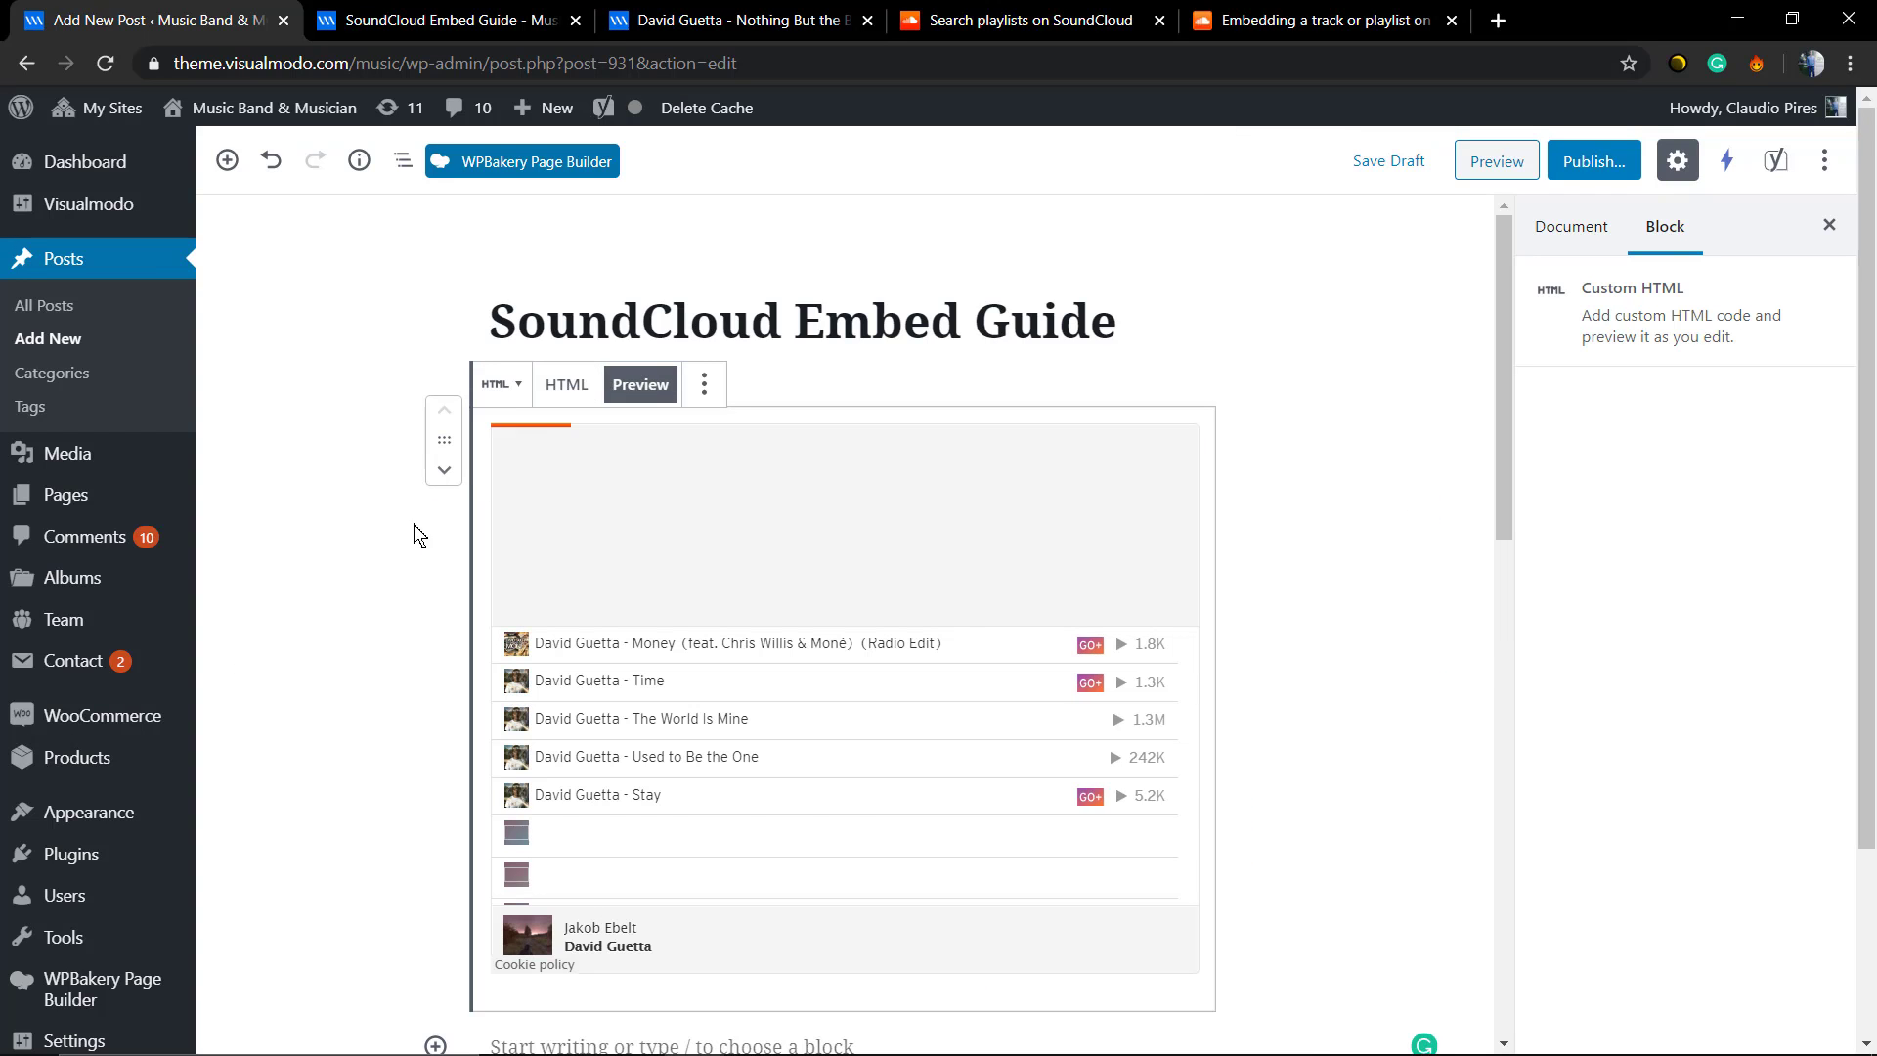
pyautogui.click(1497, 163)
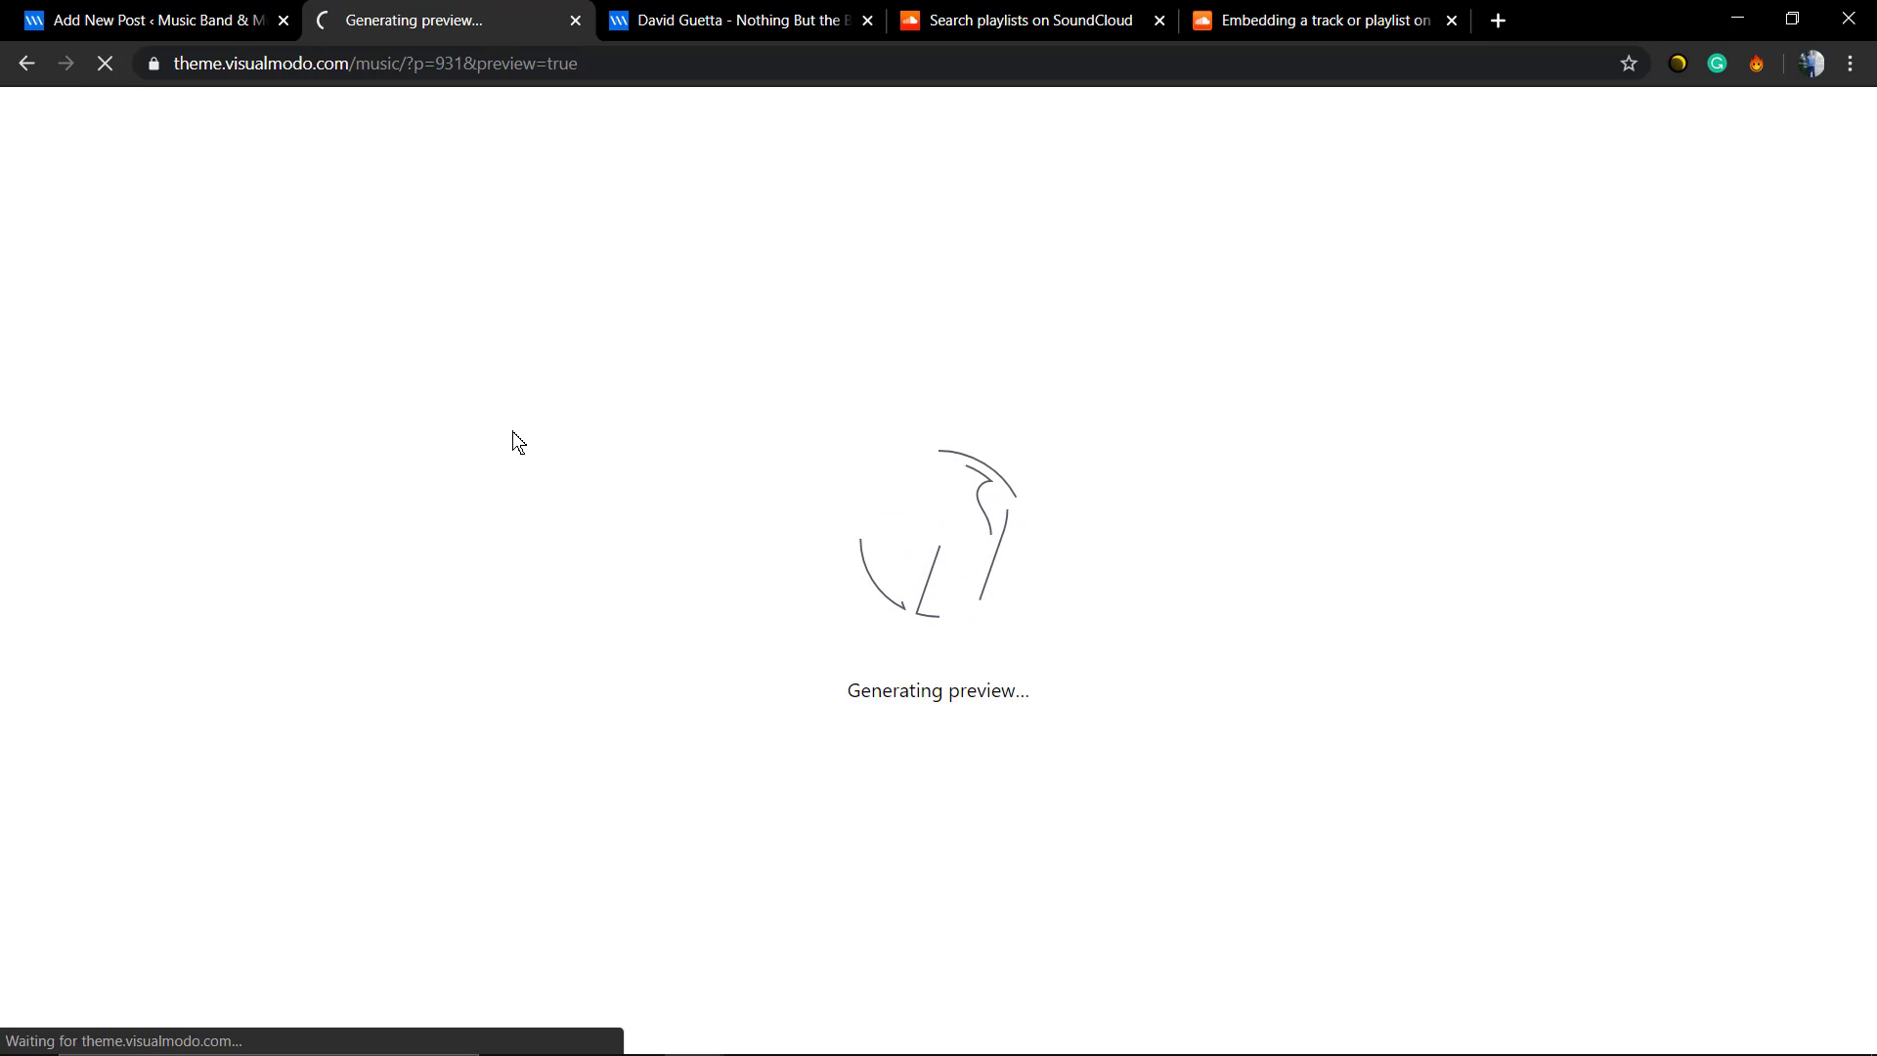
pyautogui.scroll(-5, 512, 432)
pyautogui.scroll(-5, 368, 486)
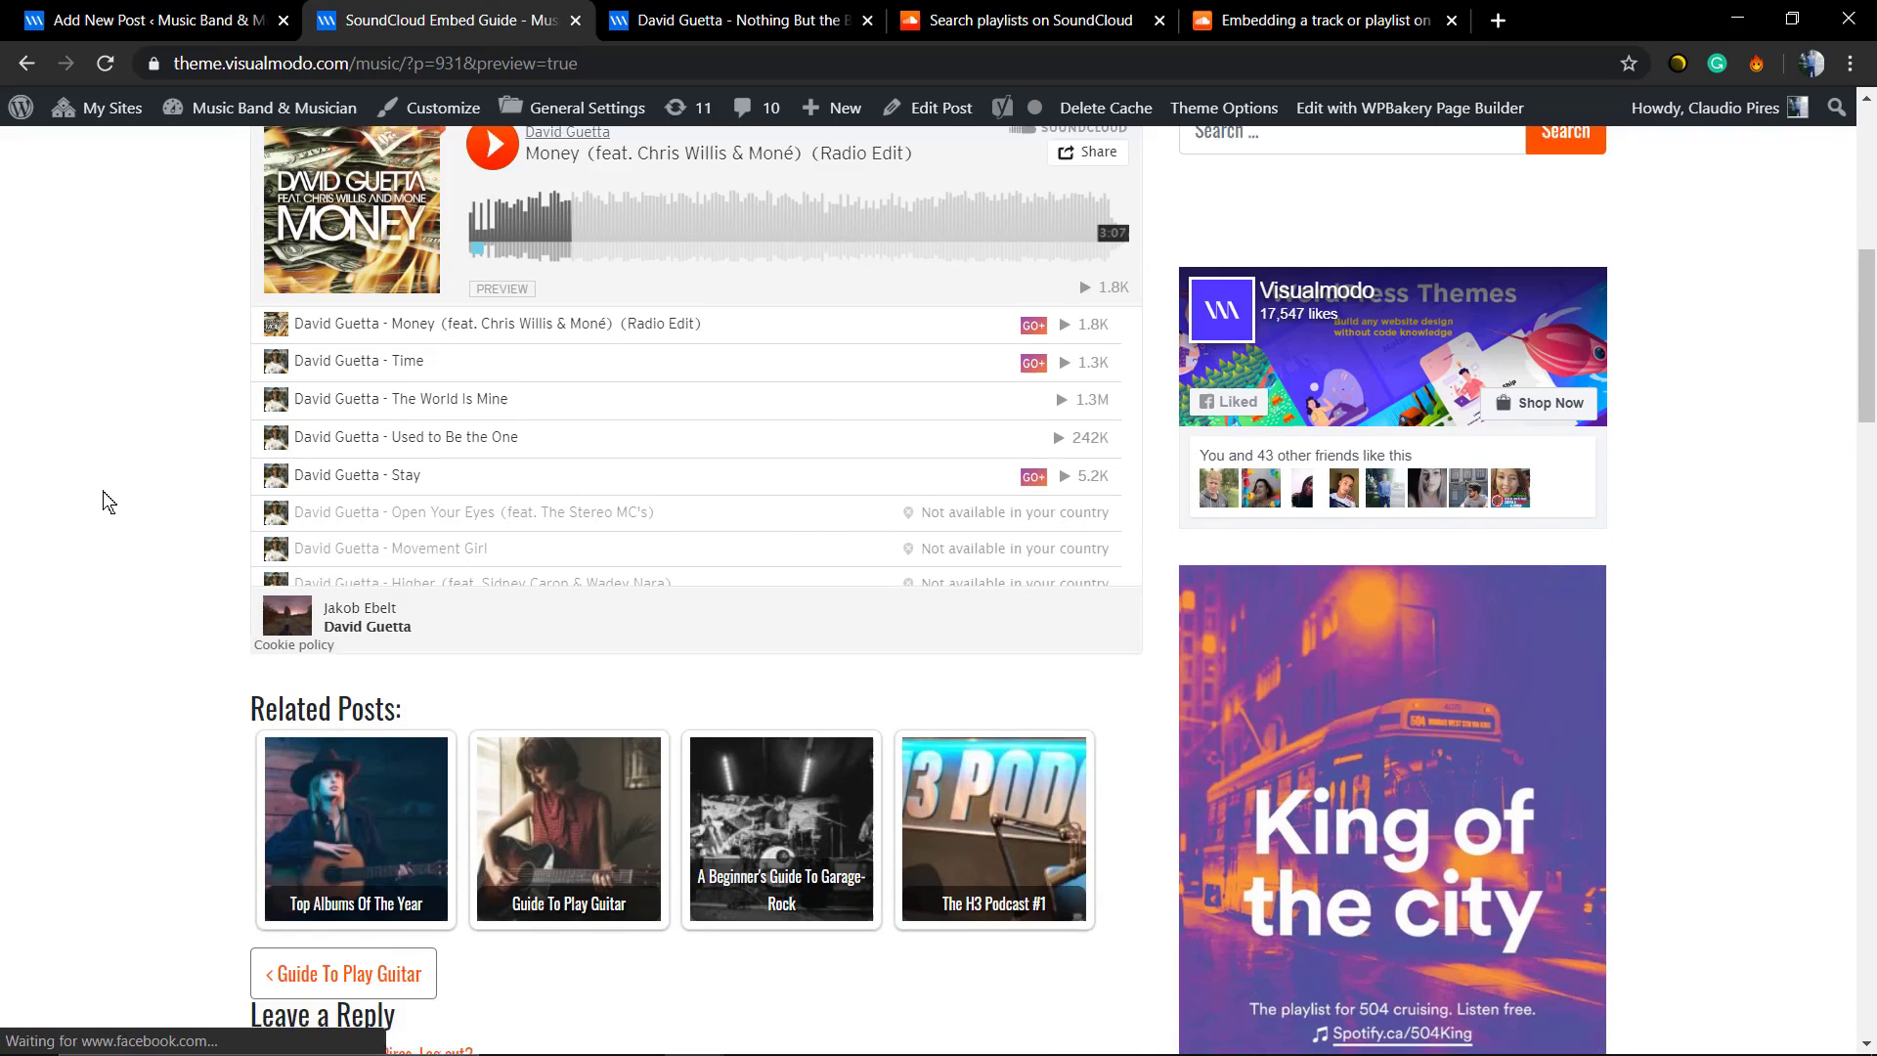
pyautogui.scroll(-1, 107, 502)
pyautogui.scroll(-5, 616, 396)
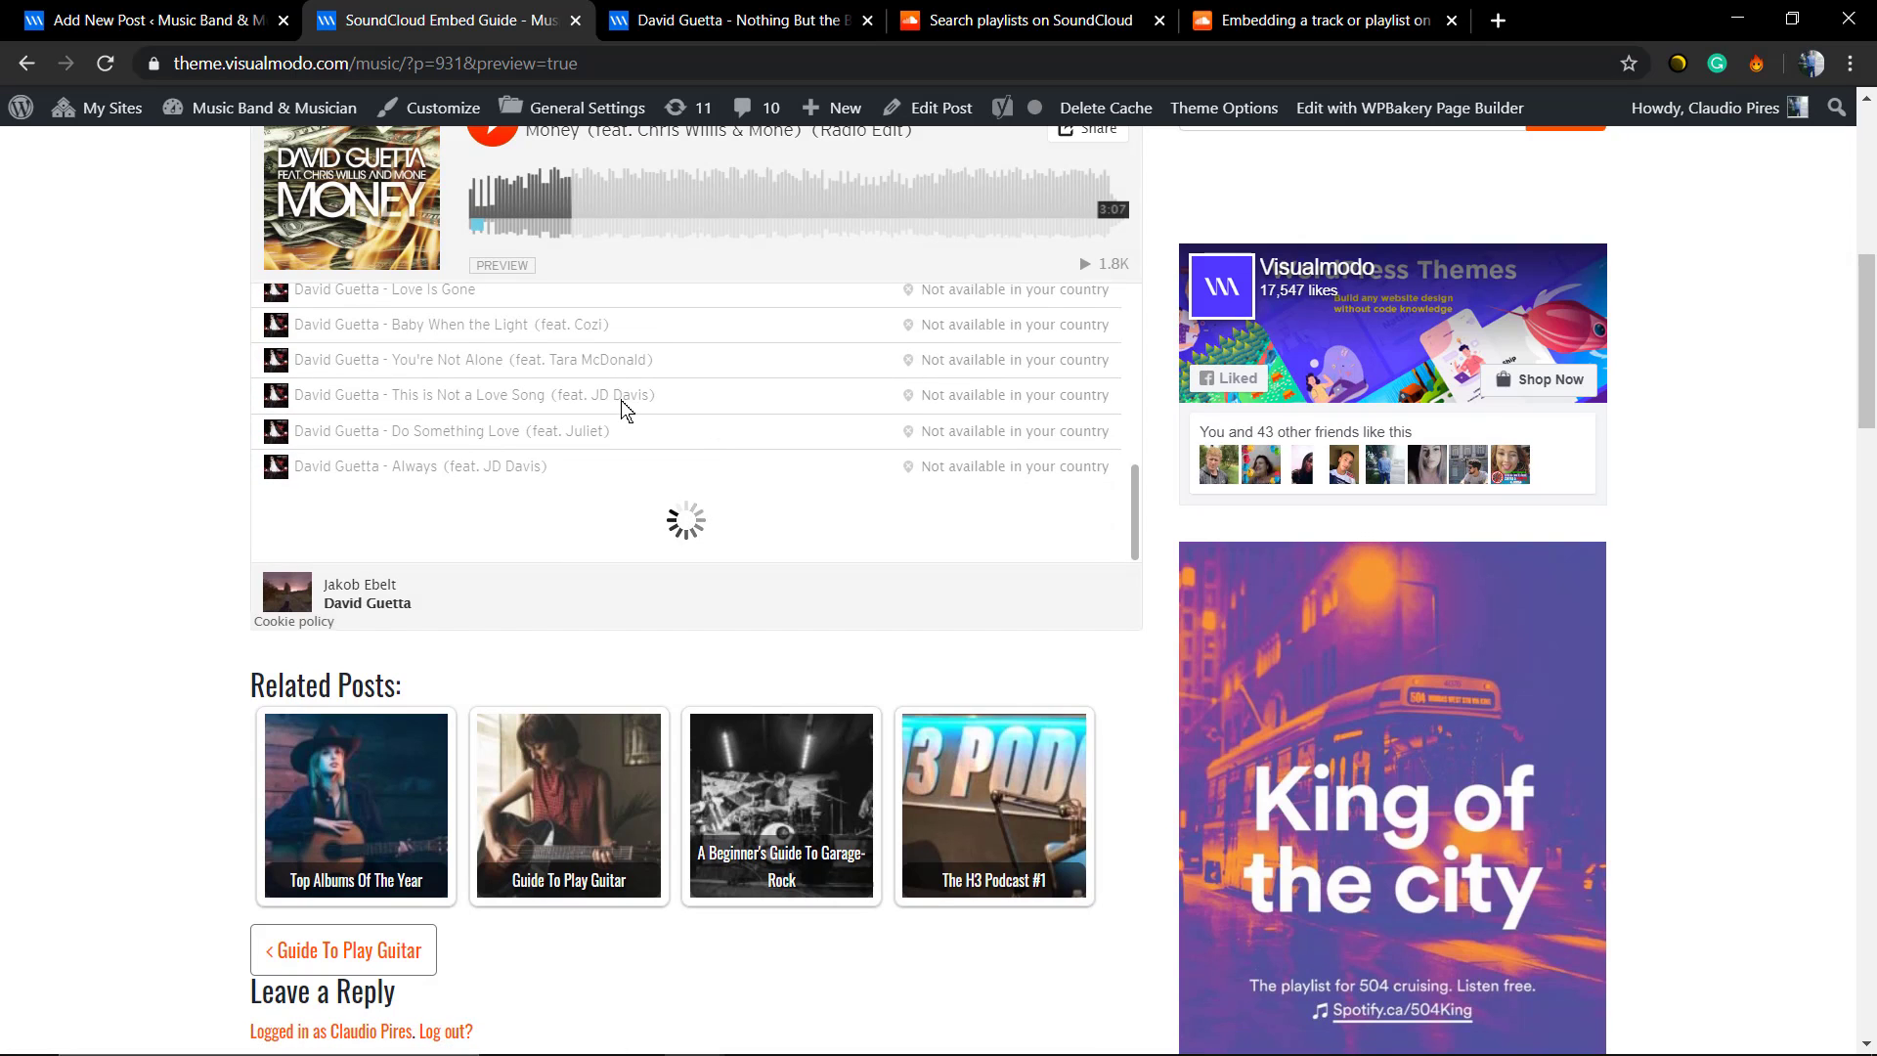
pyautogui.scroll(5, 623, 425)
pyautogui.scroll(-3, 622, 425)
pyautogui.scroll(5, 623, 440)
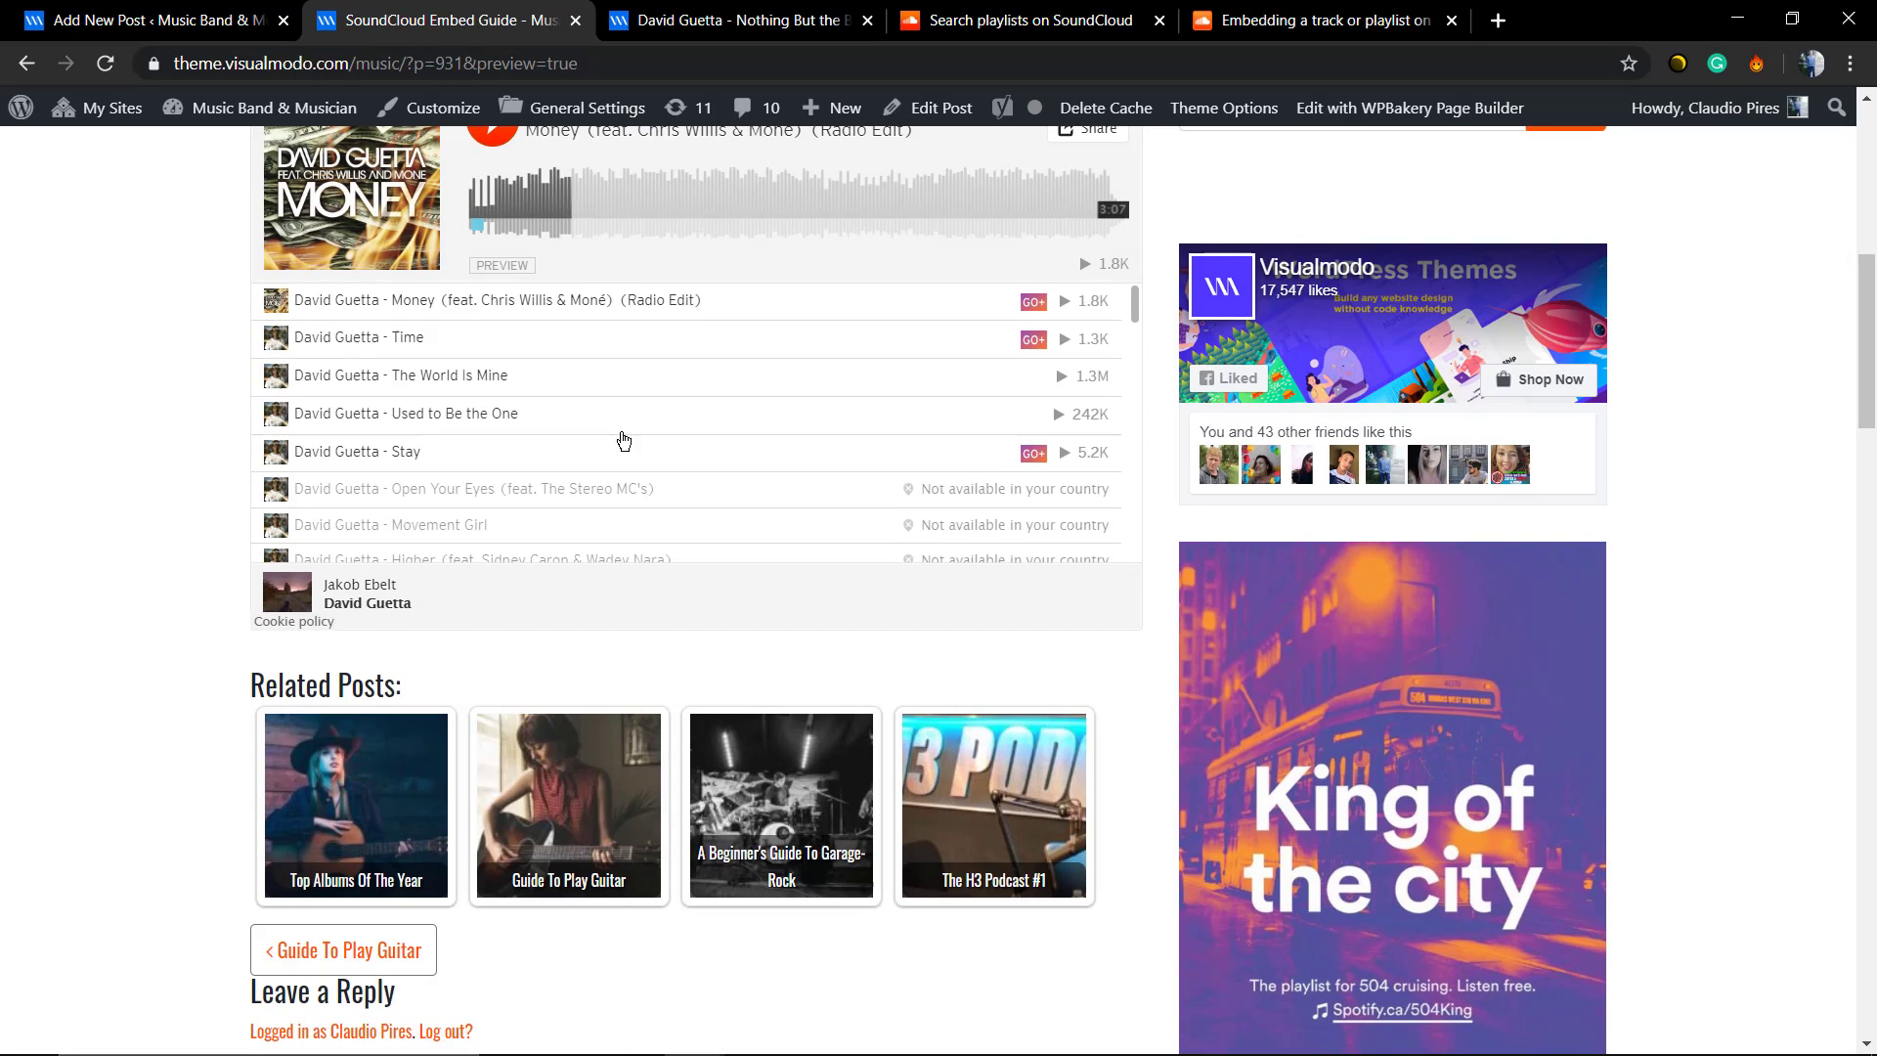
pyautogui.scroll(10, 204, 615)
pyautogui.scroll(-3, 198, 614)
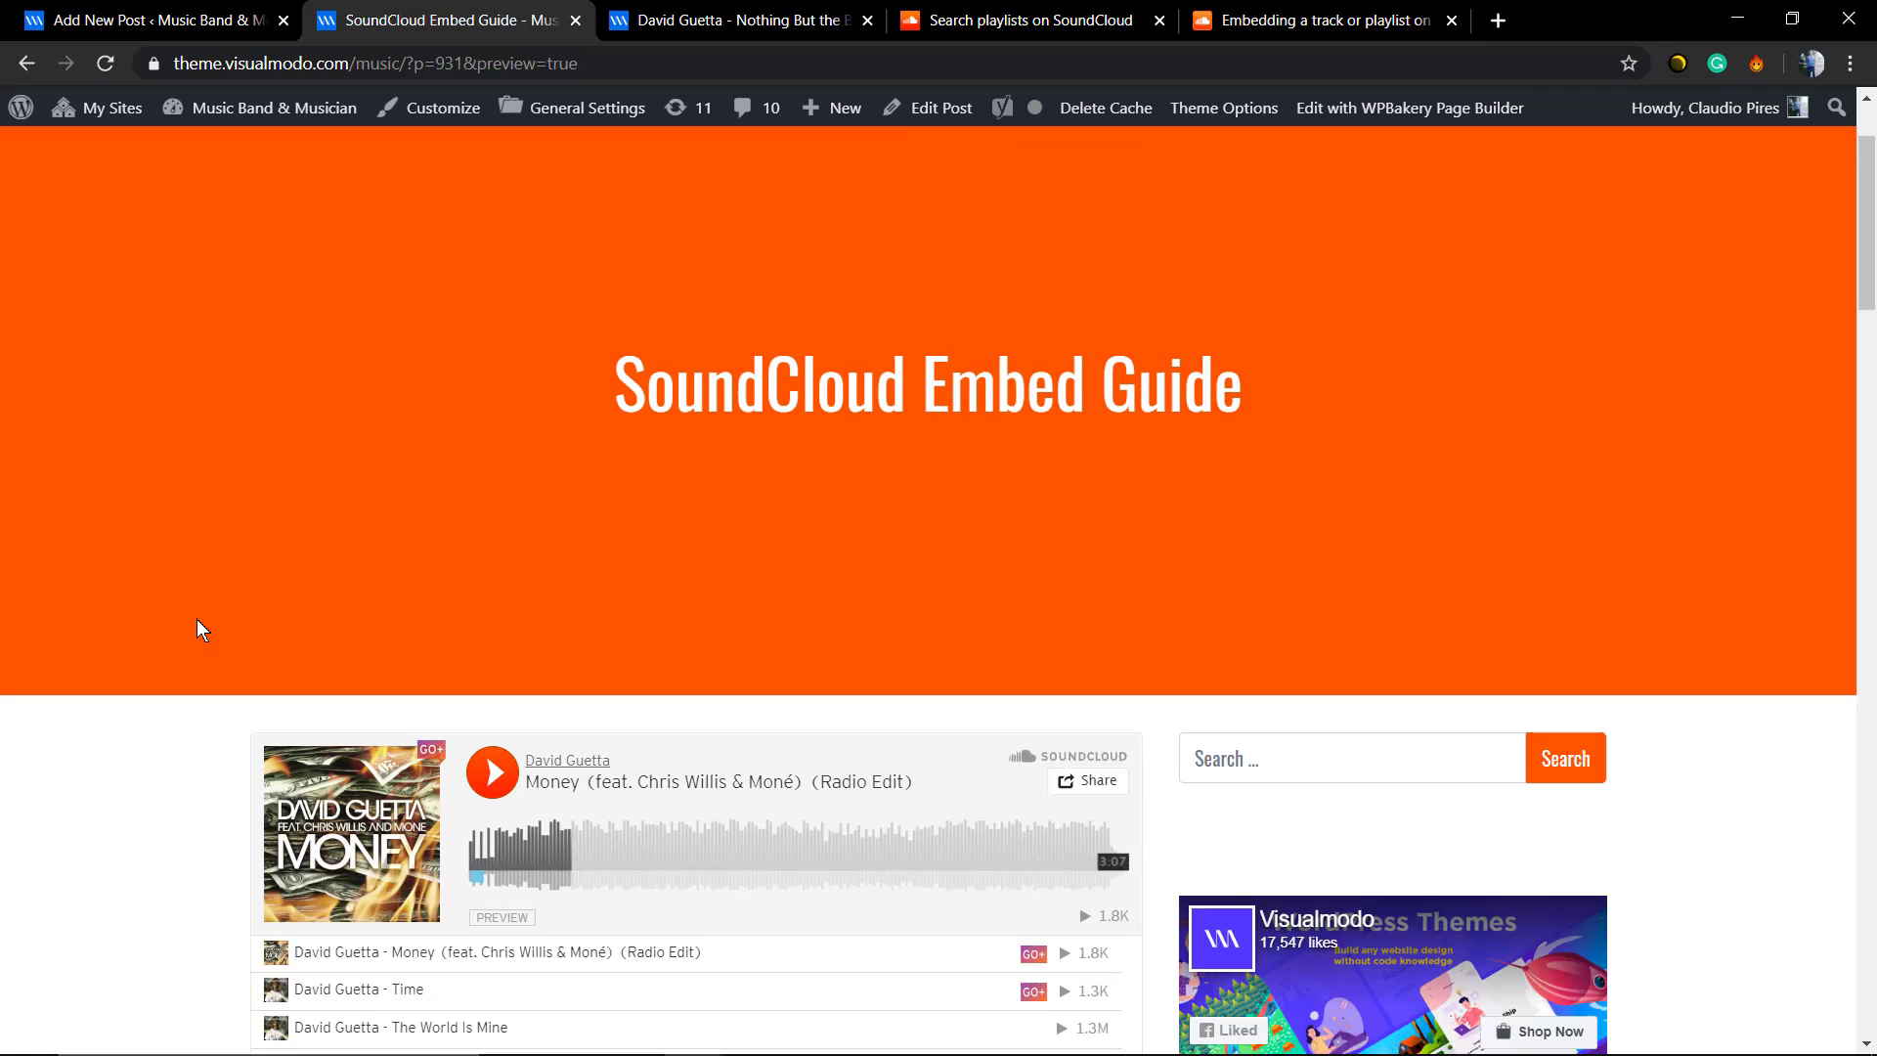
pyautogui.scroll(2, 197, 619)
pyautogui.scroll(-5, 441, 522)
pyautogui.scroll(3, 442, 523)
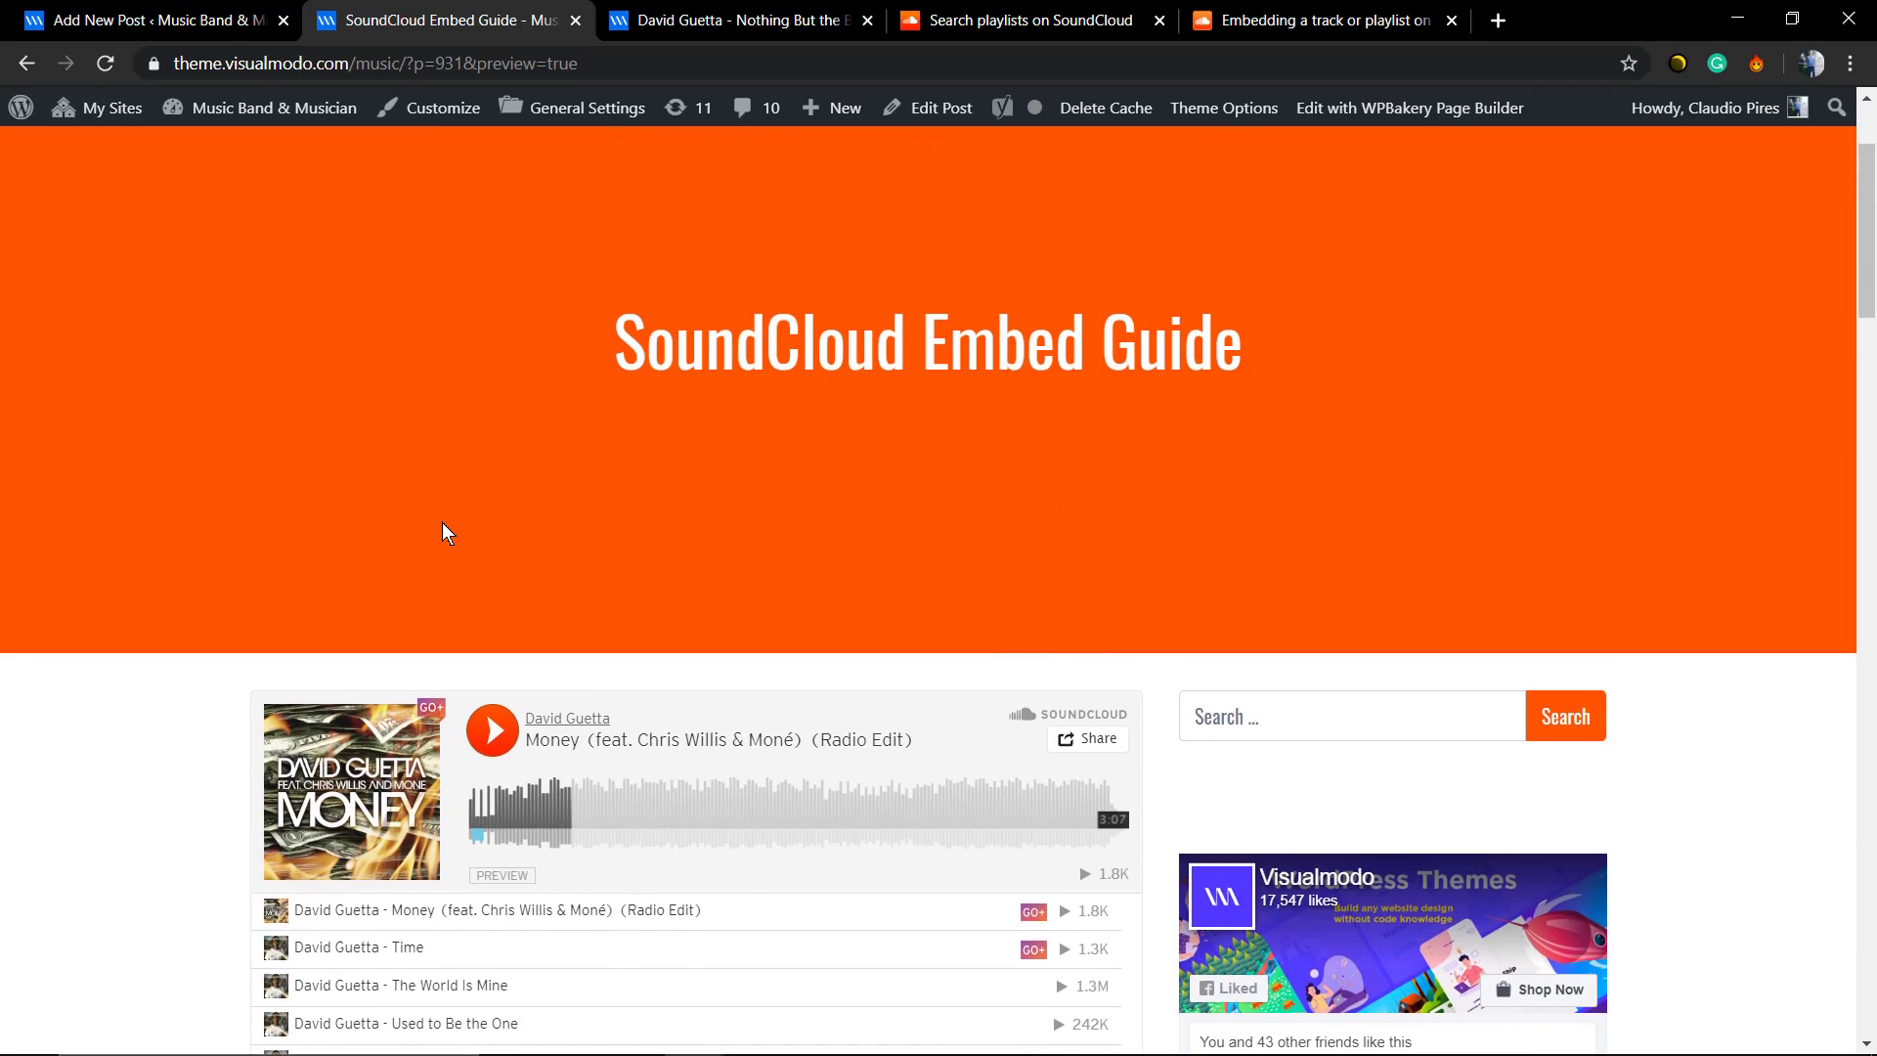
pyautogui.scroll(3, 441, 523)
pyautogui.click(163, 20)
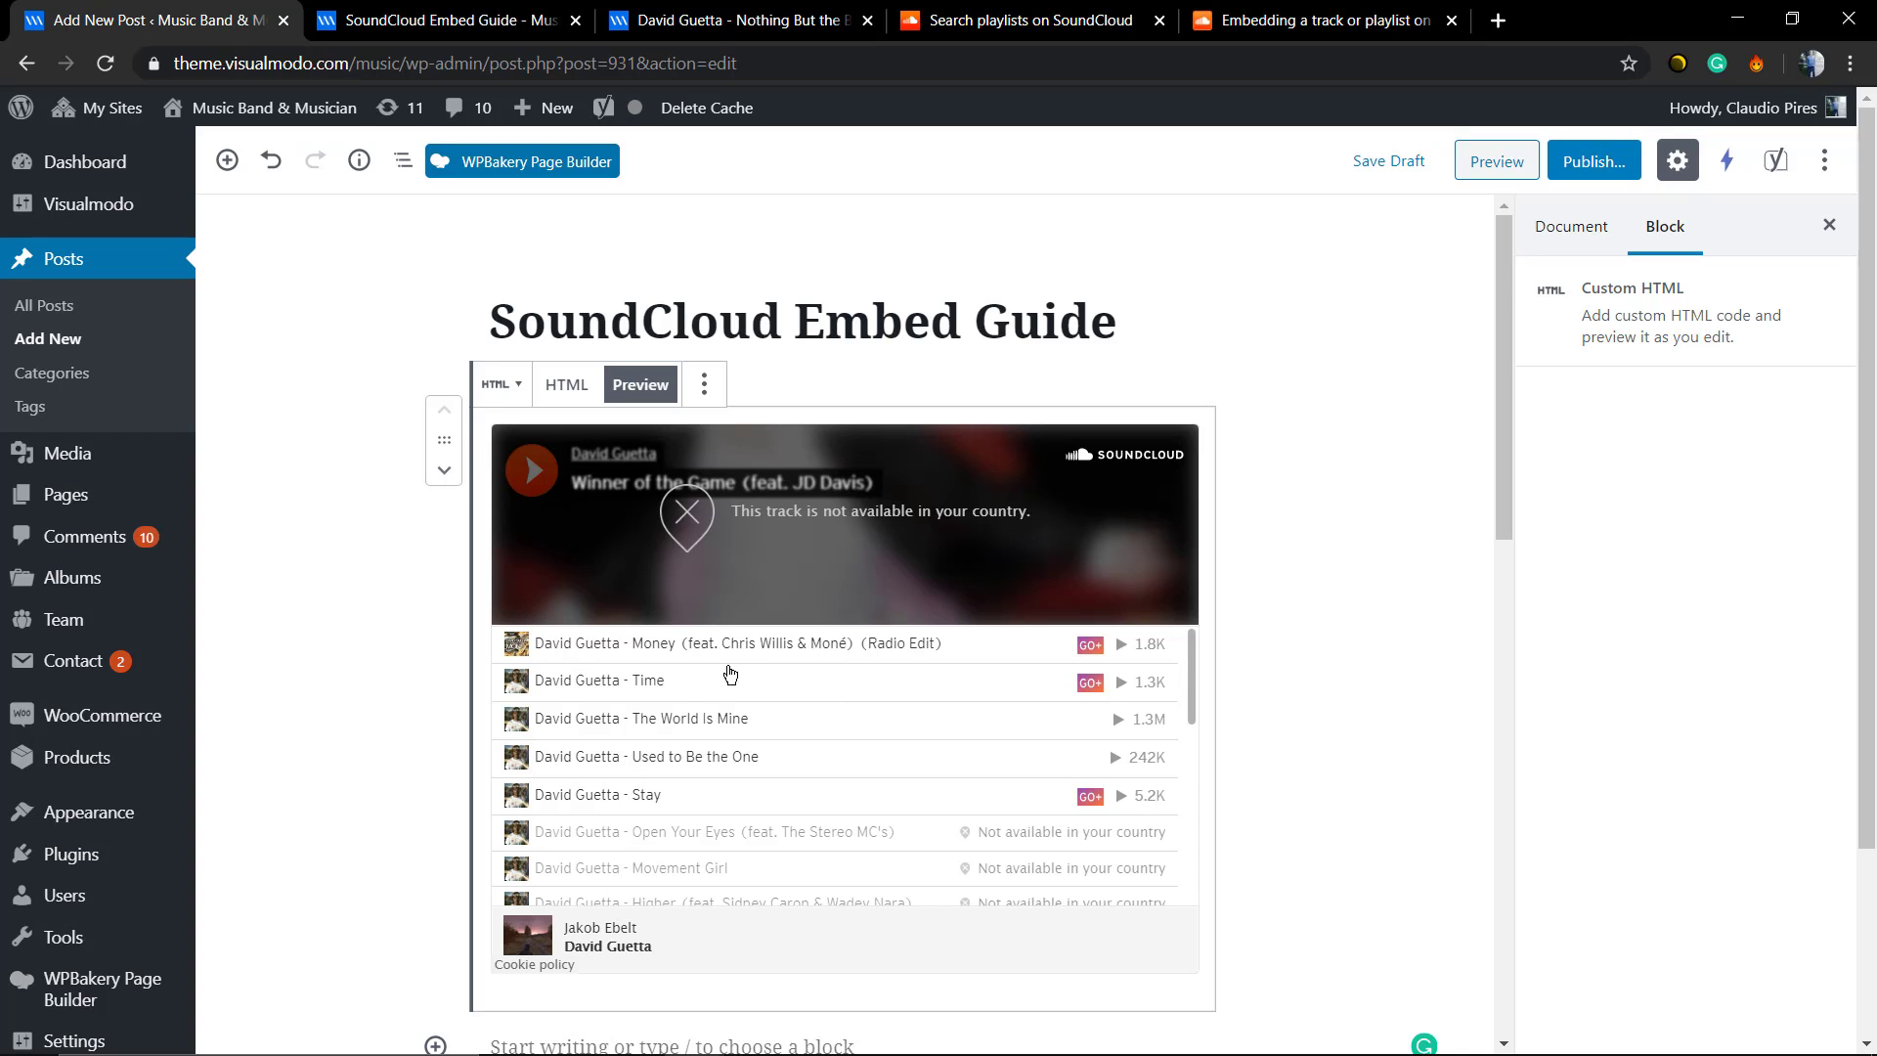
# Switch the post to the classic editor and clear its existing content
pyautogui.click(568, 384)
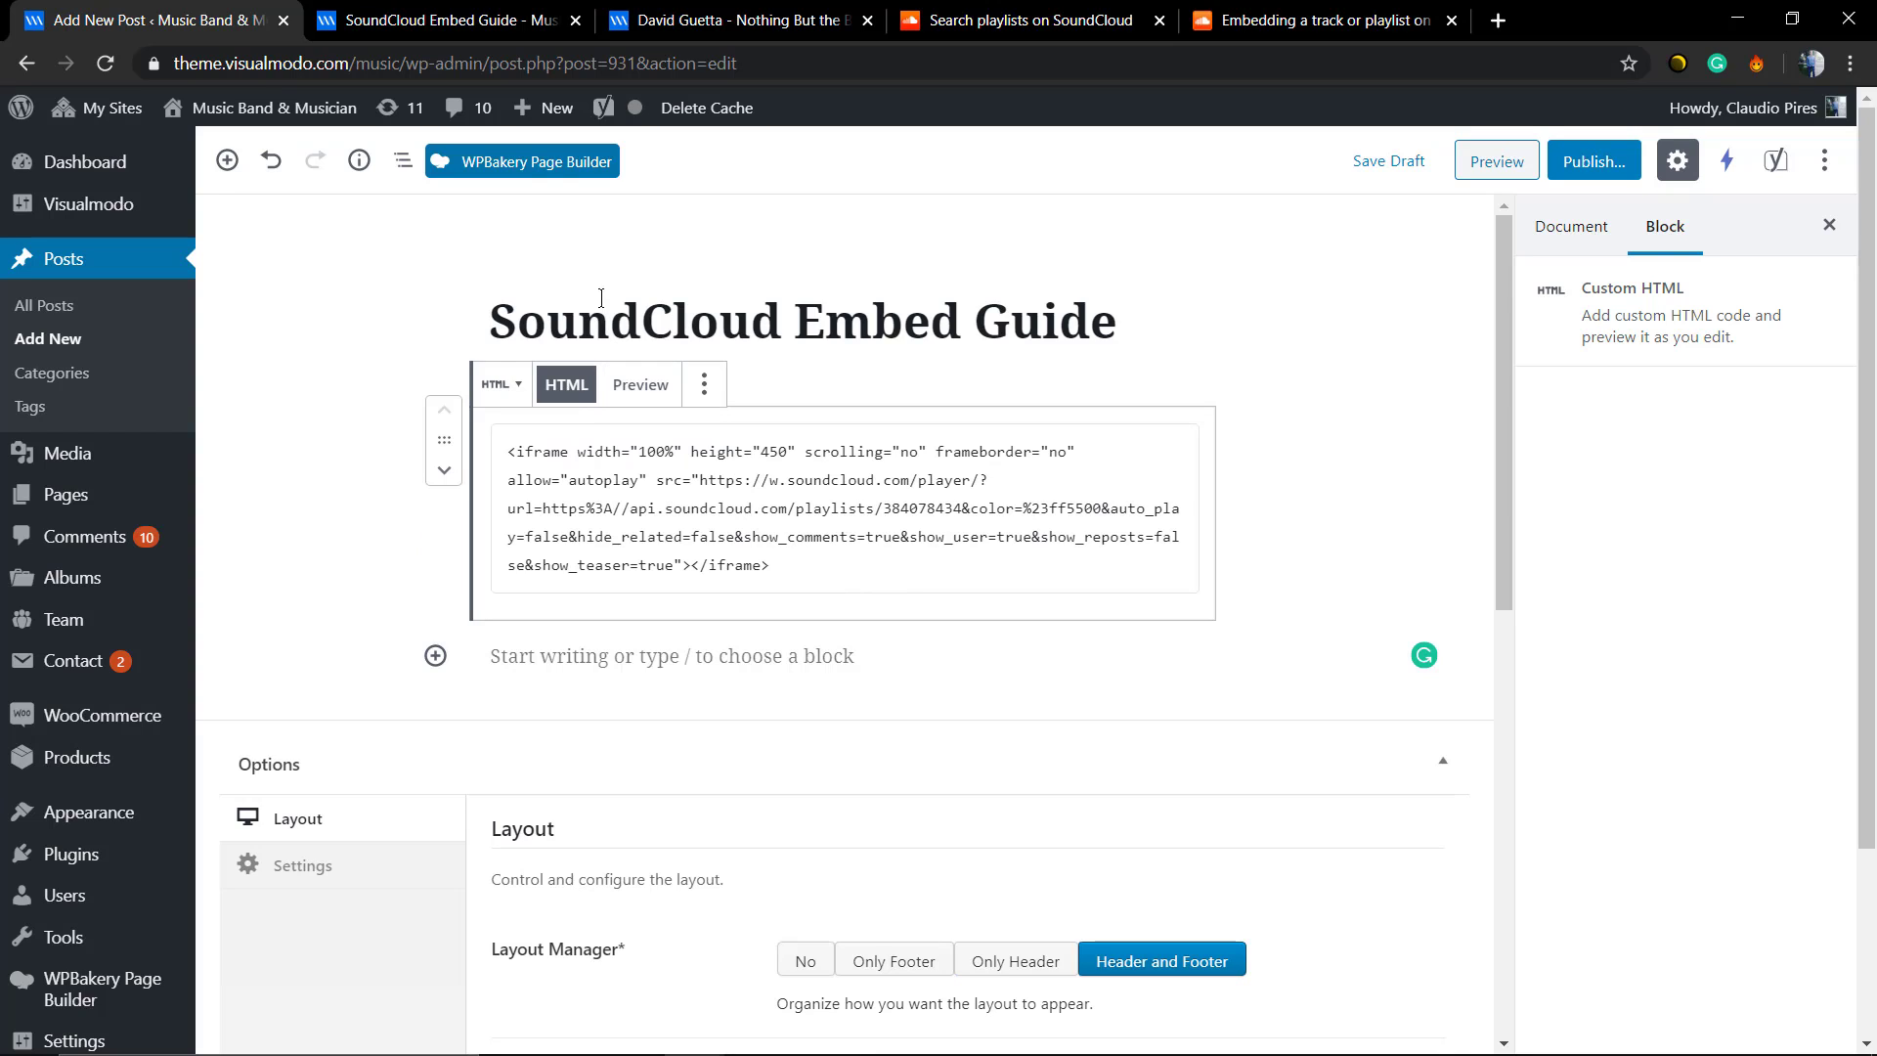
pyautogui.click(556, 172)
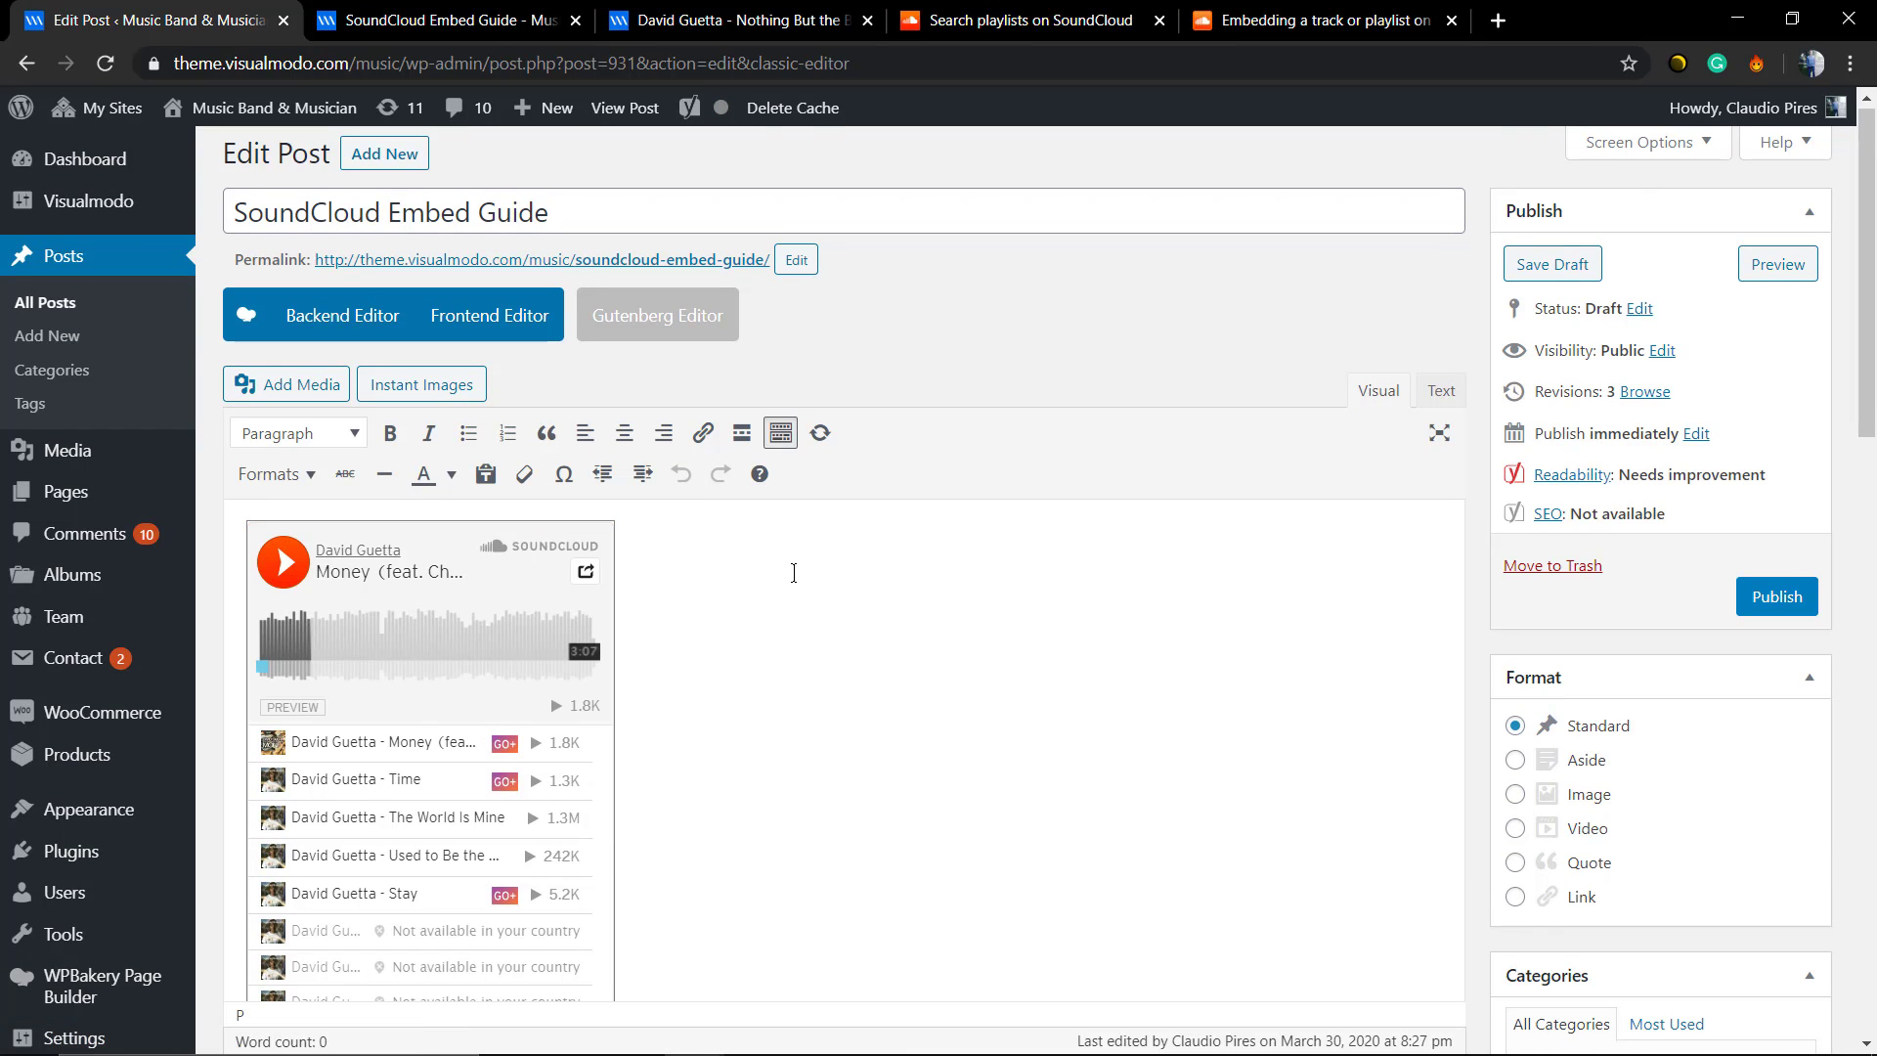
pyautogui.scroll(-1, 792, 572)
pyautogui.hotkey('ctrl', 'a')
pyautogui.press('Delete')
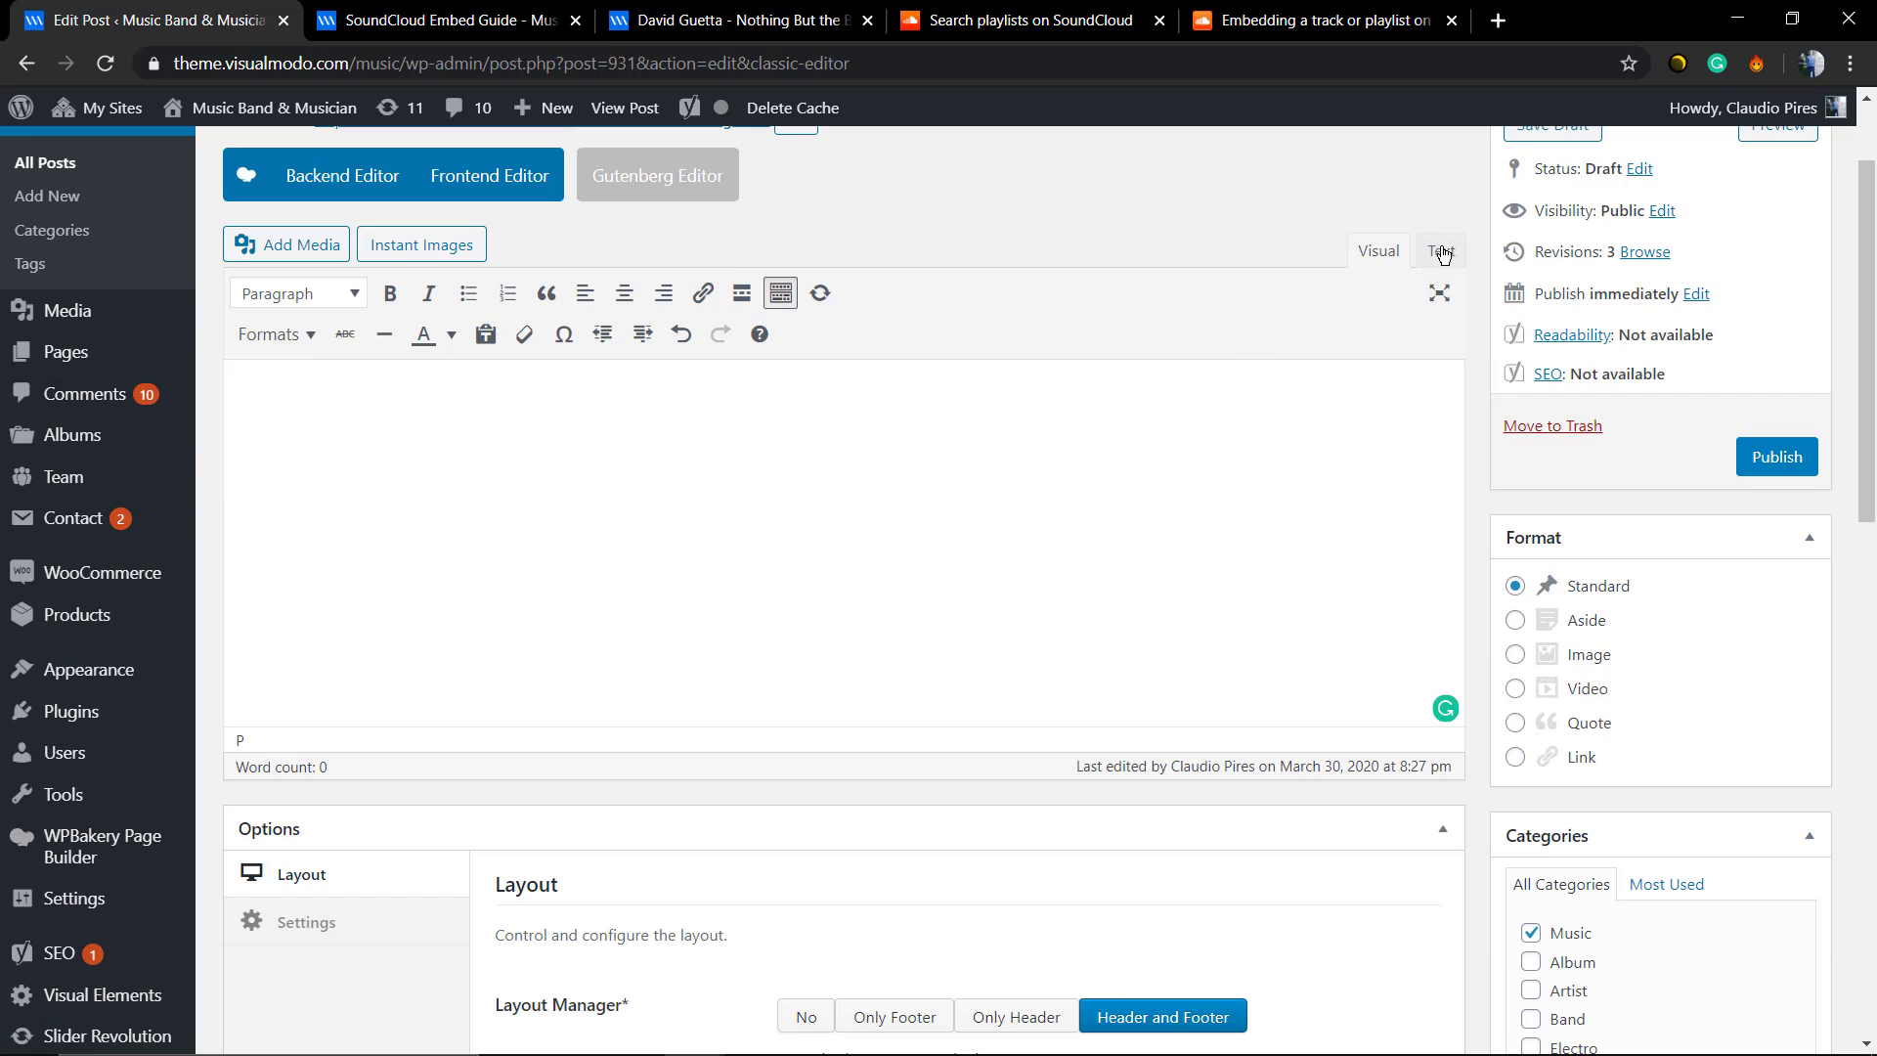
# Paste the SoundCloud playlist iframe in the Text view and return to Visual to see the player
pyautogui.click(1440, 252)
pyautogui.write('<iframe width="100%" height="450" scrolling="no" frameborder="no" allow="autoplay" src="https://w.soundcloud.com/player/?url=https%3A//api.soundcloud.com/playlists/384078434&color=%23ff5500&auto_play=false&hide_related=false&show_comments=true&show_user=true&show_reposts=false&show_teaser=true"></iframe>')
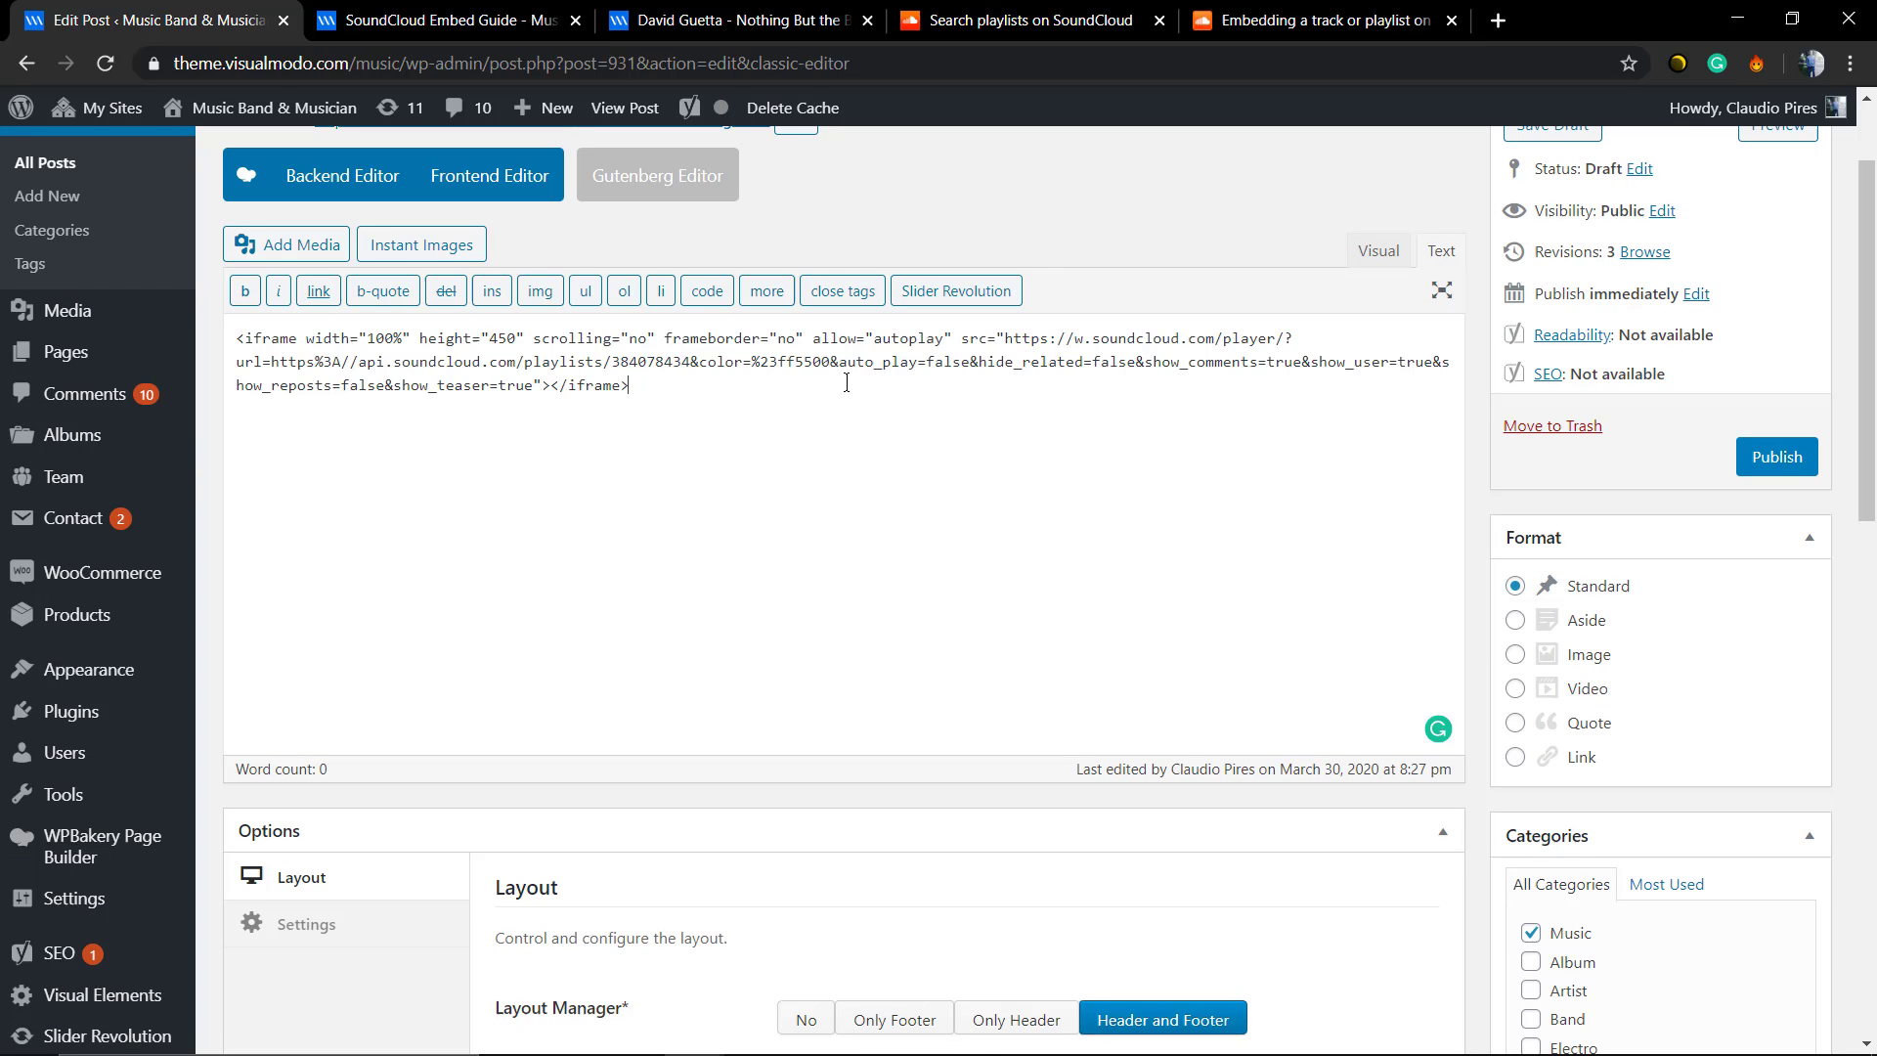
pyautogui.click(1379, 250)
pyautogui.scroll(5, 810, 509)
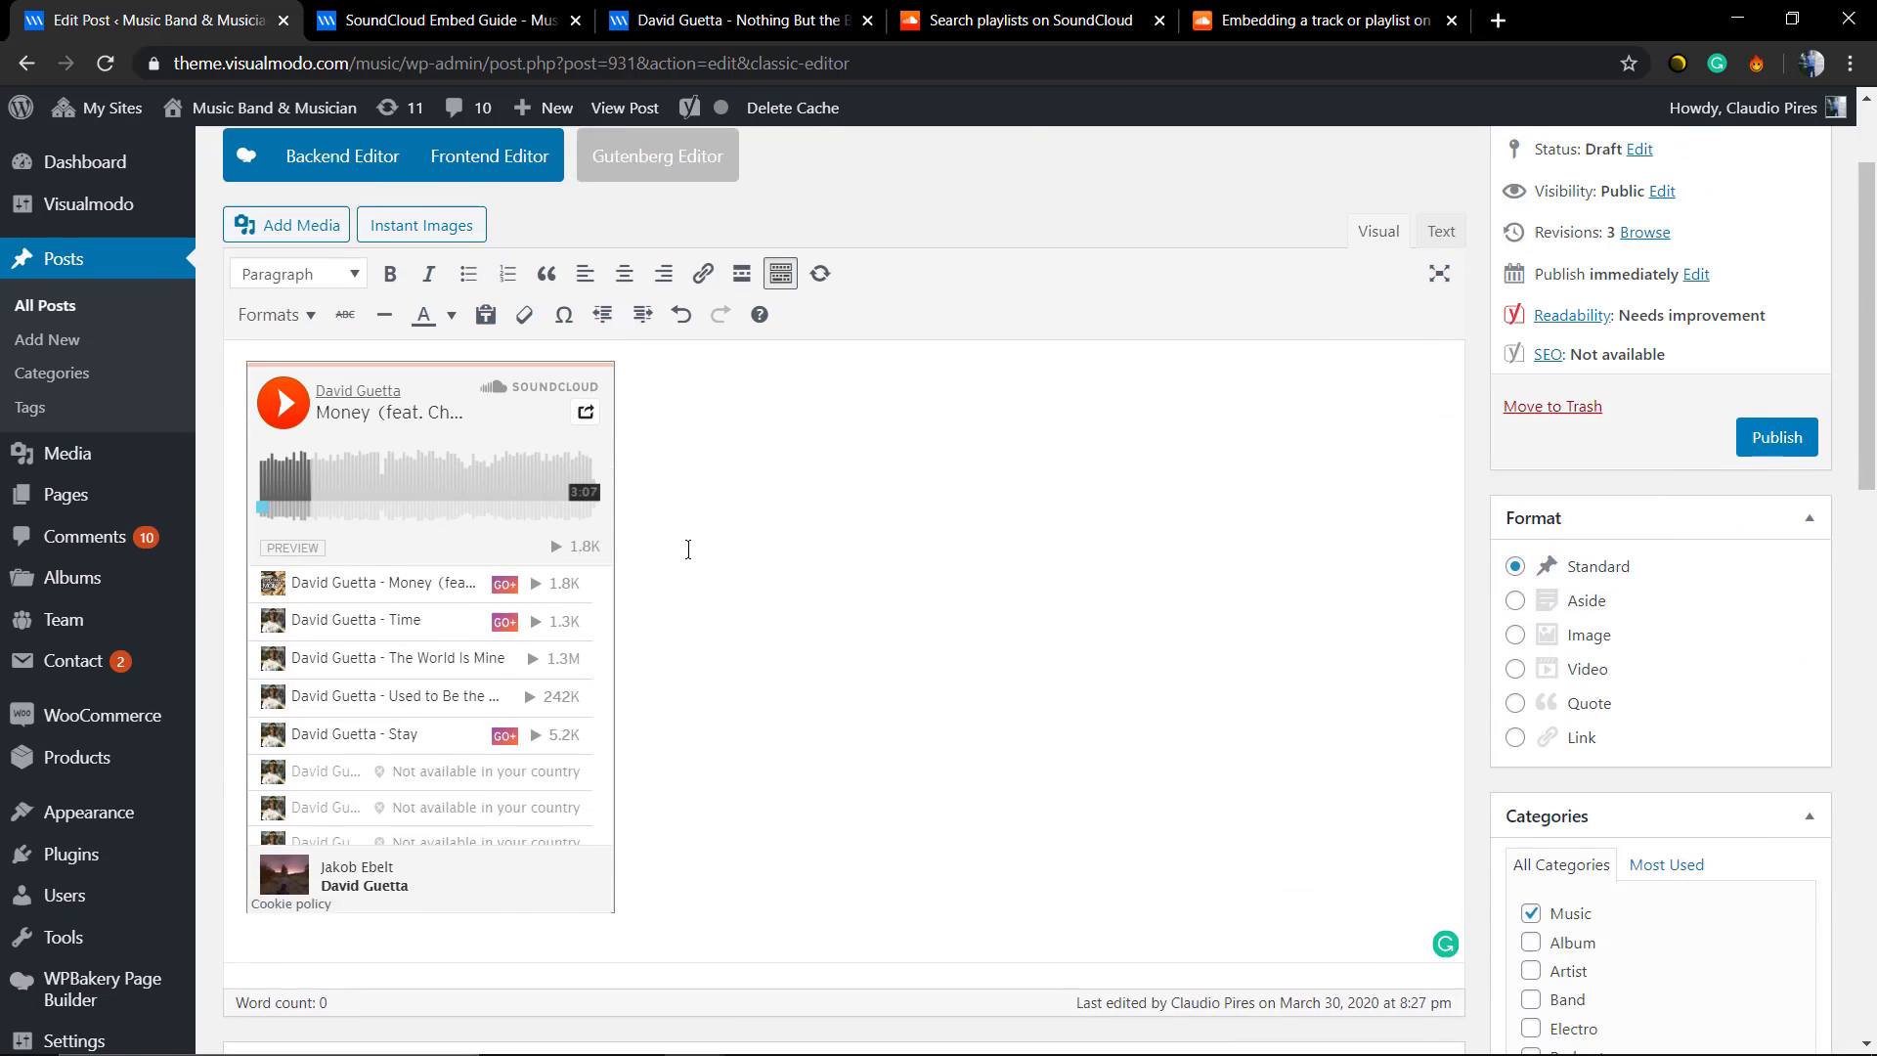
# Open the post in the WPBakery Backend Editor, delete the existing row and add a Raw HTML element
pyautogui.click(341, 318)
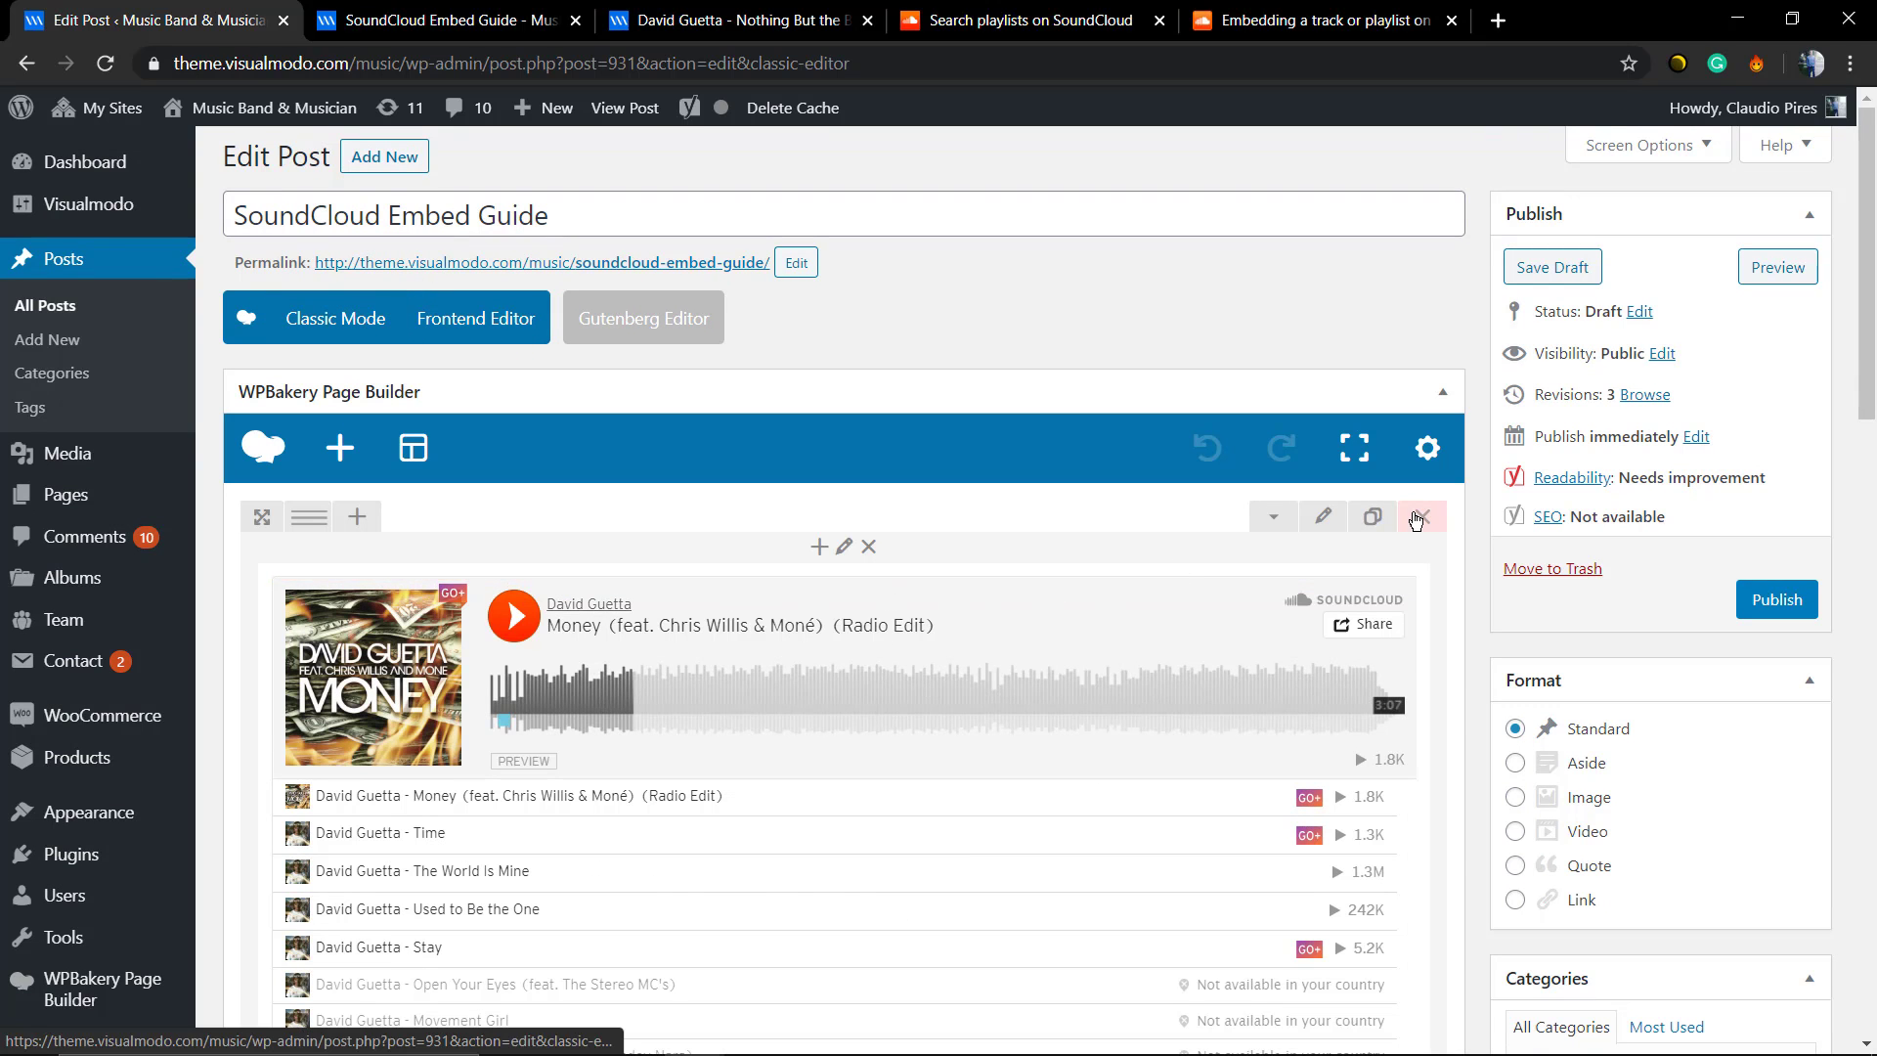
pyautogui.click(1421, 517)
pyautogui.click(607, 847)
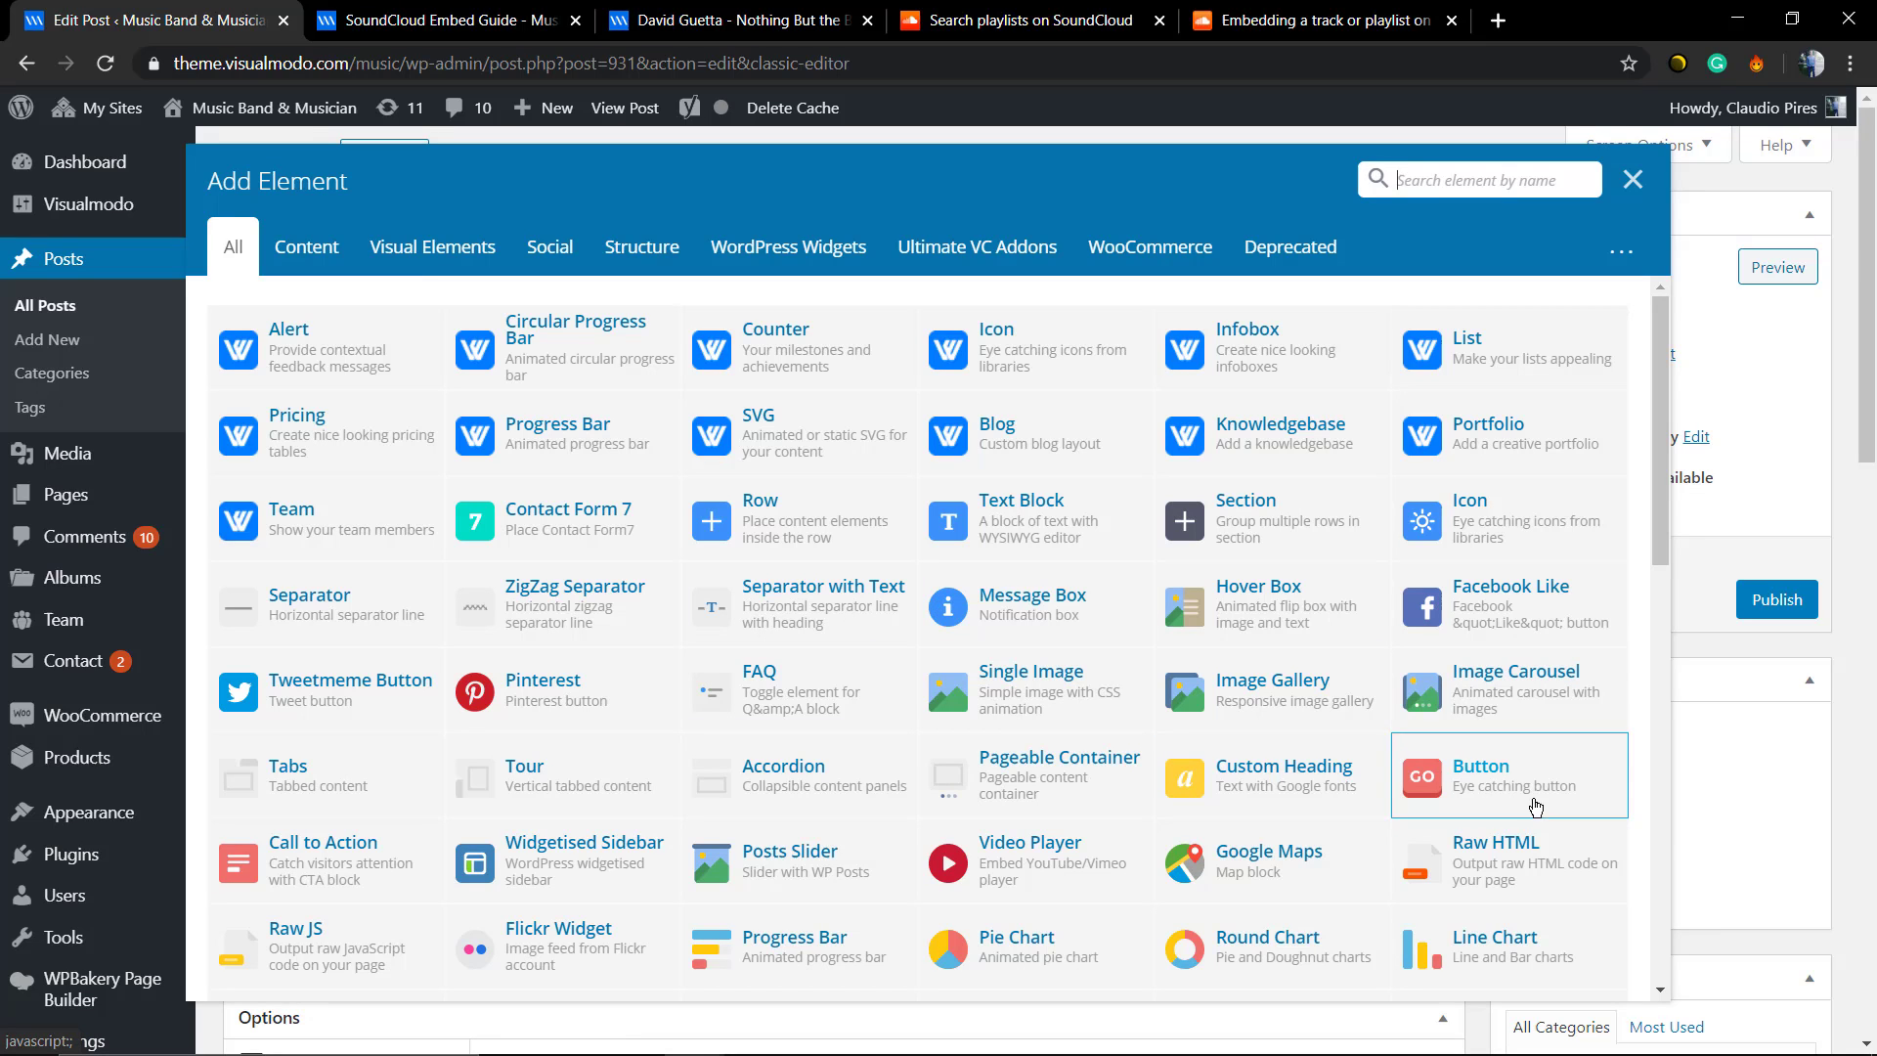
pyautogui.click(1529, 857)
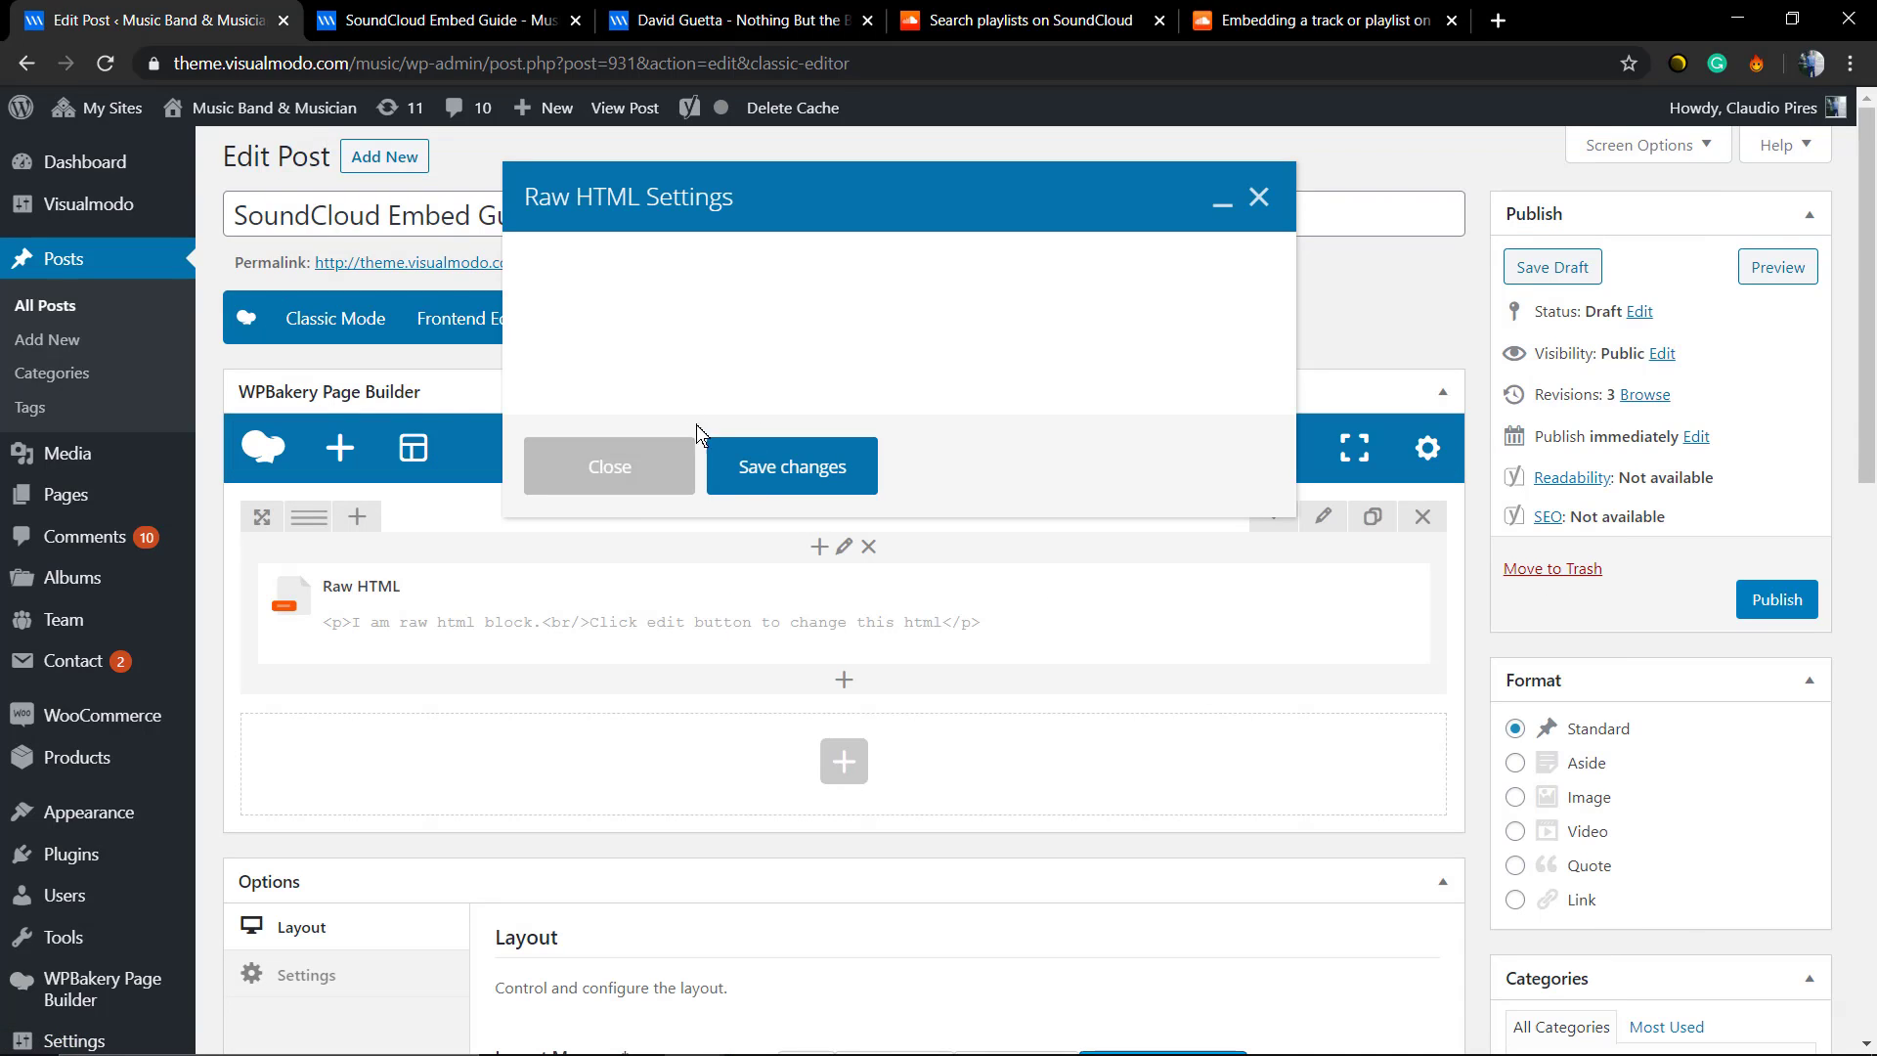
# Fill the Raw HTML element with the playlist iframe code, save it and preview the post
pyautogui.click(661, 402)
pyautogui.write('<iframe width="100%" height="450" scrolling="no" frameborder="no" allow="autoplay" src="https://w.soundcloud.com/player/?url=https%3A//api.soundcloud.com/playlists/384078434&color=%23ff5500&auto_play=false&hide_related=false&show_comments=true&show_user=true&show_reposts=false&show_teaser=true"></iframe>')
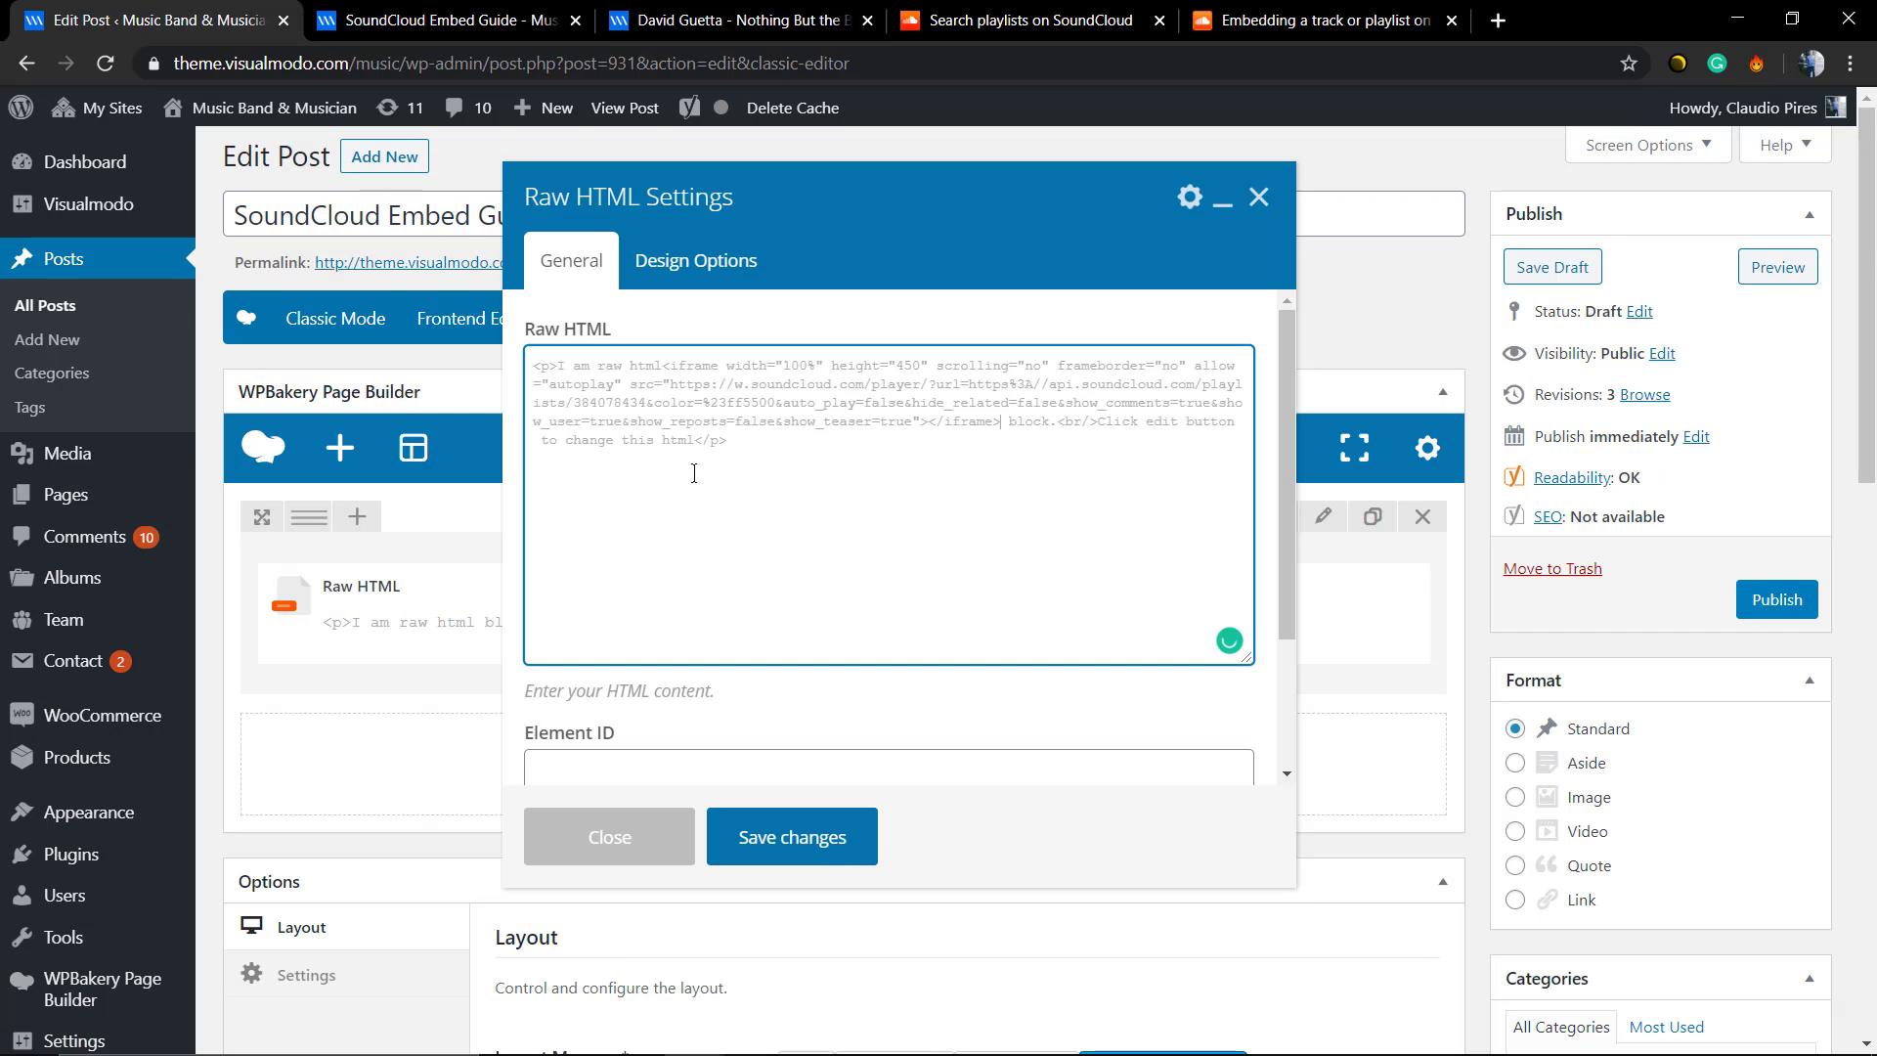
pyautogui.click(783, 837)
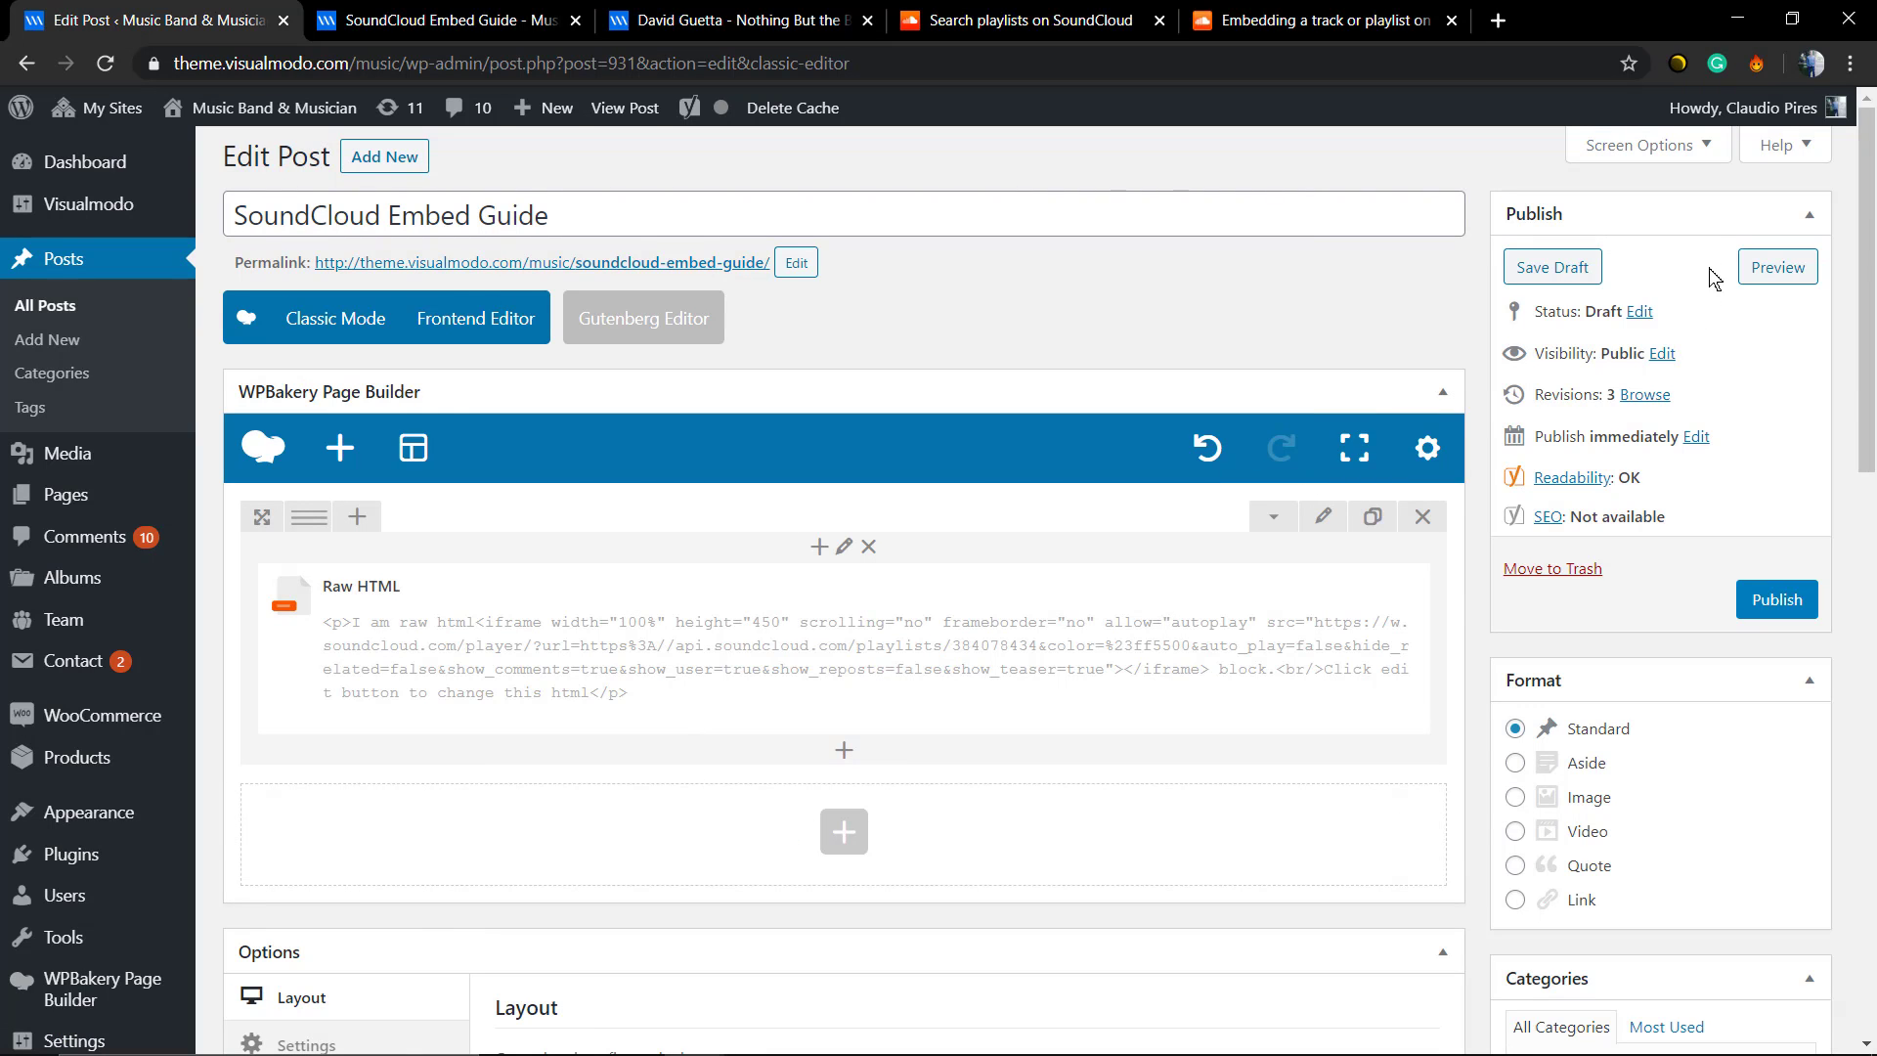
pyautogui.click(1760, 270)
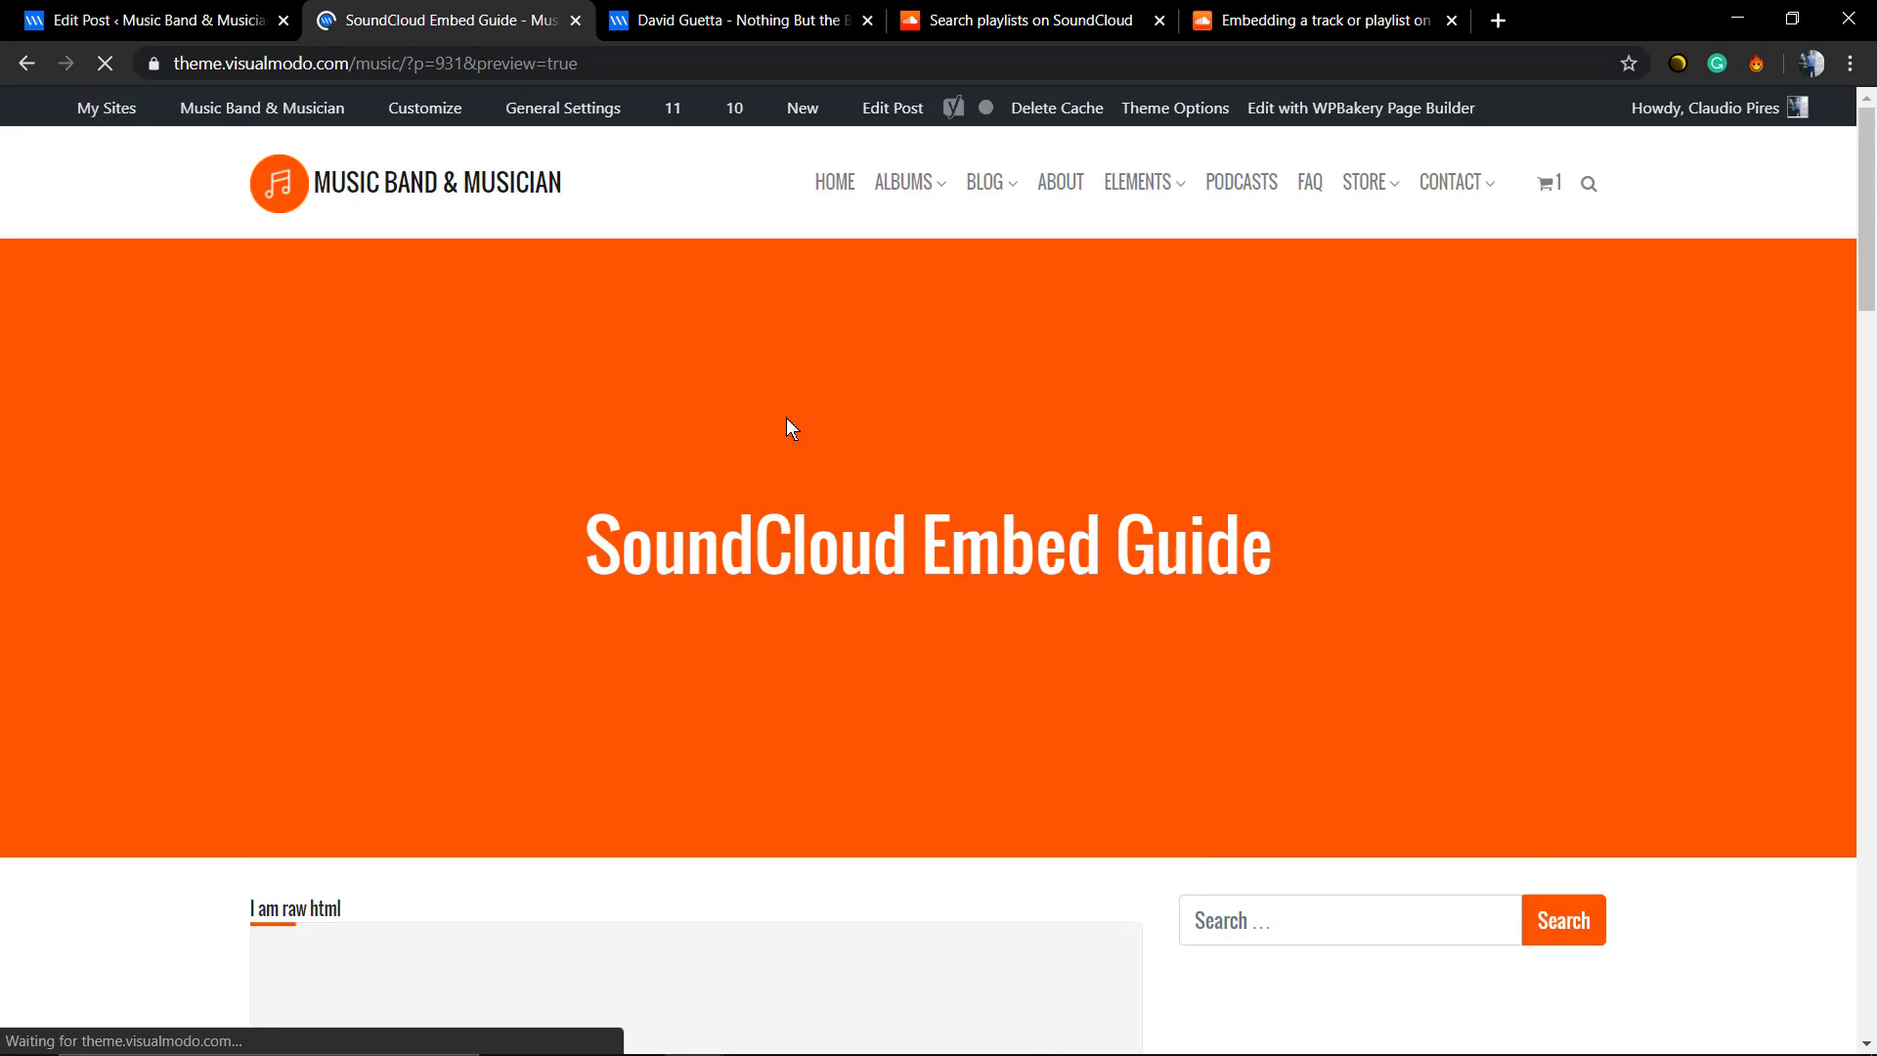
pyautogui.scroll(-5, 786, 417)
pyautogui.scroll(3, 787, 419)
pyautogui.scroll(-5, 786, 417)
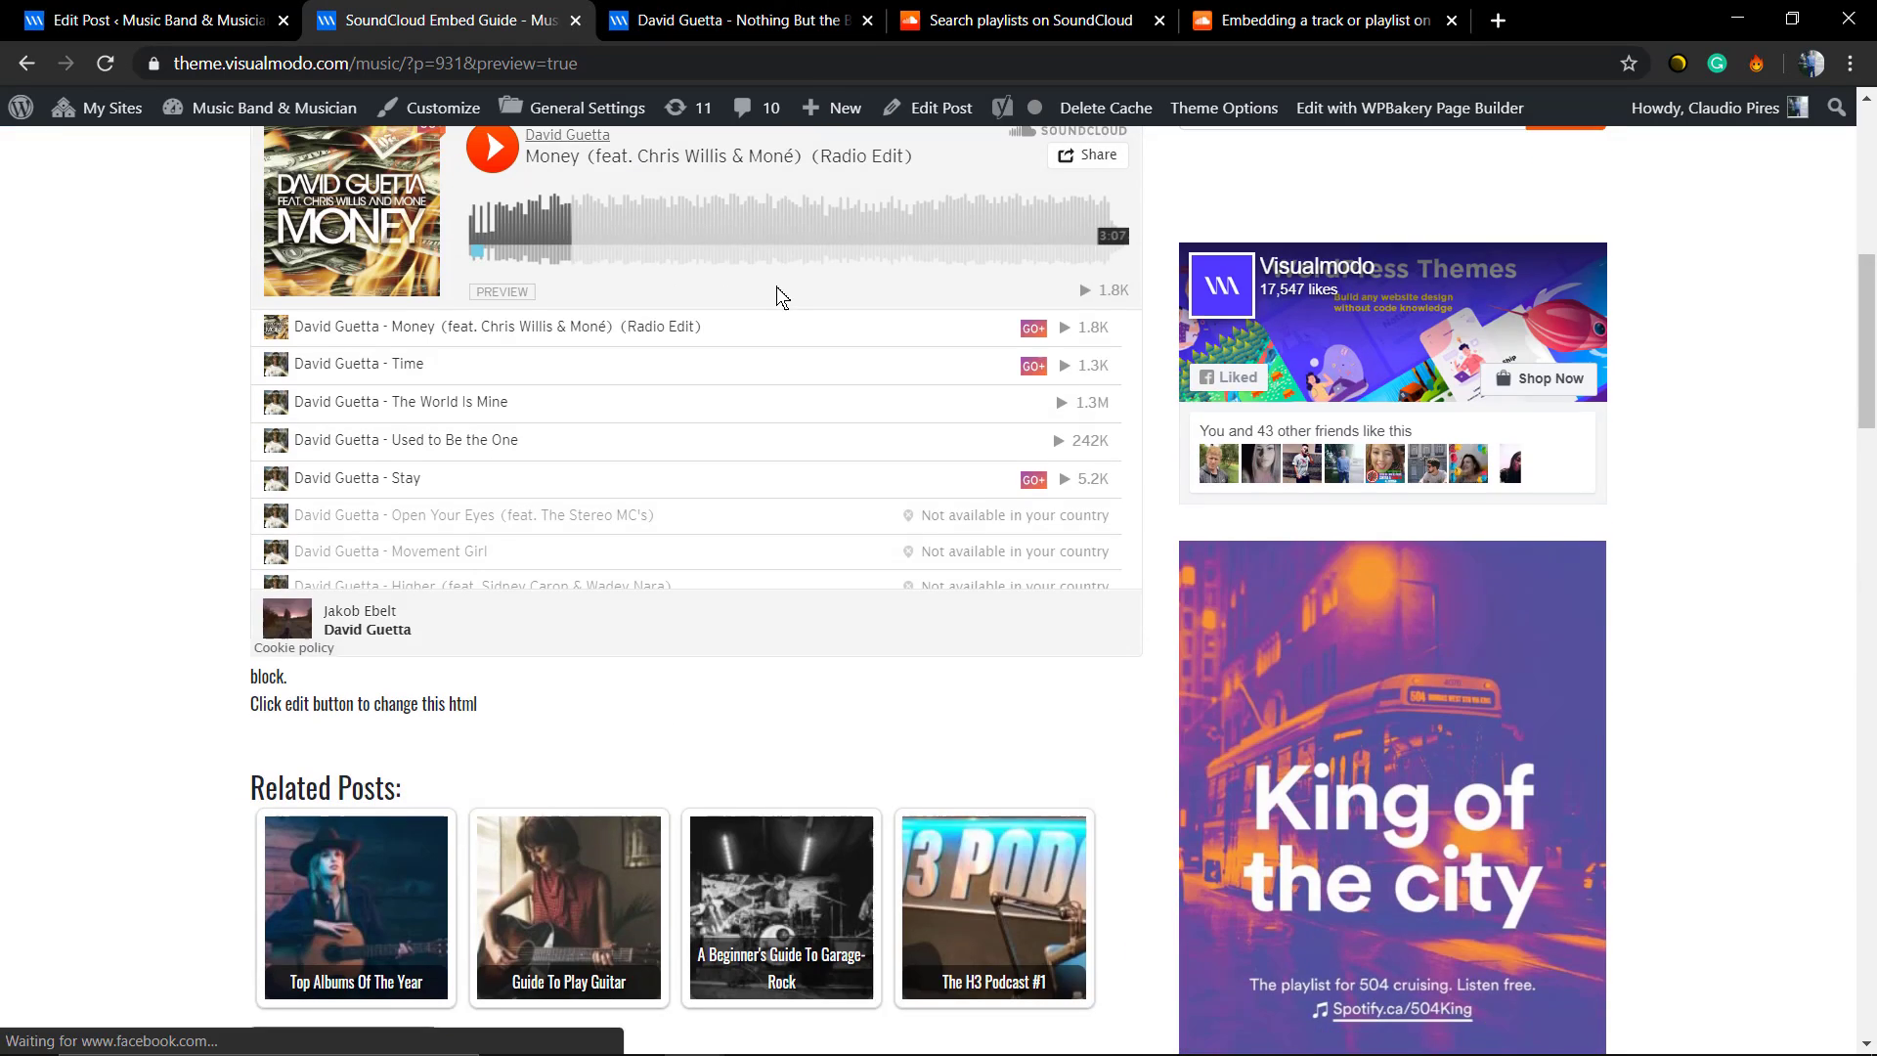
pyautogui.scroll(4, 786, 417)
# Return to the post editor, delete the Raw HTML row and add a Text Block element
pyautogui.click(741, 20)
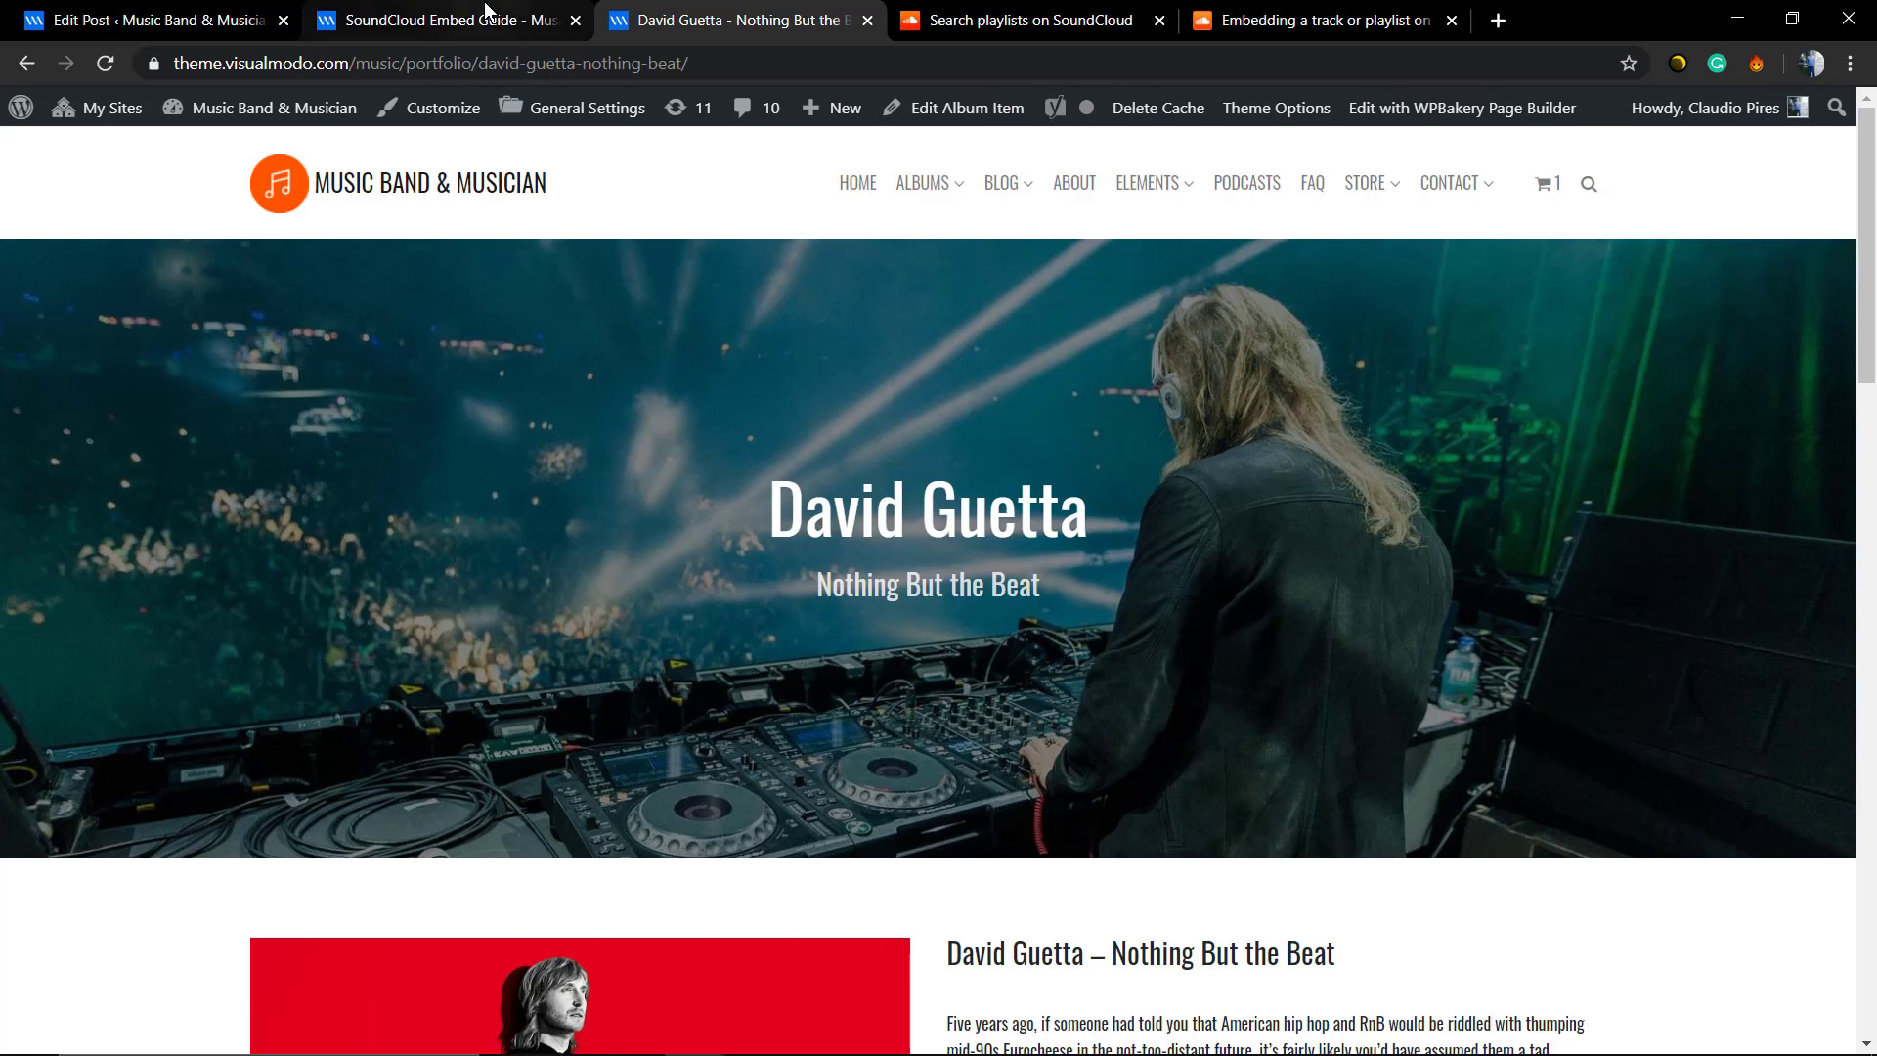
pyautogui.click(448, 20)
pyautogui.click(250, 19)
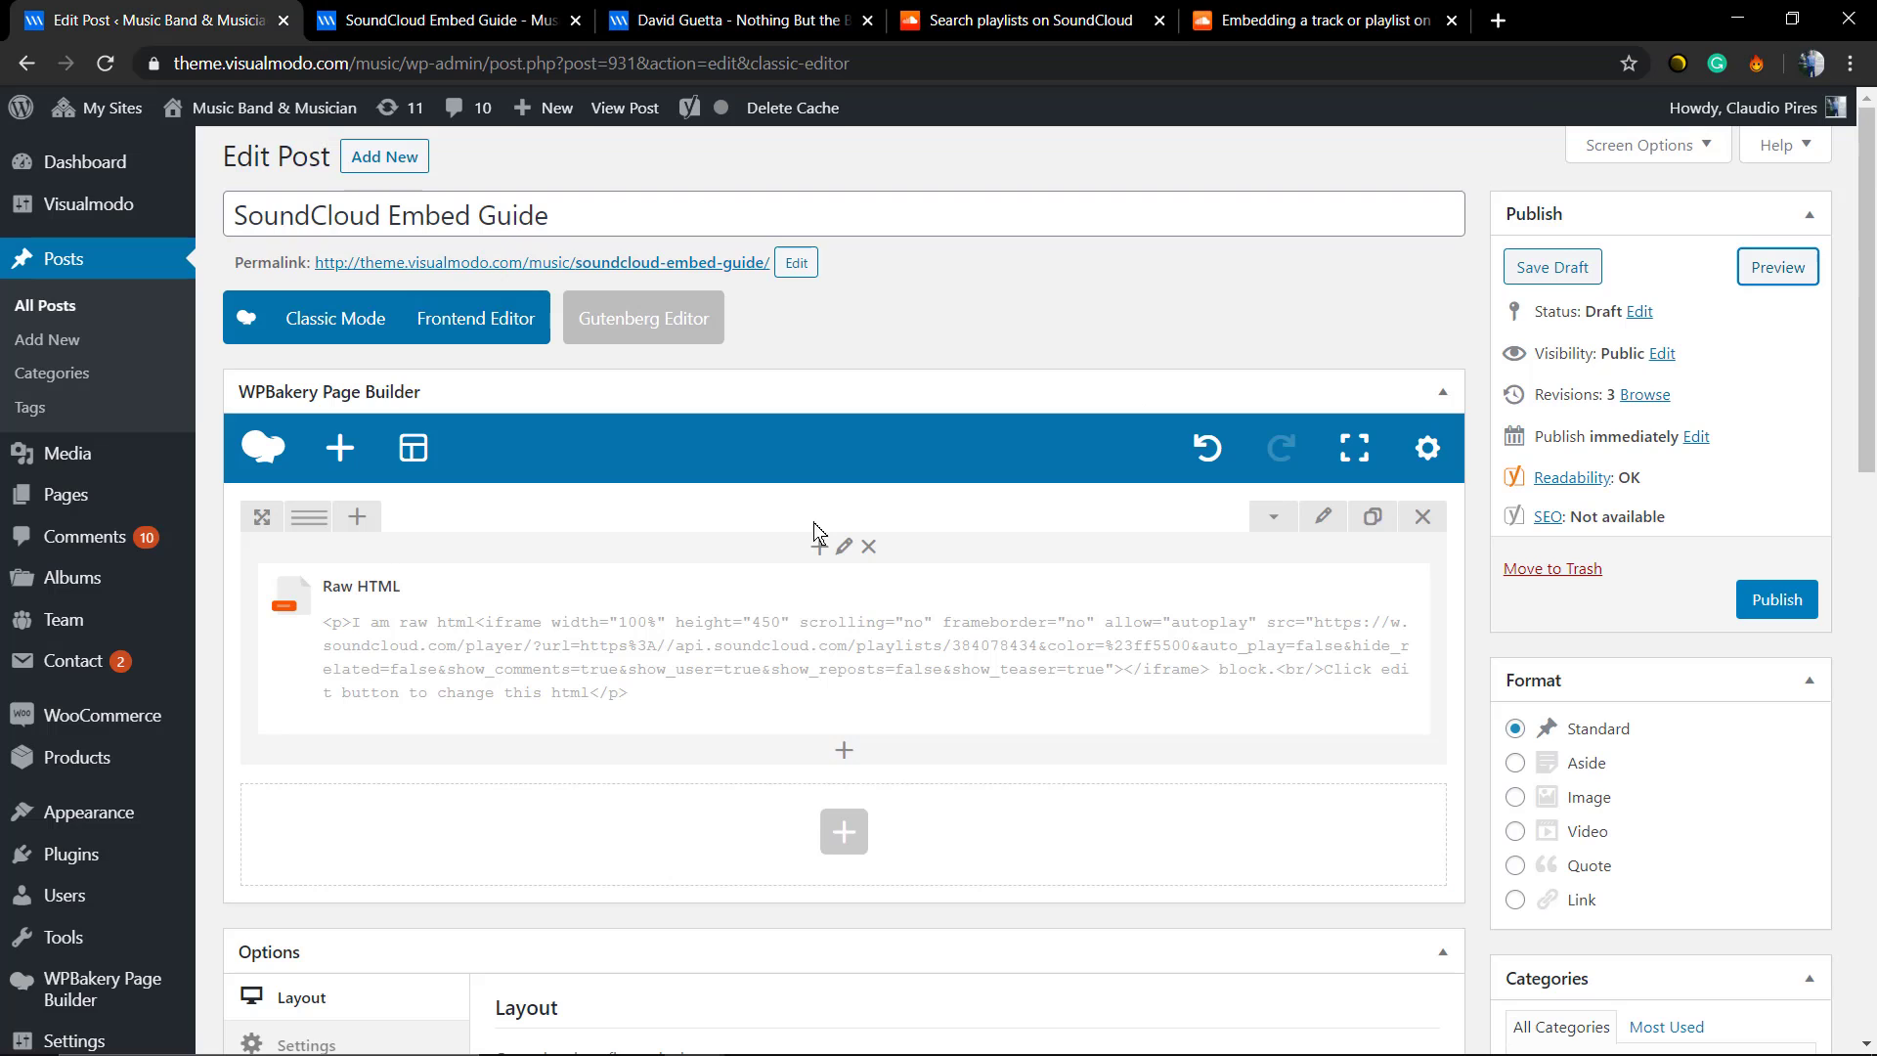
pyautogui.click(1424, 517)
pyautogui.click(583, 832)
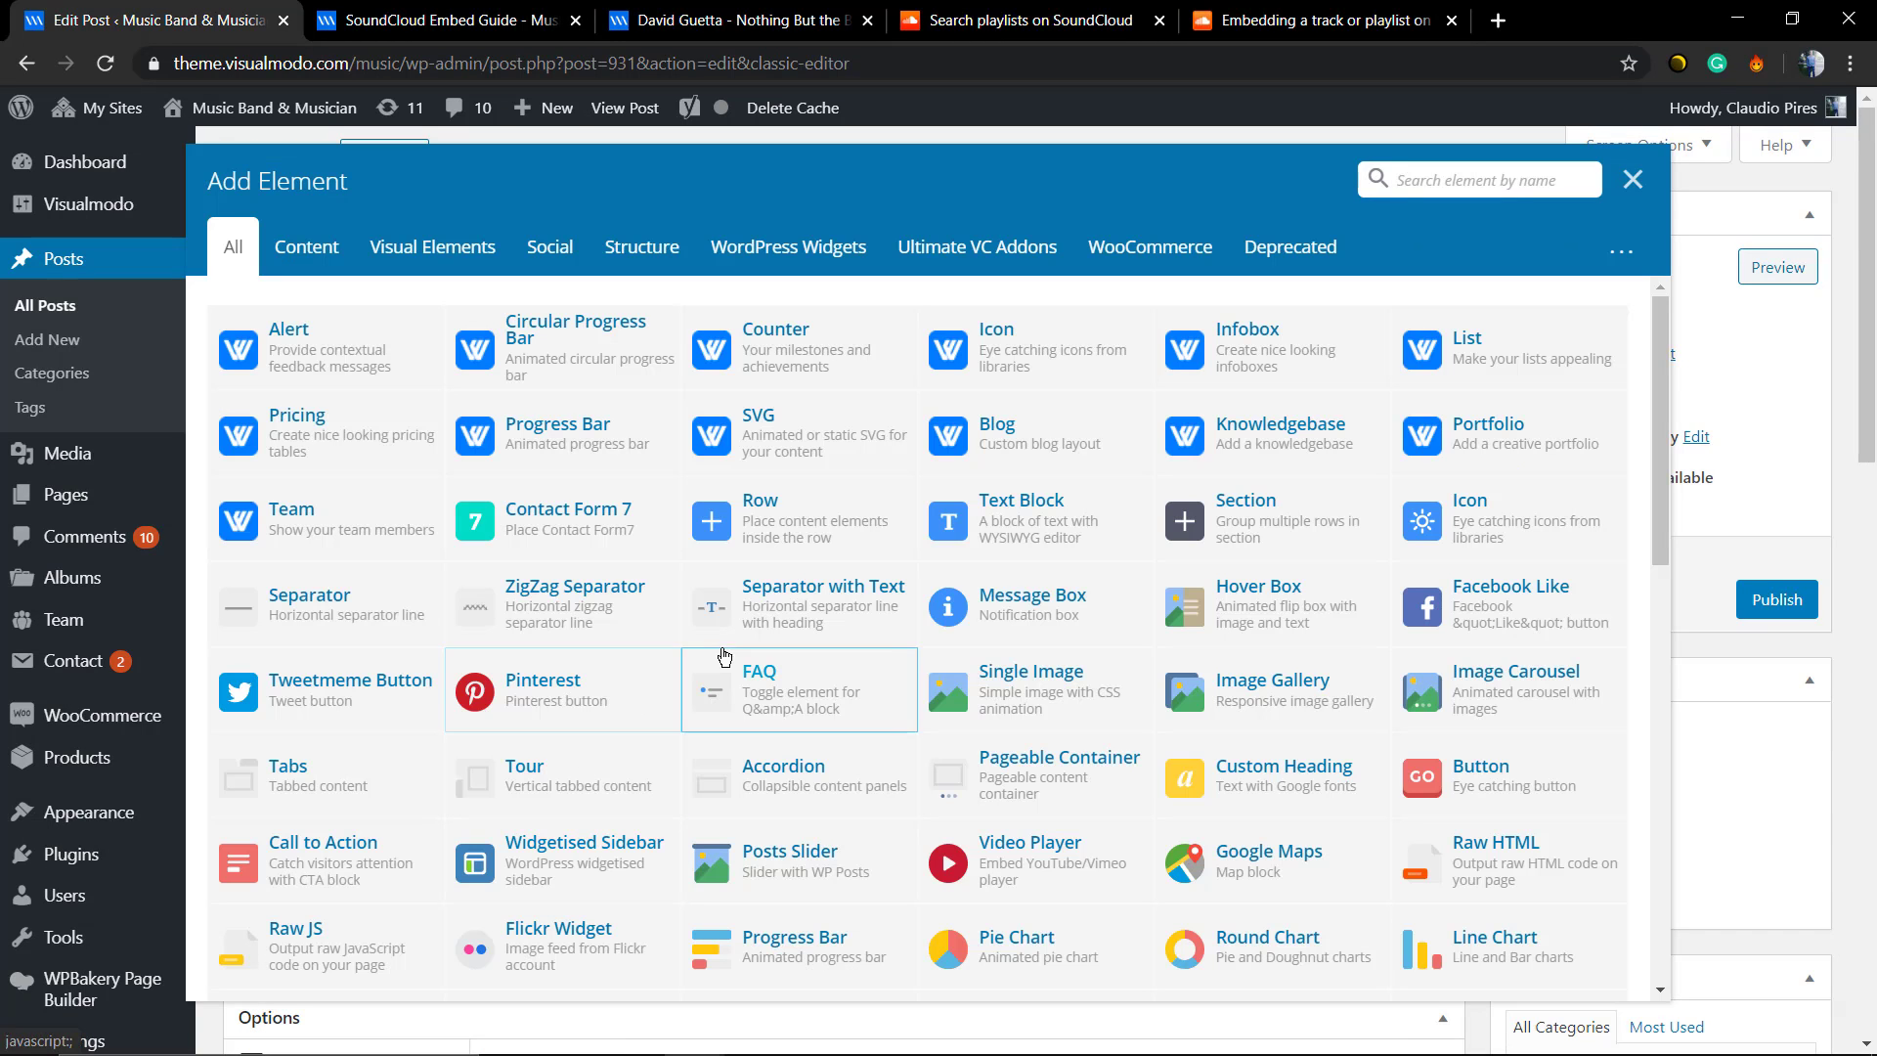
pyautogui.click(1022, 517)
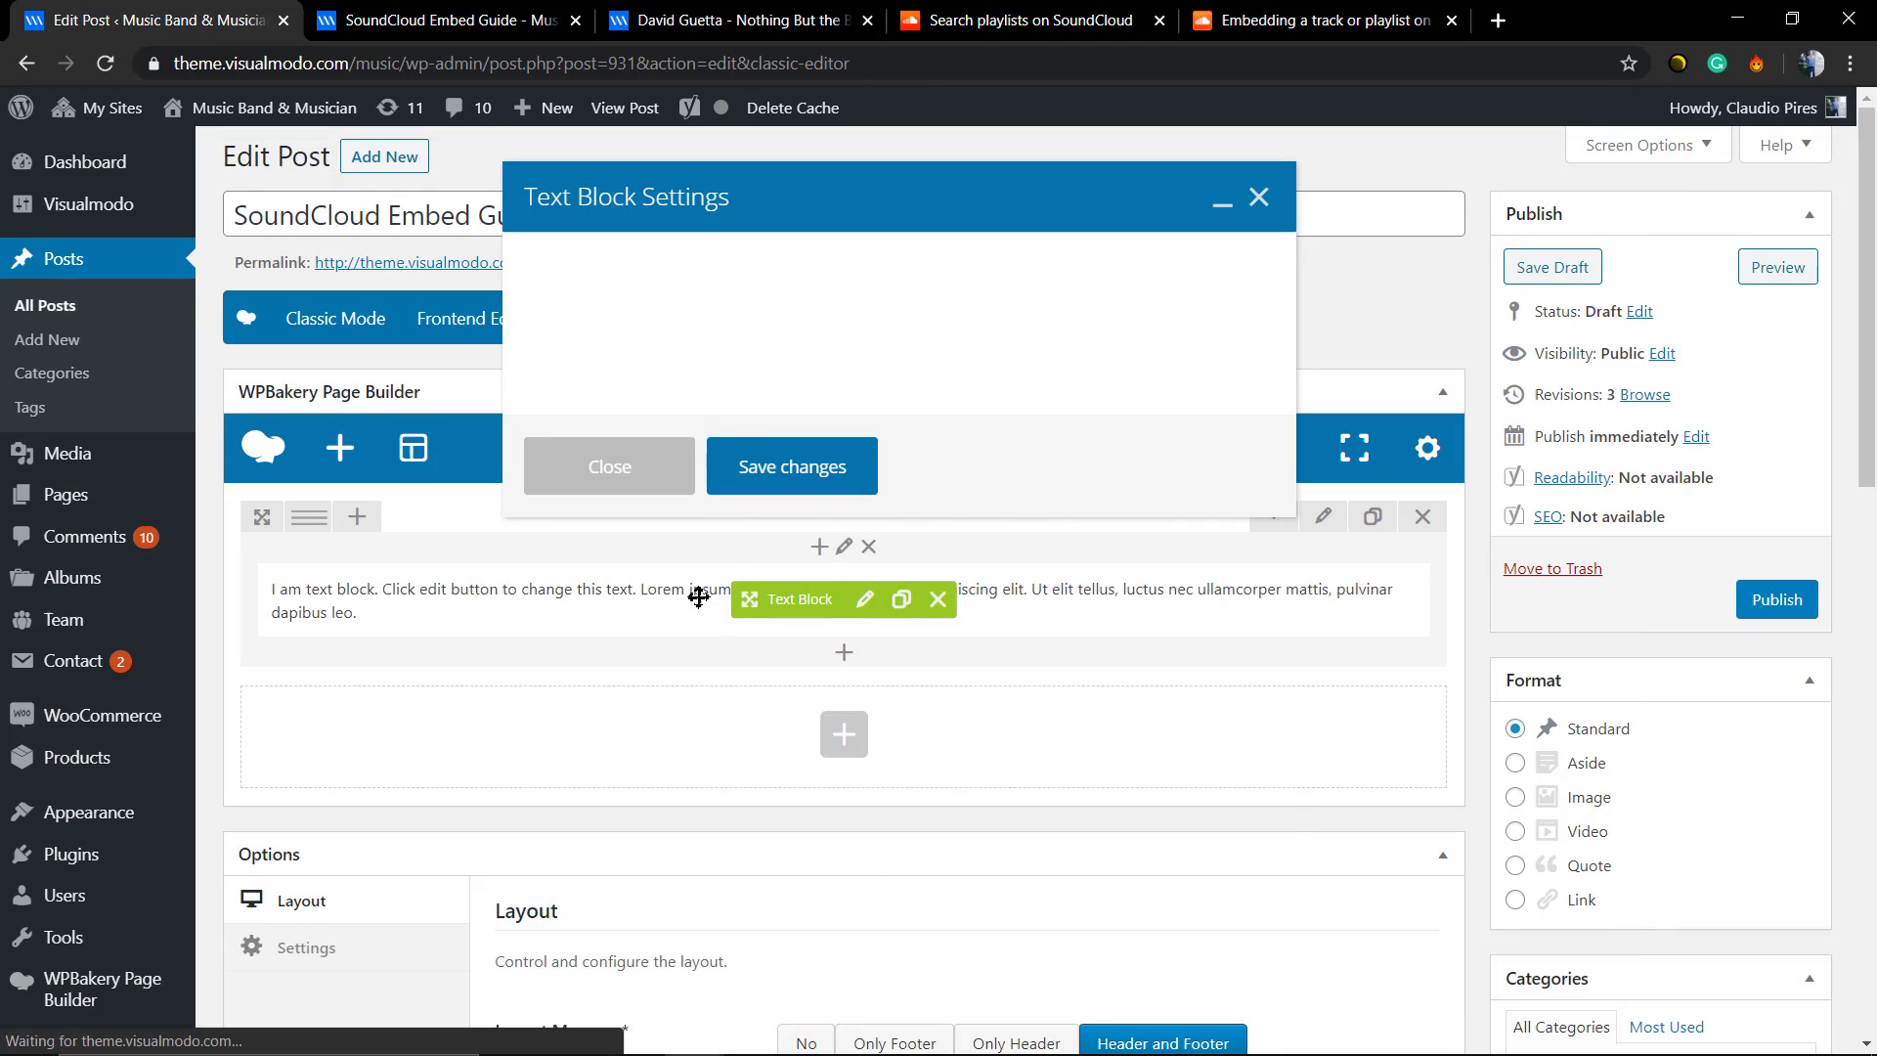
# Replace the Text Block's placeholder code with only the SoundCloud playlist iframe and save it
pyautogui.click(676, 557)
pyautogui.hotkey('ctrl', 'a')
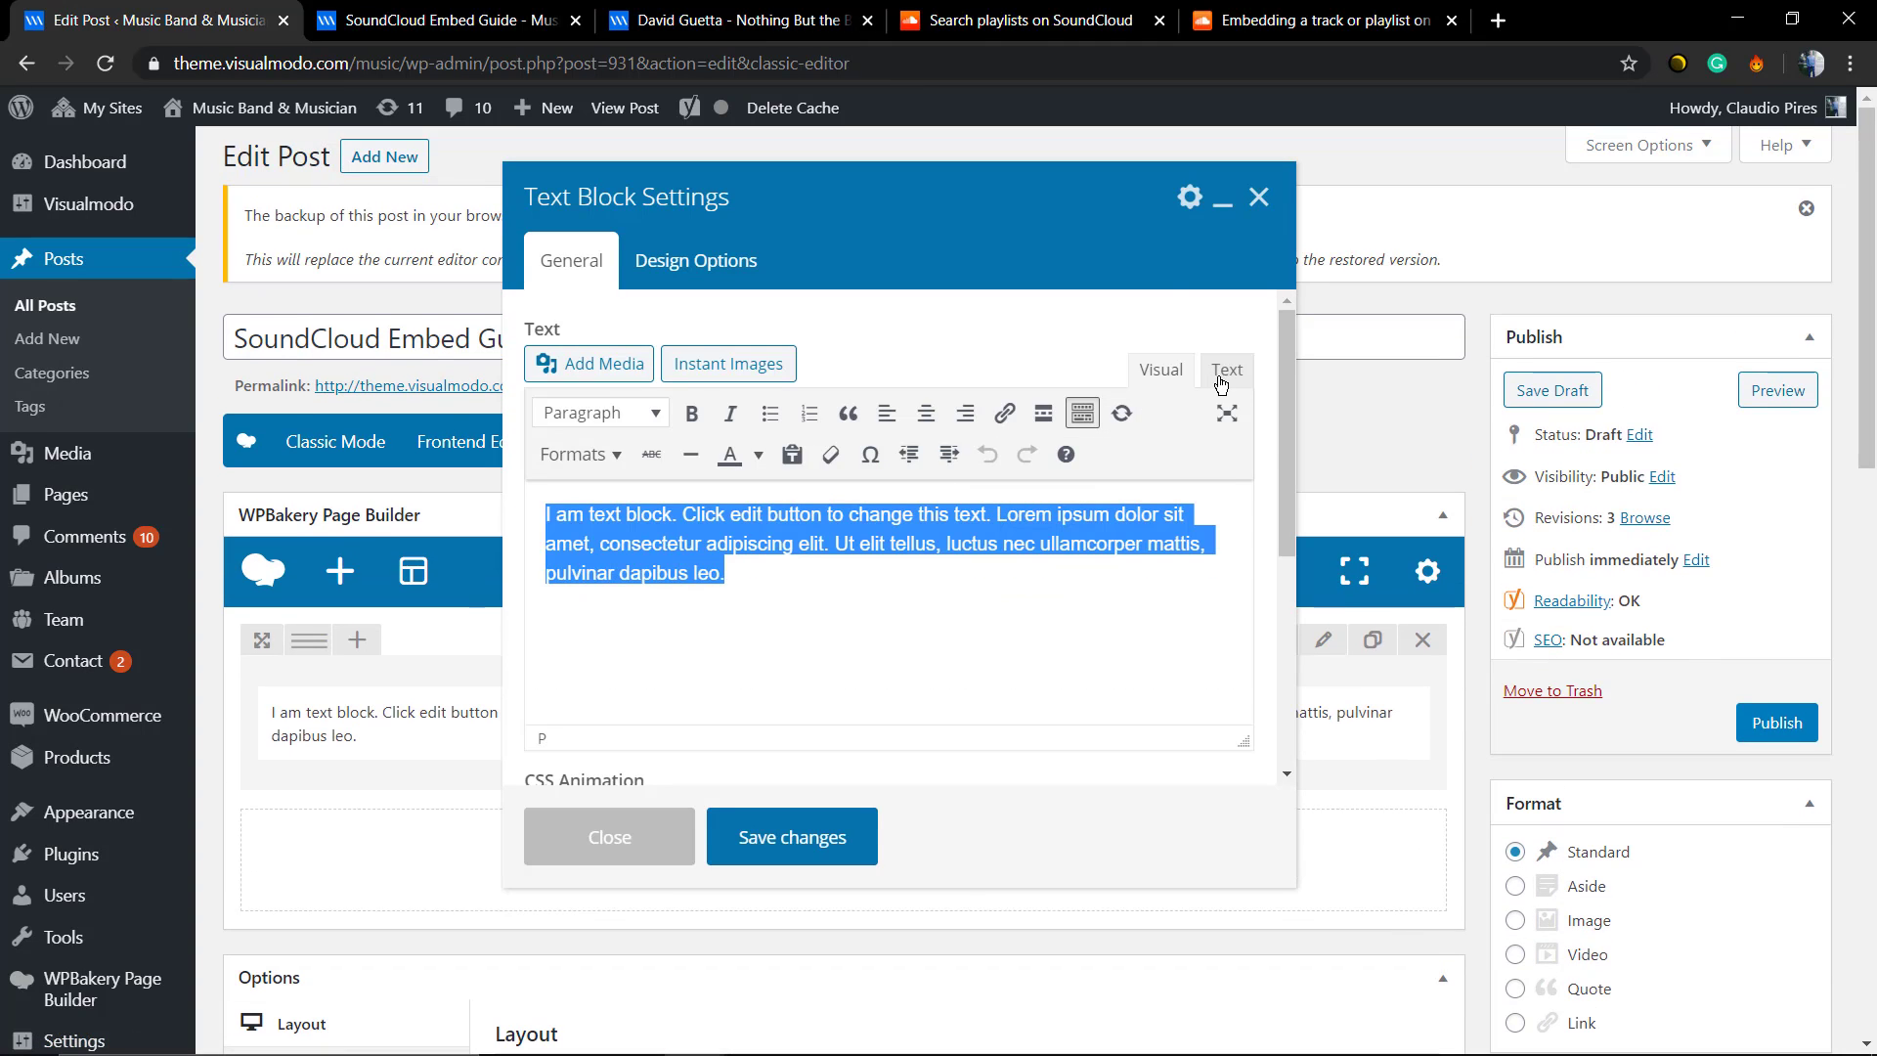
pyautogui.click(1226, 371)
pyautogui.hotkey('ctrl', 'a')
pyautogui.write('<iframe width="100%" height="450" scrolling="no" frameborder="no" allow="autoplay" src="https://w.soundcloud.com/player/?url=https%3A//api.soundcloud.com/playlists/384078434&color=%23ff5500&auto_play=false&hide_related=false&show_comments=true&show_user=true&show_reposts=false&show_teaser=true"></iframe>')
pyautogui.hotkey('ctrl', 'a')
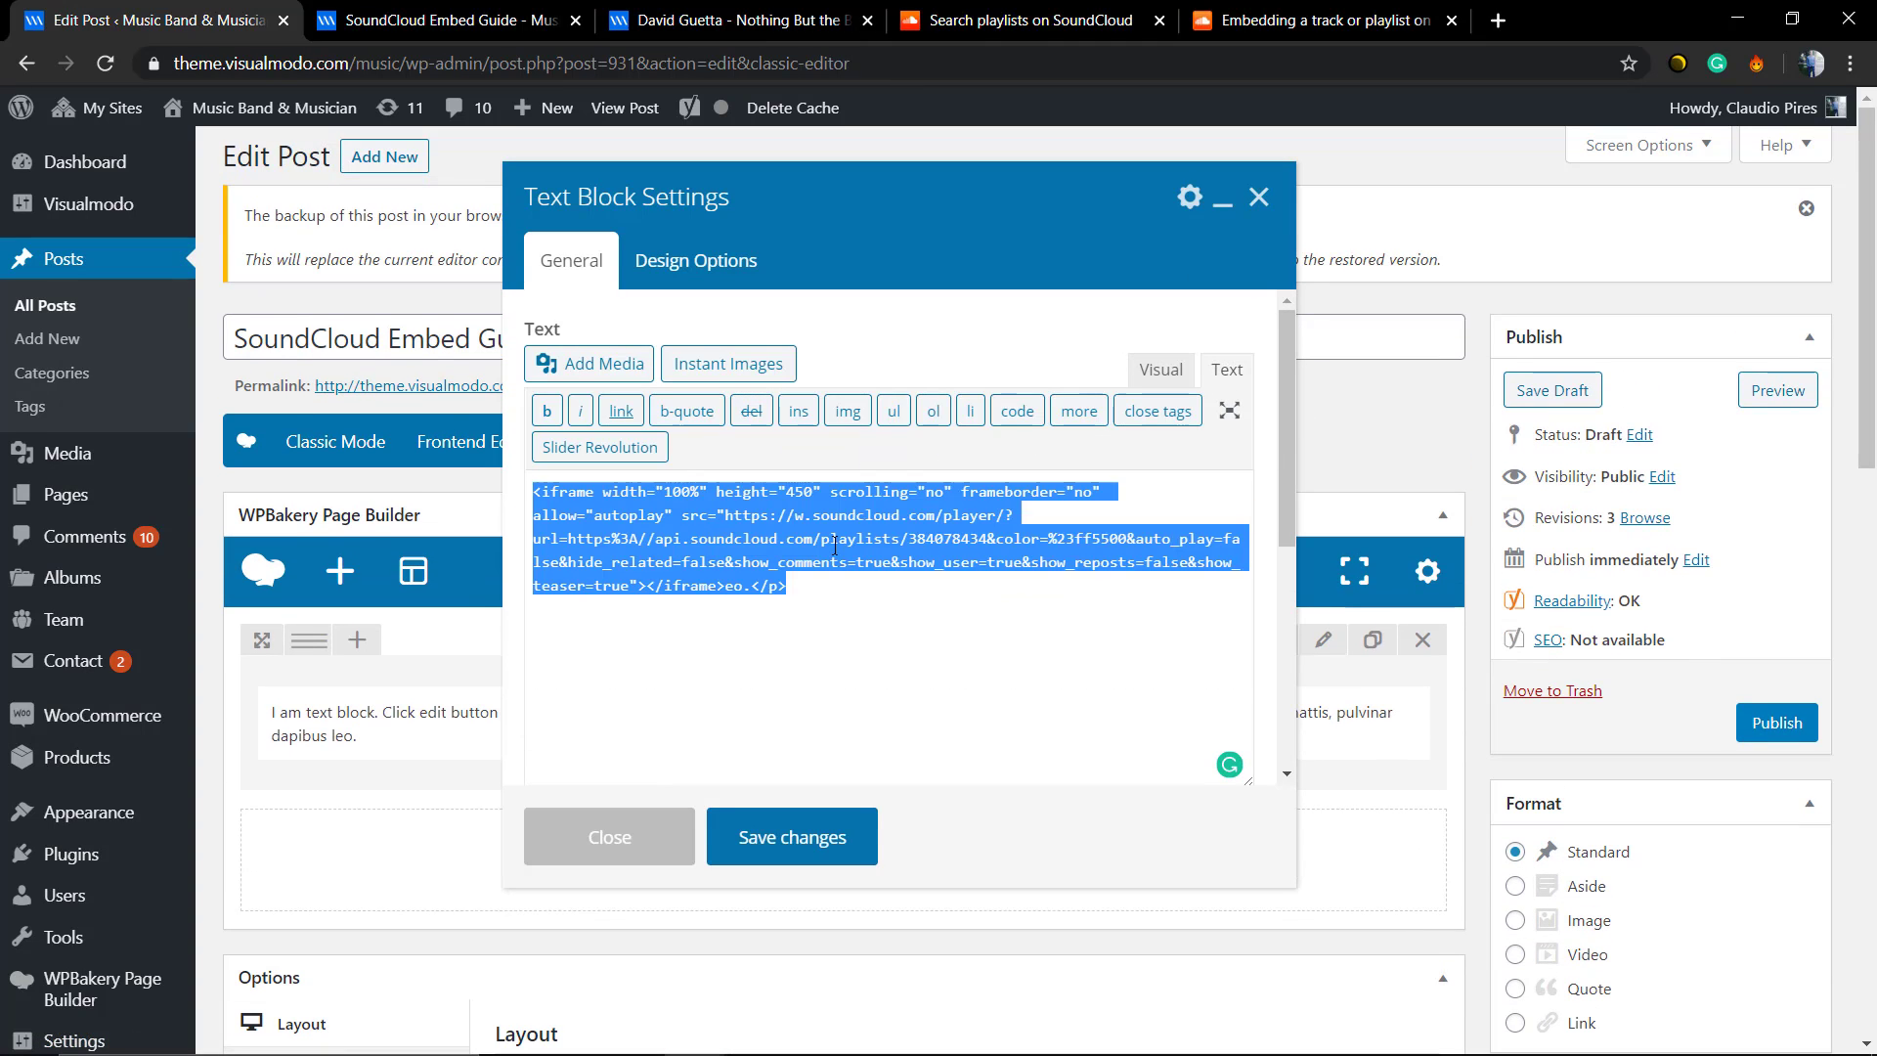
pyautogui.hotkey('ctrl', 'v')
pyautogui.click(792, 836)
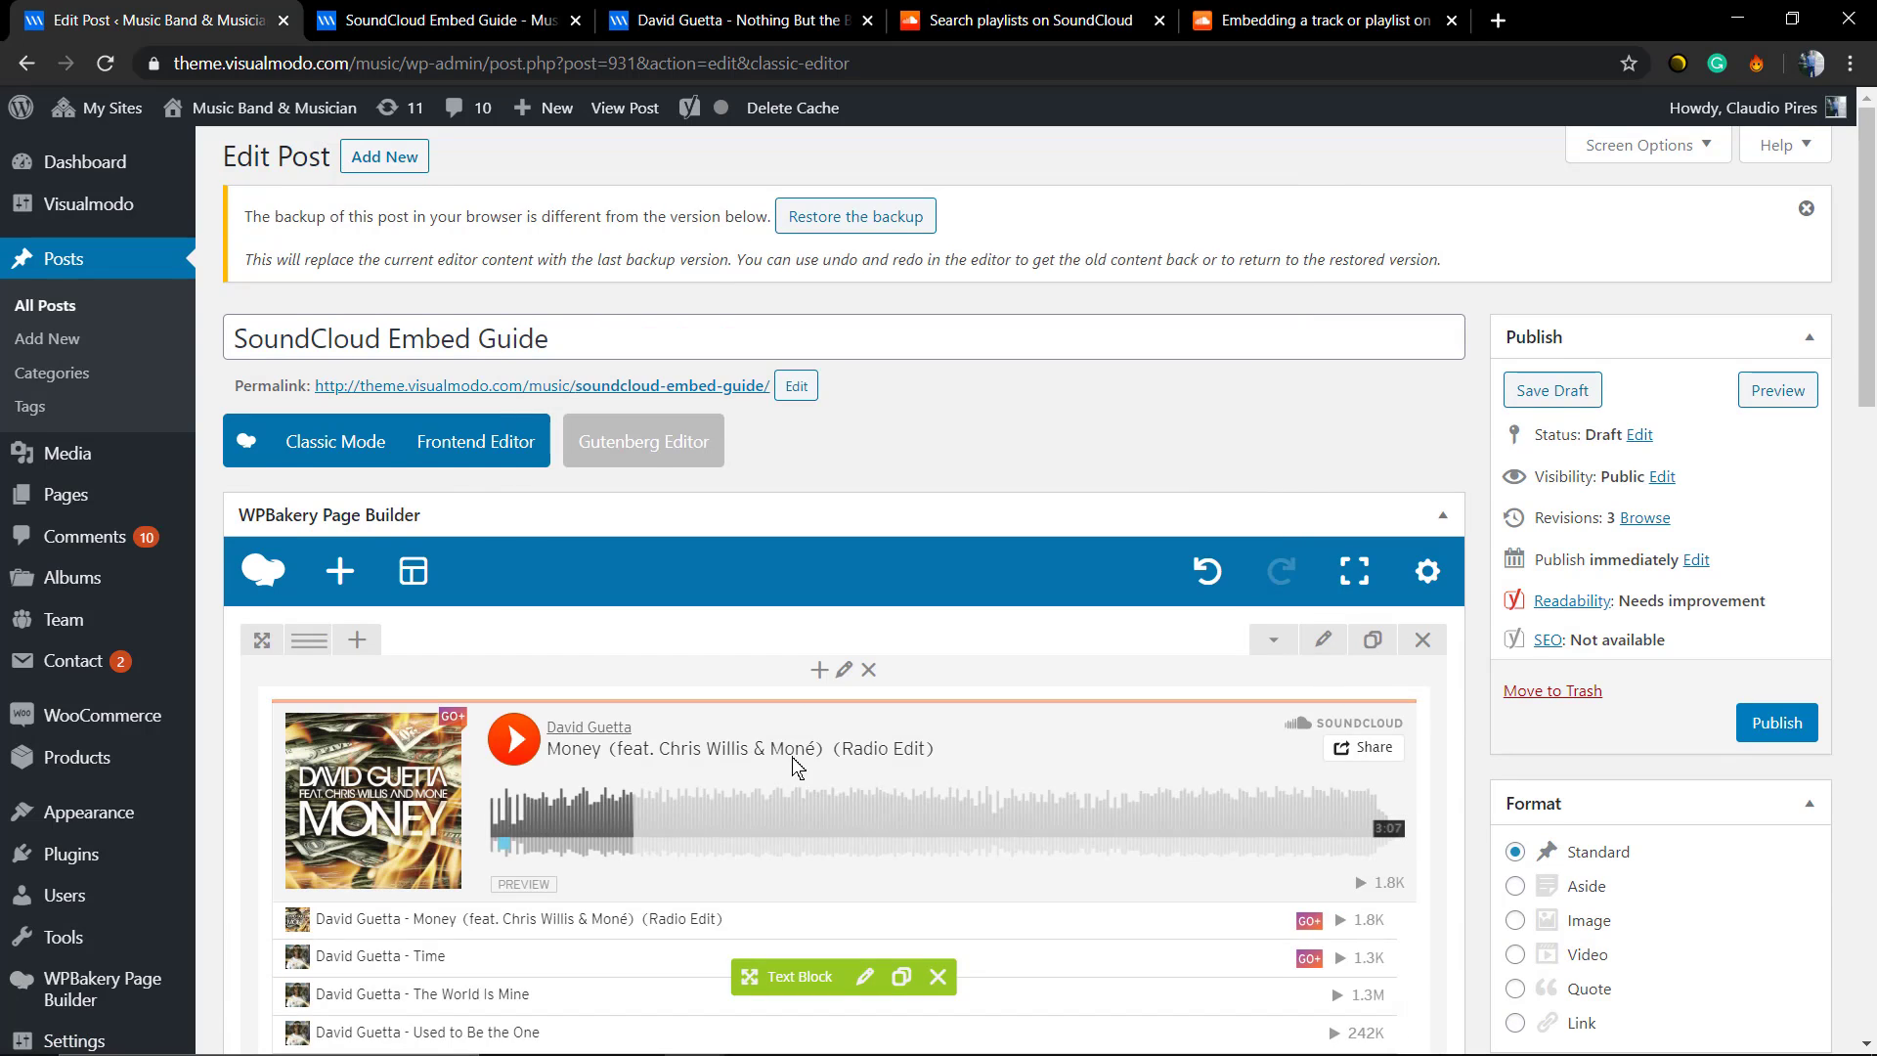
pyautogui.scroll(-3, 792, 757)
pyautogui.scroll(3, 782, 736)
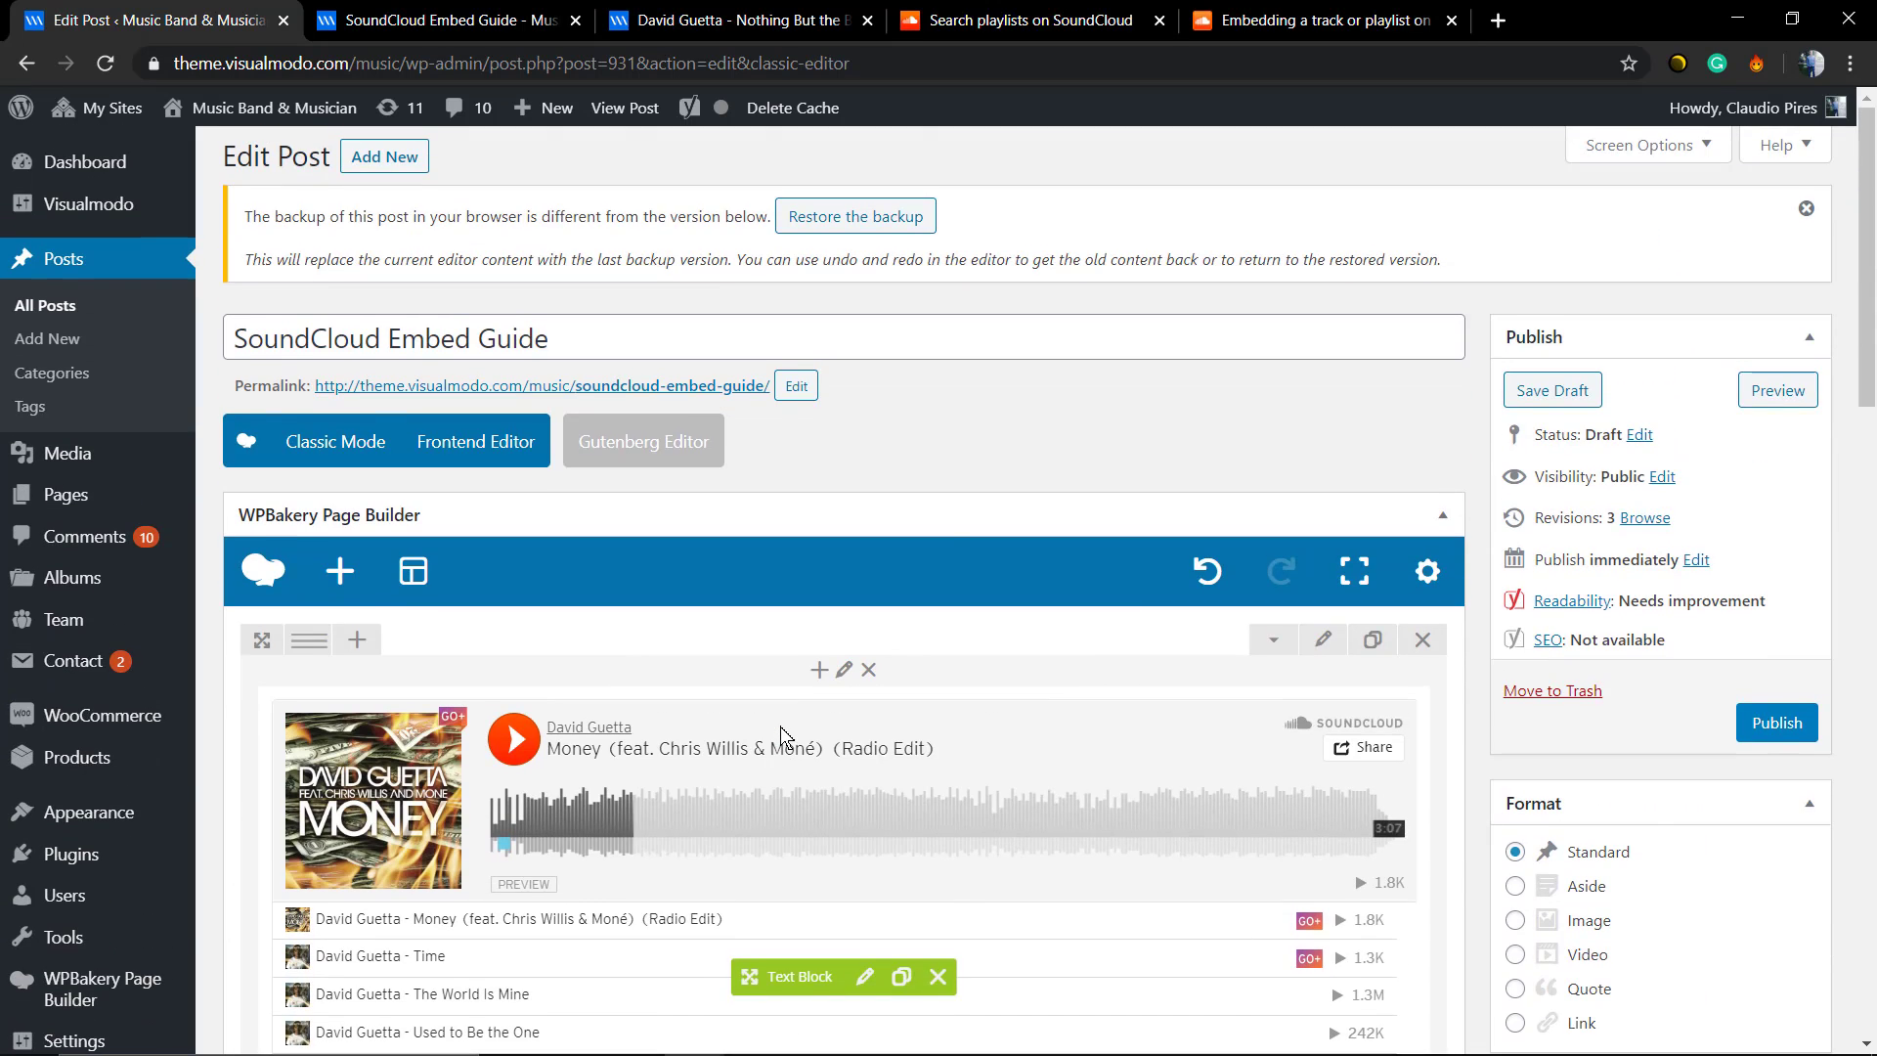
# Switch to the SoundCloud playlist search tab showing the embed dialog with its iframe code
pyautogui.click(1026, 19)
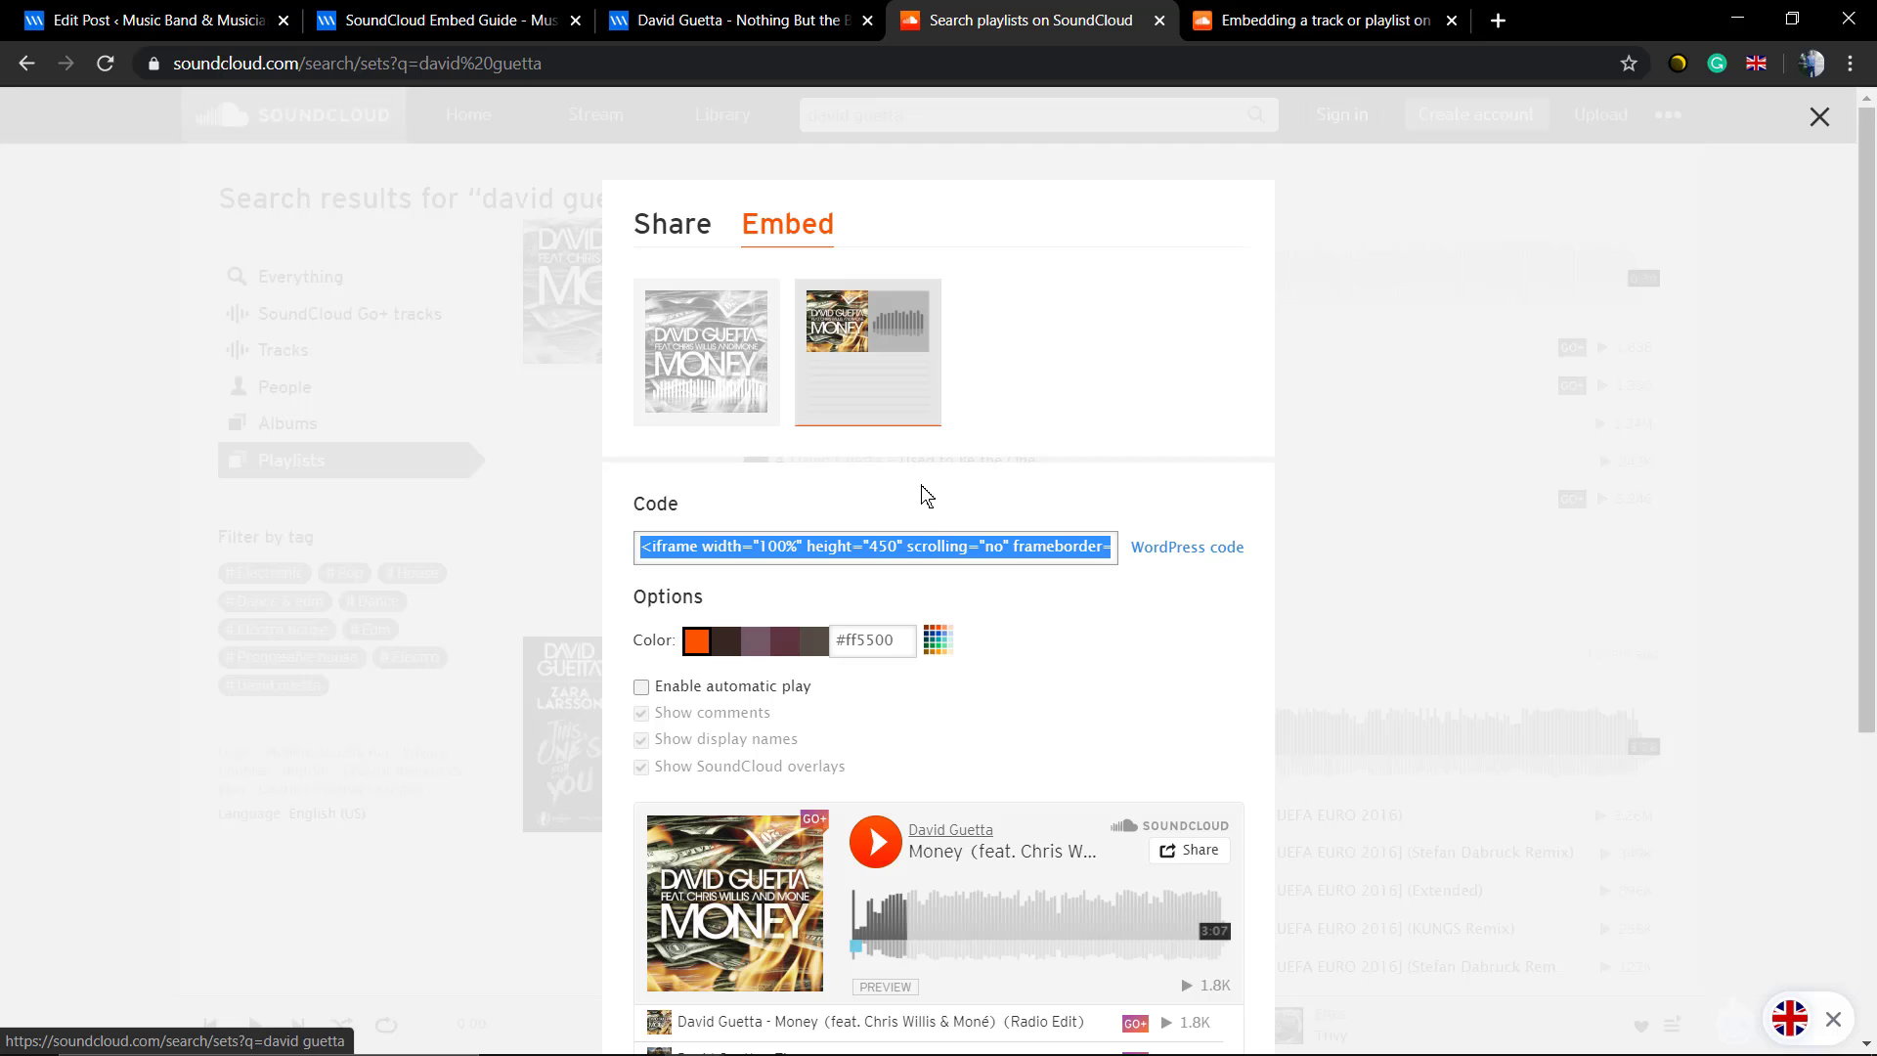